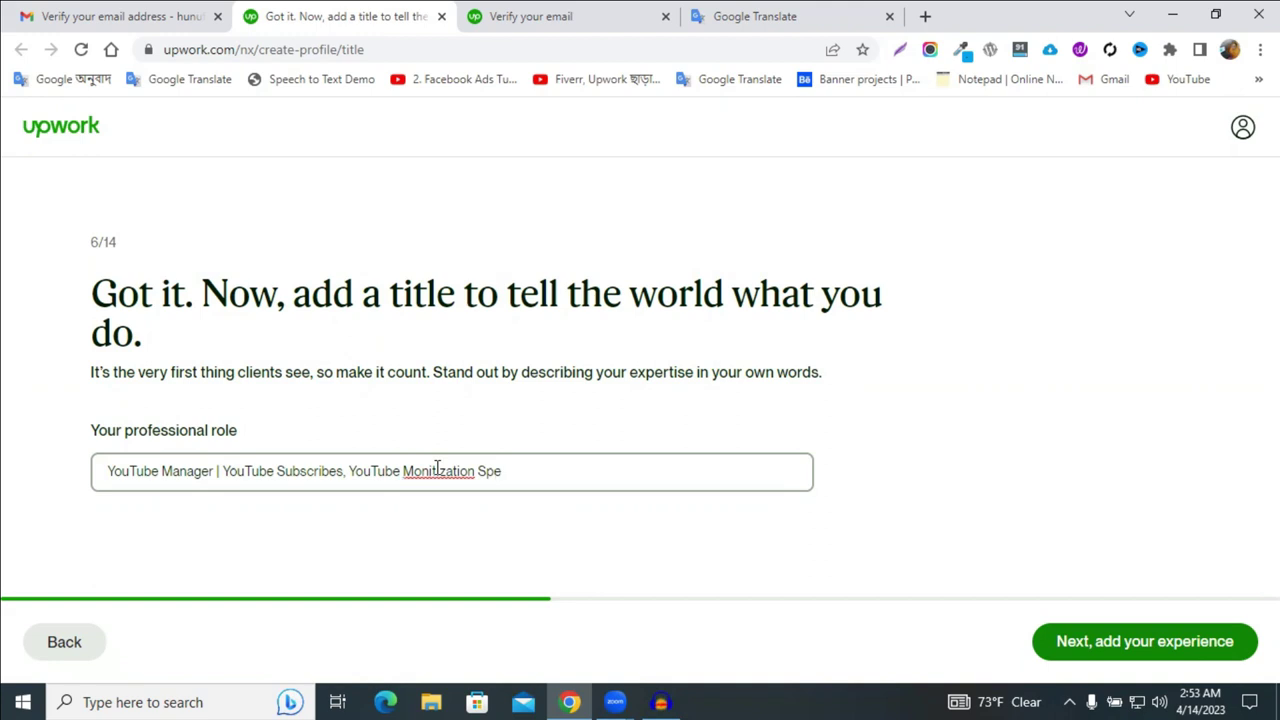
# Step: Complete the professional role as "YouTube Manager | YouTube Subscribes, YouTube Monetization Specialist", correcting the spelling of Monetization, and continue to the work experience page
pyautogui.write('alist')
pyautogui.rightClick(437, 469)
pyautogui.click(523, 215)
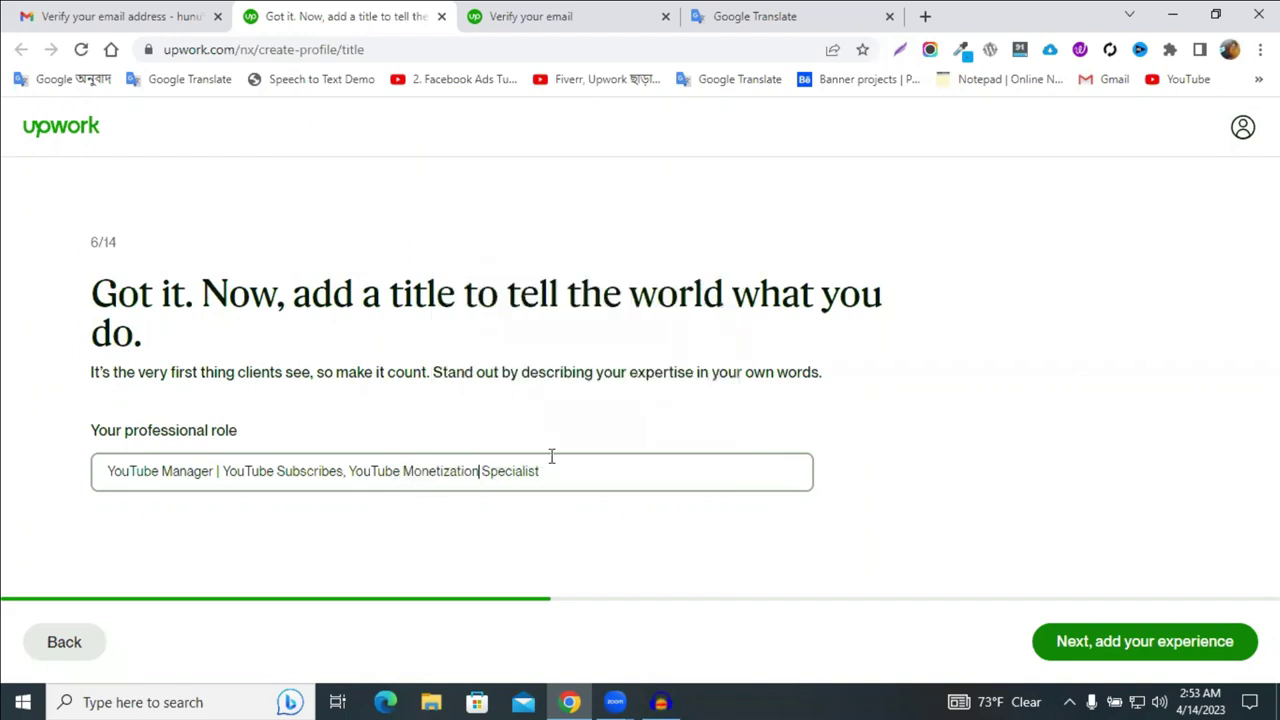
pyautogui.click(345, 471)
pyautogui.click(1087, 653)
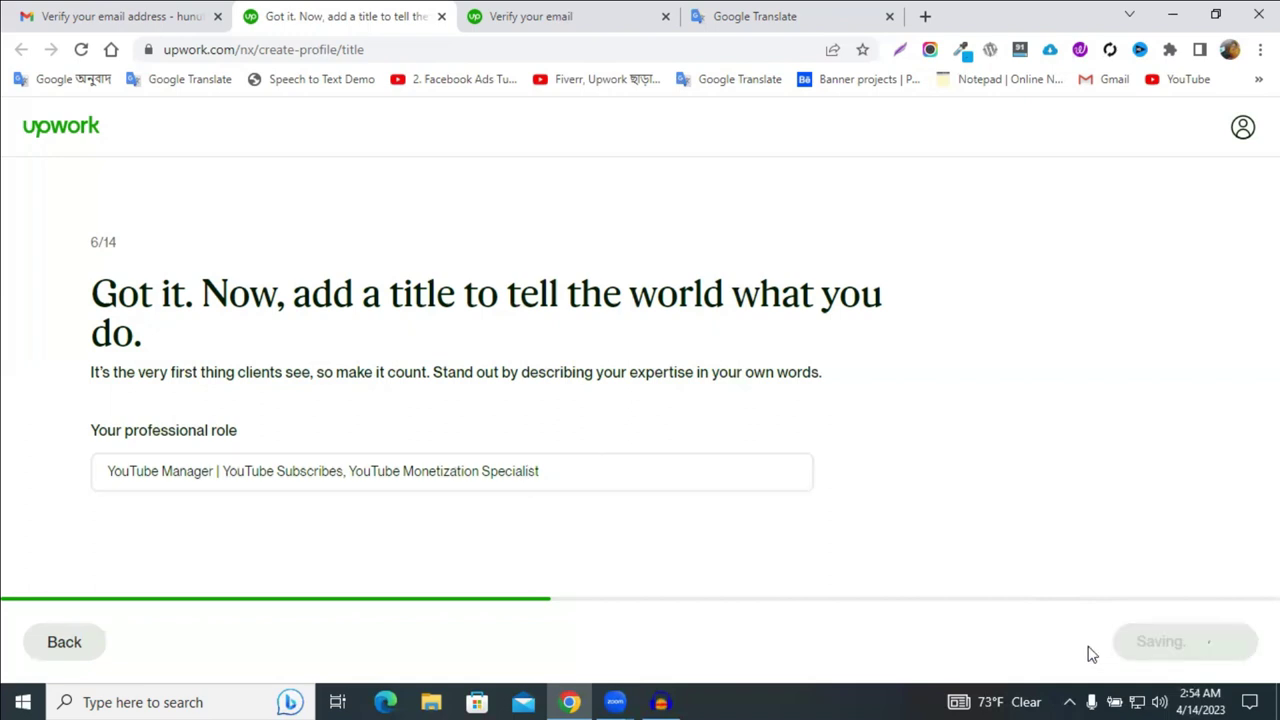
# Step: Start a new work experience entry and enter "Digital Marketing Manager" as its title
pyautogui.scroll(-1, 728, 495)
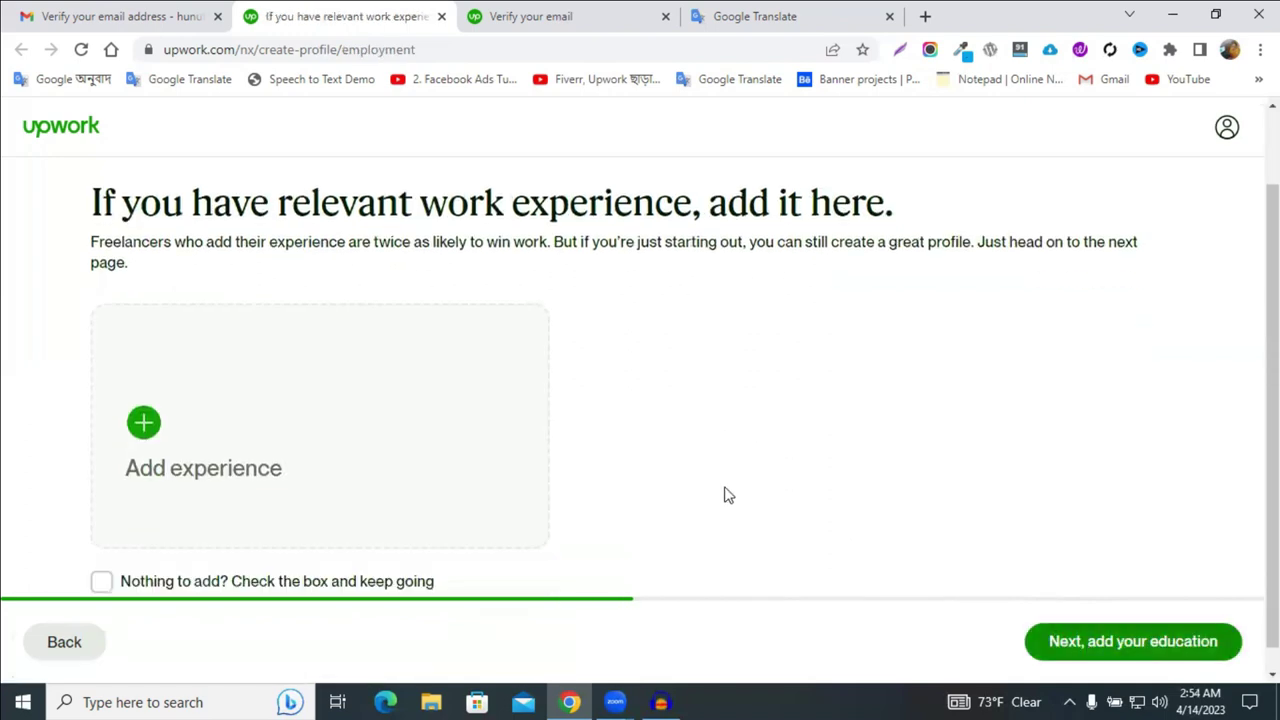
pyautogui.scroll(-1, 728, 495)
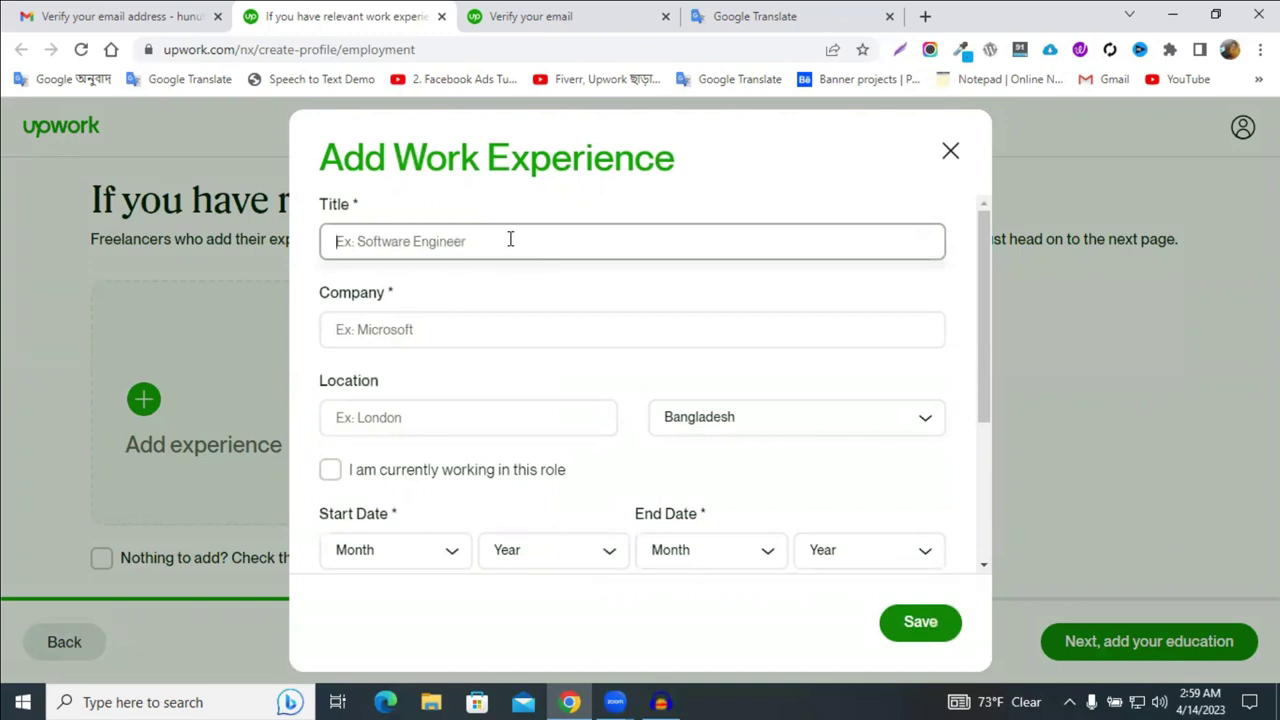
pyautogui.write('Digitak')
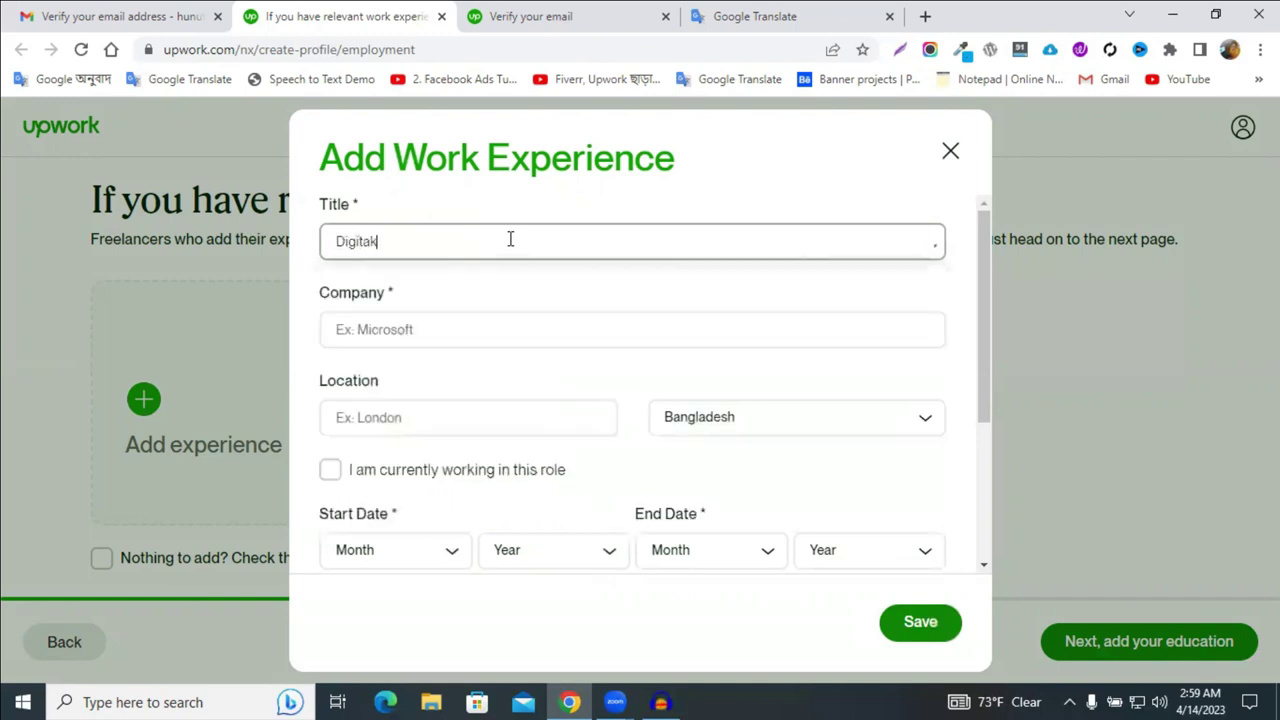
pyautogui.press('BackSpace')
pyautogui.write('k')
pyautogui.press('BackSpace')
pyautogui.write('l Marketing ')
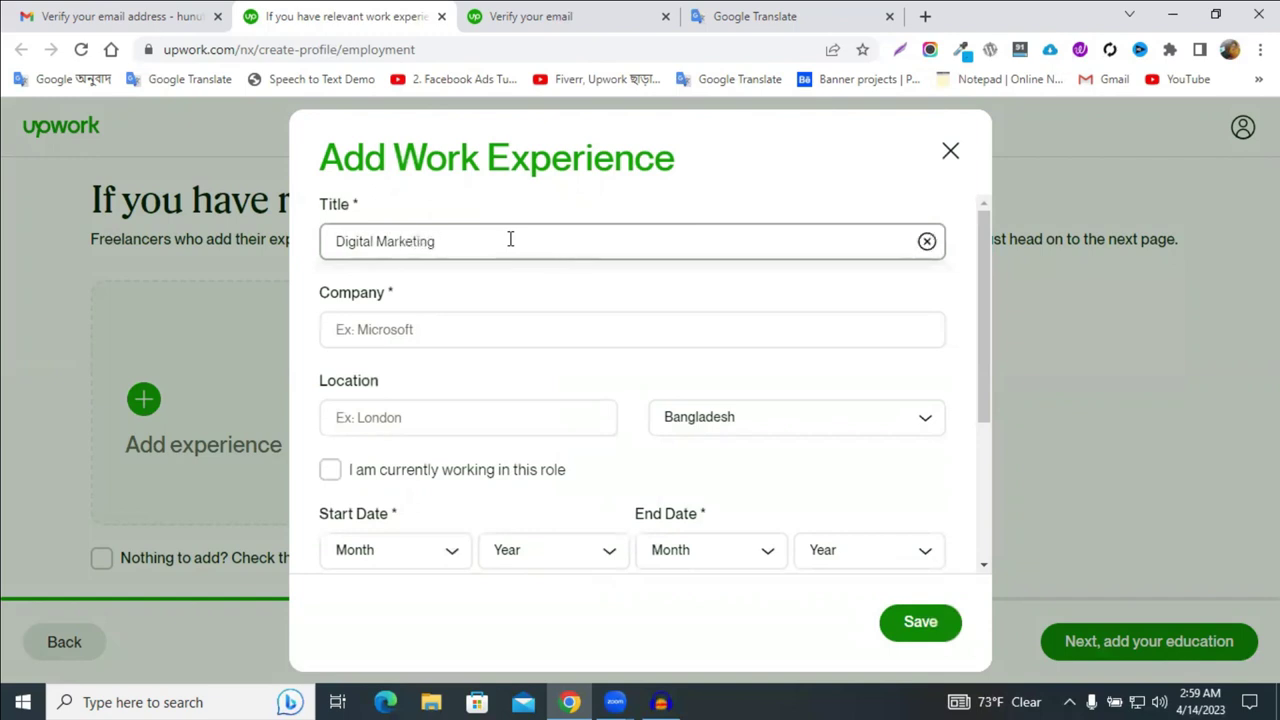
pyautogui.write('manager')
pyautogui.moveTo(449, 242); pyautogui.dragTo(438, 243)
pyautogui.write('M')
# Step: Enter "Soft Digital Goru" as the company of the work experience
pyautogui.click(386, 330)
pyautogui.write('Soft')
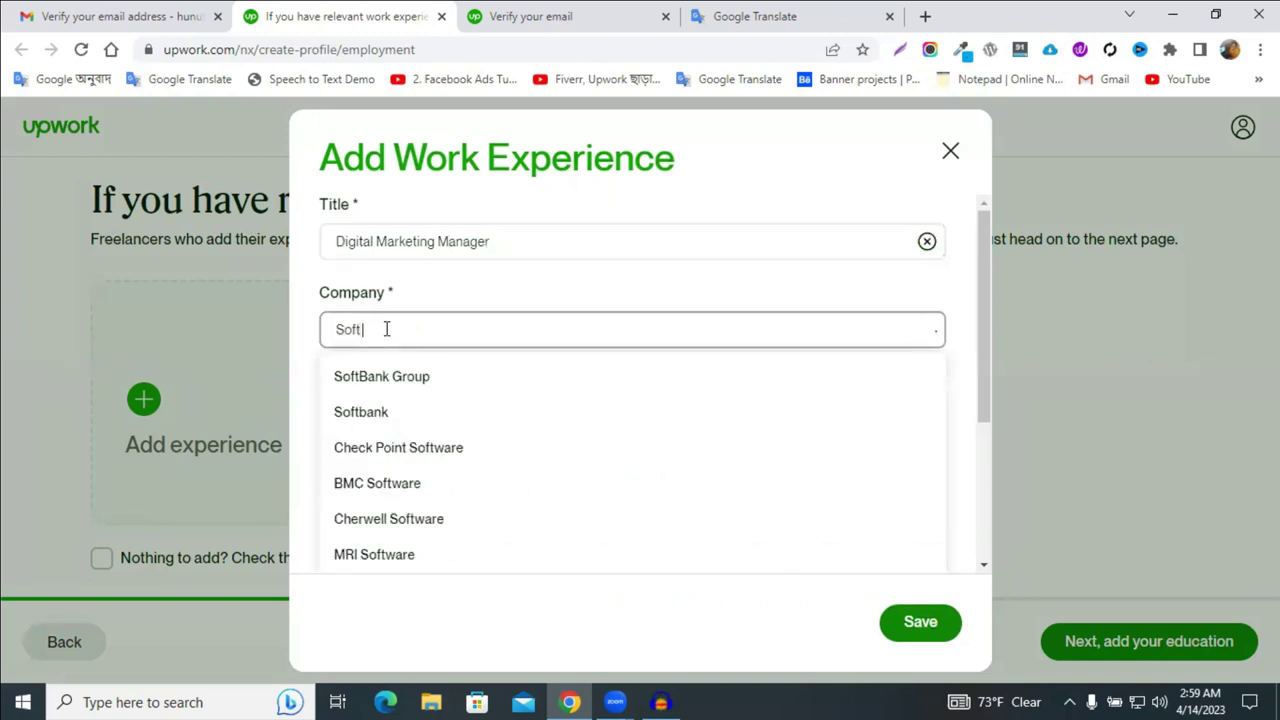
pyautogui.write(' Digital ')
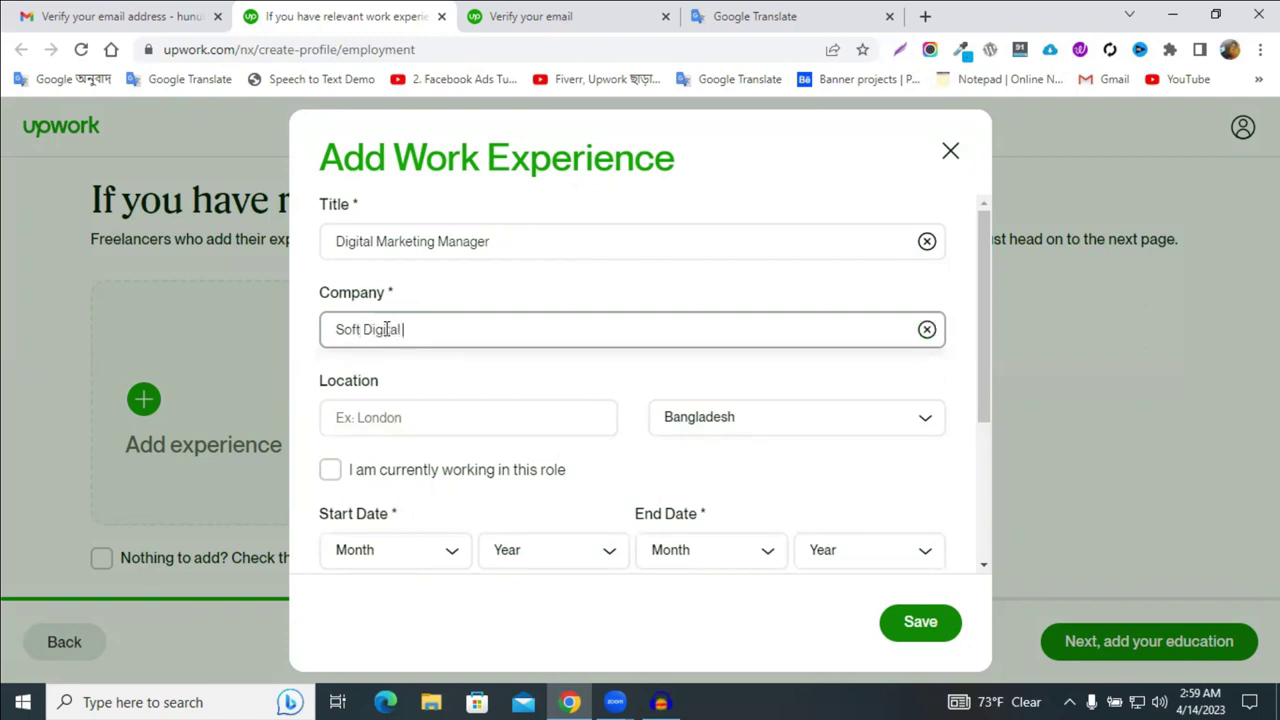
pyautogui.write('Goru')
# Step: Enter "Canada" as the work experience's location, correcting its capitalization with the spelling suggestion
pyautogui.scroll(-1, 530, 365)
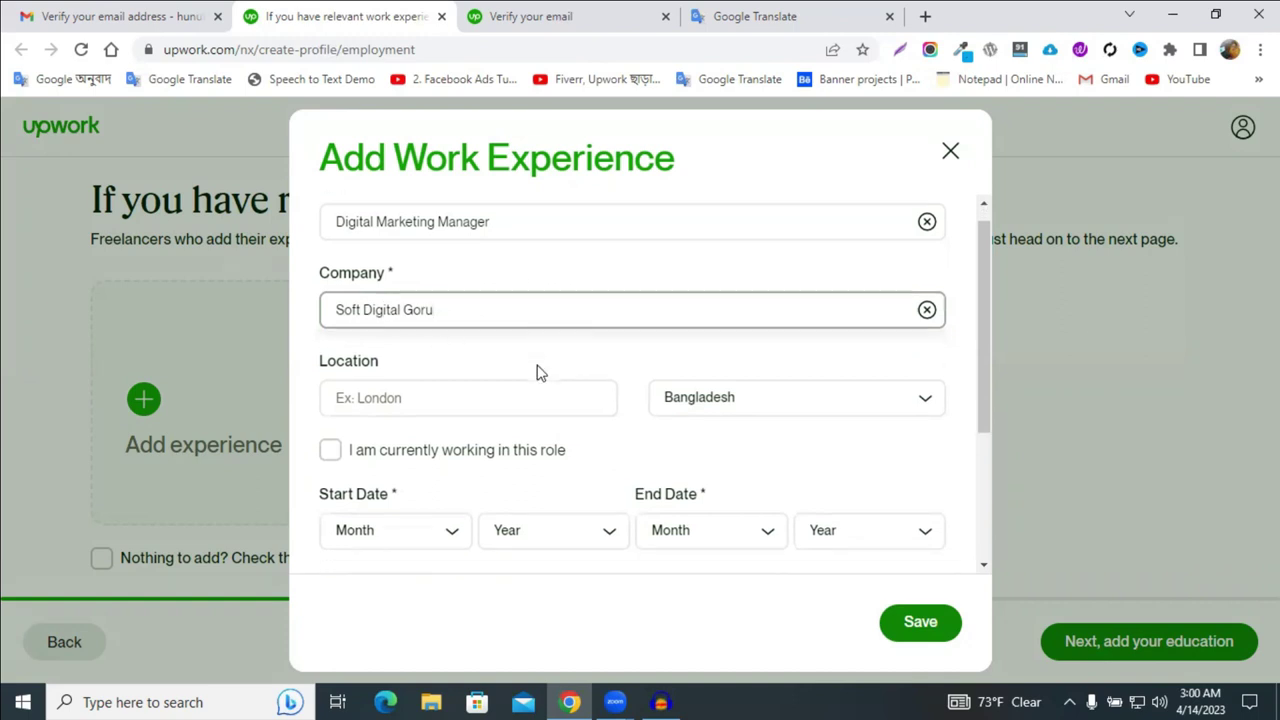
pyautogui.scroll(1, 466, 360)
pyautogui.click(393, 430)
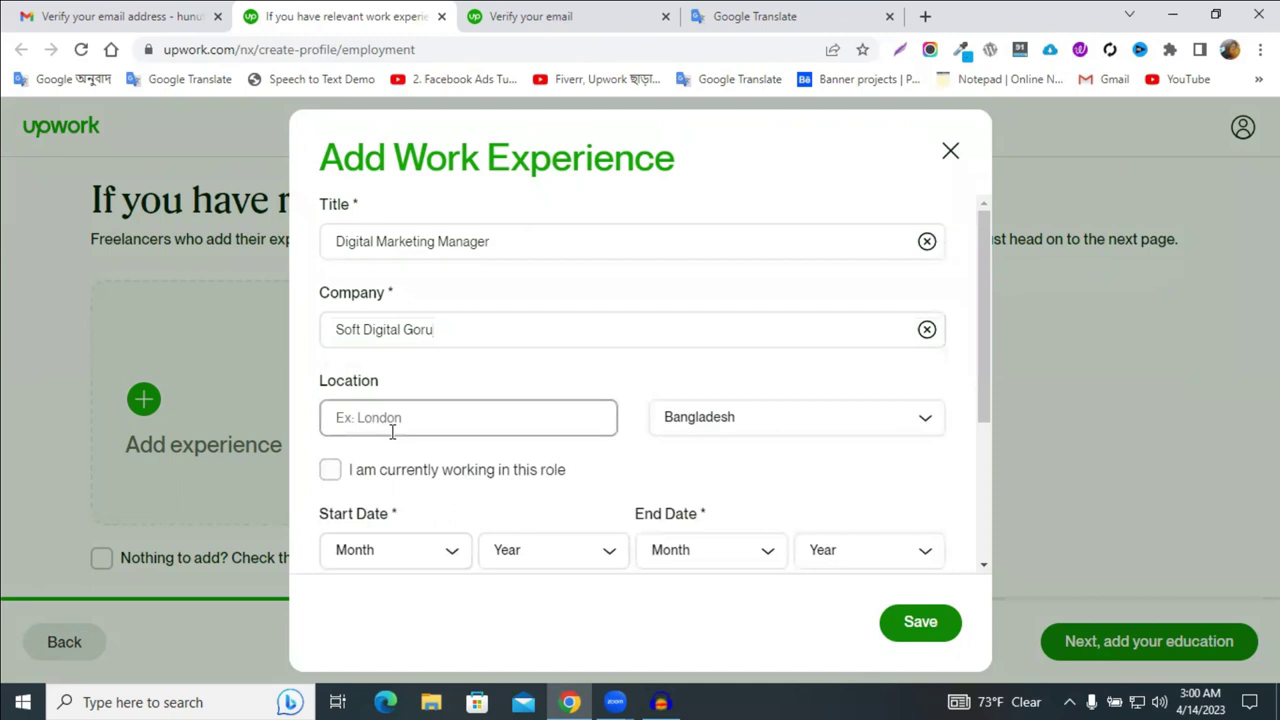
pyautogui.write('canada')
pyautogui.doubleClick(394, 432)
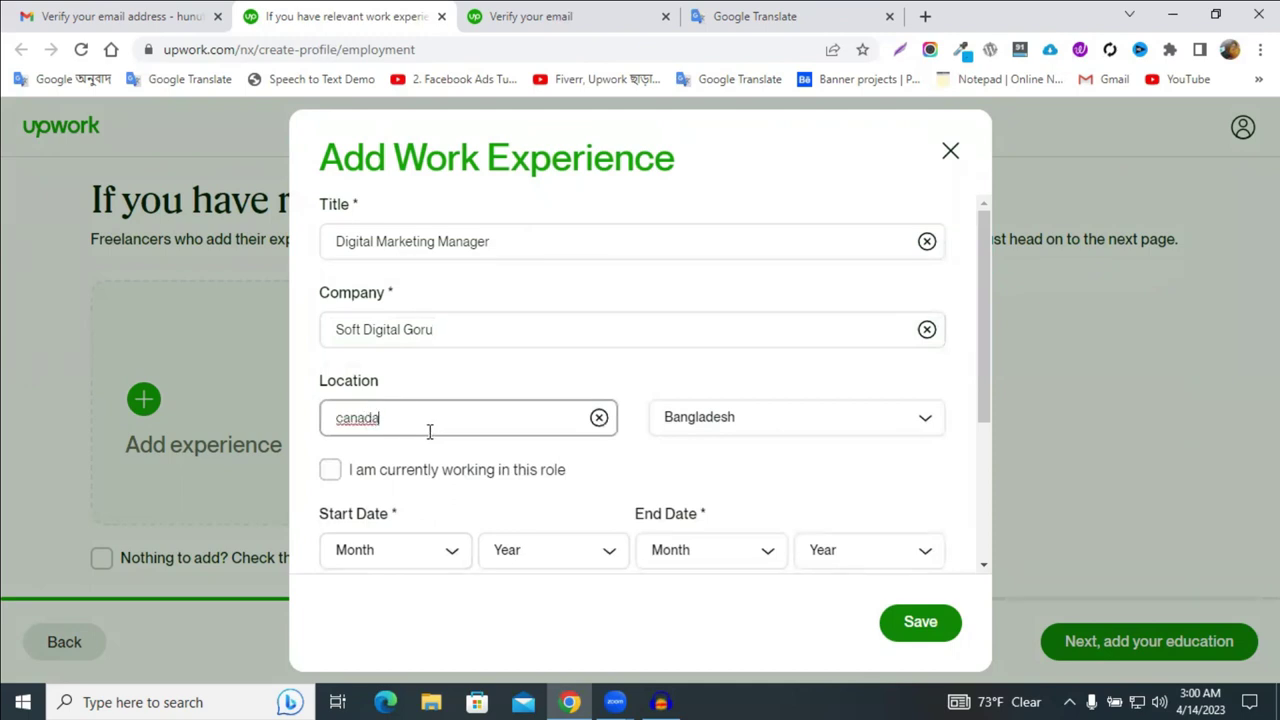
pyautogui.rightClick(360, 418)
pyautogui.click(460, 168)
pyautogui.click(728, 424)
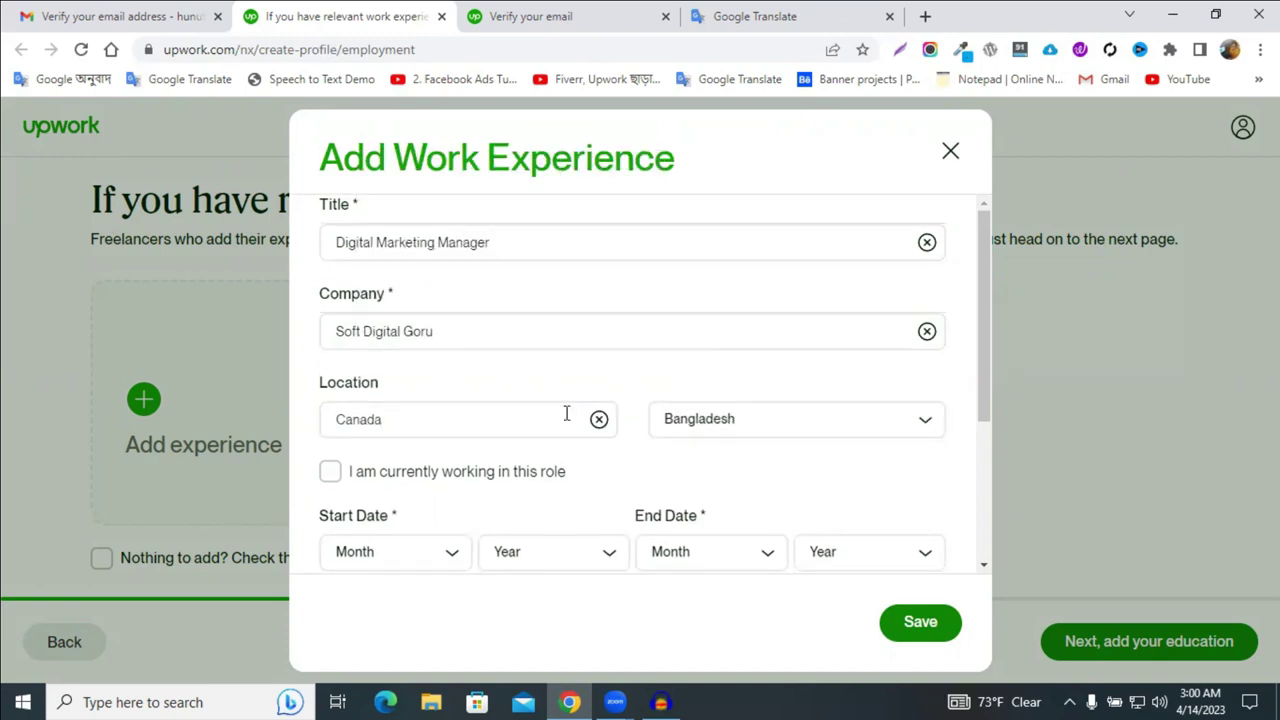
pyautogui.scroll(-1, 476, 458)
pyautogui.click(330, 379)
pyautogui.click(330, 381)
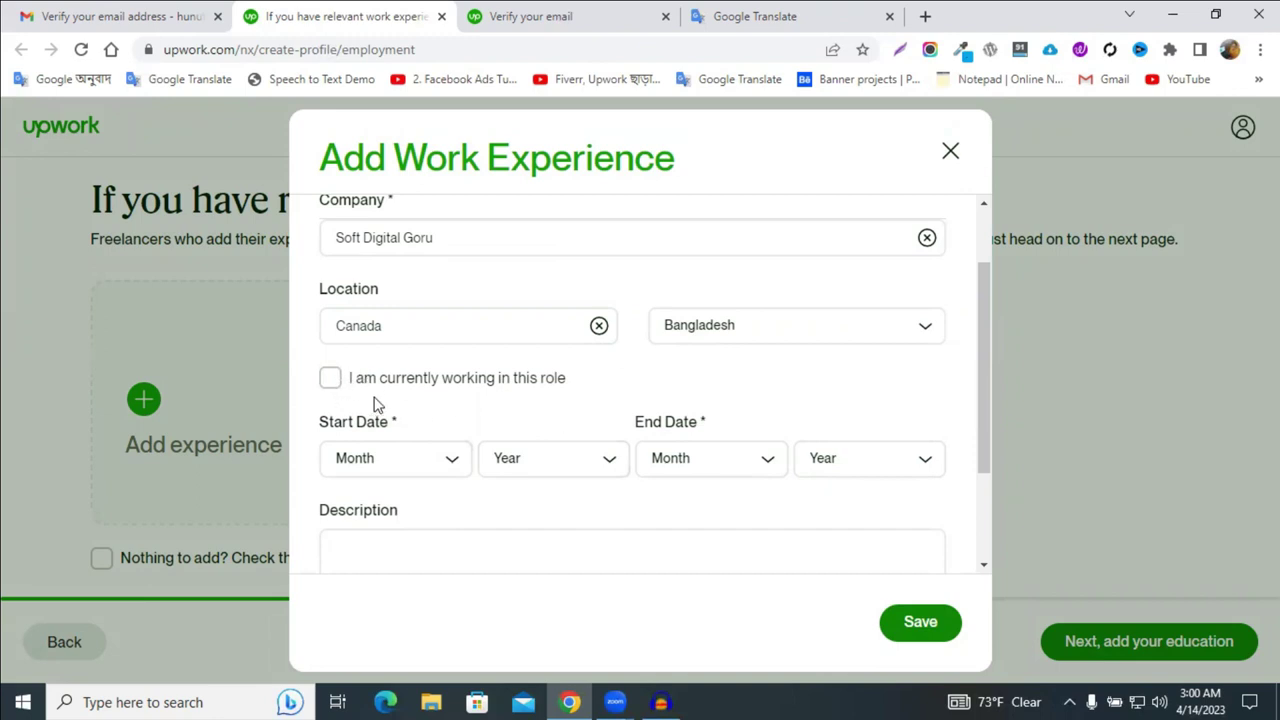
# Step: Set the start date of the work experience to February 2019
pyautogui.click(358, 466)
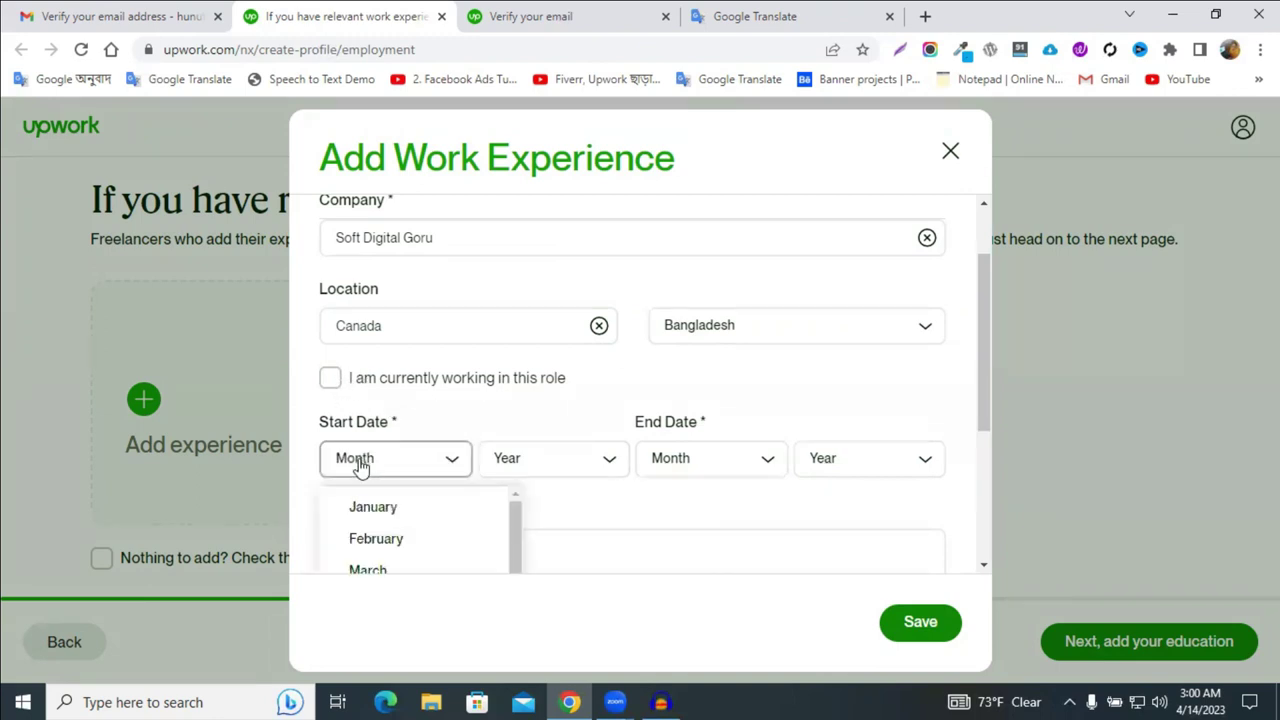
pyautogui.scroll(-2, 569, 434)
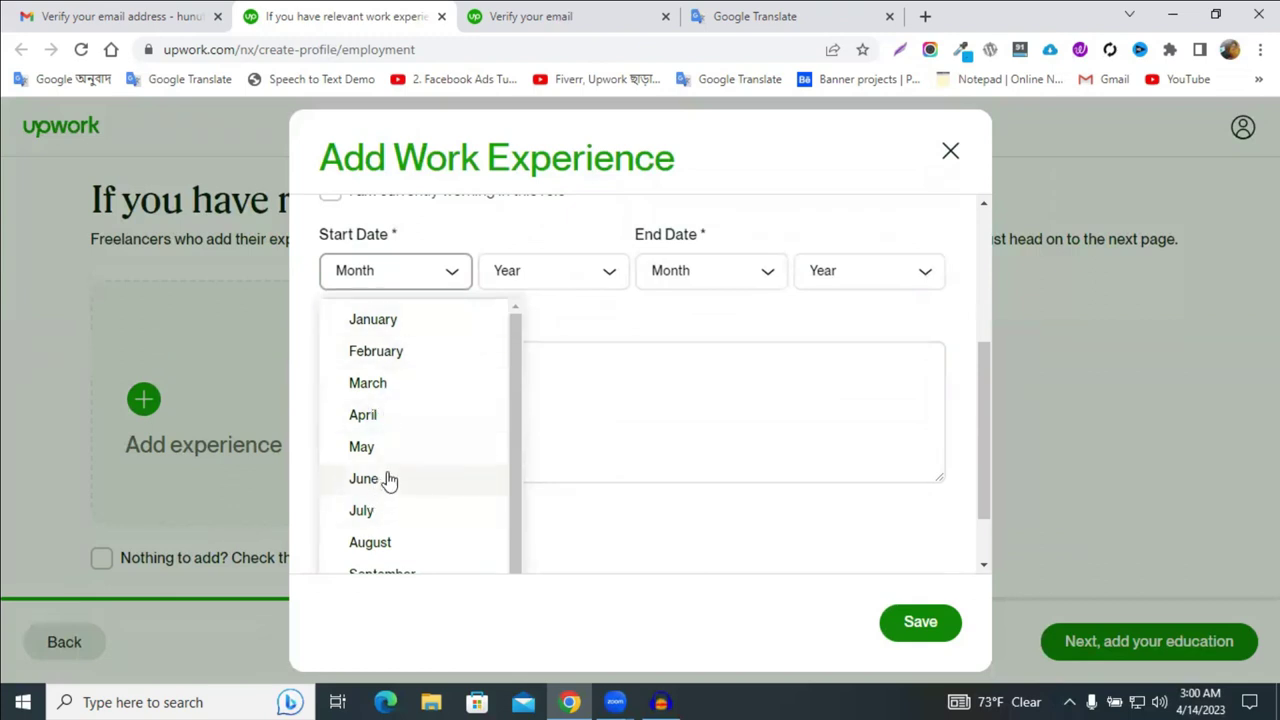
pyautogui.click(398, 352)
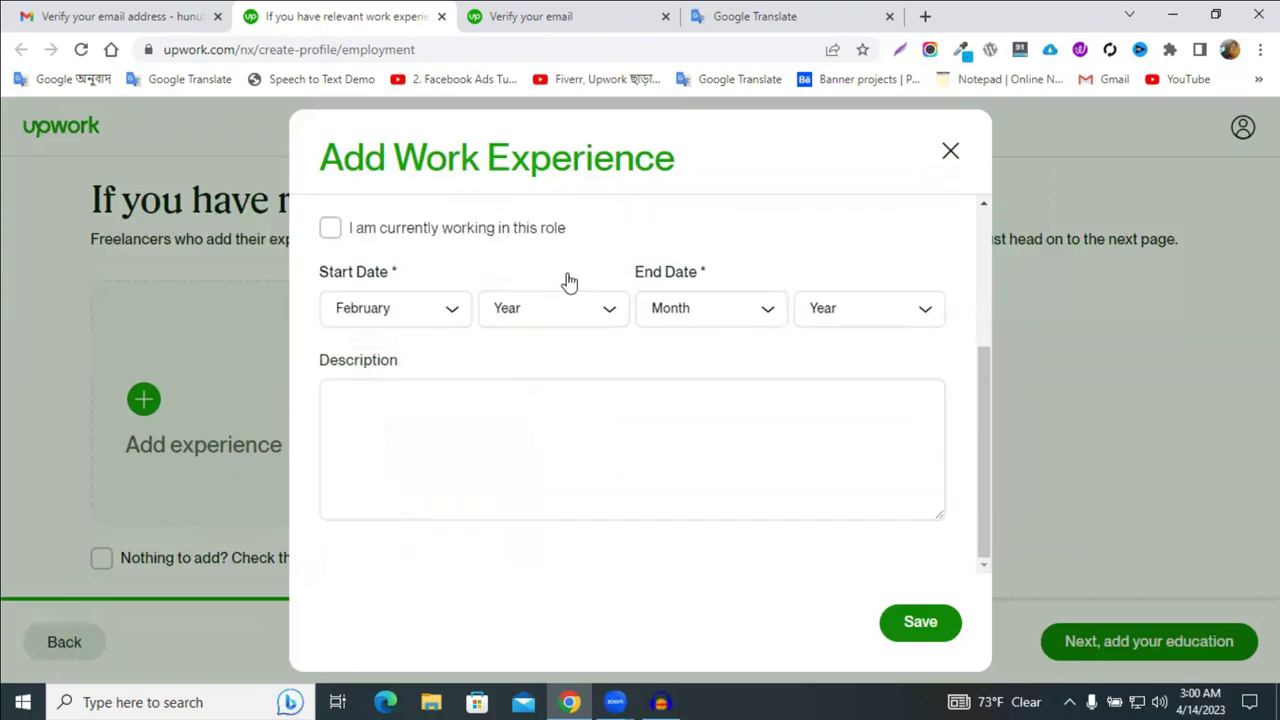
pyautogui.click(544, 313)
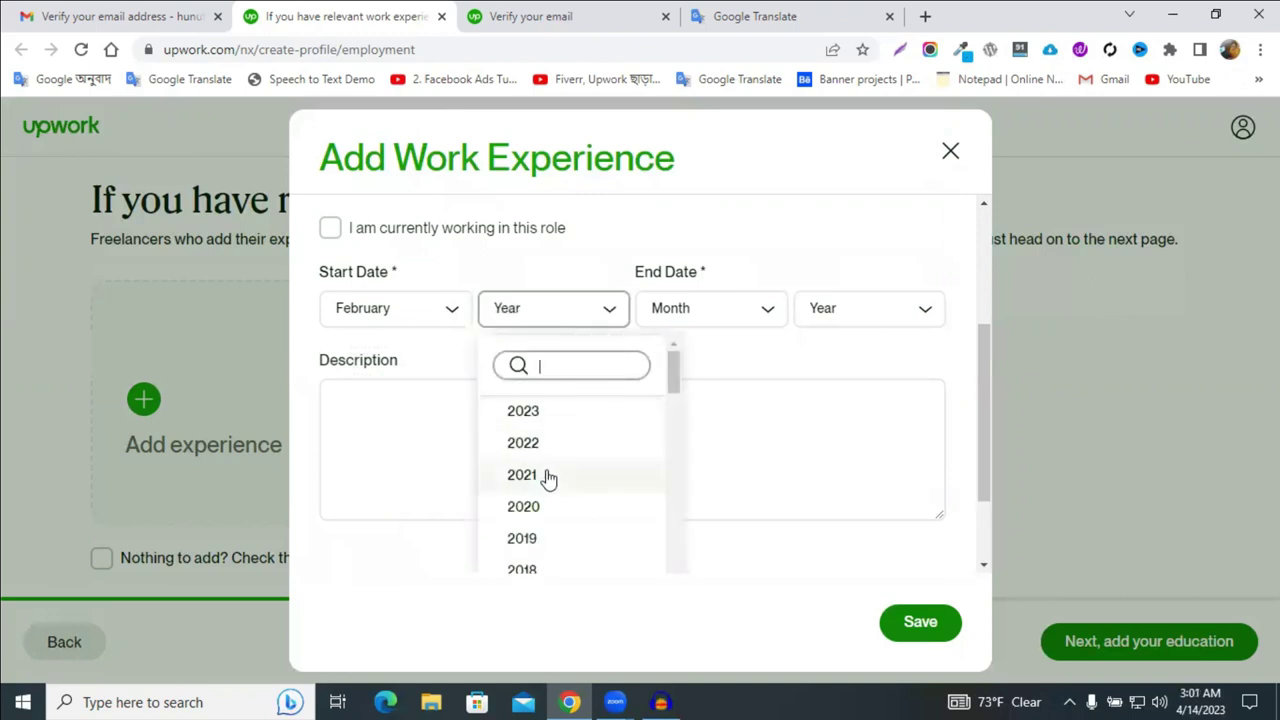
pyautogui.click(546, 543)
# Step: Set the end date of the work experience to May 2022
pyautogui.click(706, 323)
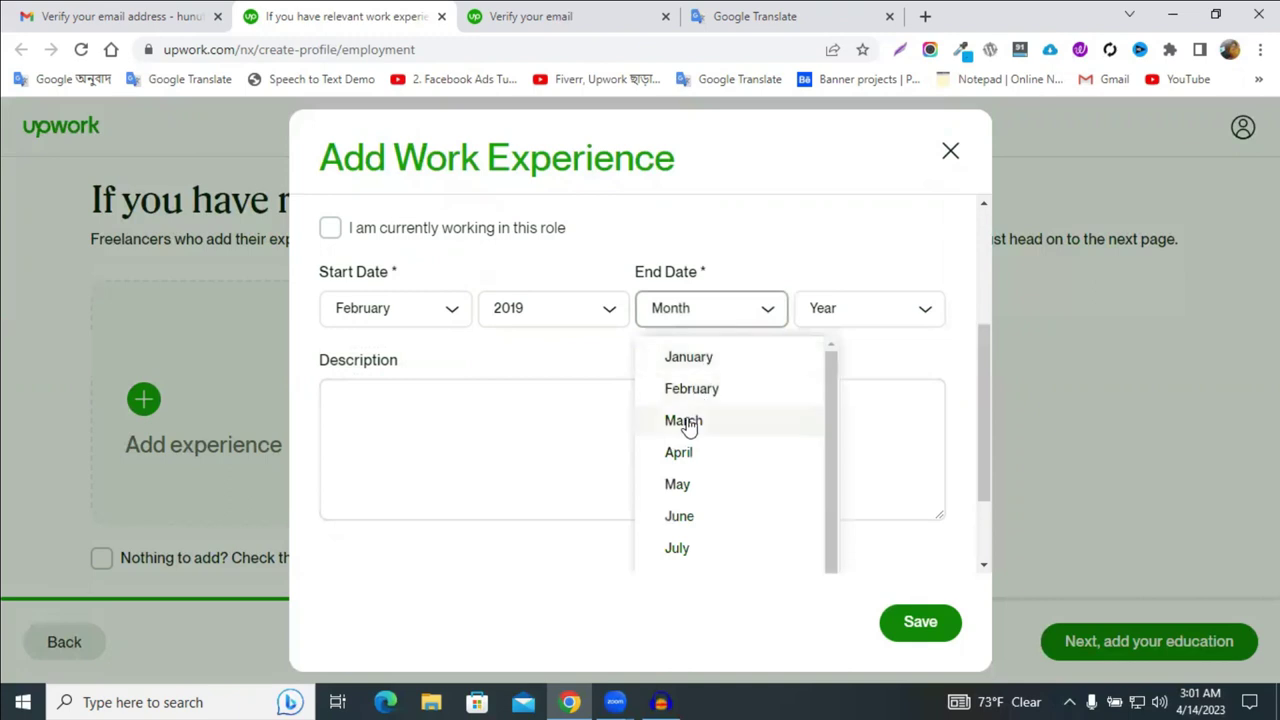
pyautogui.click(693, 490)
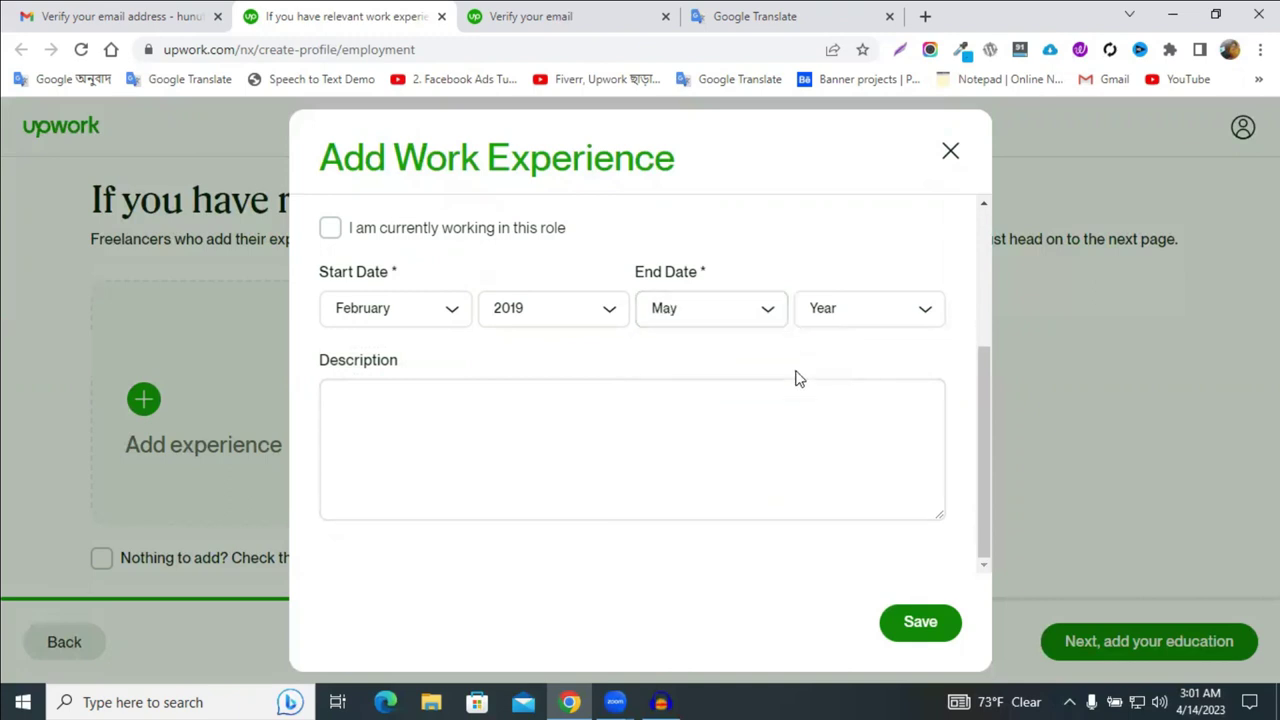
pyautogui.click(818, 314)
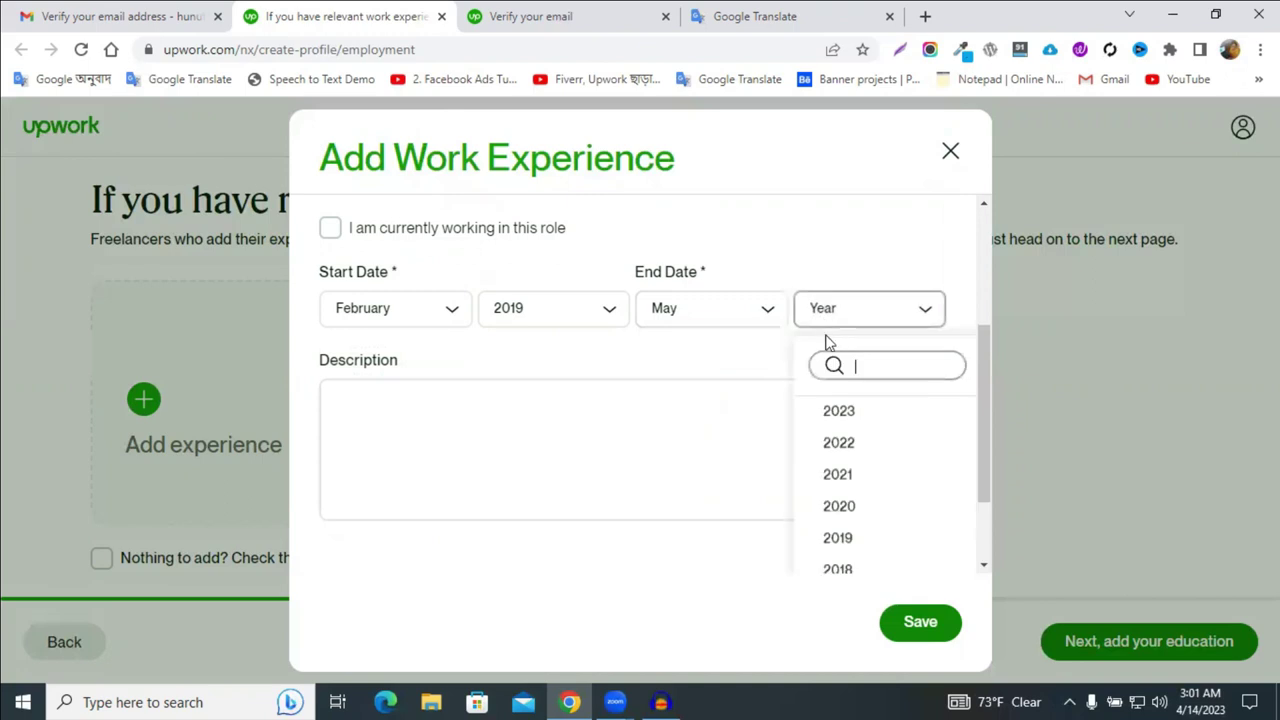
pyautogui.click(857, 445)
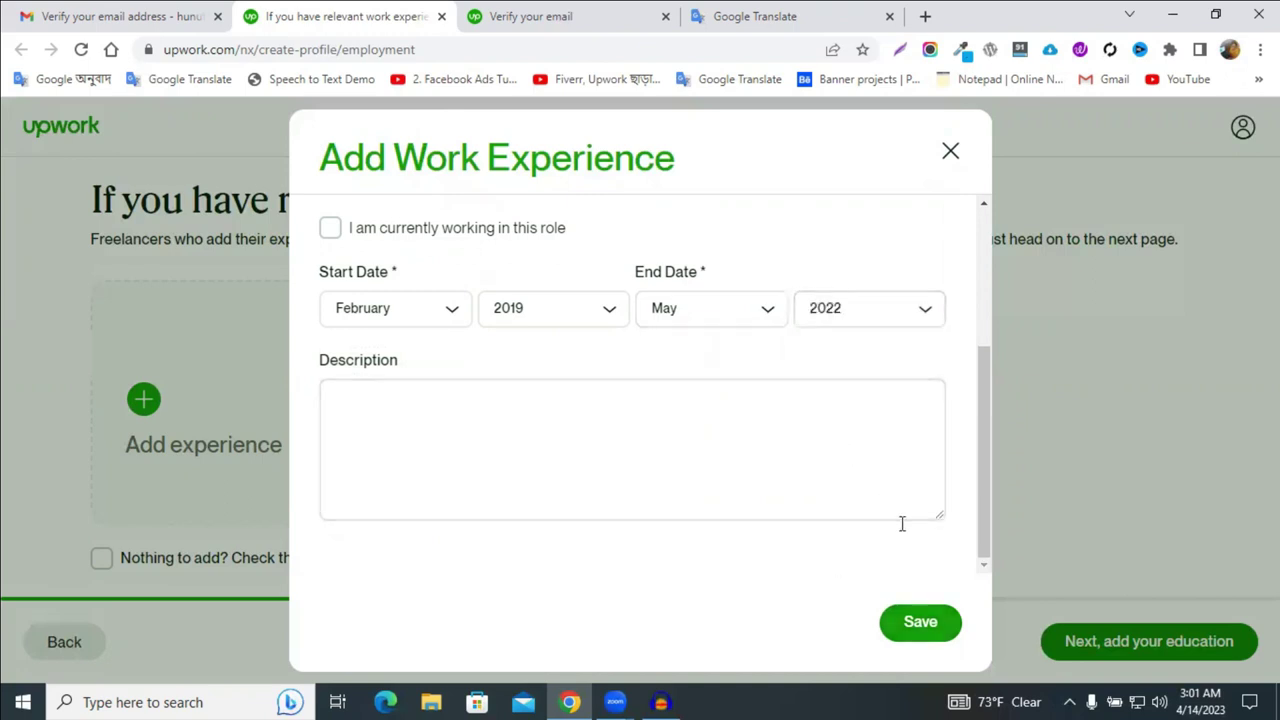
# Step: Begin the description with "I have been working here as a Digital Marketer. I find", accepting the spelling correction for "here"
pyautogui.click(435, 402)
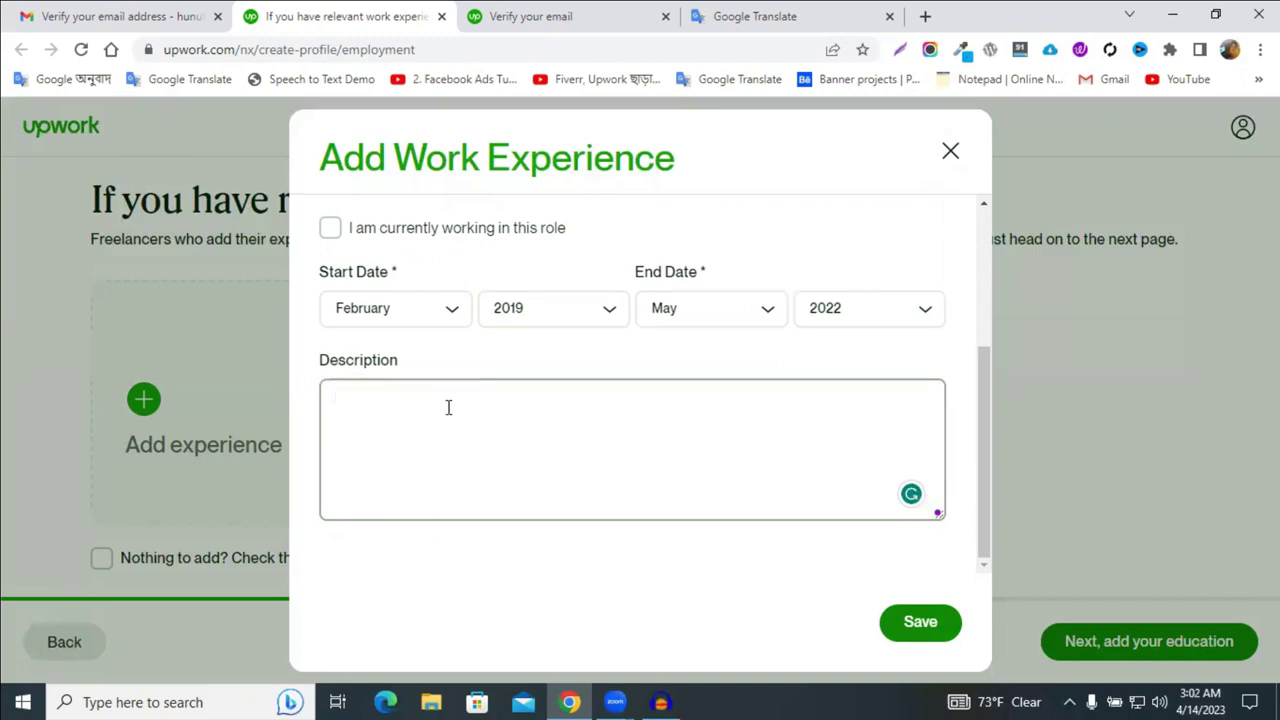
pyautogui.write('I have been working g')
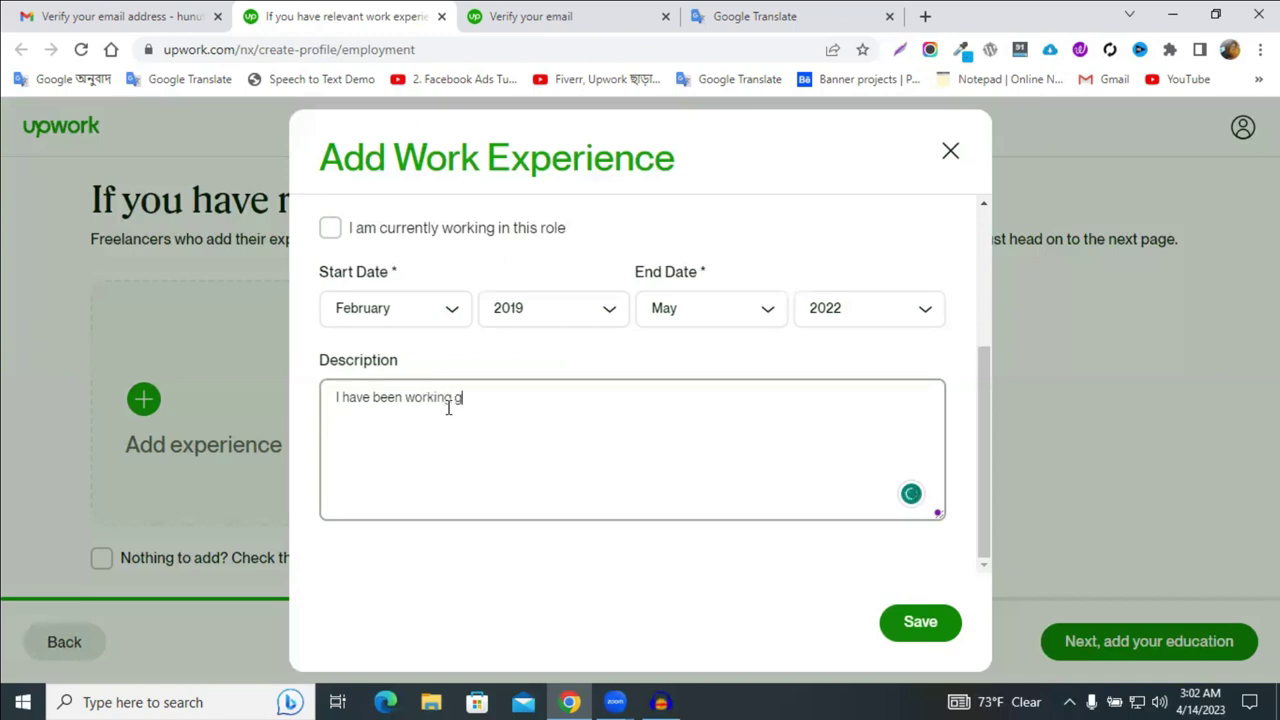
pyautogui.write('ere as a Digital')
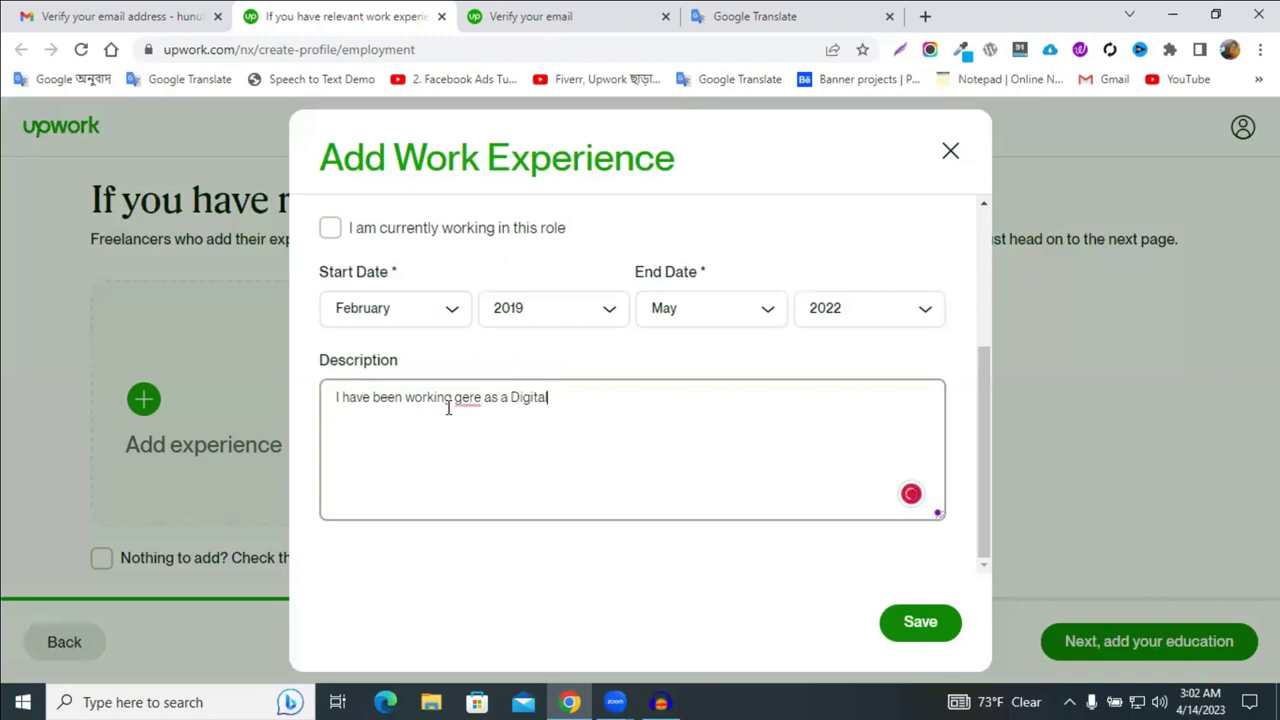
pyautogui.write(' Marketer. I find')
pyautogui.moveTo(470, 396)
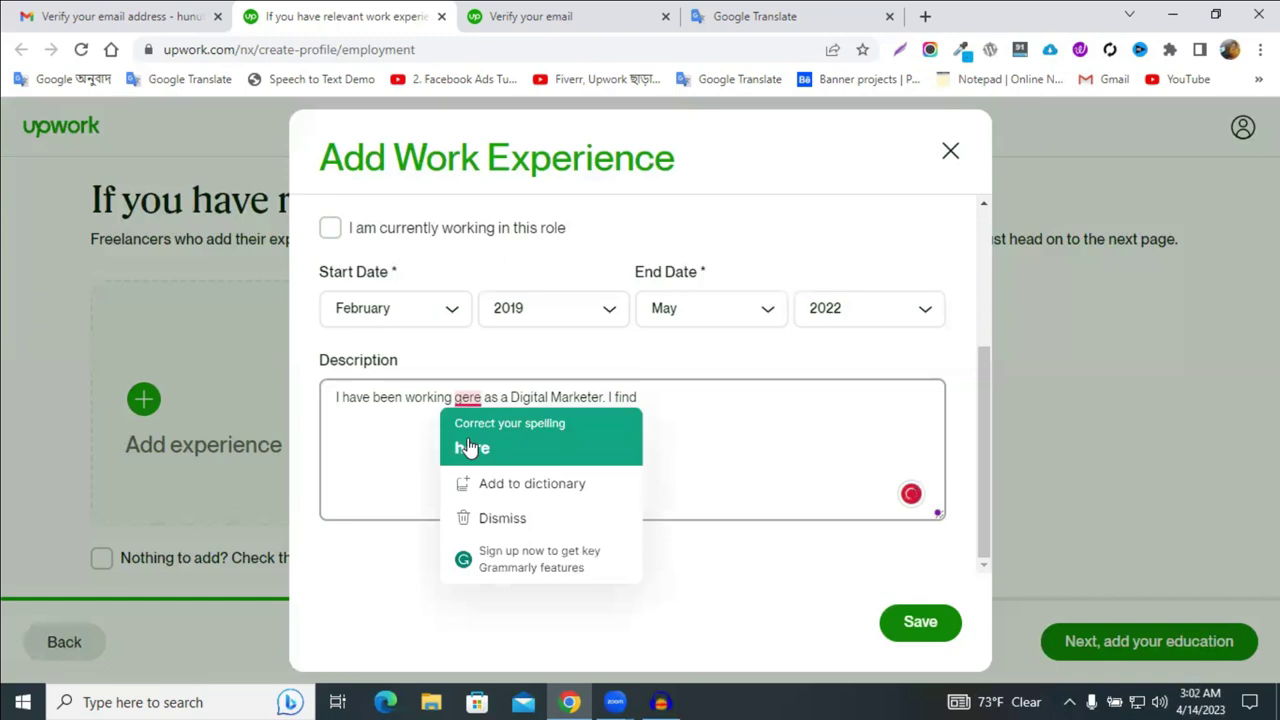
pyautogui.click(466, 447)
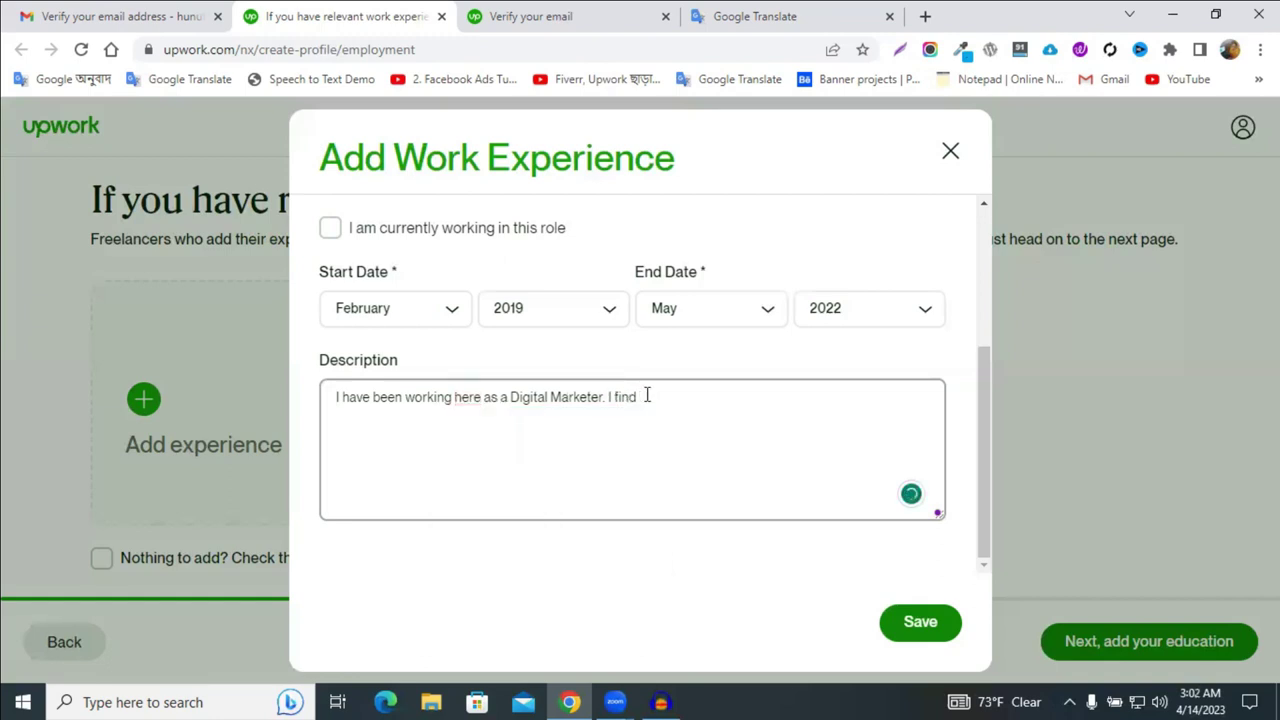
# Step: Continue the description with "Targeted customer and reach business", accepting the spelling corrections for "customer" and "business"
pyautogui.click(694, 393)
pyautogui.write('Targeted customar')
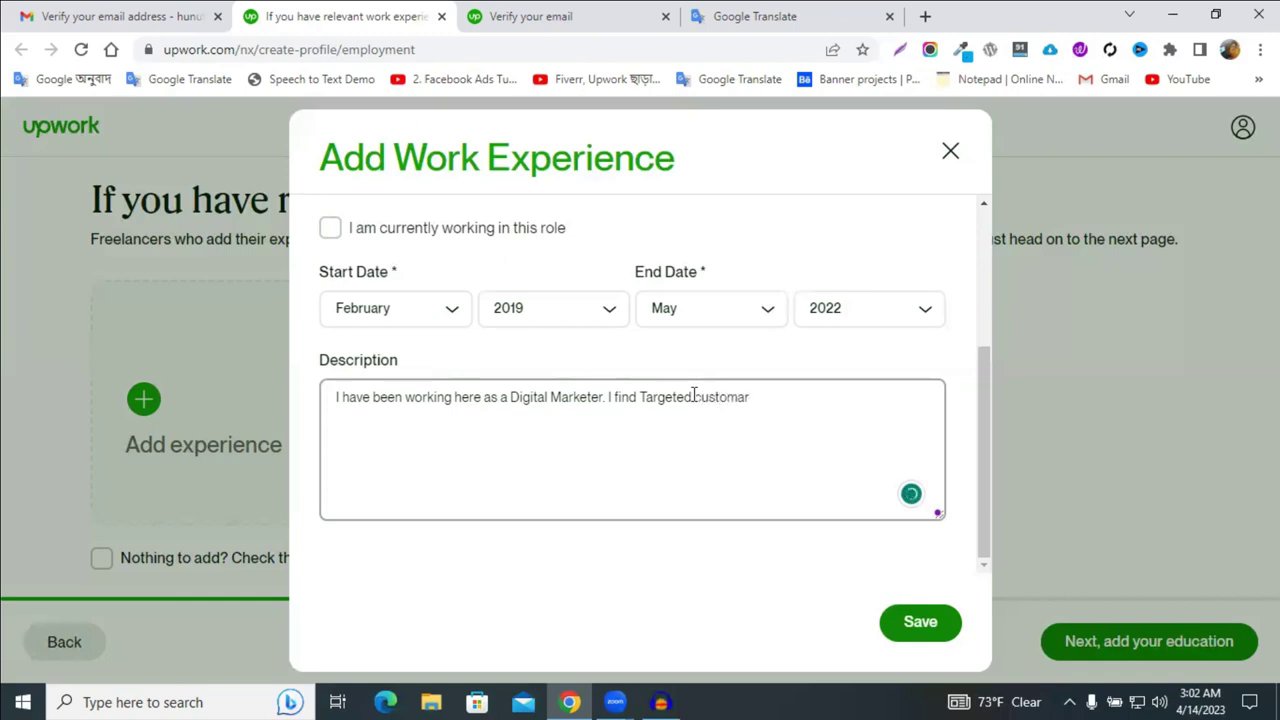
pyautogui.write(' a')
pyautogui.write('reach buiness')
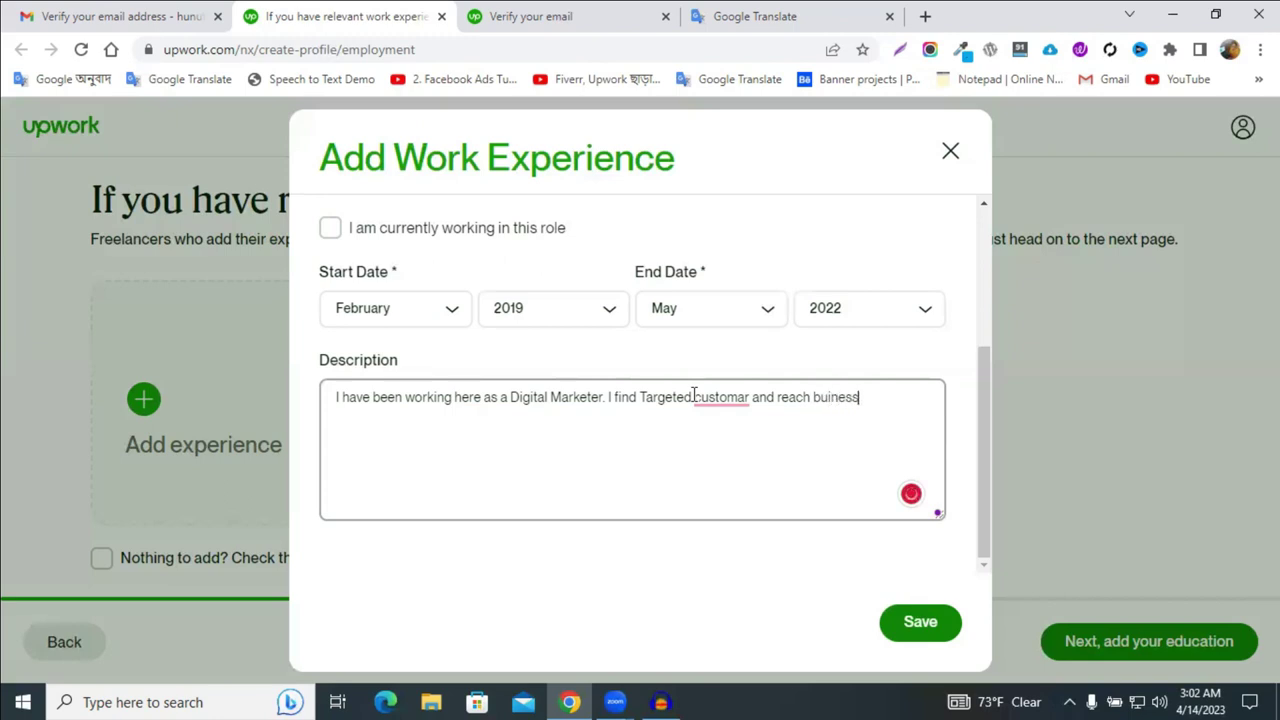
pyautogui.moveTo(722, 398)
pyautogui.click(731, 430)
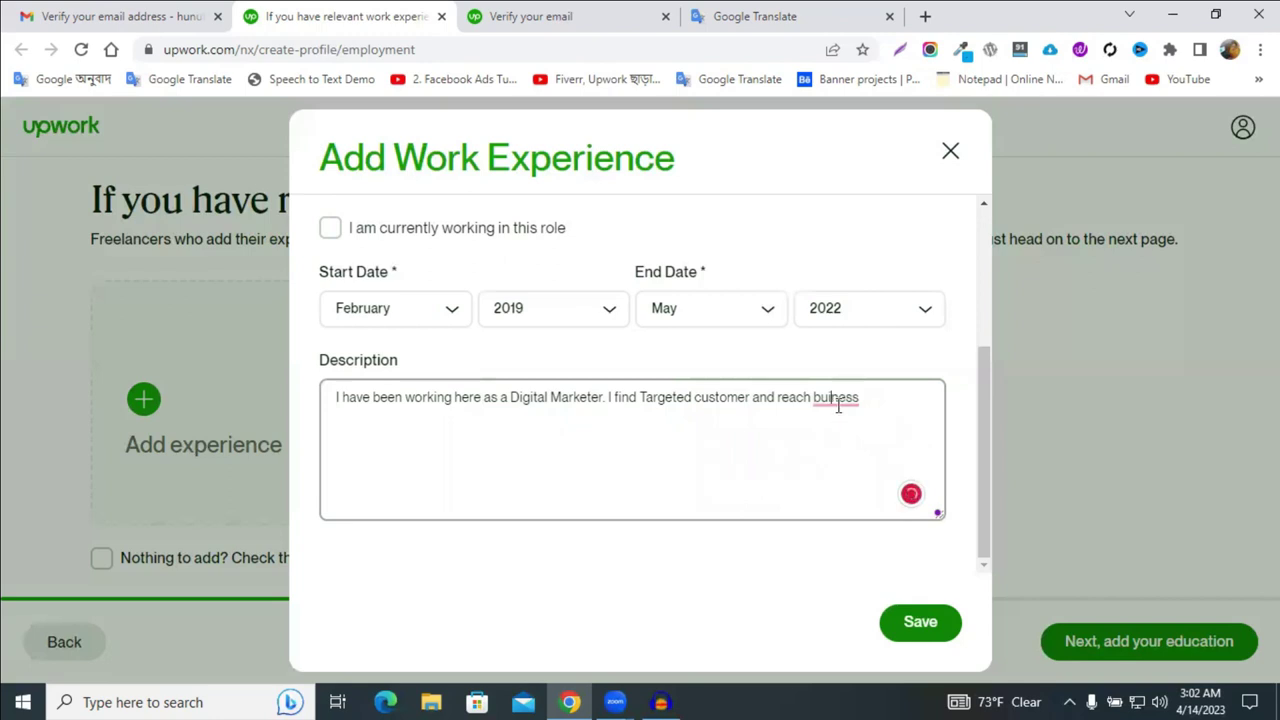
pyautogui.moveTo(838, 404)
pyautogui.click(848, 430)
# Step: Extend the description with "in targeted people." and begin the following sentence with "I"
pyautogui.write('in')
pyautogui.write(' Targe')
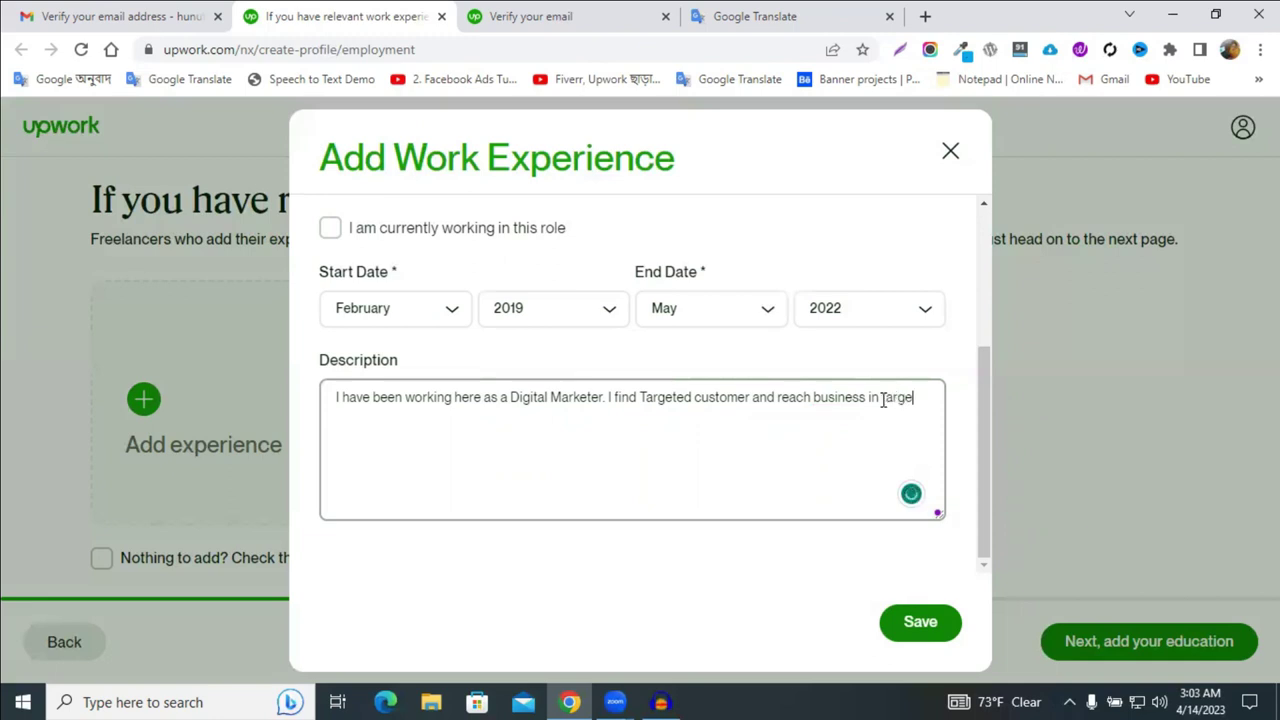
pyautogui.write('rted')
pyautogui.write('ped')
pyautogui.press('BackSpace')
pyautogui.write('ople')
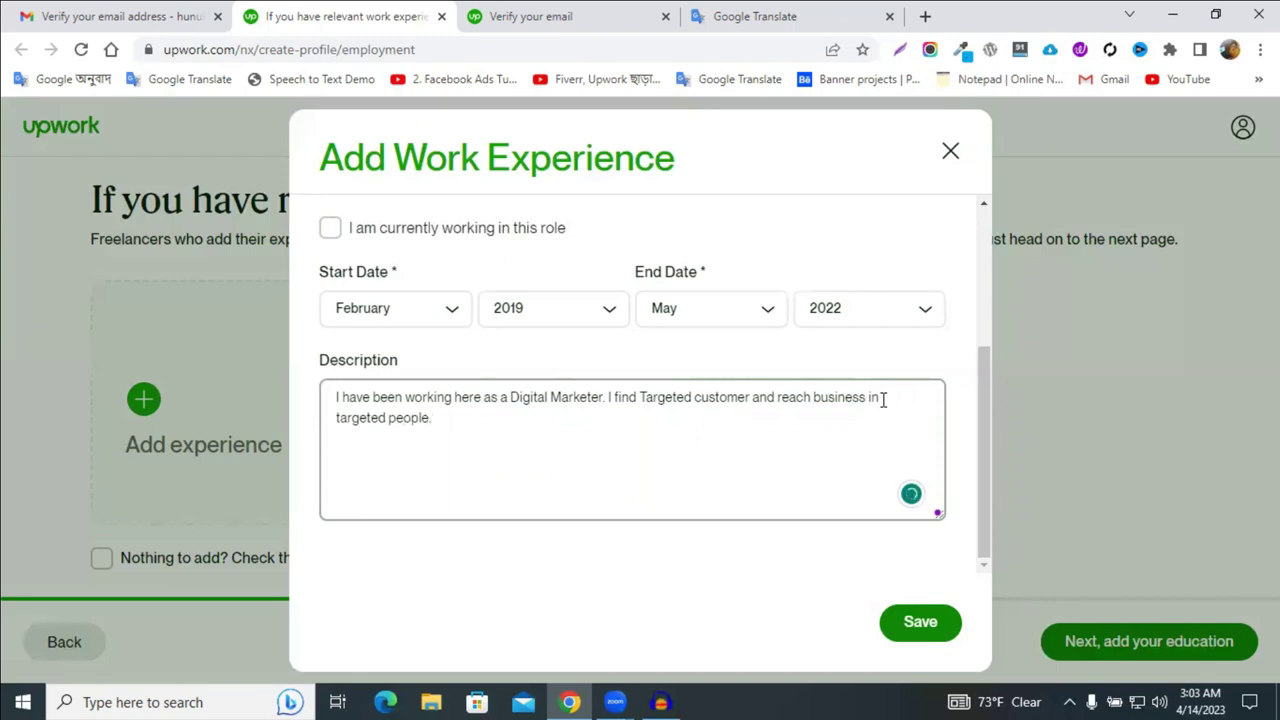
pyautogui.write('. I h')
pyautogui.press('BackSpace')
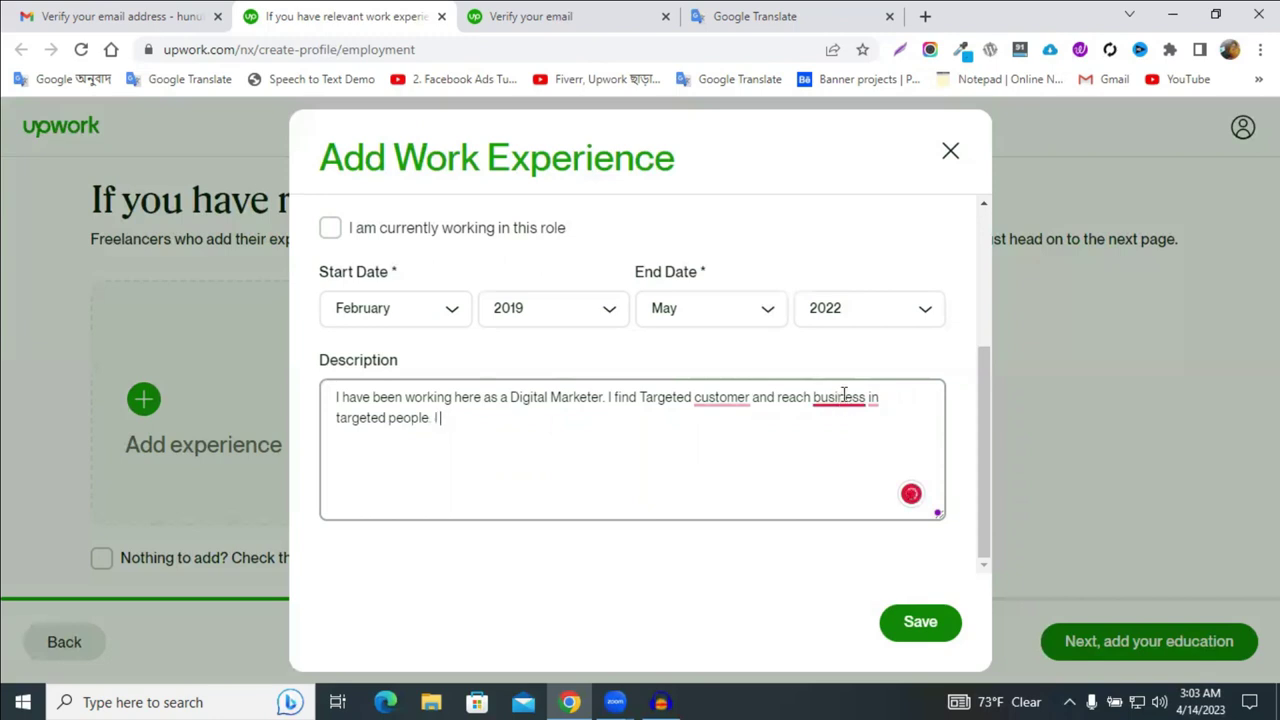
# Step: Accept the grammar suggestions changing "business" to "businesses" and "customer" to "customers" in the description
pyautogui.moveTo(843, 398)
pyautogui.click(857, 447)
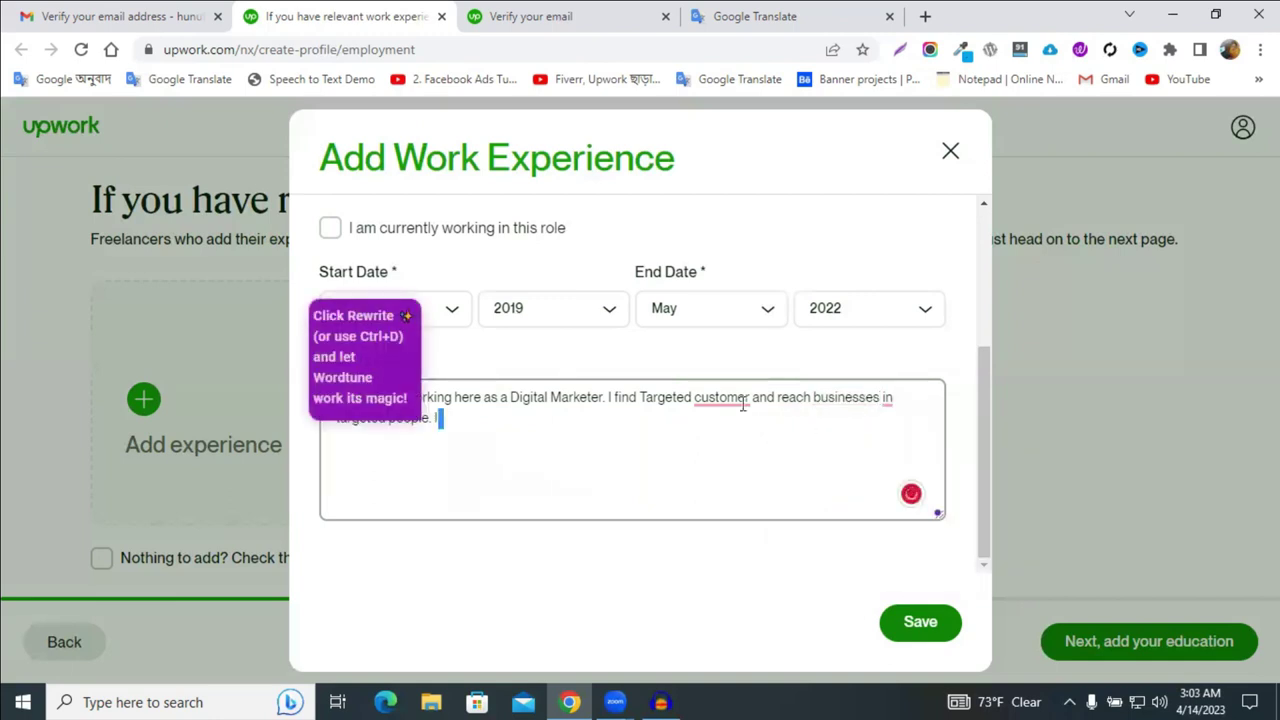
pyautogui.moveTo(720, 400)
pyautogui.click(726, 446)
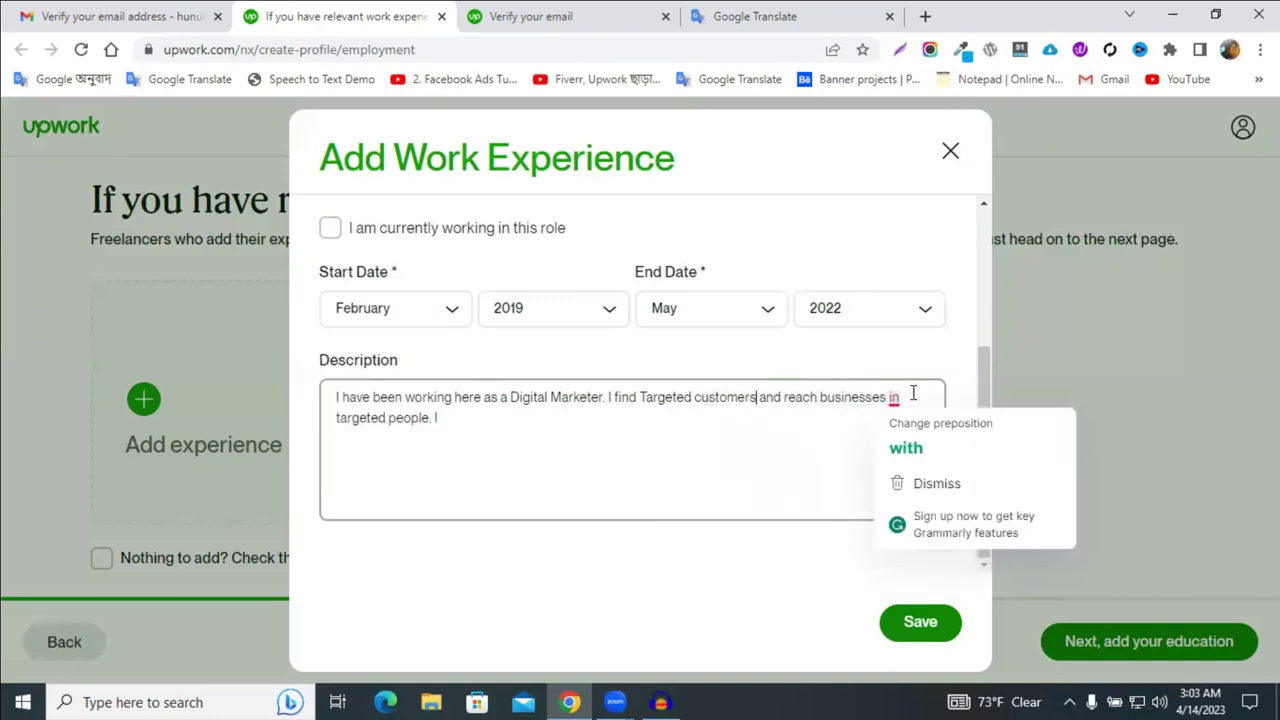
pyautogui.click(911, 393)
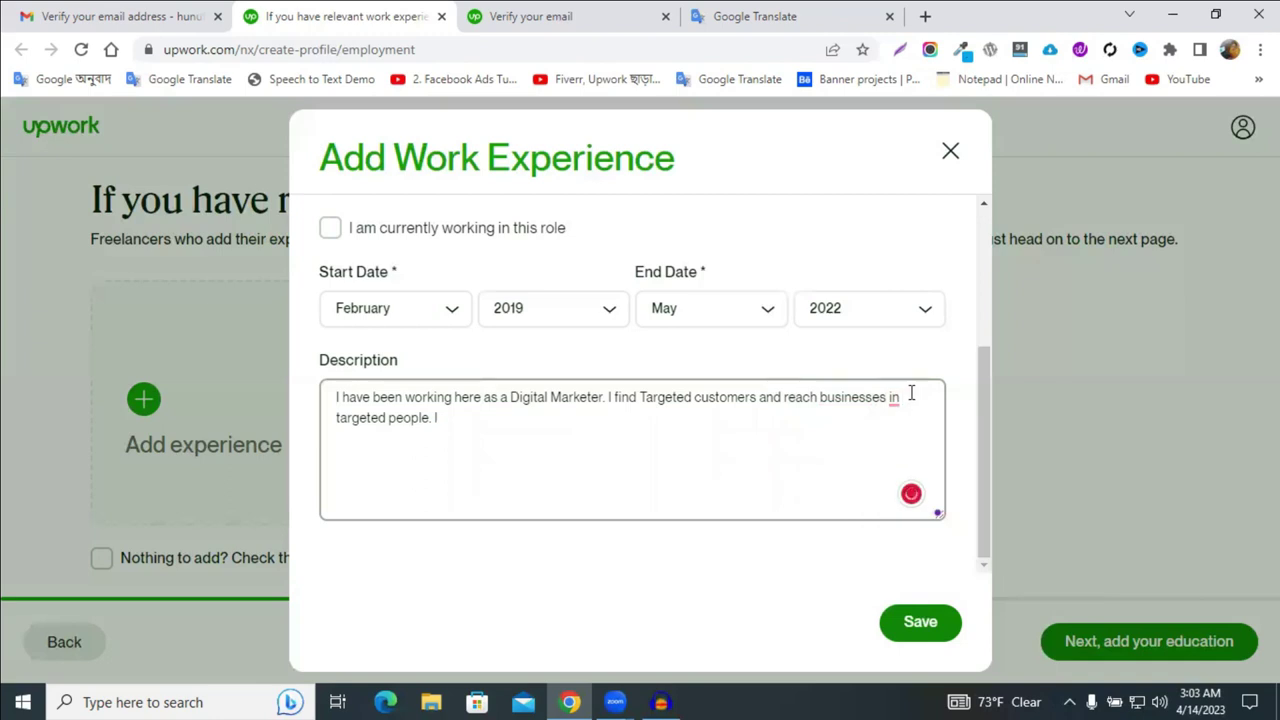
# Step: Continue the description with "share their services withing worldwide real traffic"
pyautogui.click(497, 414)
pyautogui.write('share their se')
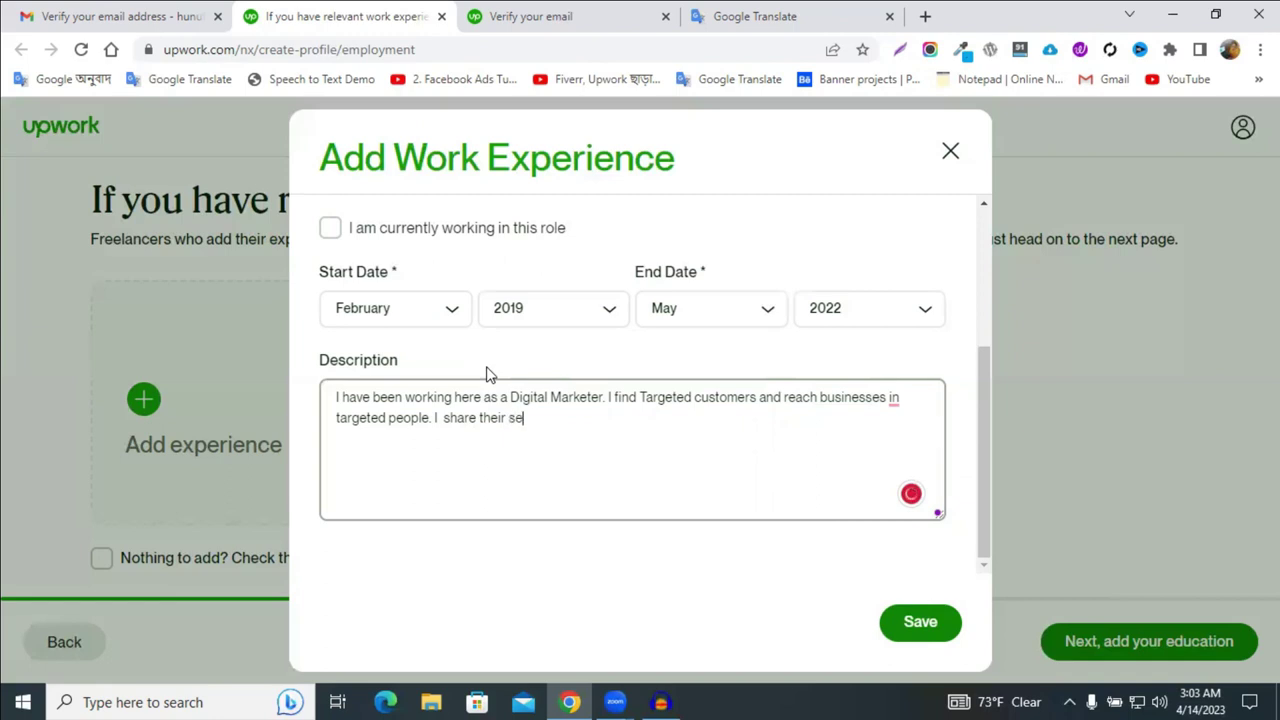
pyautogui.write('rvices withing wor')
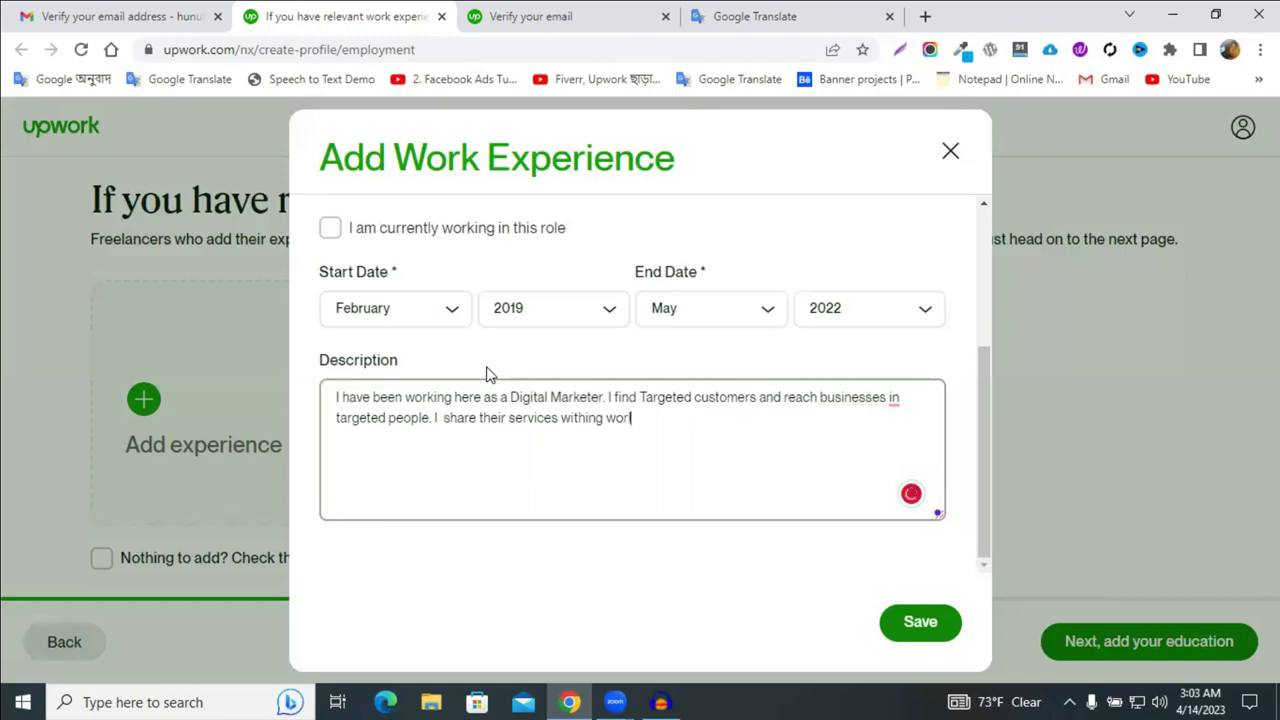
pyautogui.write('ldwide real trafic')
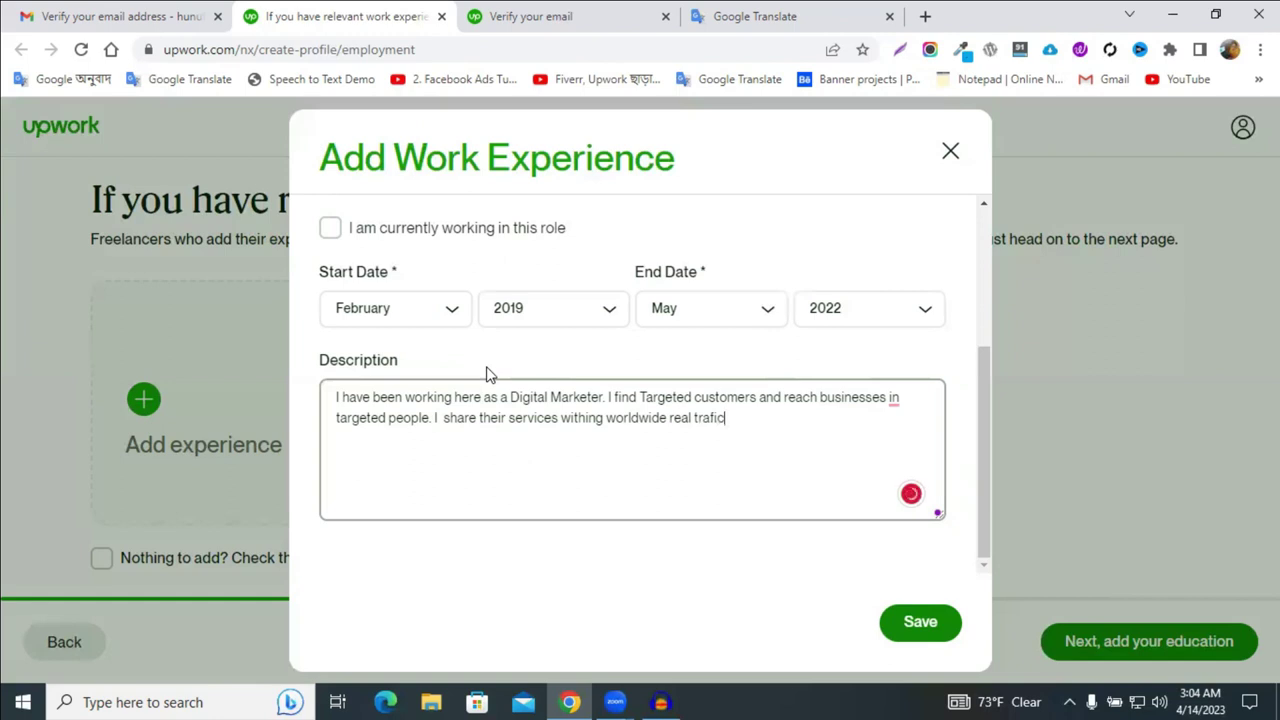
pyautogui.click(714, 417)
pyautogui.write('f')
# Step: Append ". and do others services" to the description, accepting the spelling corrections for "others" and "services"
pyautogui.click(743, 418)
pyautogui.write('. als')
pyautogui.press('BackSpace')
pyautogui.press('BackSpace')
pyautogui.write('nd do otheres ')
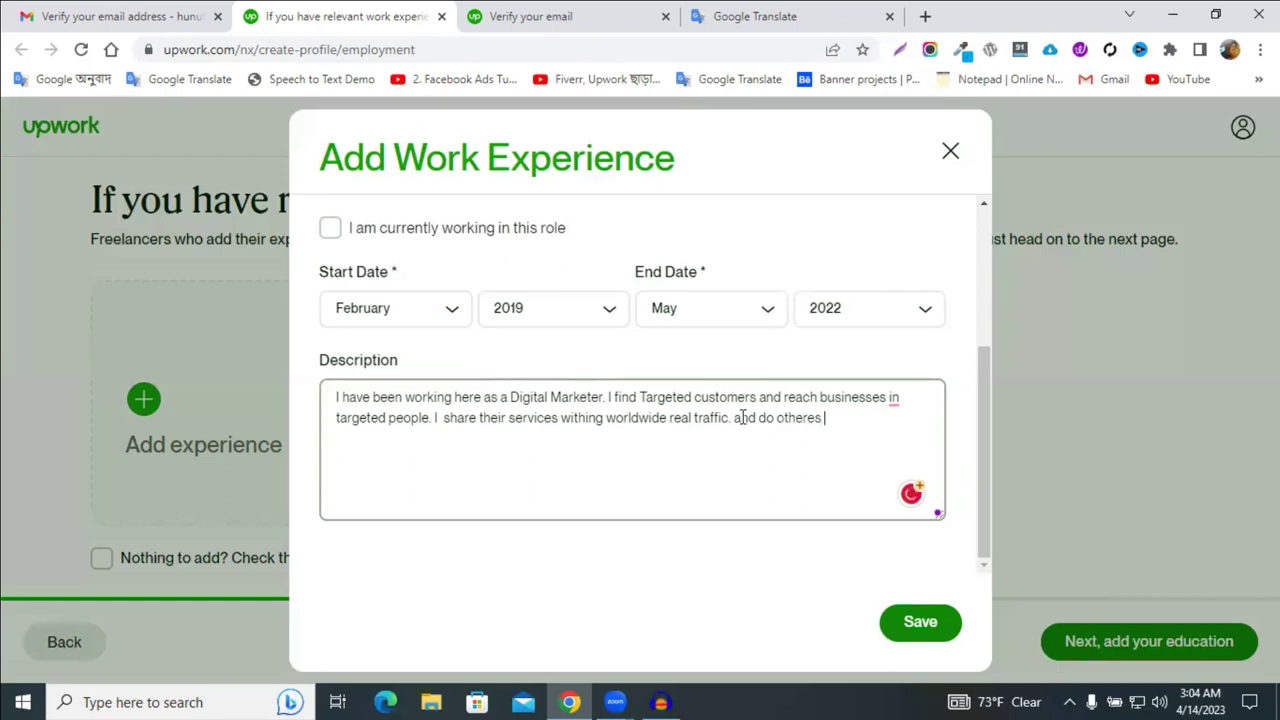
pyautogui.write('sercvies')
pyautogui.moveTo(790, 413)
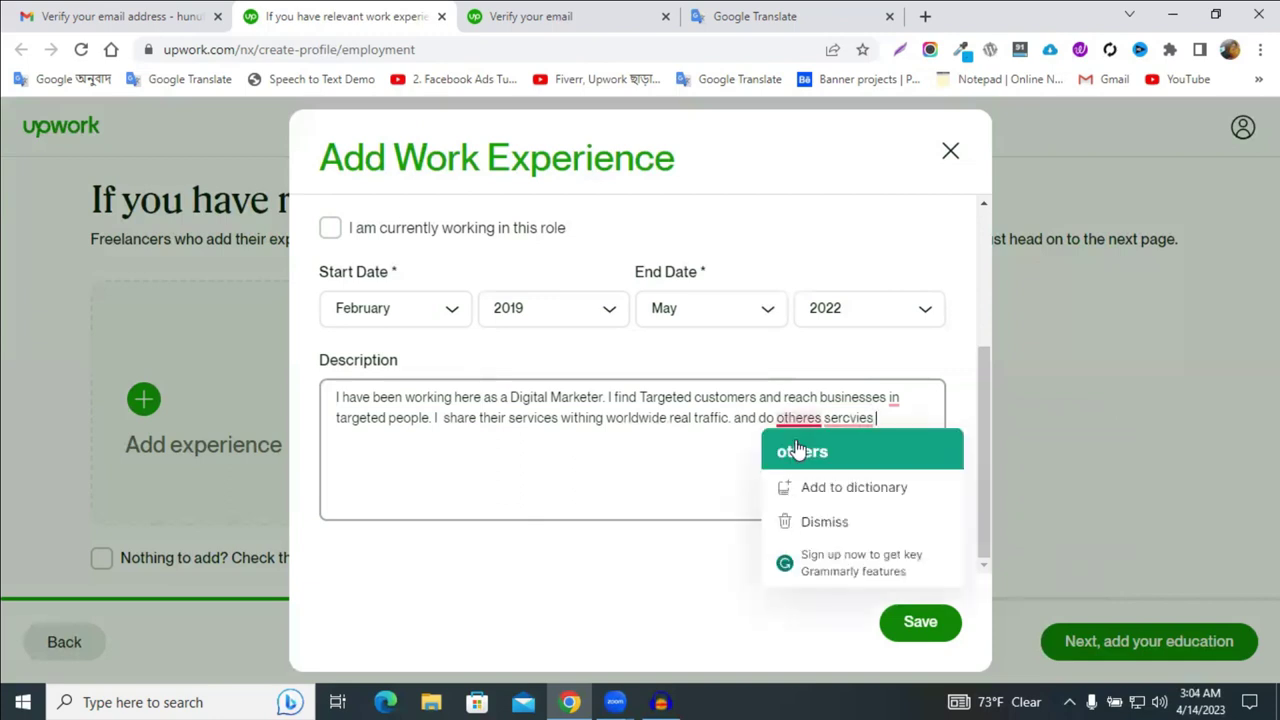
pyautogui.click(790, 443)
pyautogui.moveTo(862, 418)
pyautogui.click(856, 450)
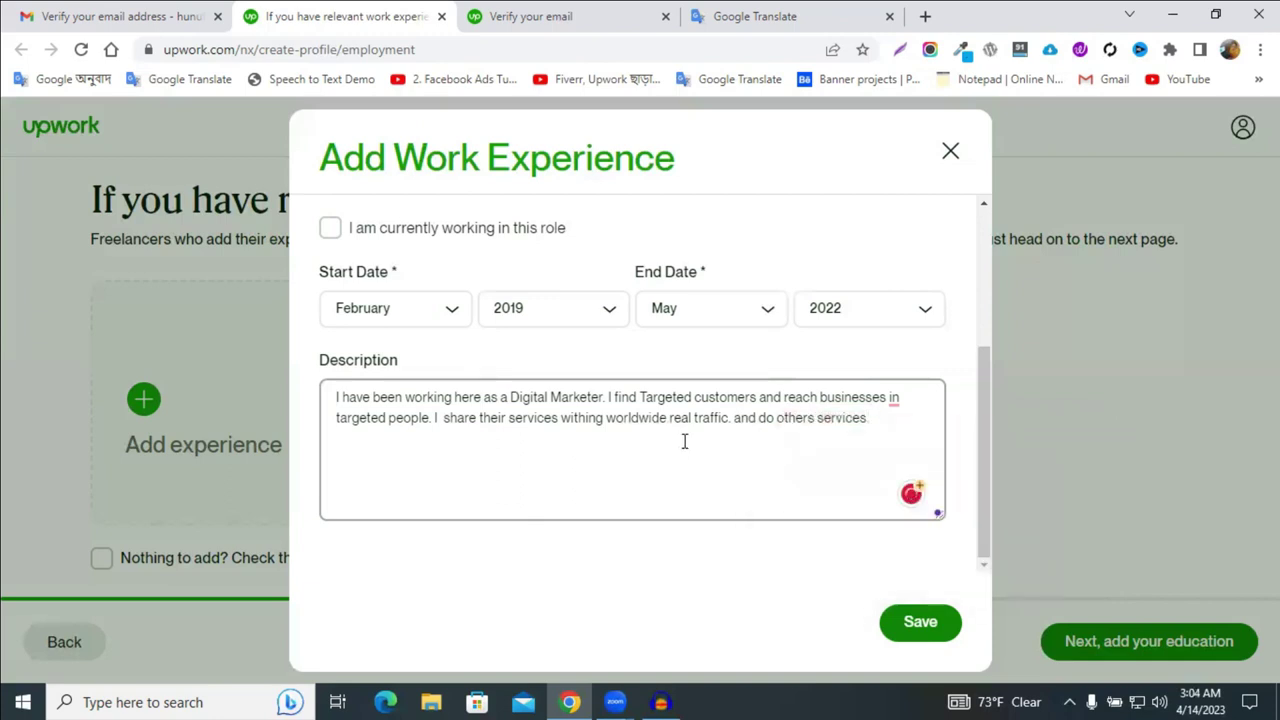
# Step: Correct "withing" to "within" in the description and save the work experience entry
pyautogui.hotkey('ctrl', 'a')
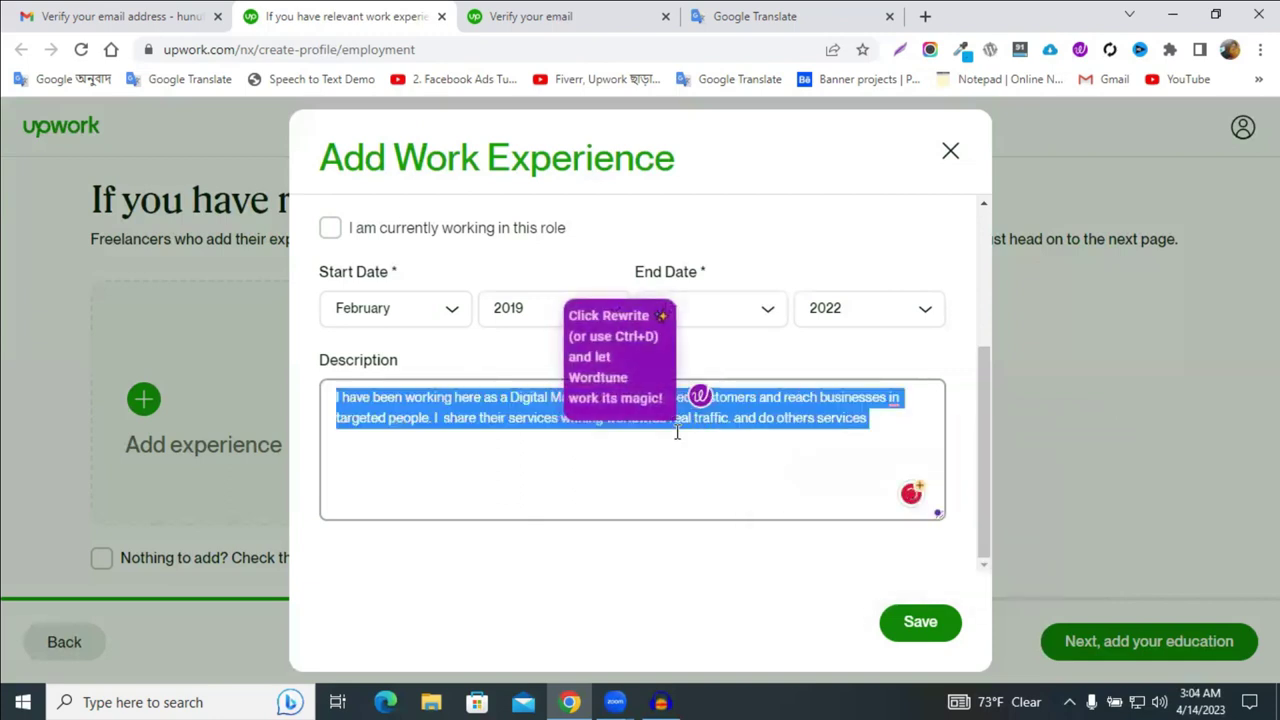
pyautogui.click(580, 448)
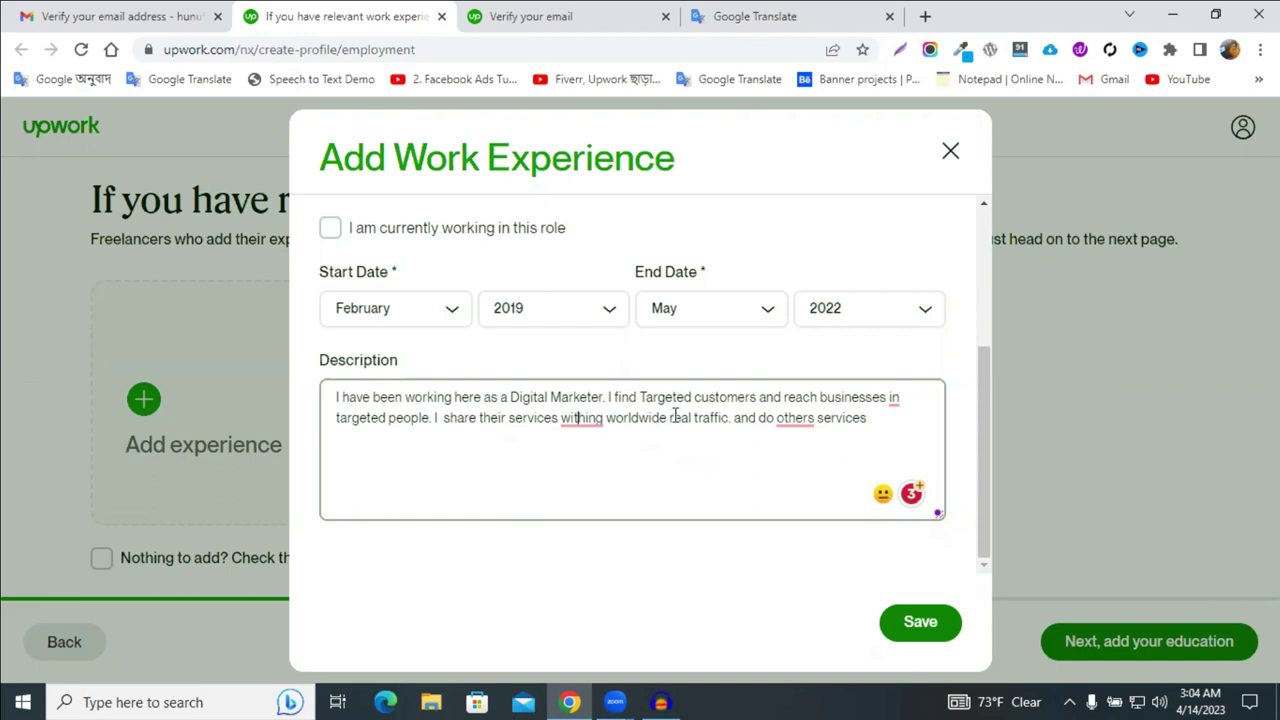
pyautogui.click(582, 418)
pyautogui.click(580, 460)
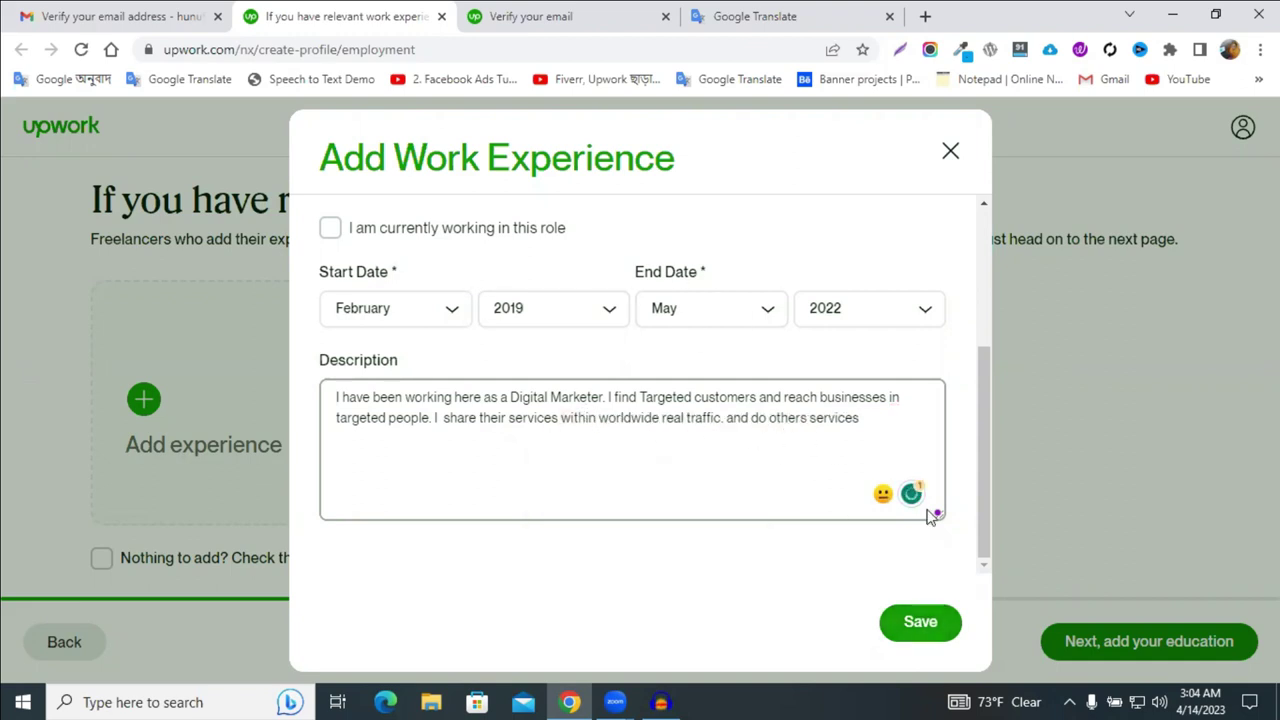
pyautogui.press('Tab')
pyautogui.press('Return')
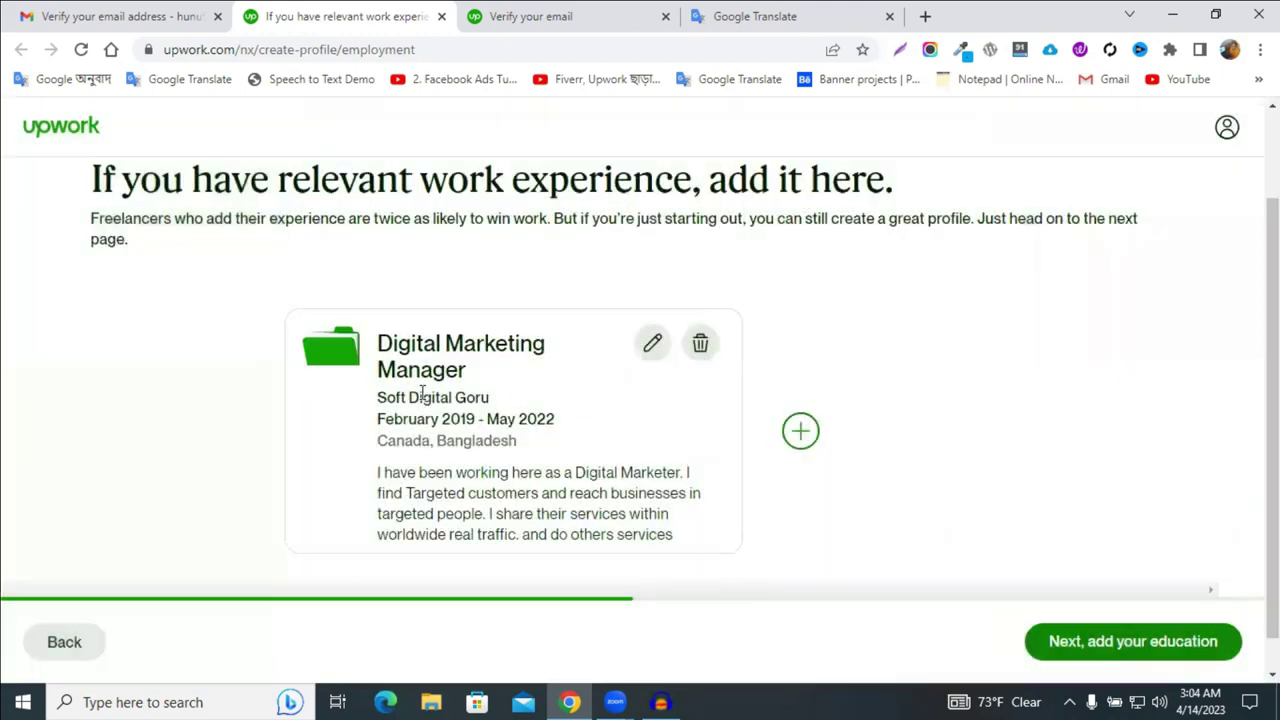
# Step: Continue to the education page and start a new education history entry at its School field
pyautogui.scroll(-1, 430, 390)
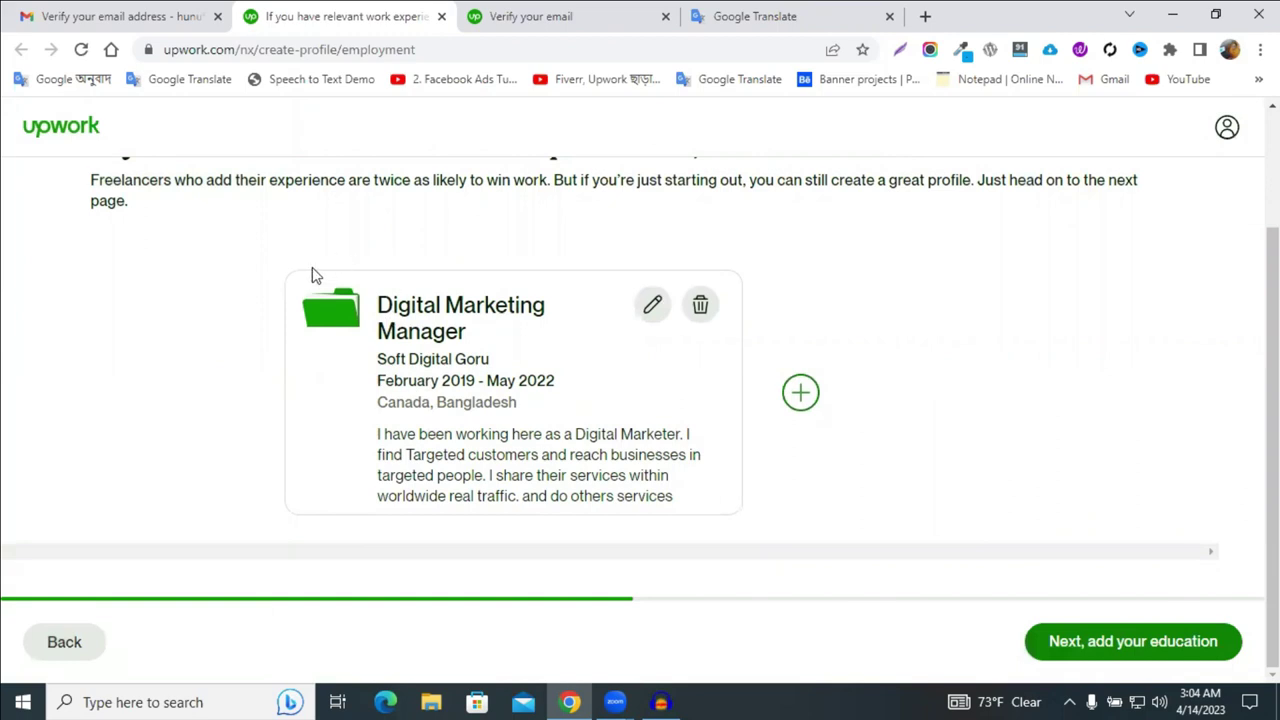
pyautogui.scroll(2, 312, 275)
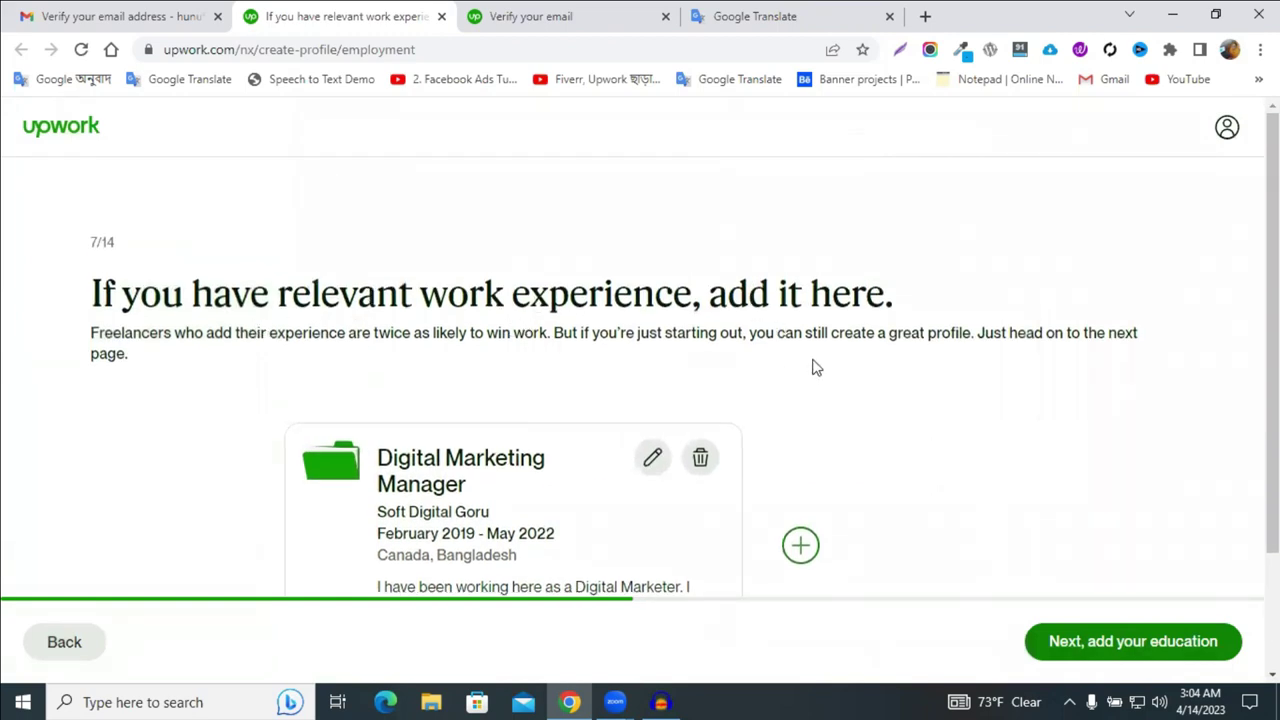
pyautogui.scroll(-2, 812, 368)
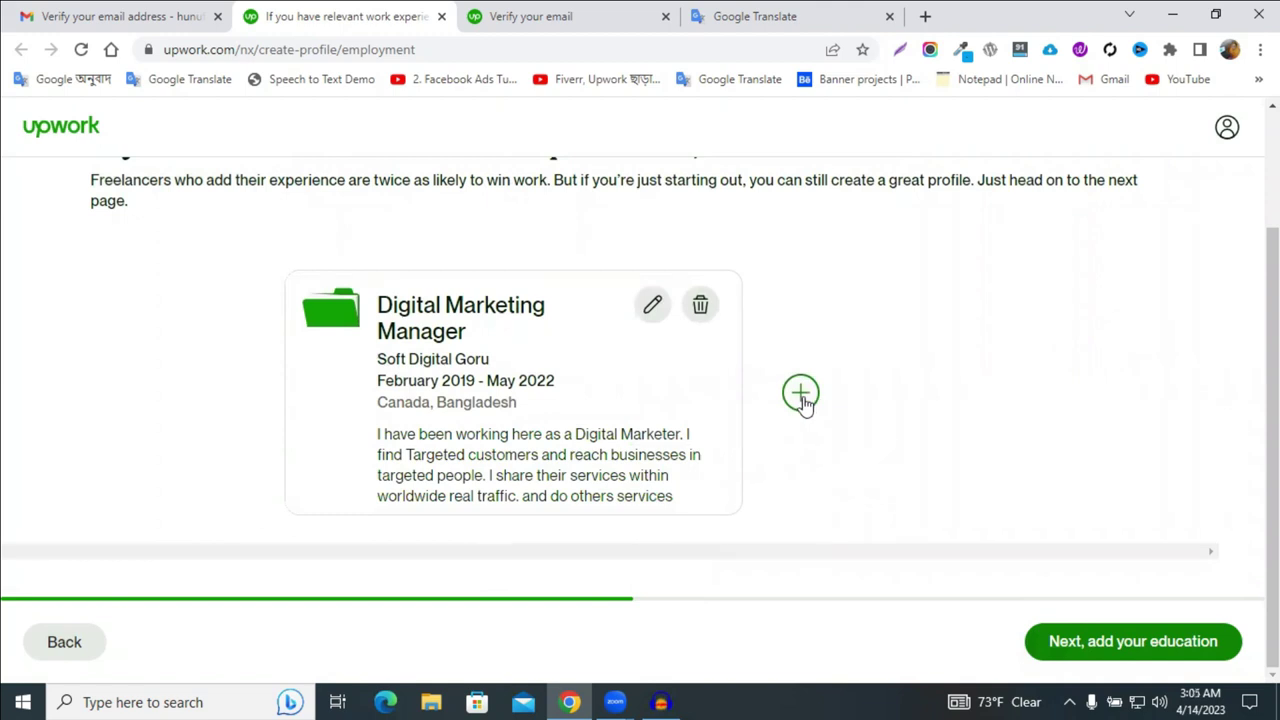
pyautogui.click(1078, 646)
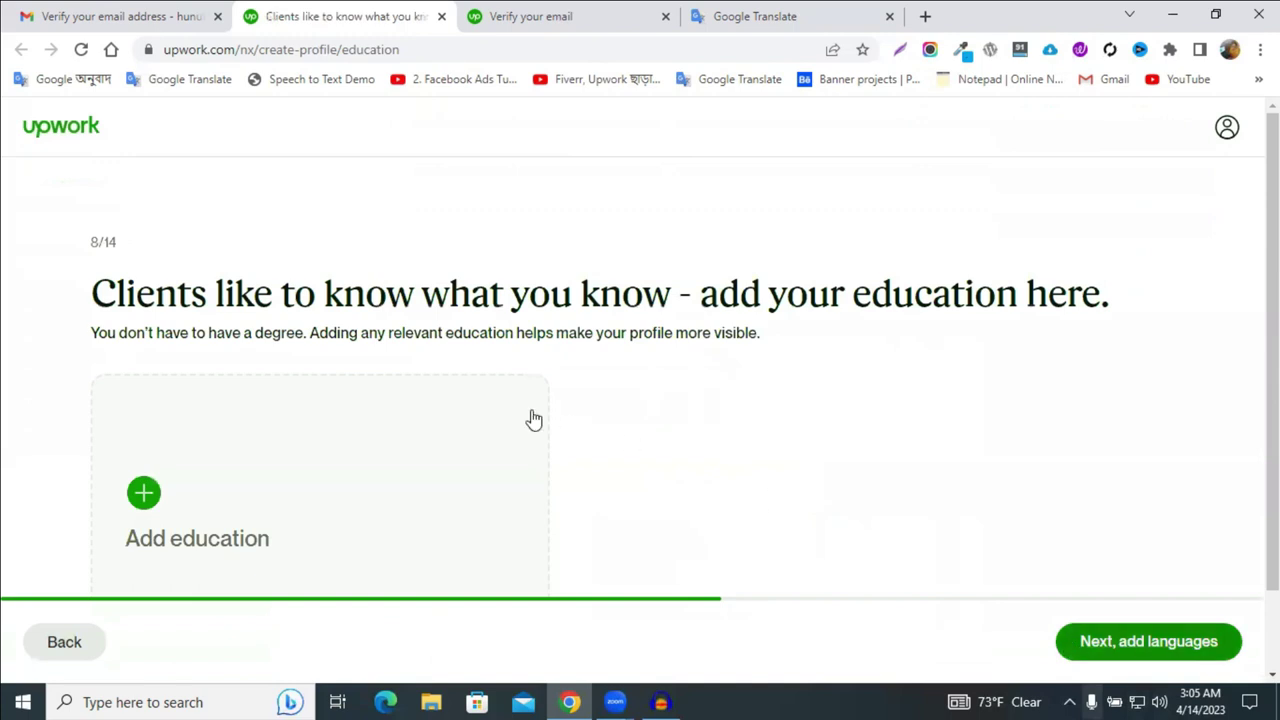
pyautogui.scroll(-1, 534, 420)
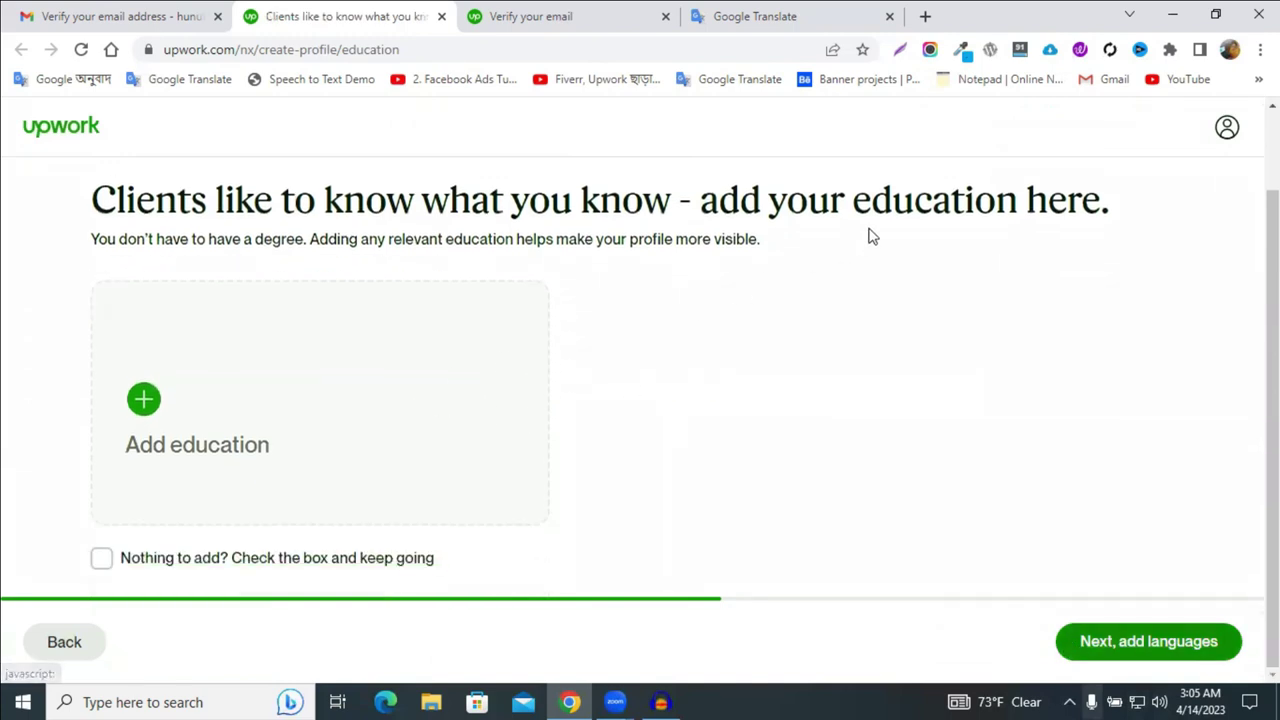
pyautogui.click(186, 398)
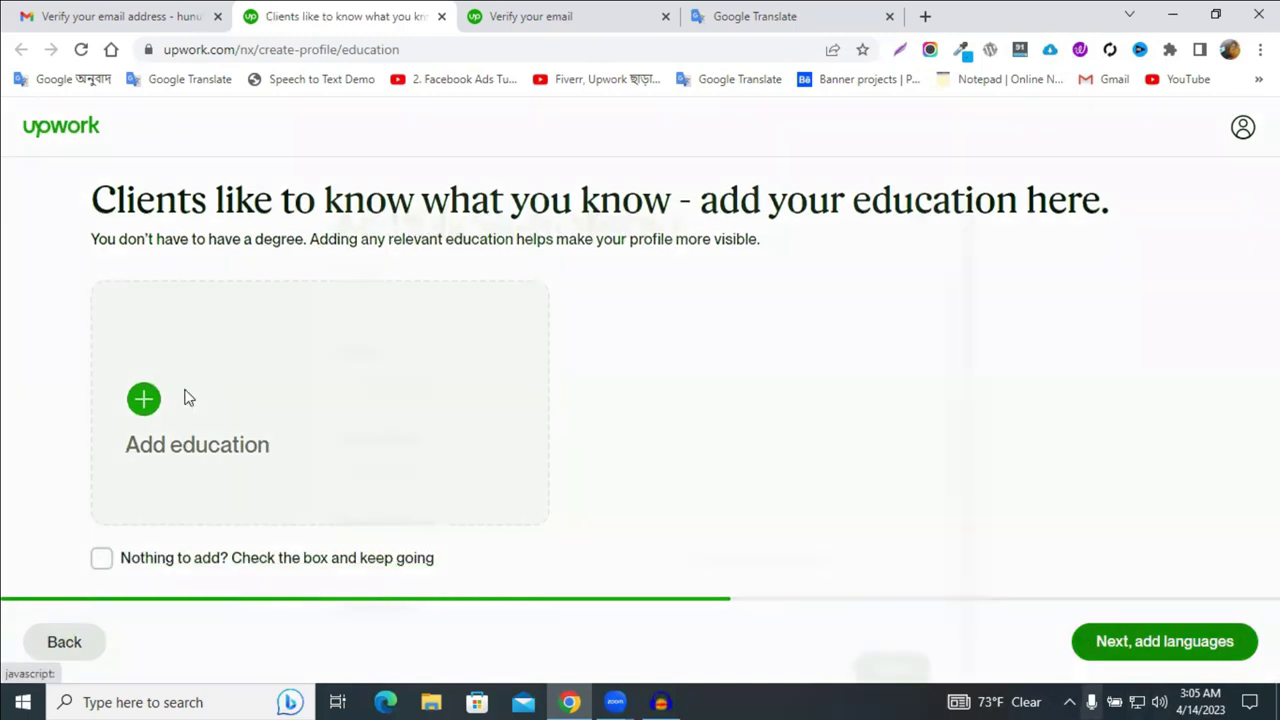
pyautogui.click(466, 247)
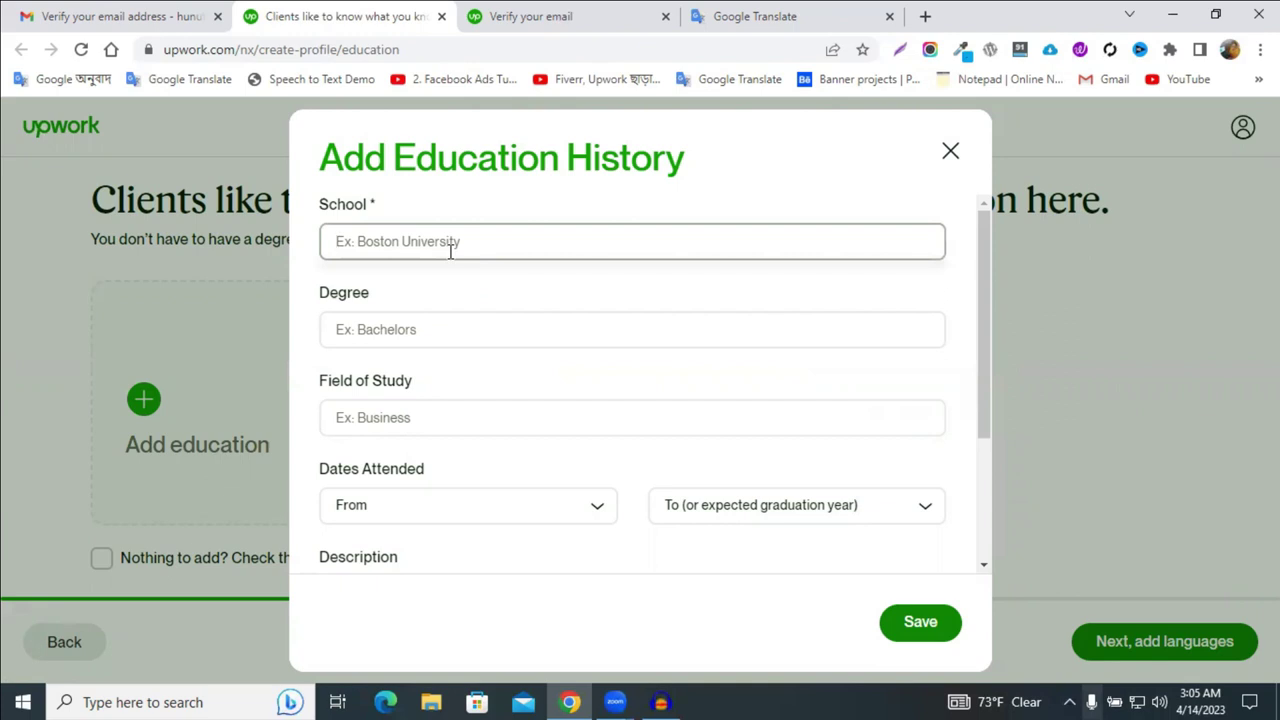
pyautogui.write('Na')
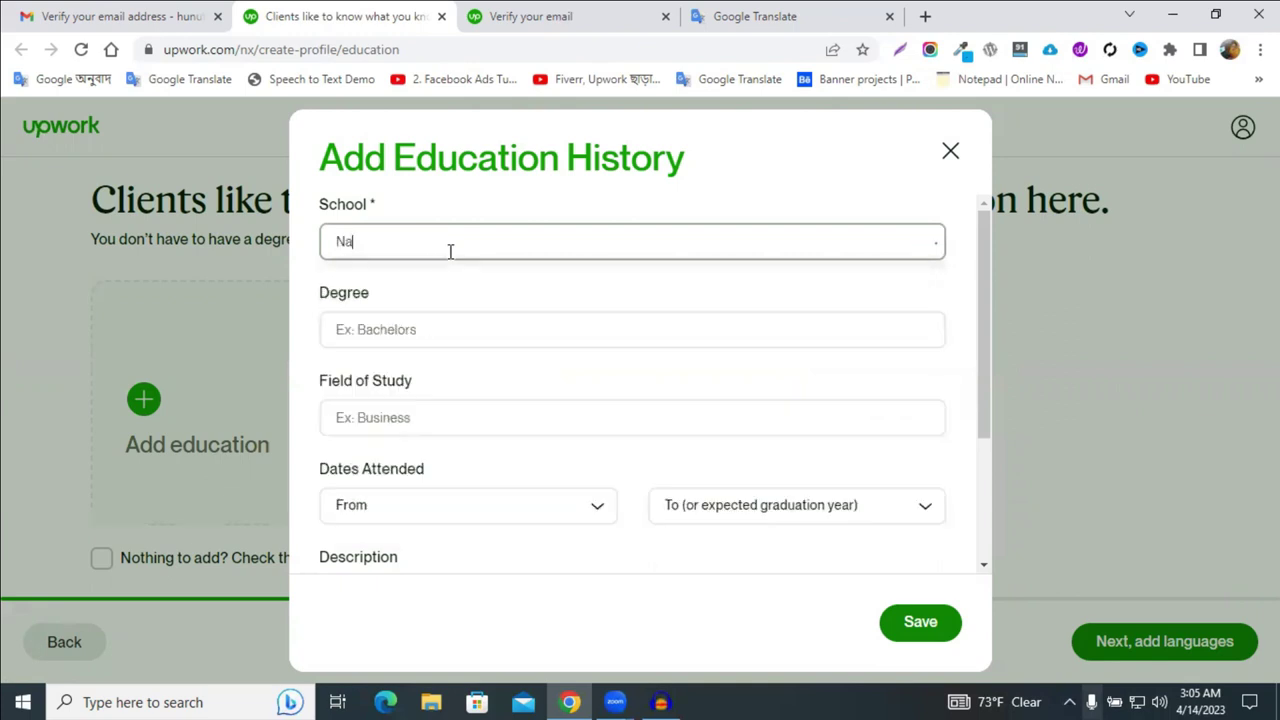
pyautogui.write('tio')
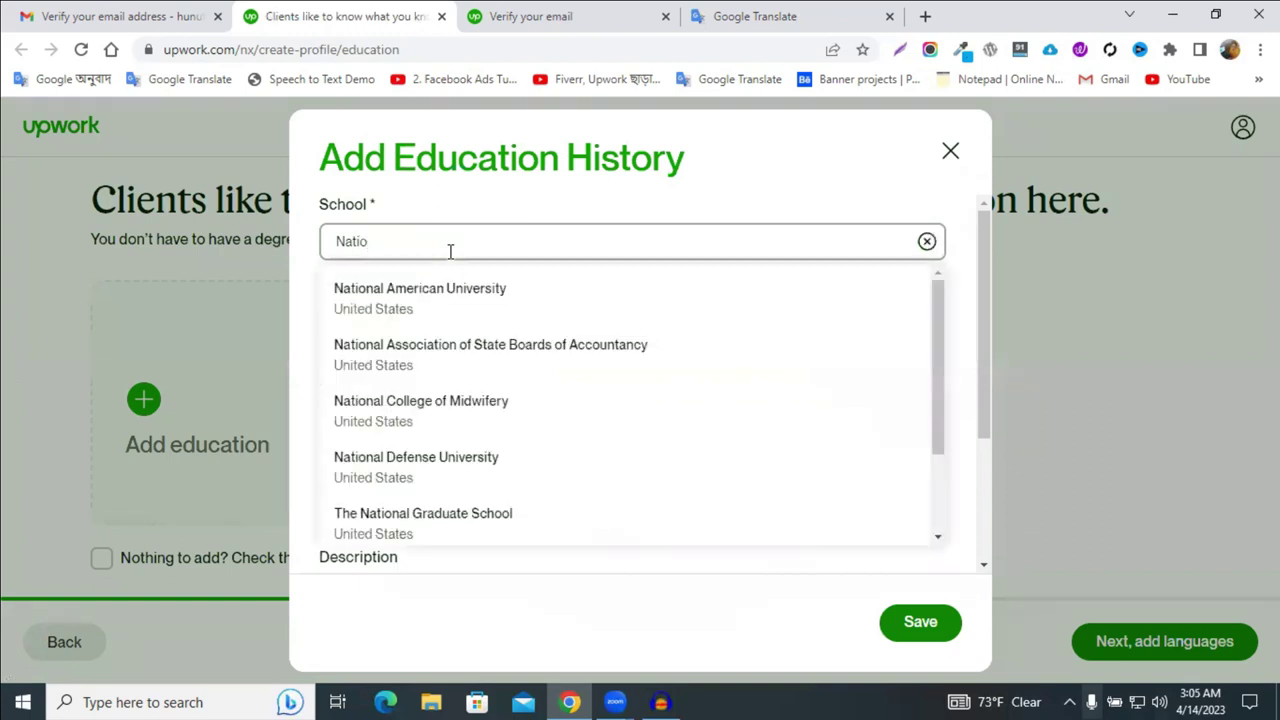
pyautogui.press('BackSpace')
pyautogui.press('BackSpace')
pyautogui.press('BackSpace')
pyautogui.press('BackSpace')
pyautogui.press('BackSpace')
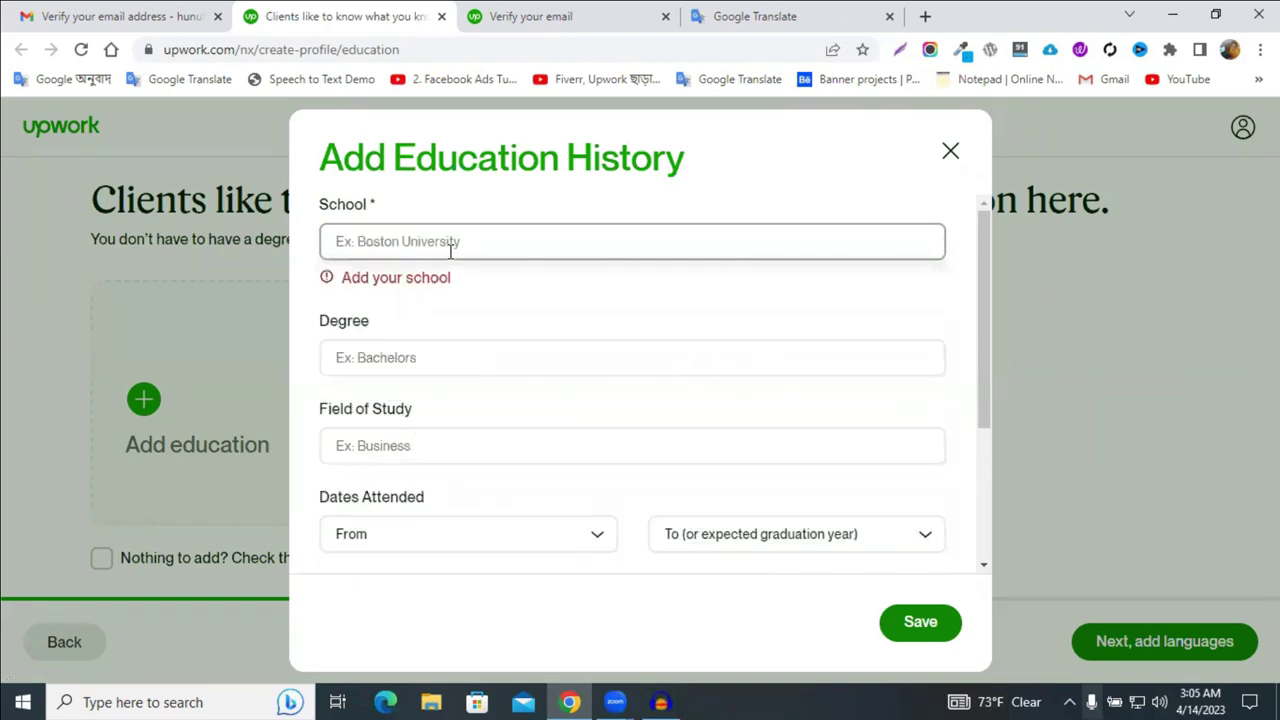
# Step: Search for "Bangladesh n", choose Bangladesh National University as the school, and move on to the Degree field
pyautogui.write('Bangladesh ')
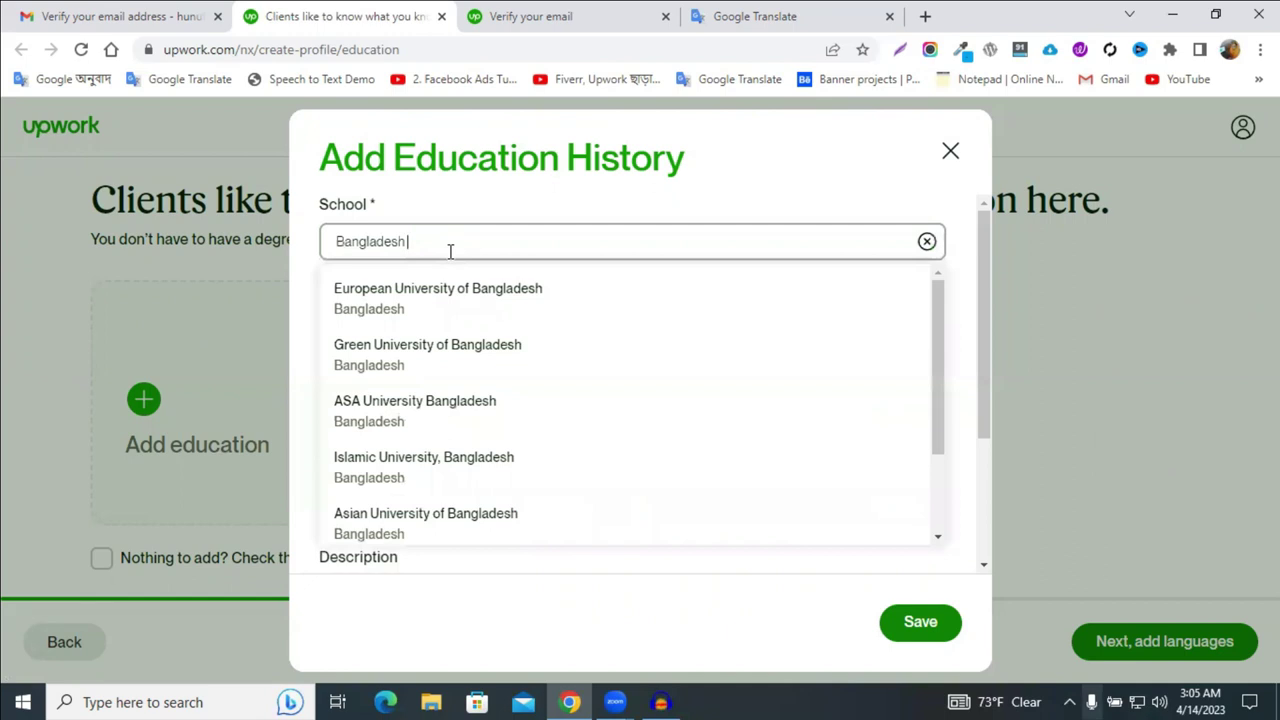
pyautogui.write('n')
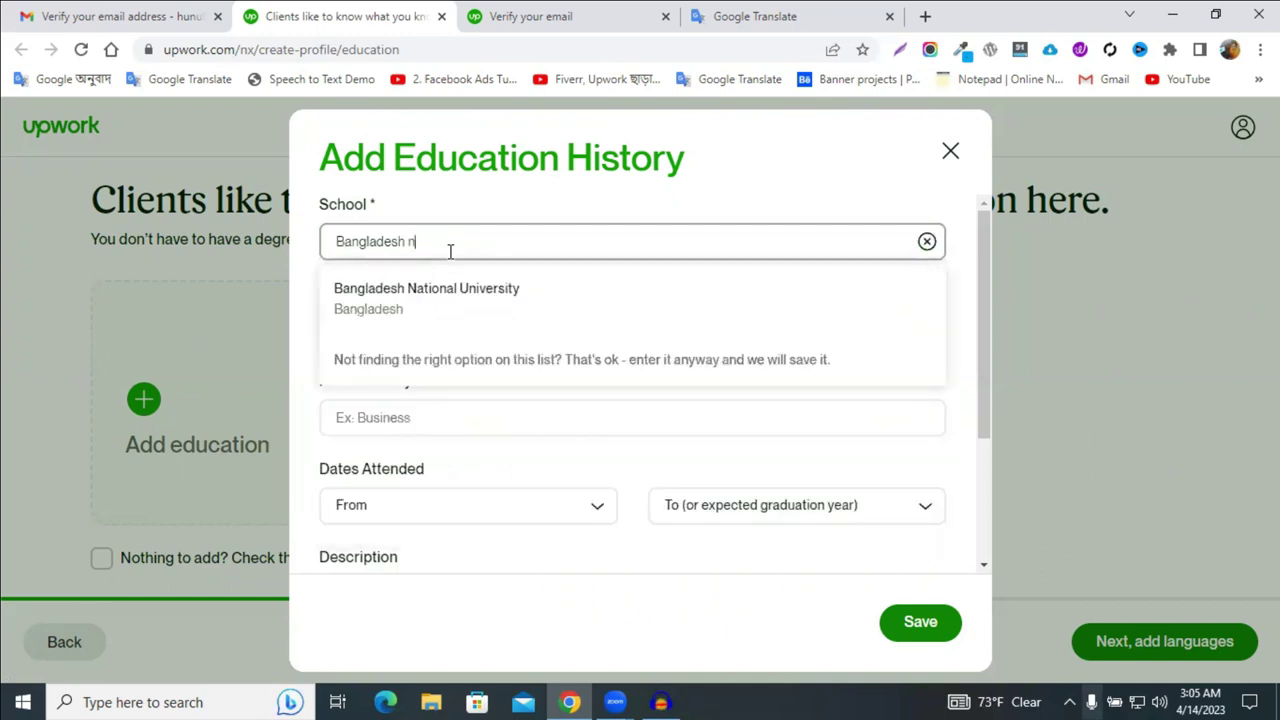
pyautogui.click(467, 297)
pyautogui.click(428, 333)
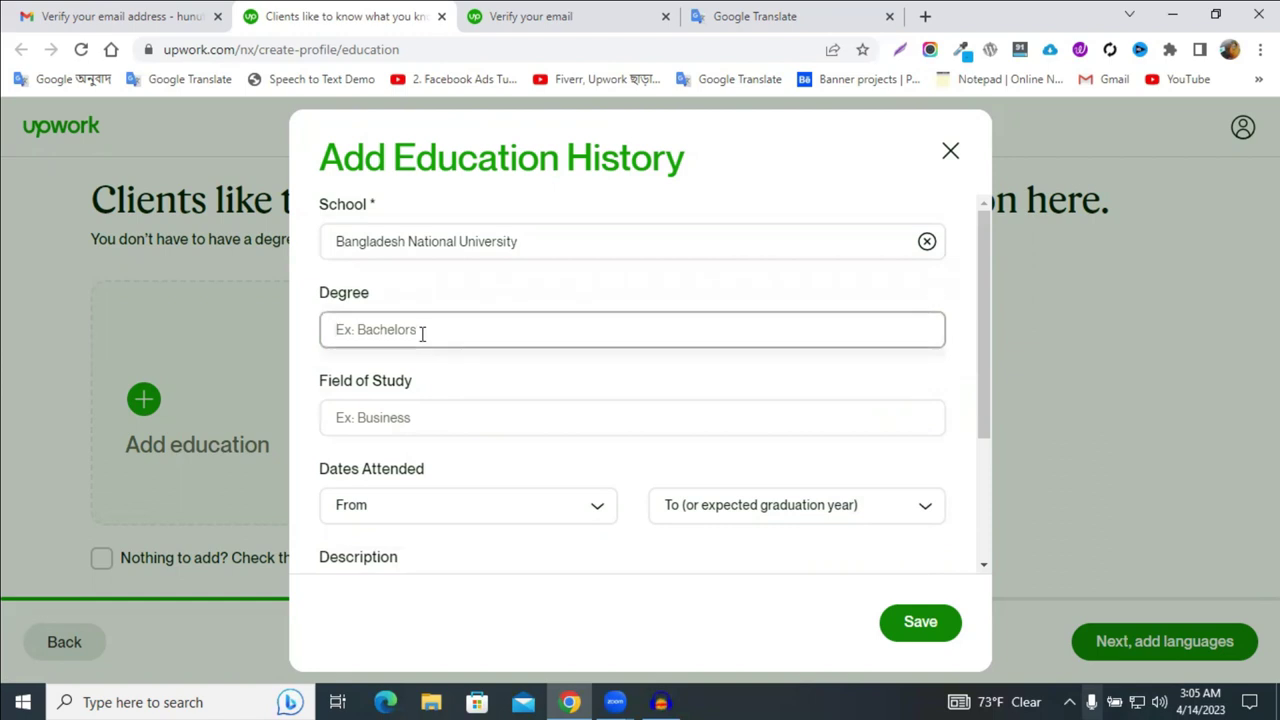
pyautogui.write('be')
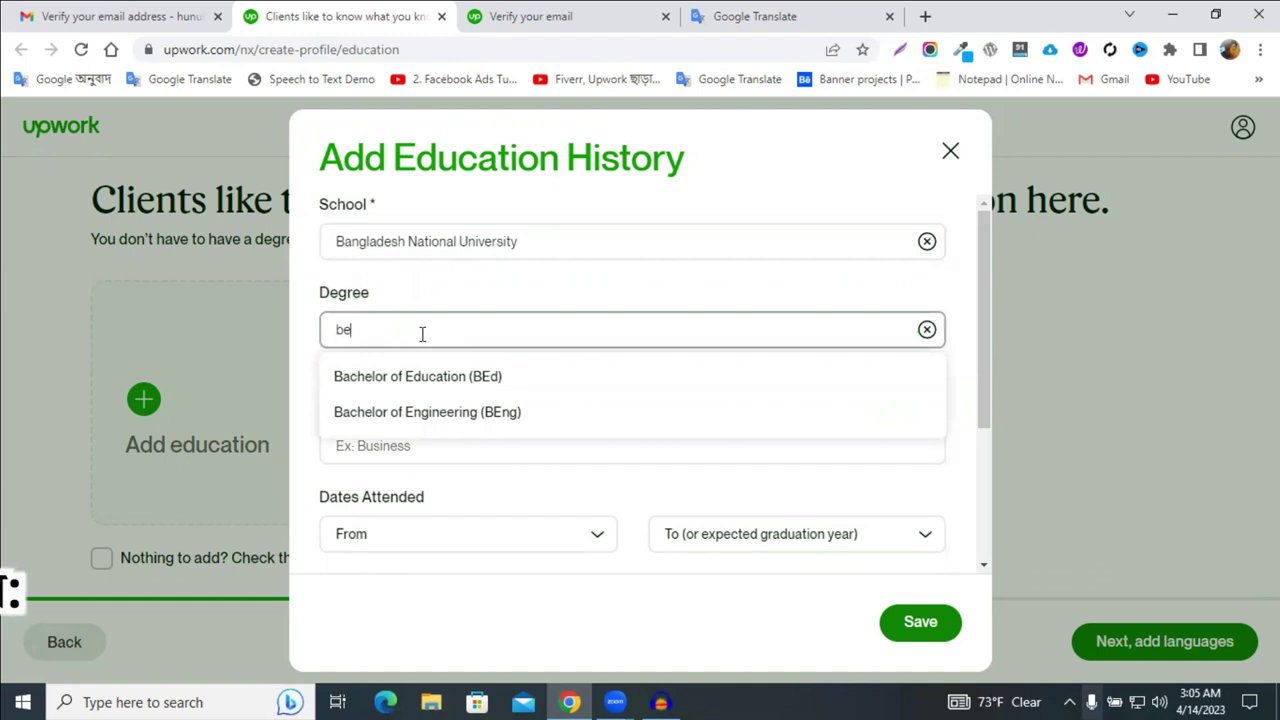
pyautogui.write('che')
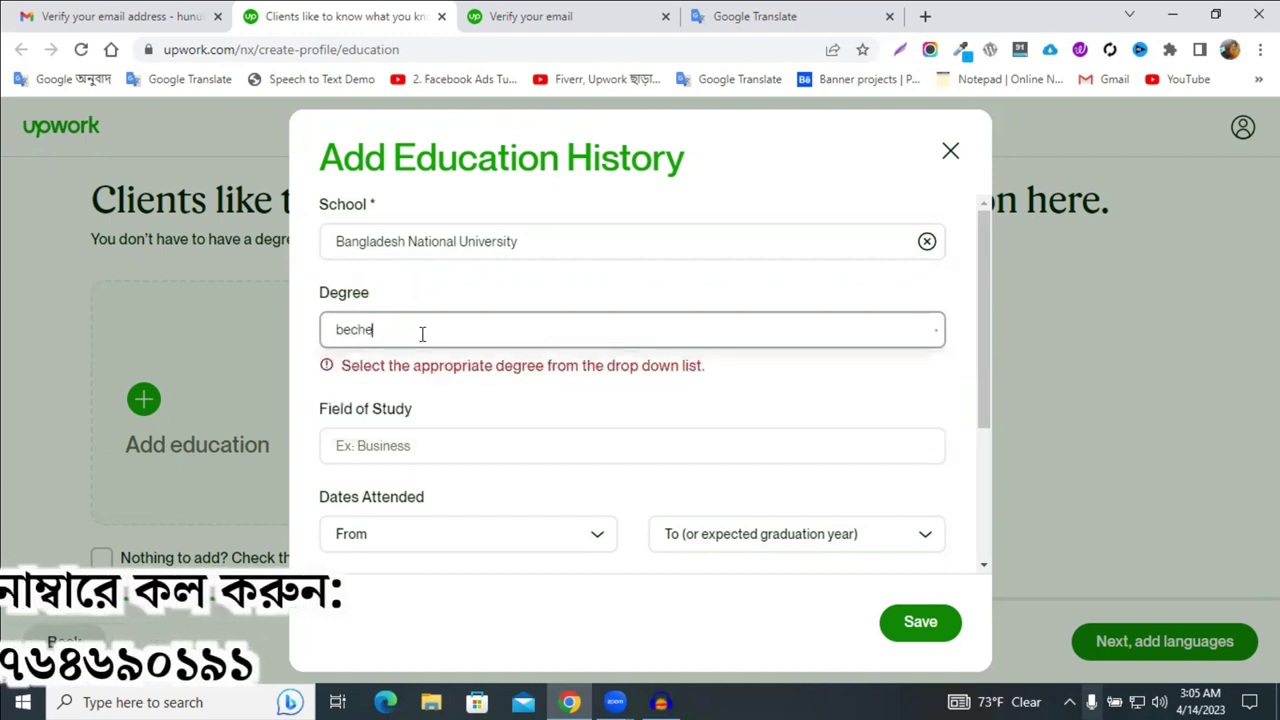
pyautogui.press('BackSpace')
pyautogui.press('BackSpace')
pyautogui.press('BackSpace')
pyautogui.press('BackSpace')
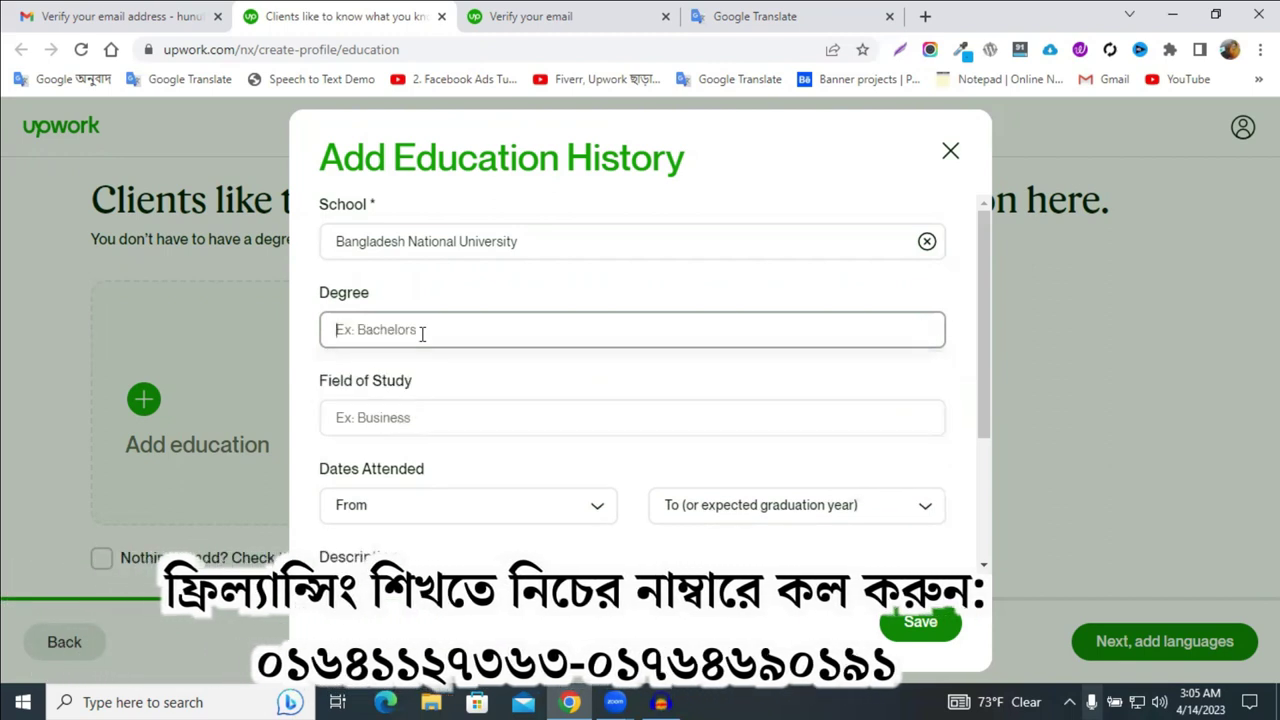
# Step: Find degrees matching "Bac" and choose Bachelor of Arts (BA) as the degree
pyautogui.write('Bac')
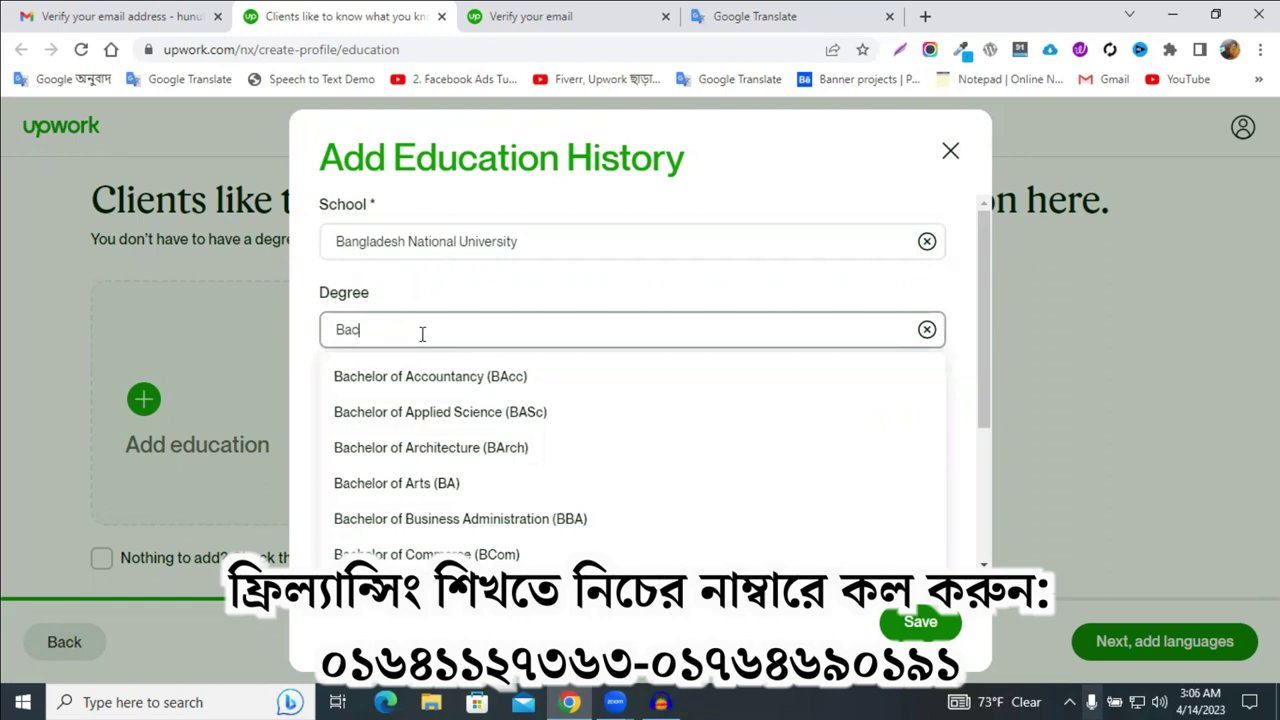
pyautogui.click(472, 495)
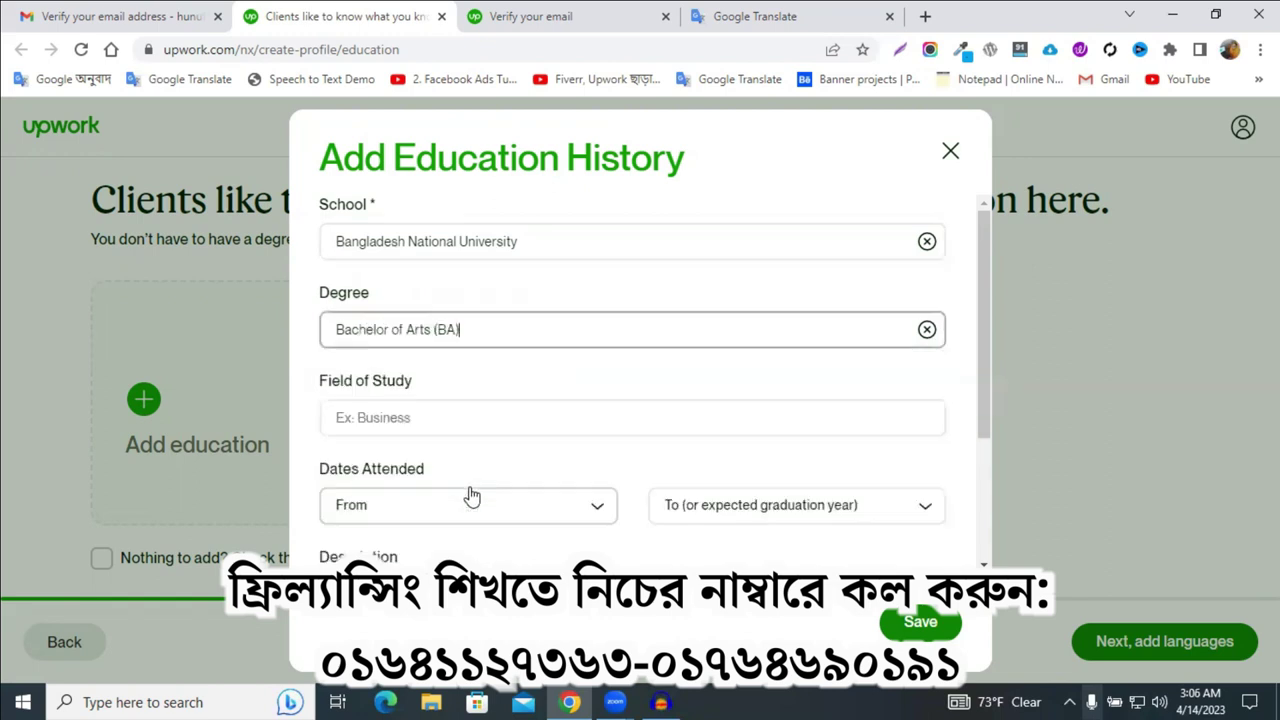
# Step: Set the starting year of the dates attended to 2015
pyautogui.scroll(-1, 486, 500)
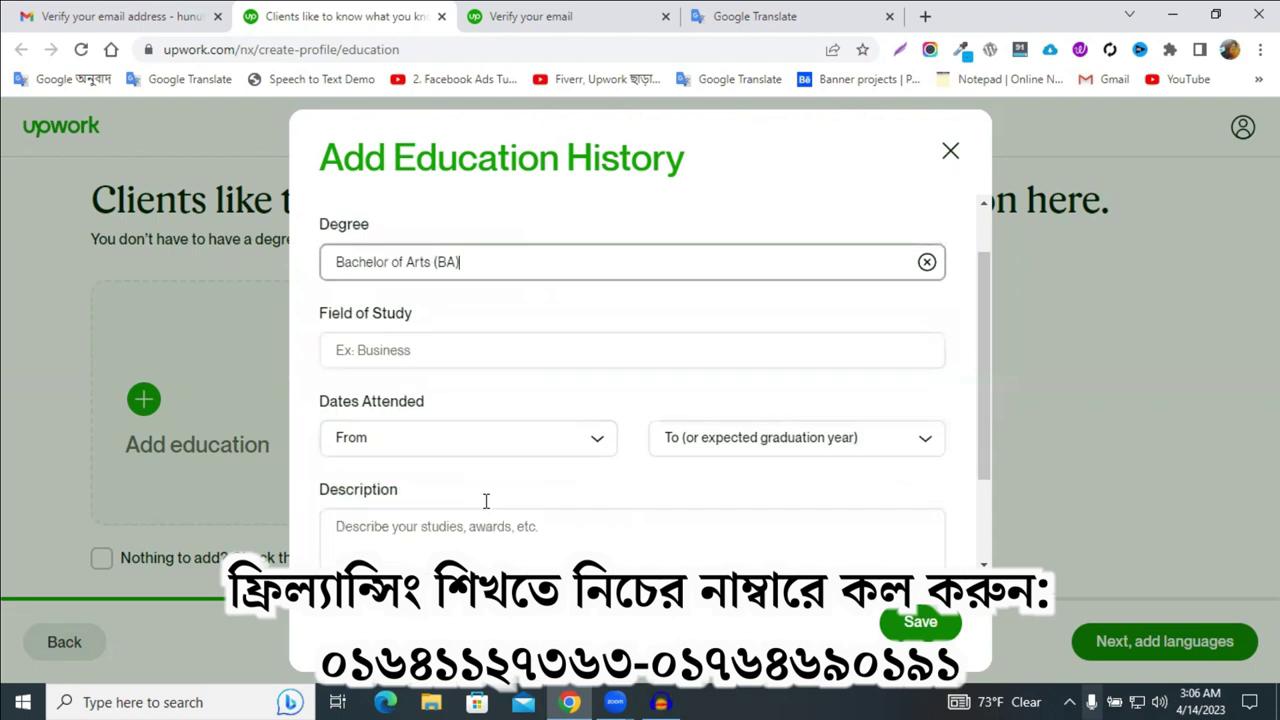
pyautogui.click(405, 430)
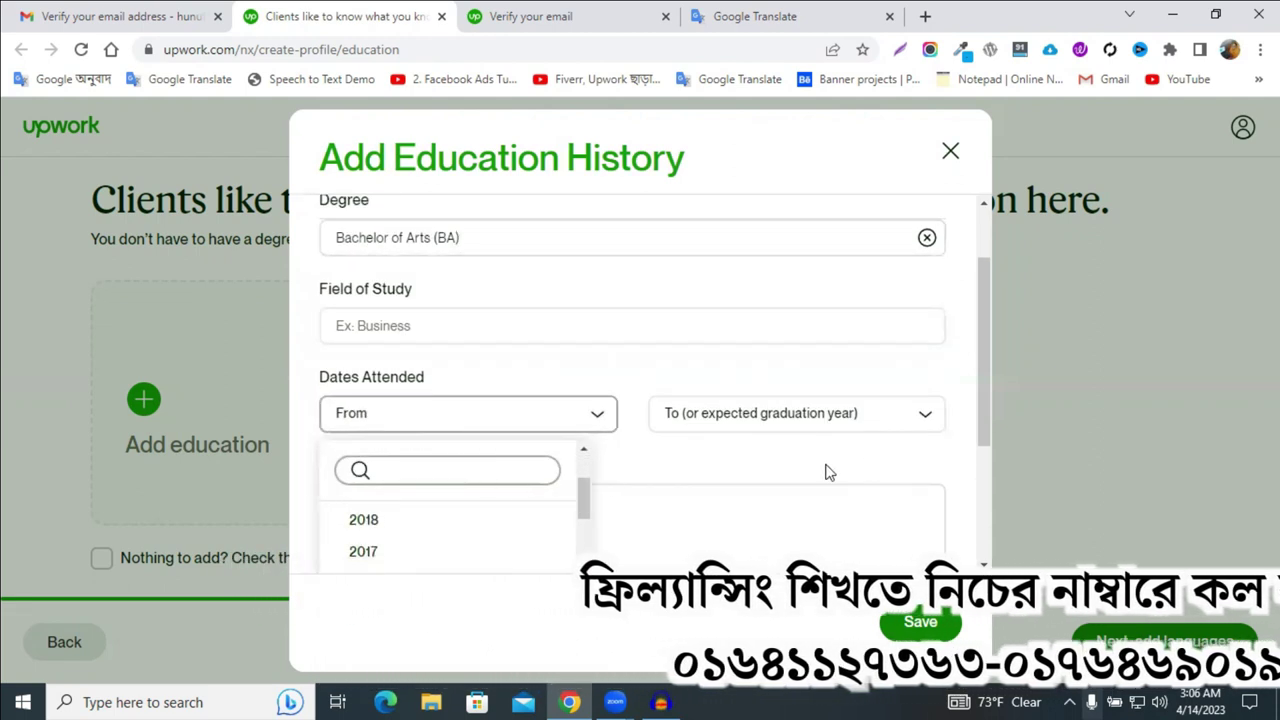
pyautogui.scroll(1, 397, 540)
pyautogui.scroll(-1, 398, 545)
pyautogui.scroll(-1, 396, 547)
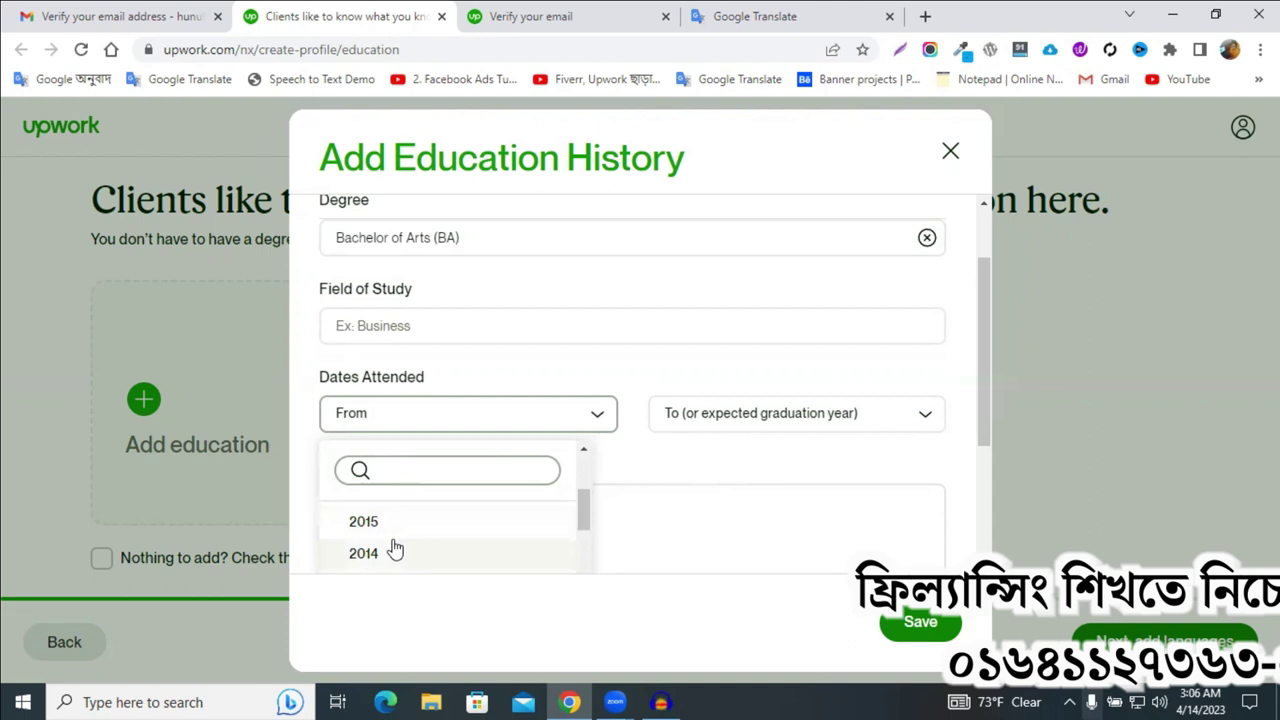
pyautogui.click(372, 525)
# Step: Set the end or expected graduation year of the dates attended to 2028
pyautogui.click(727, 420)
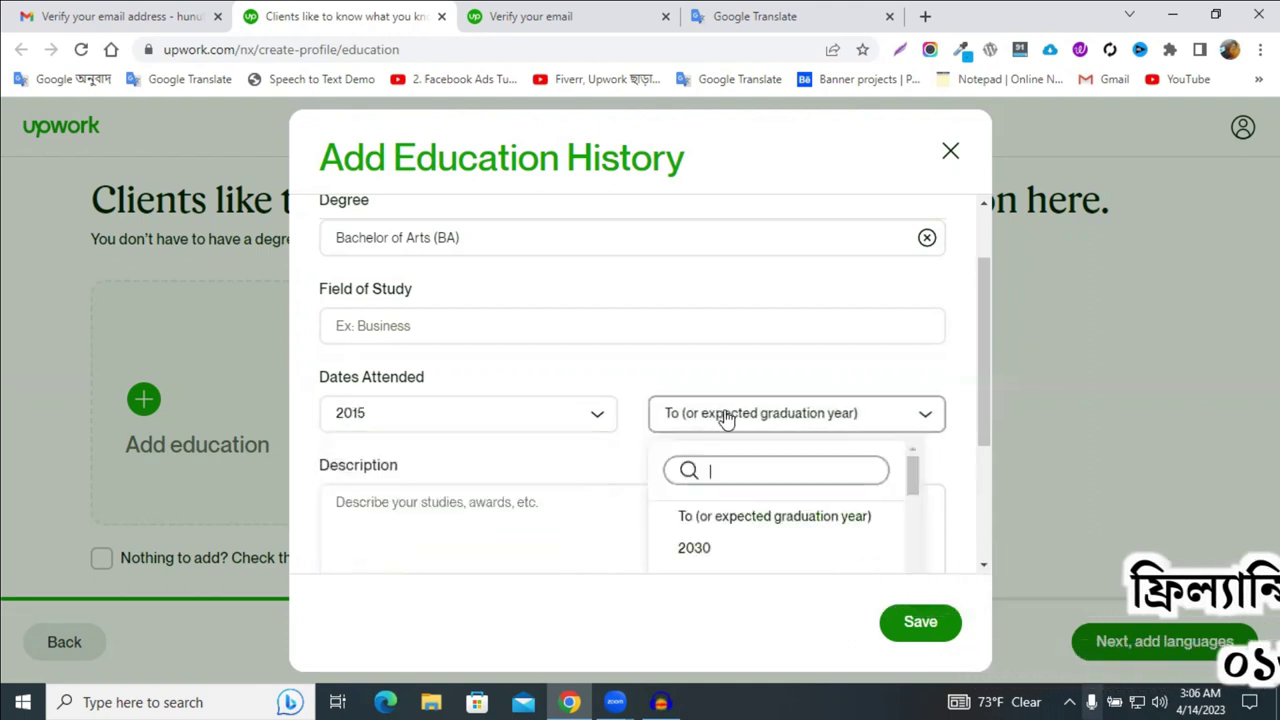
pyautogui.scroll(-1, 743, 549)
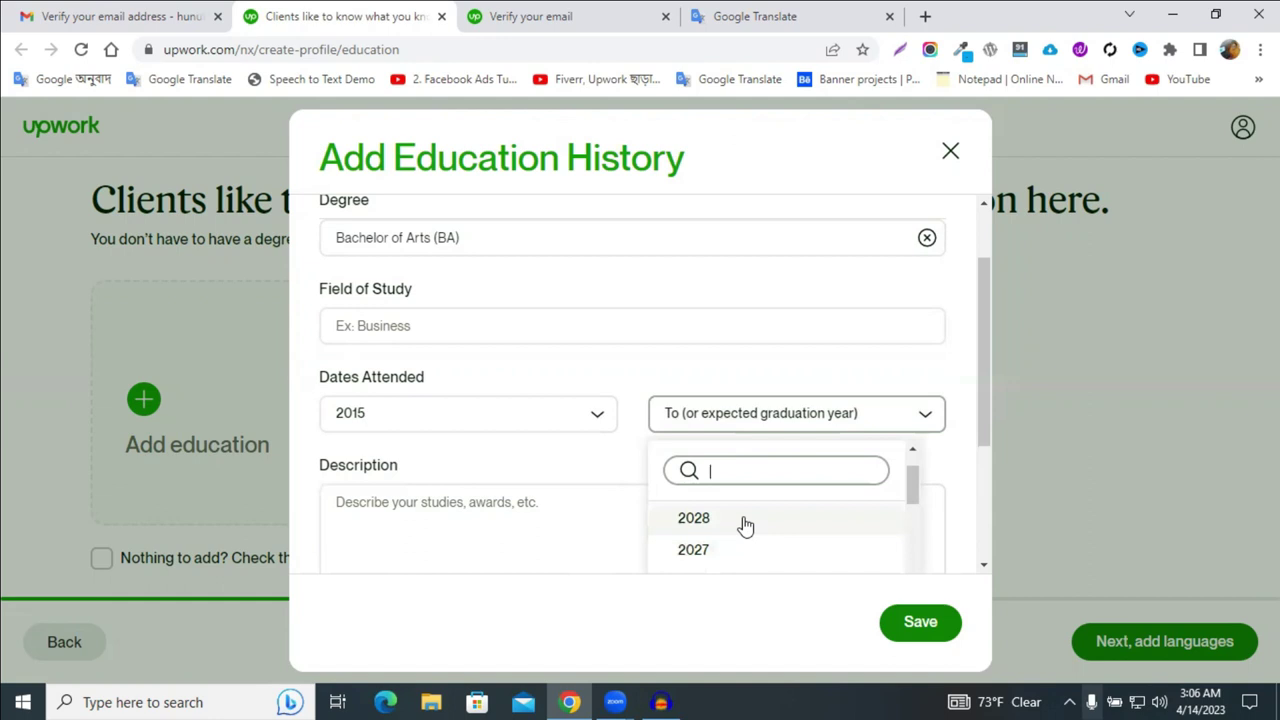
pyautogui.click(745, 526)
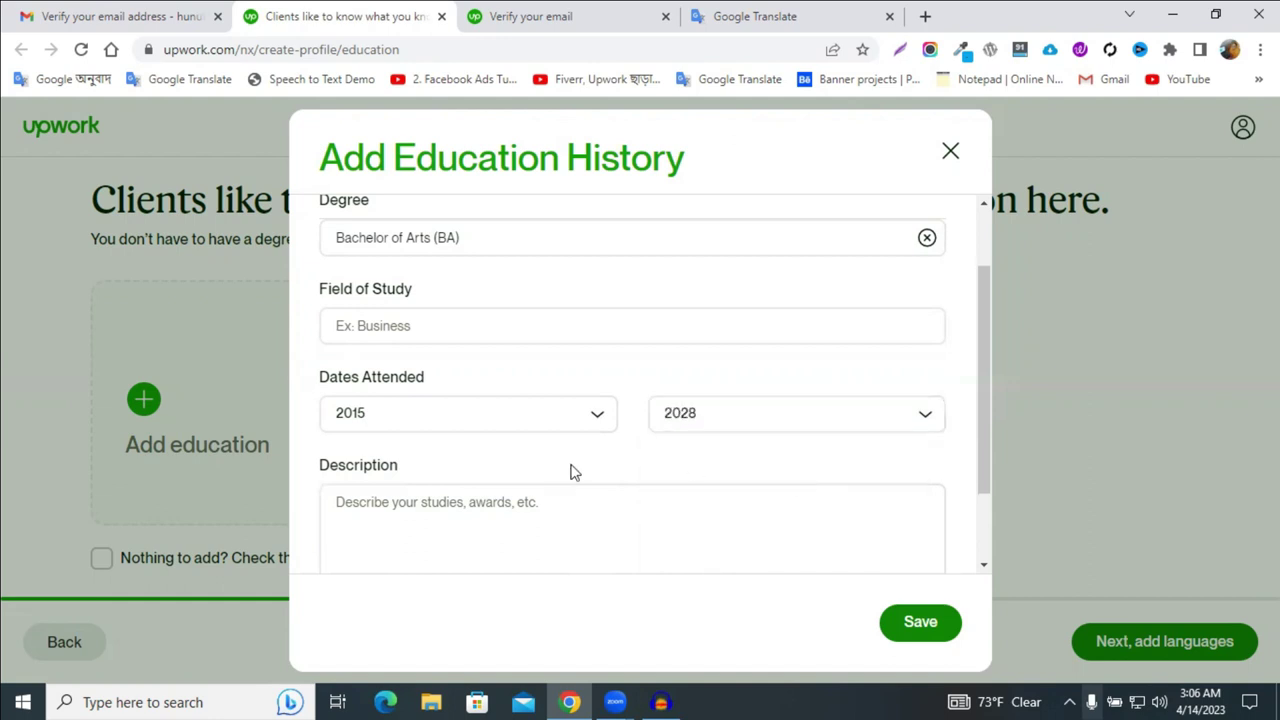
# Step: Set the end or expected graduation year of the dates attended to 2019
pyautogui.click(701, 430)
pyautogui.scroll(-3, 760, 489)
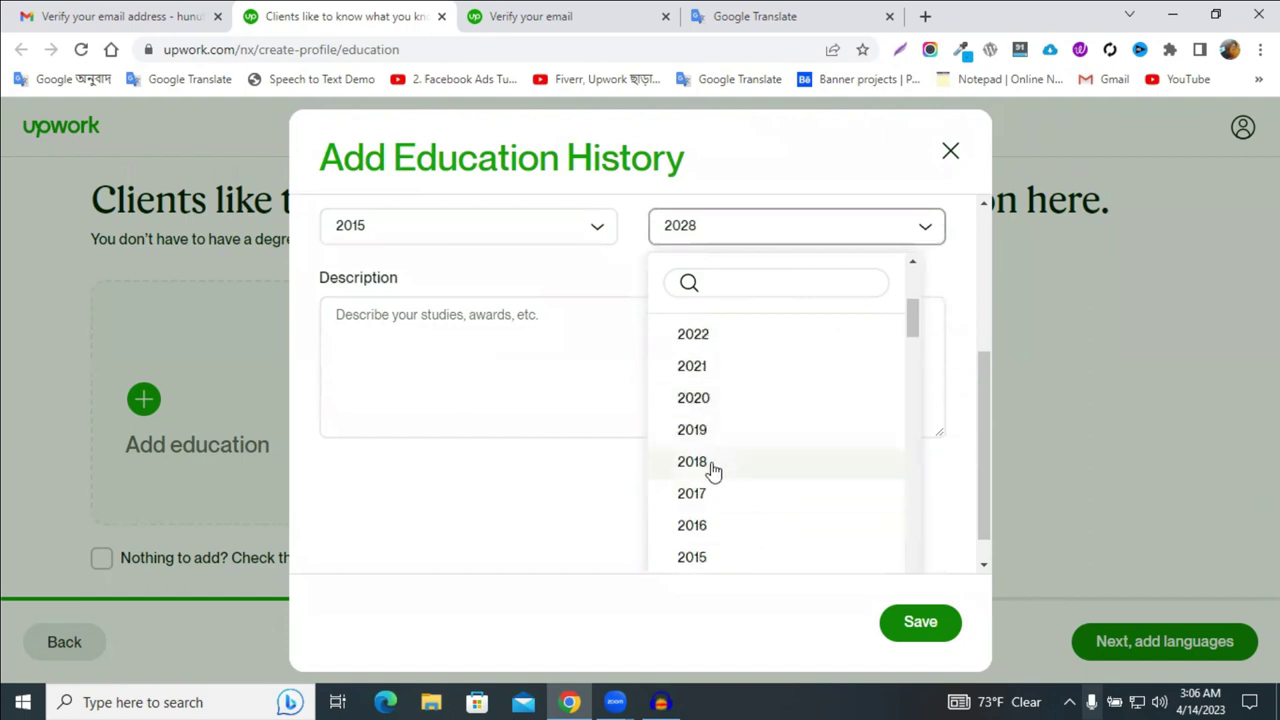
pyautogui.click(716, 436)
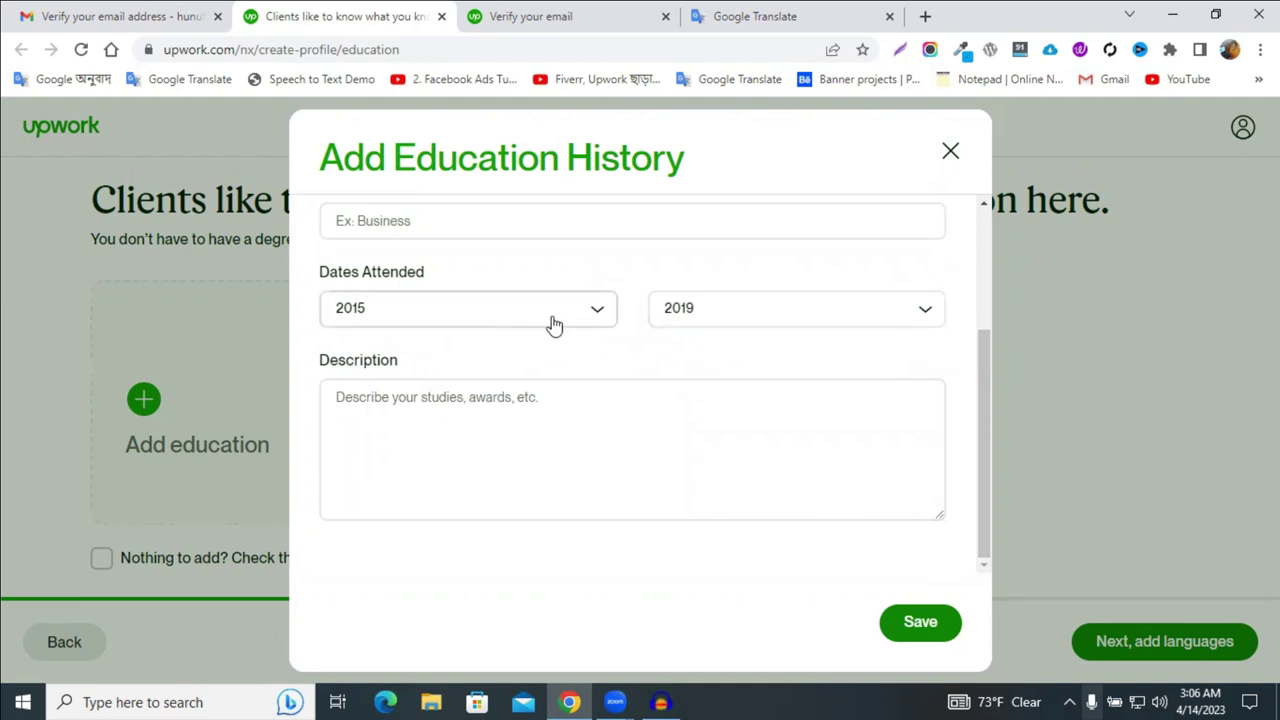
# Step: Save the education entry with an empty description and continue to the languages page
pyautogui.click(445, 412)
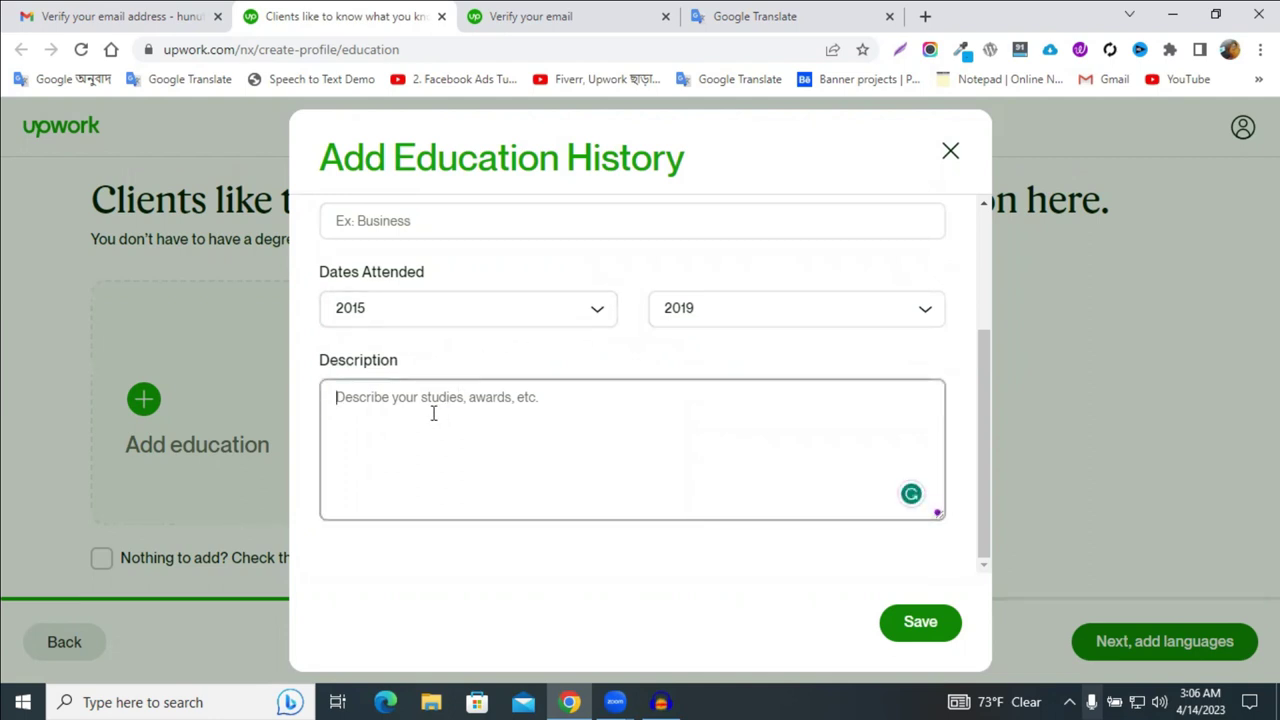
pyautogui.press('Tab')
pyautogui.press('Return')
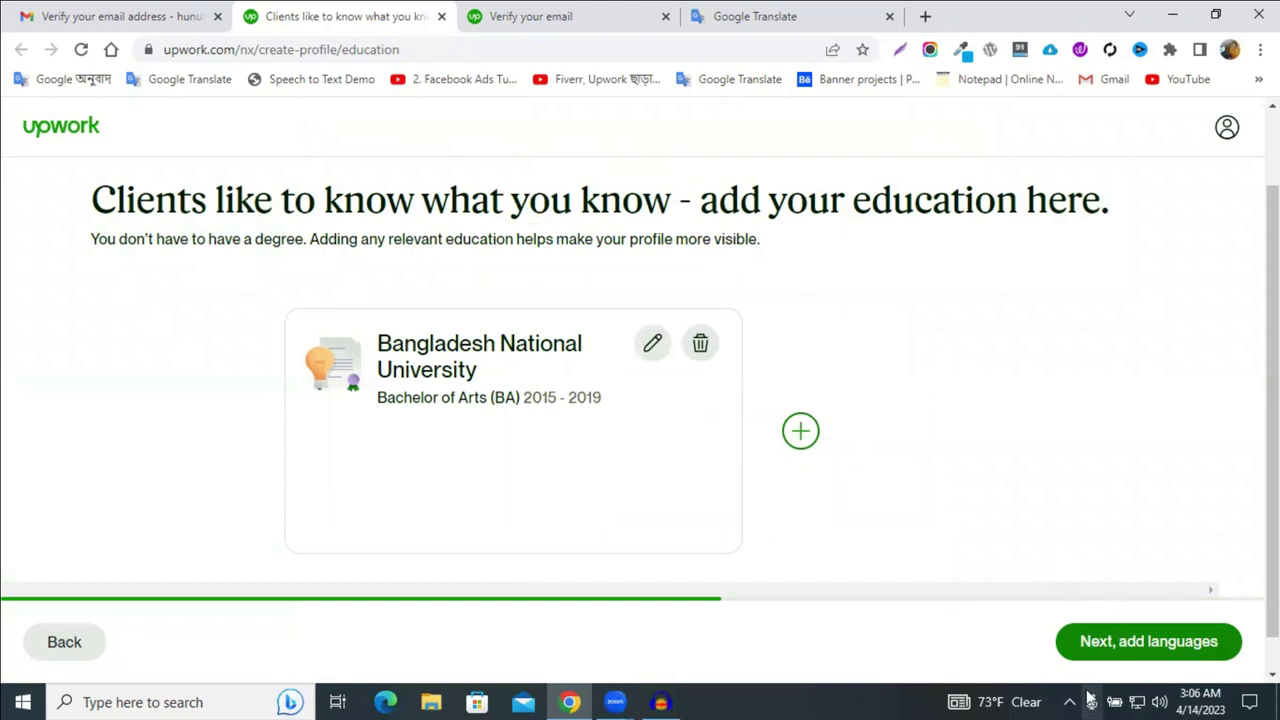
pyautogui.click(1100, 652)
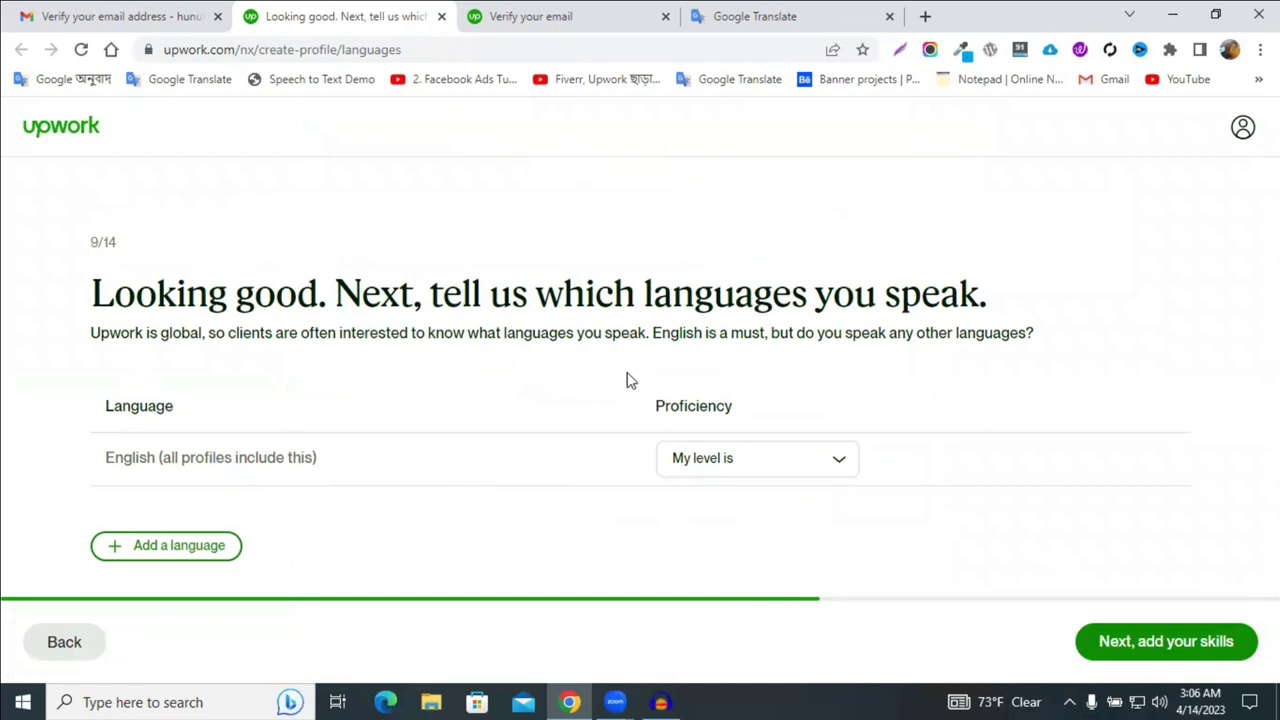
# Step: Set the English proficiency to Fluent and continue to the skills page
pyautogui.click(703, 476)
pyautogui.click(971, 400)
pyautogui.click(764, 451)
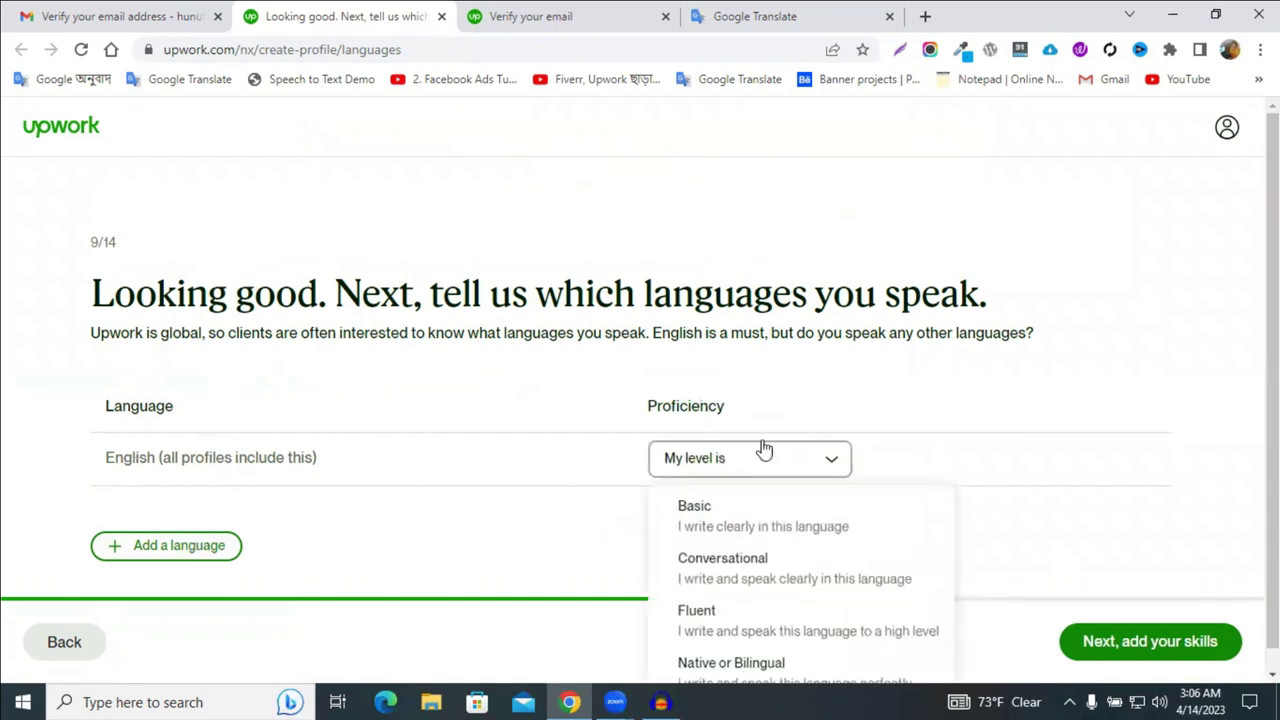
pyautogui.click(845, 537)
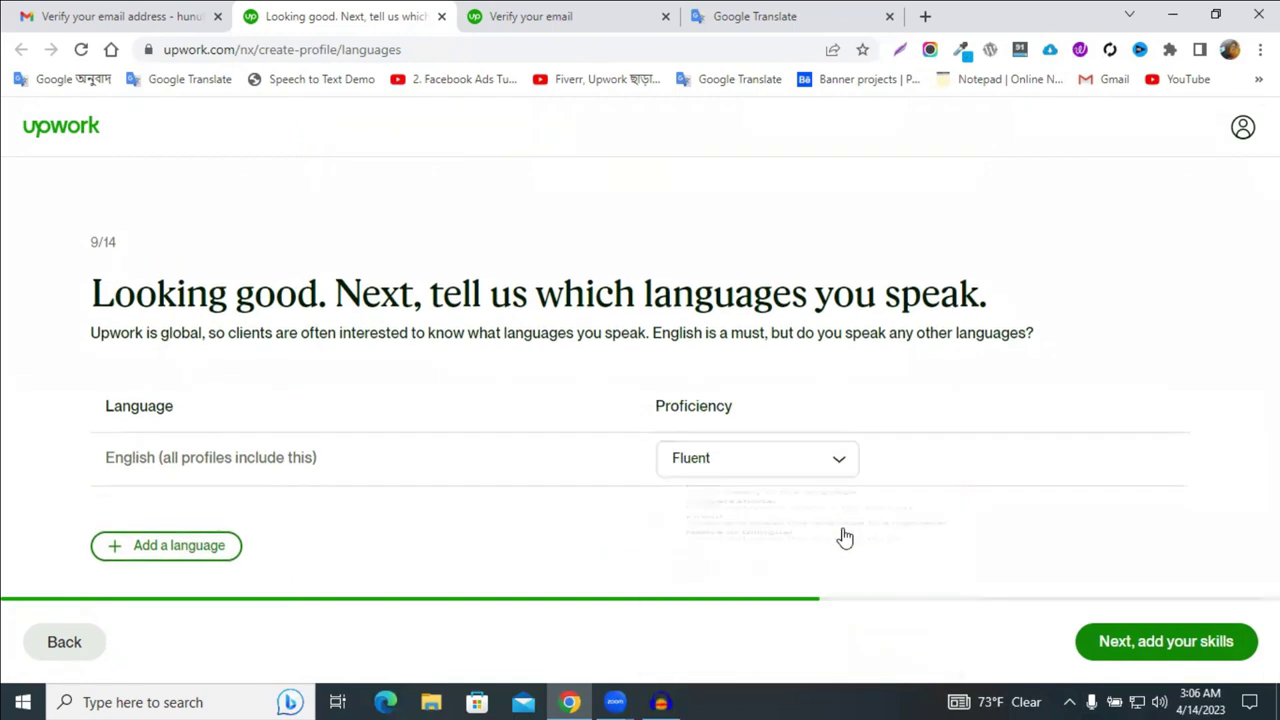
pyautogui.click(1128, 642)
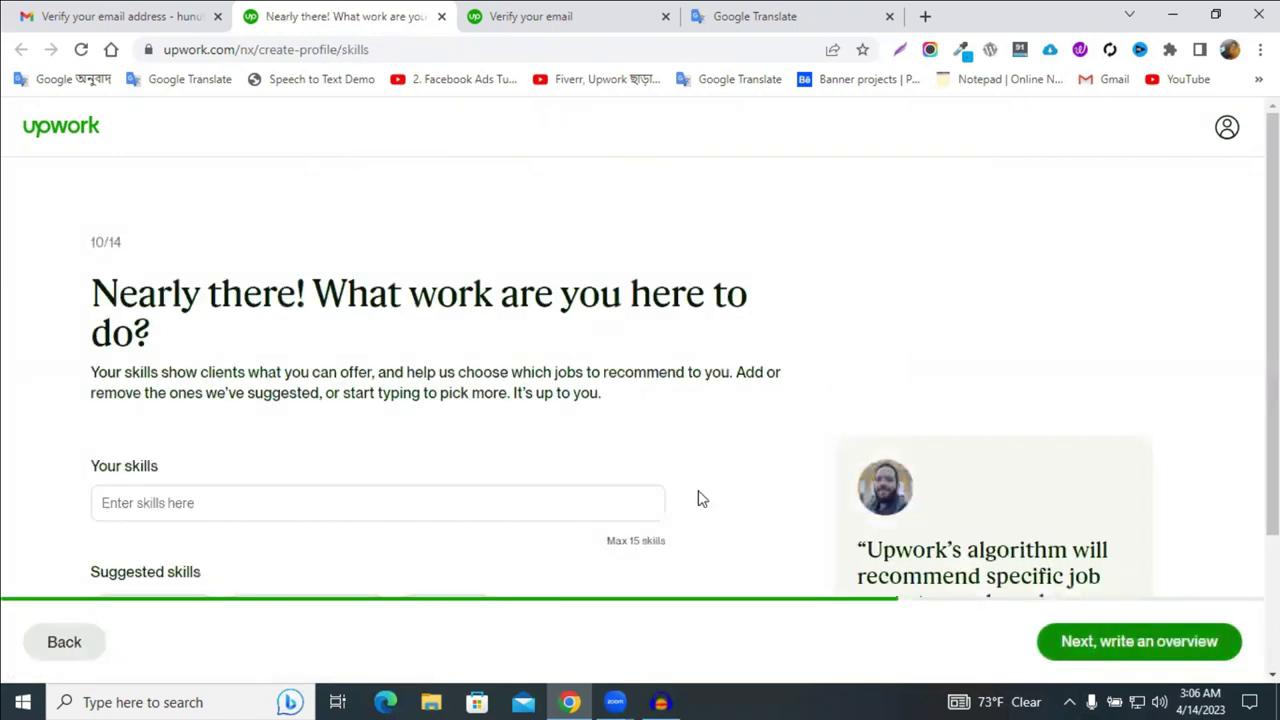
# Step: Find skills matching "Social media mar" and add Social Media Marketing to the profile's skills
pyautogui.scroll(-2, 698, 500)
pyautogui.scroll(1, 400, 354)
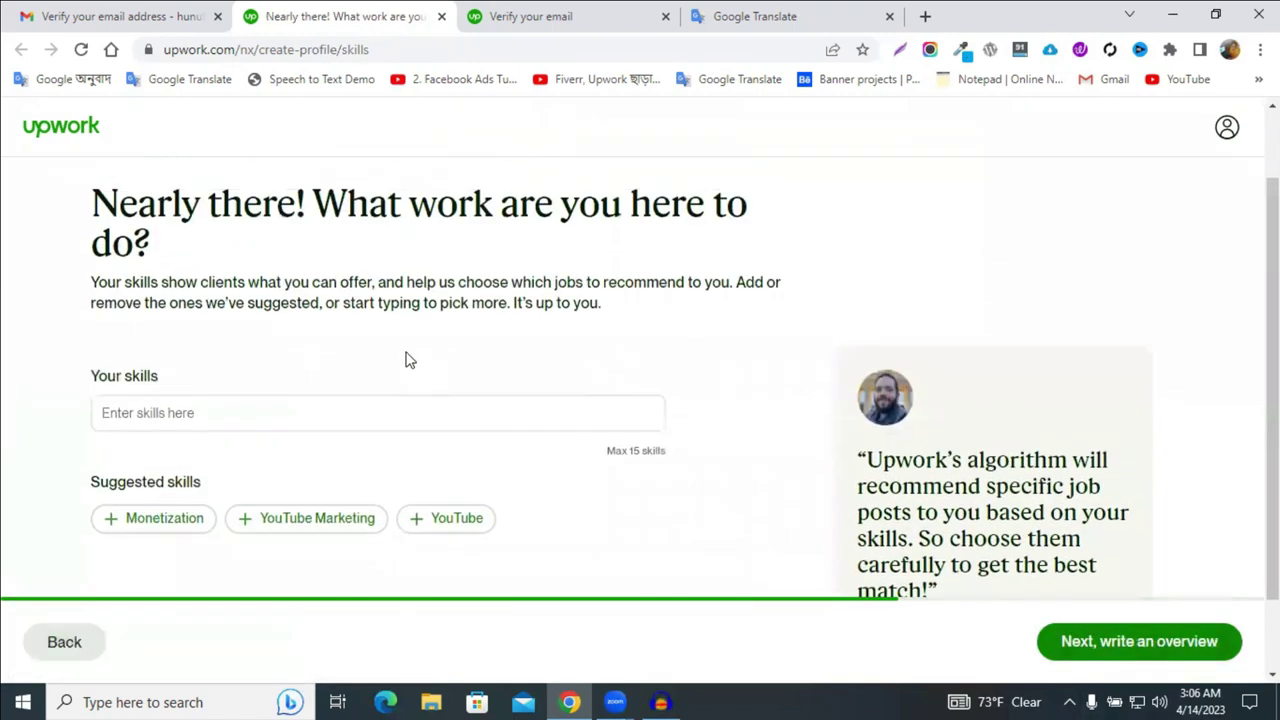
pyautogui.scroll(1, 405, 360)
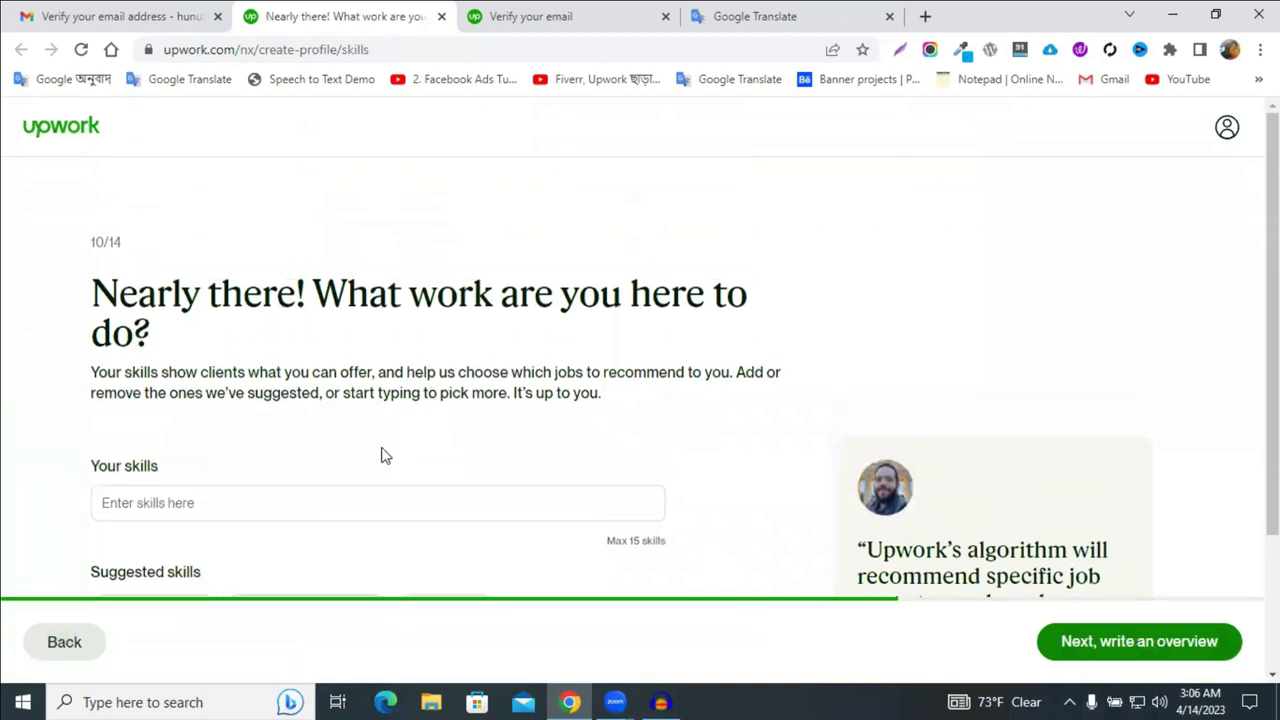
pyautogui.click(262, 502)
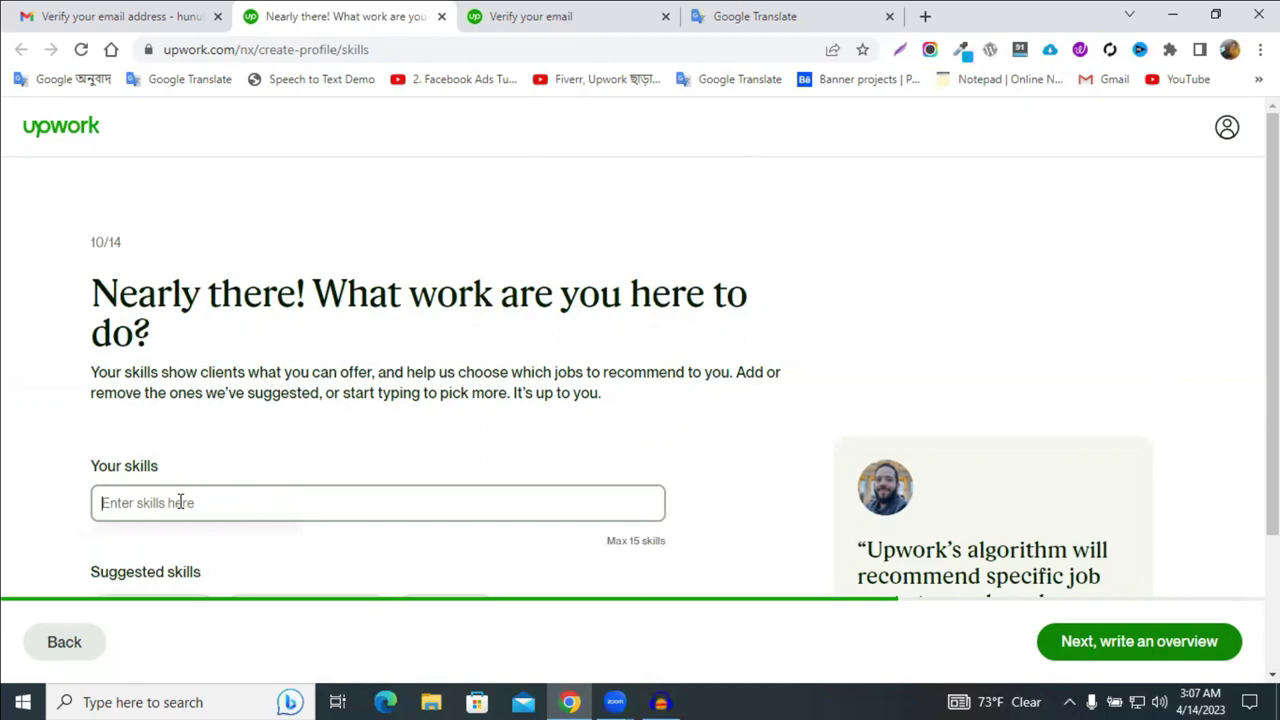
pyautogui.write('Social')
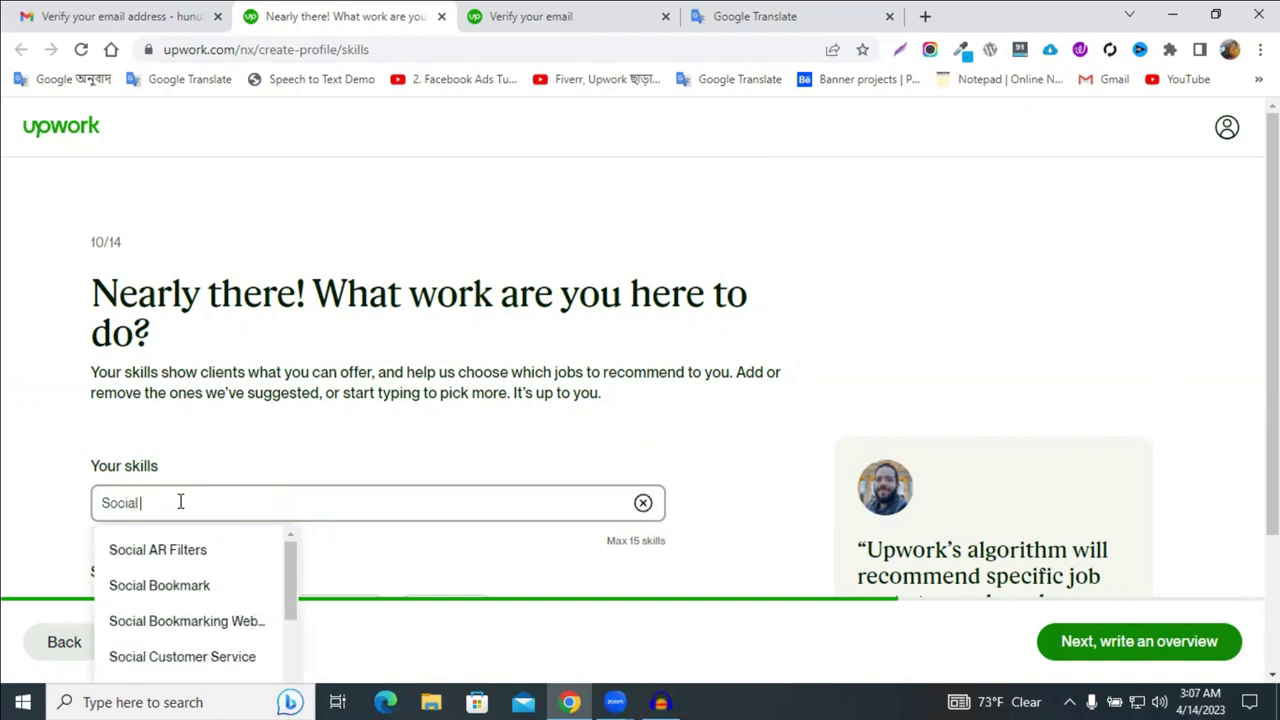
pyautogui.write(' media')
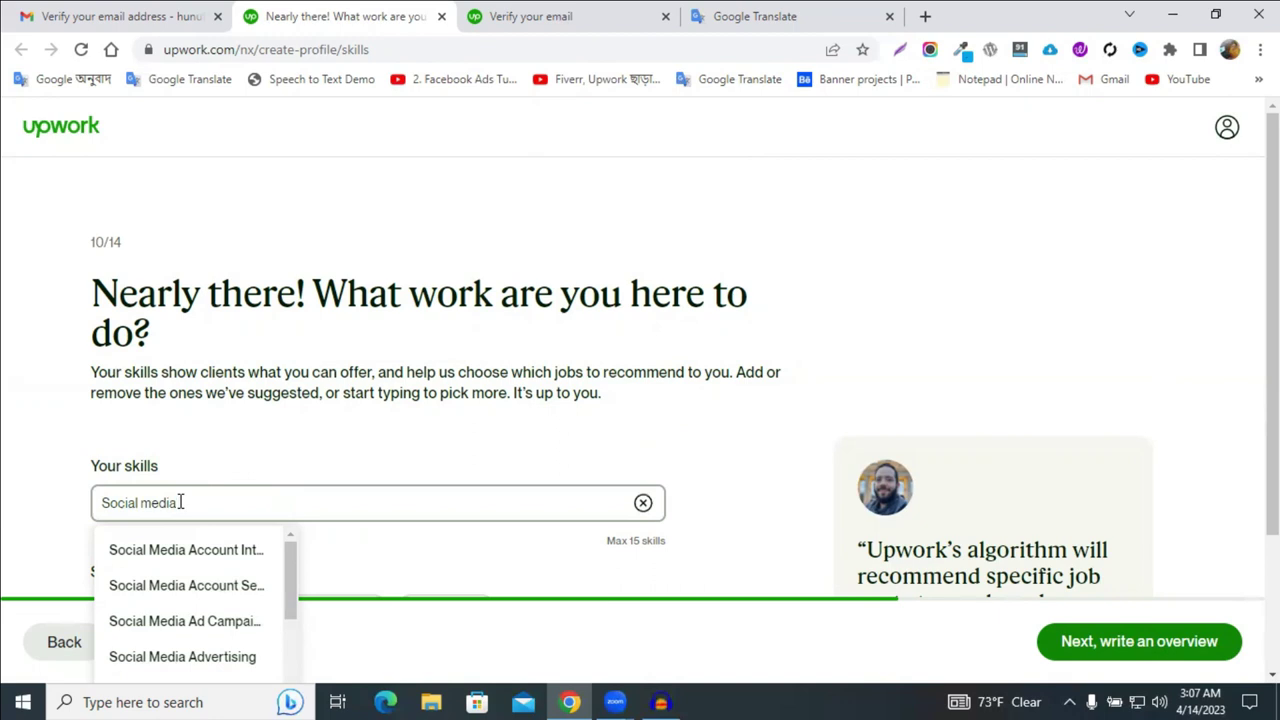
pyautogui.write(' mar')
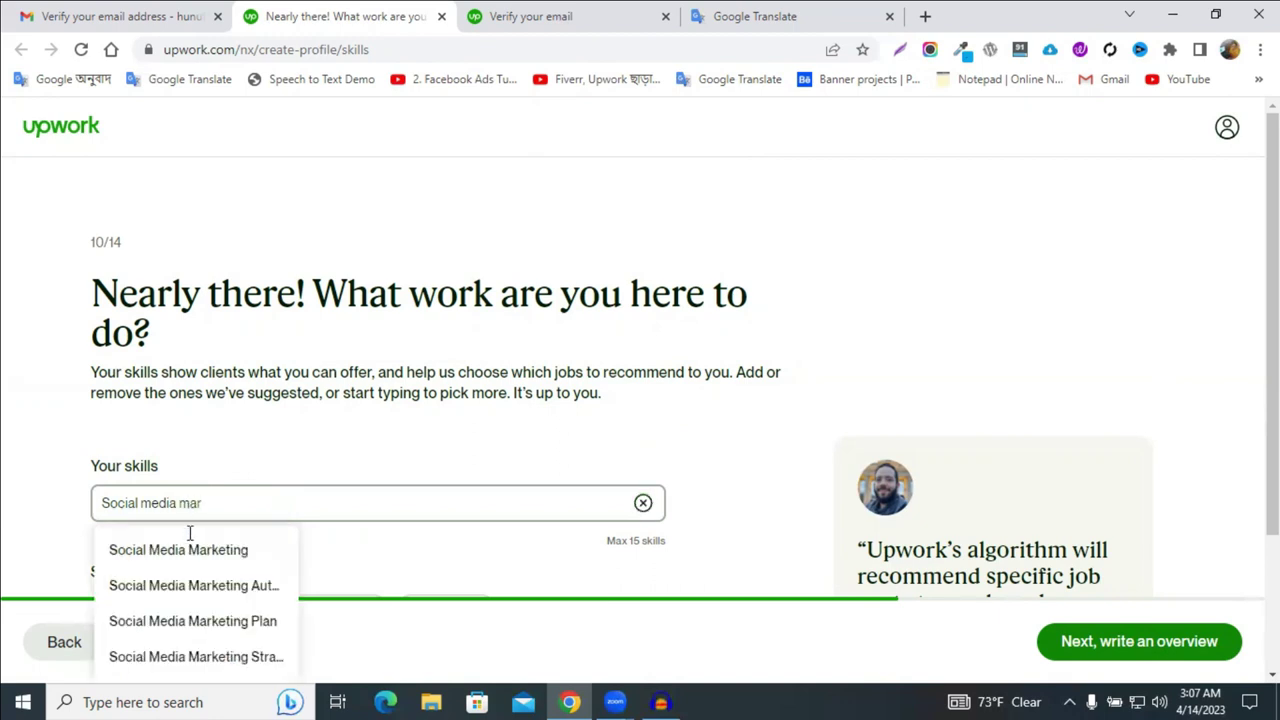
pyautogui.click(193, 551)
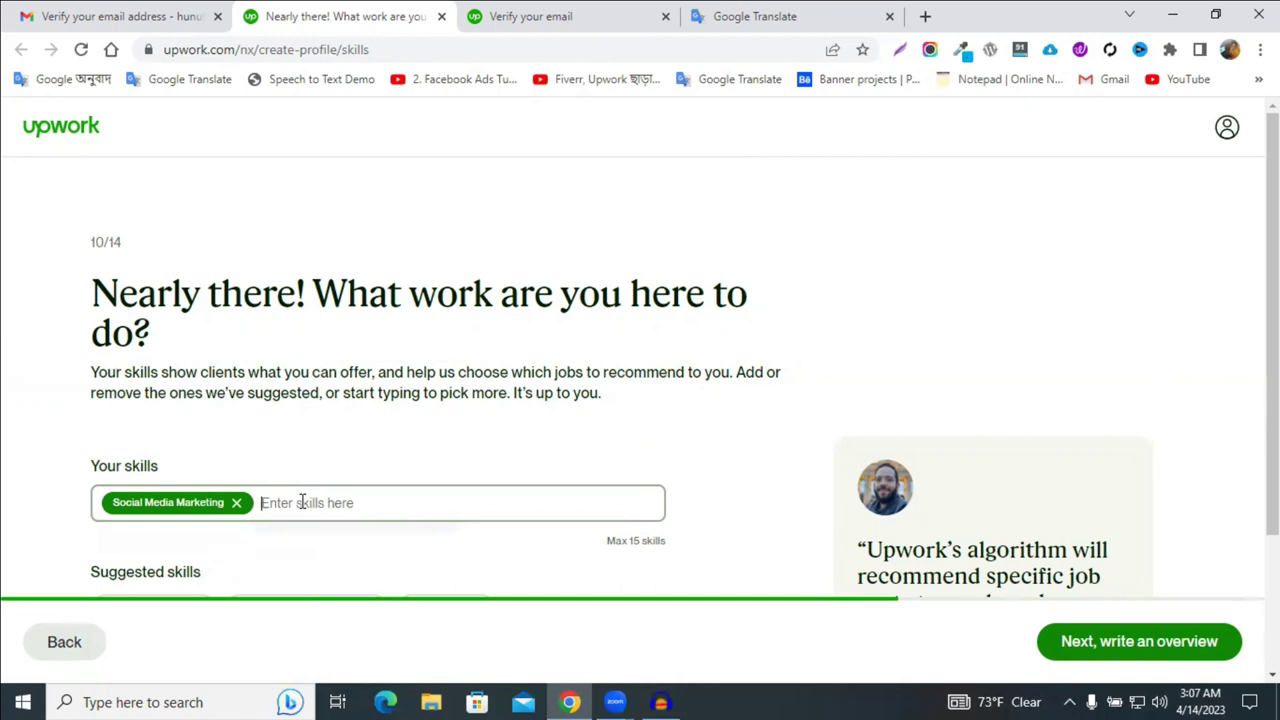
# Step: Add YouTube Marketing and YouTube Monetization to the profile's skills
pyautogui.write('youtube')
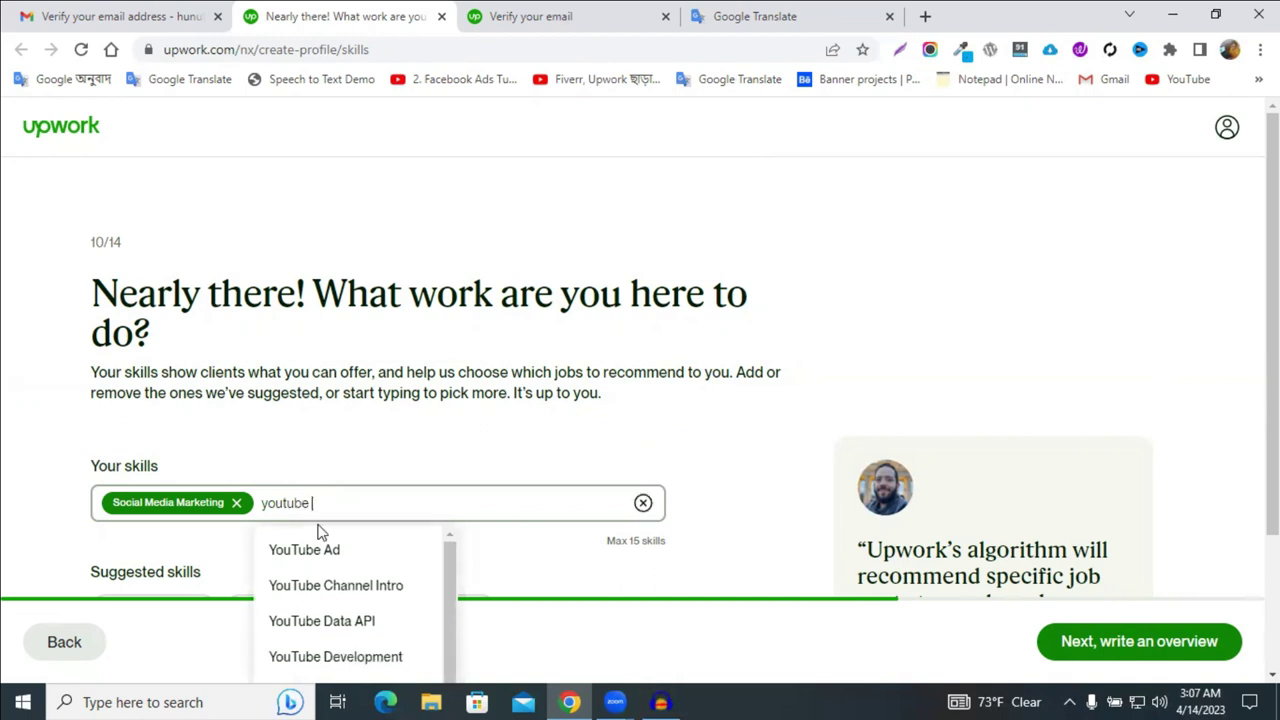
pyautogui.write(' mar')
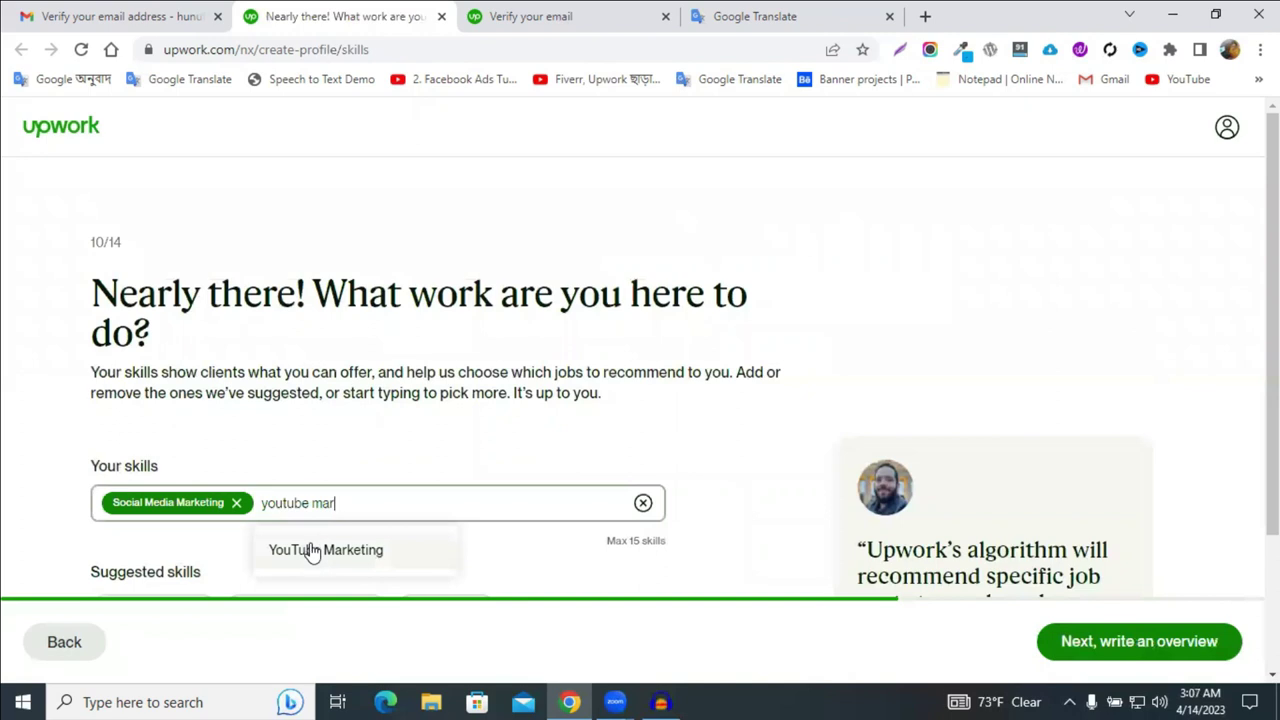
pyautogui.click(313, 551)
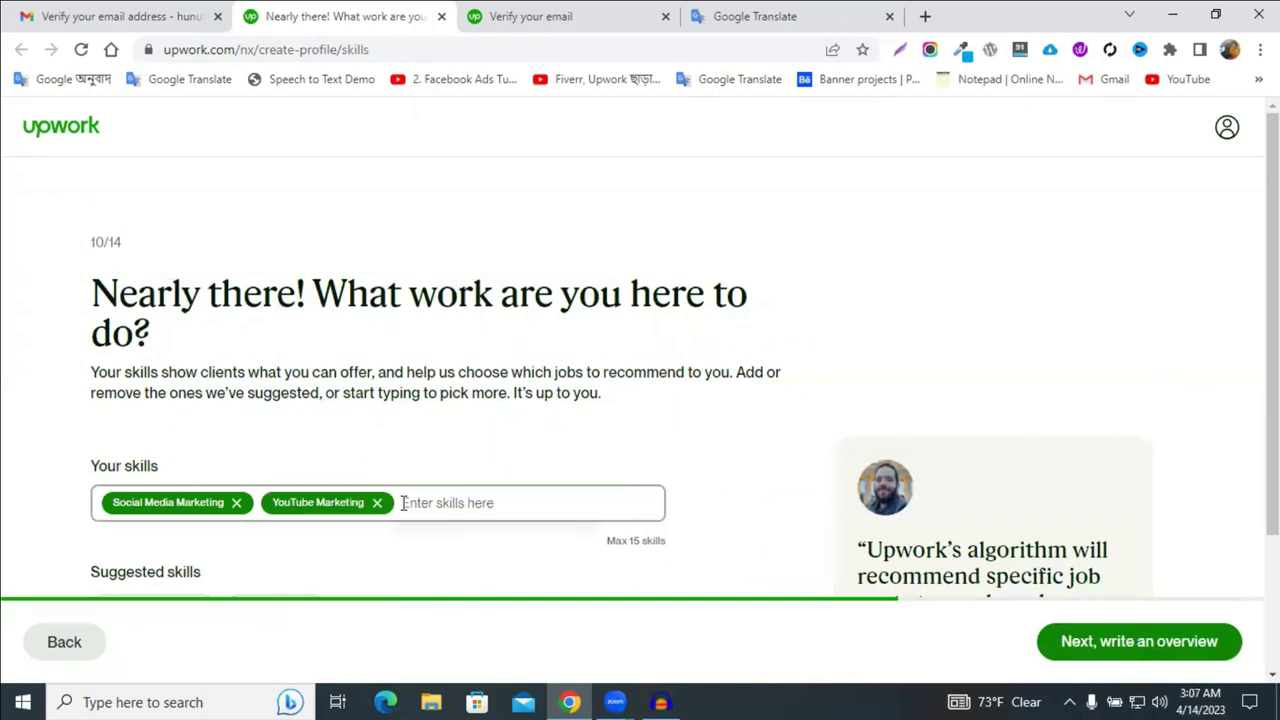
pyautogui.write('youtube')
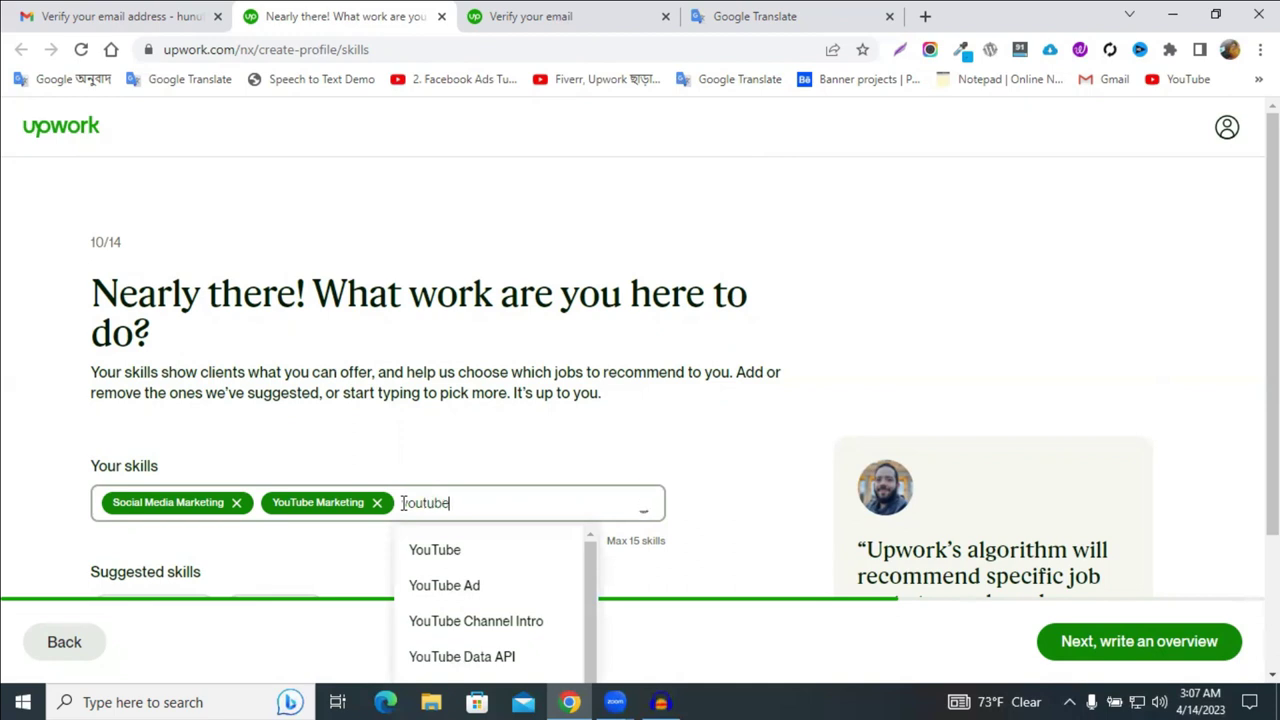
pyautogui.write(' moni')
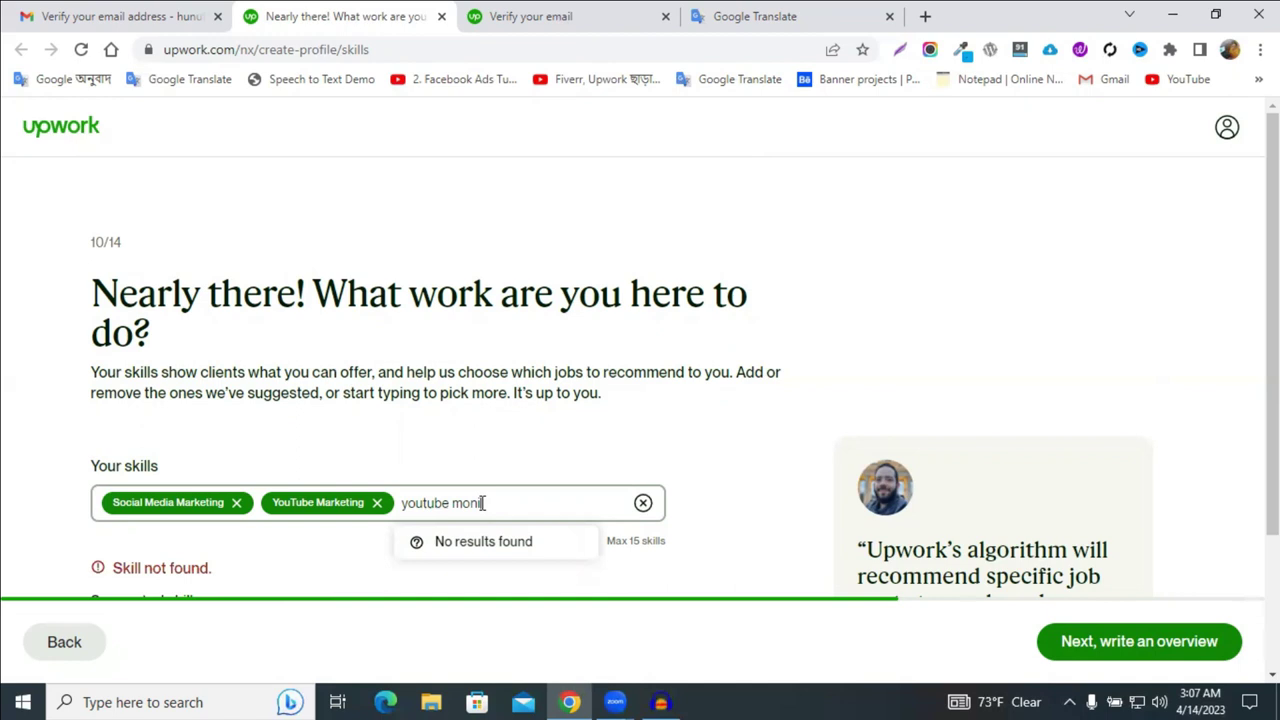
pyautogui.press('BackSpace')
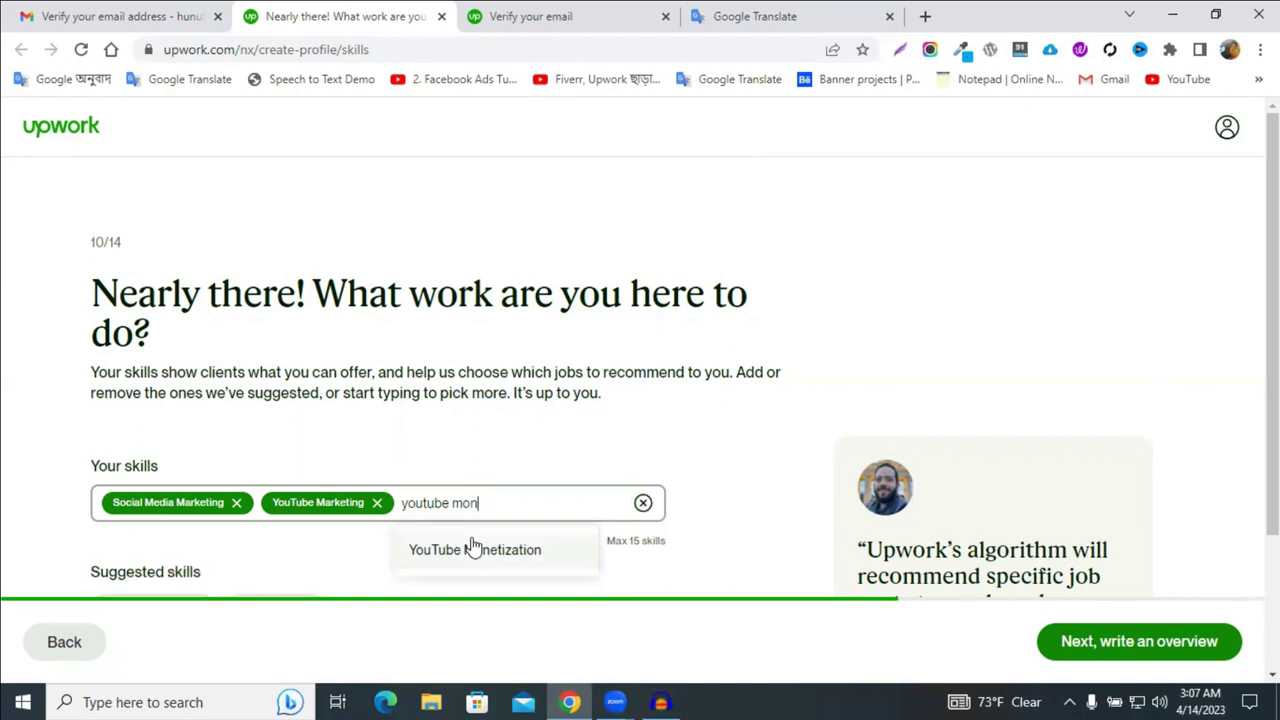
pyautogui.click(471, 548)
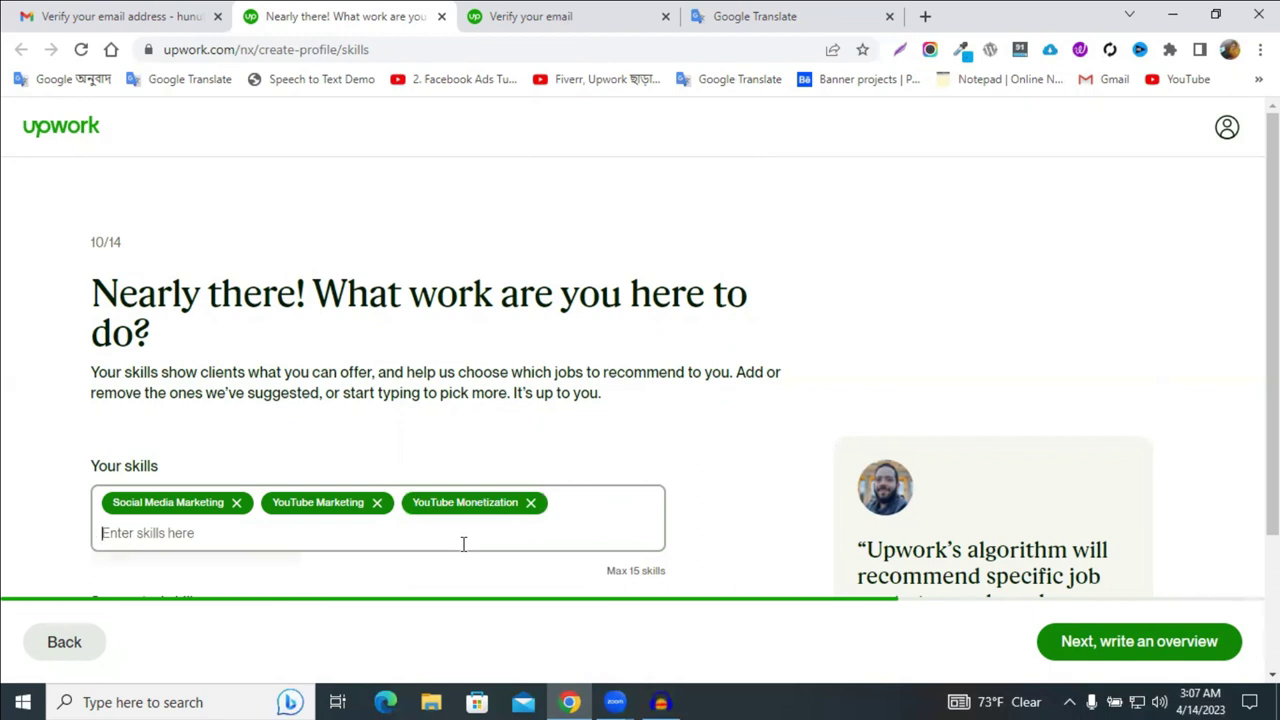
pyautogui.write('social')
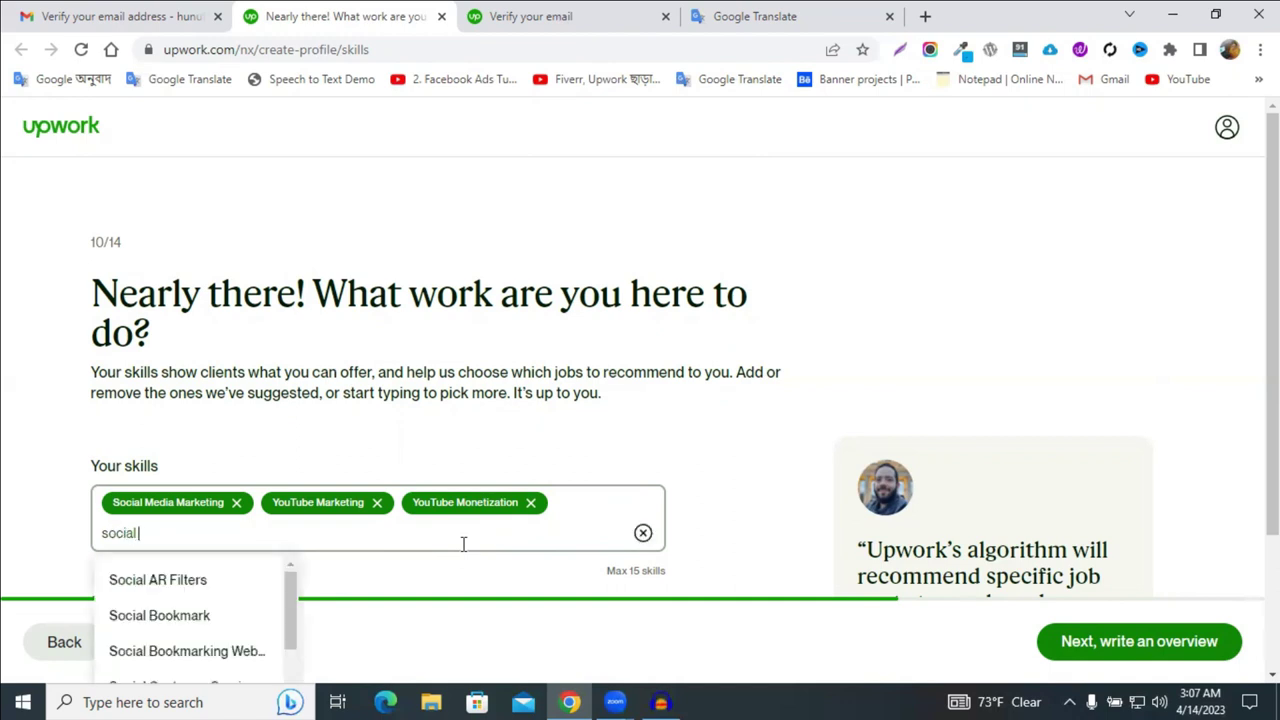
pyautogui.write(' media')
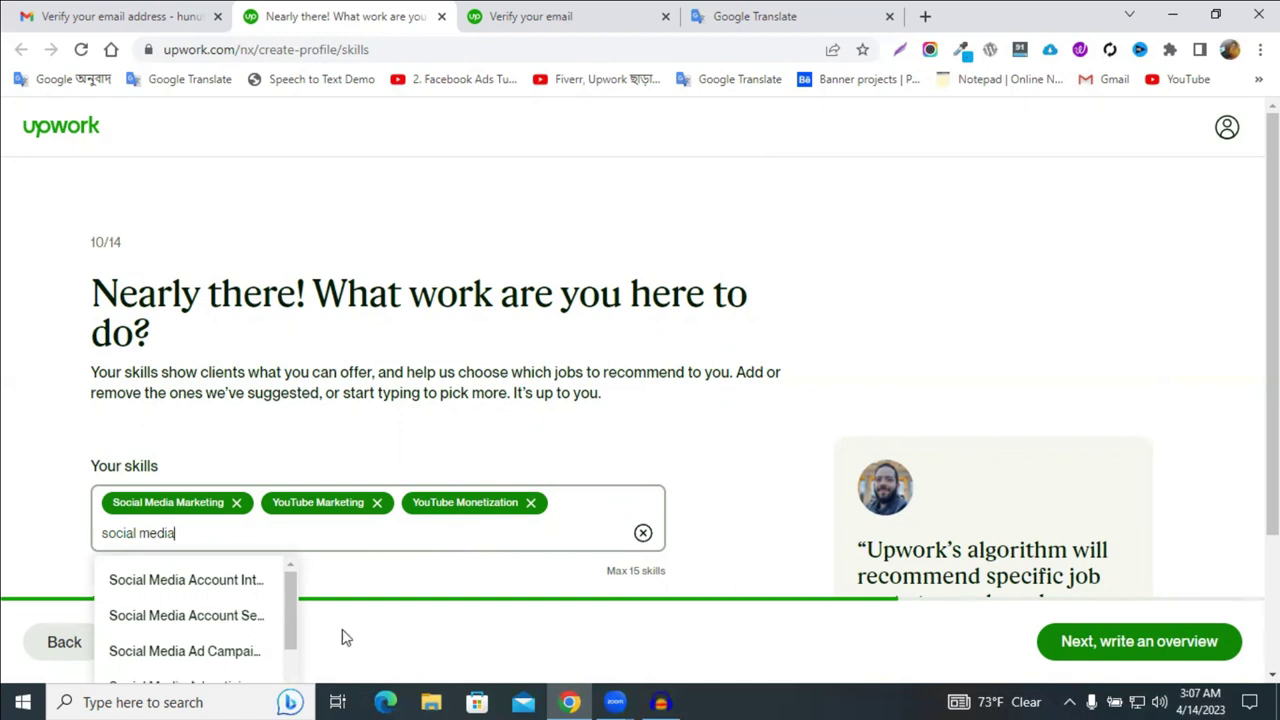
pyautogui.scroll(-1, 257, 634)
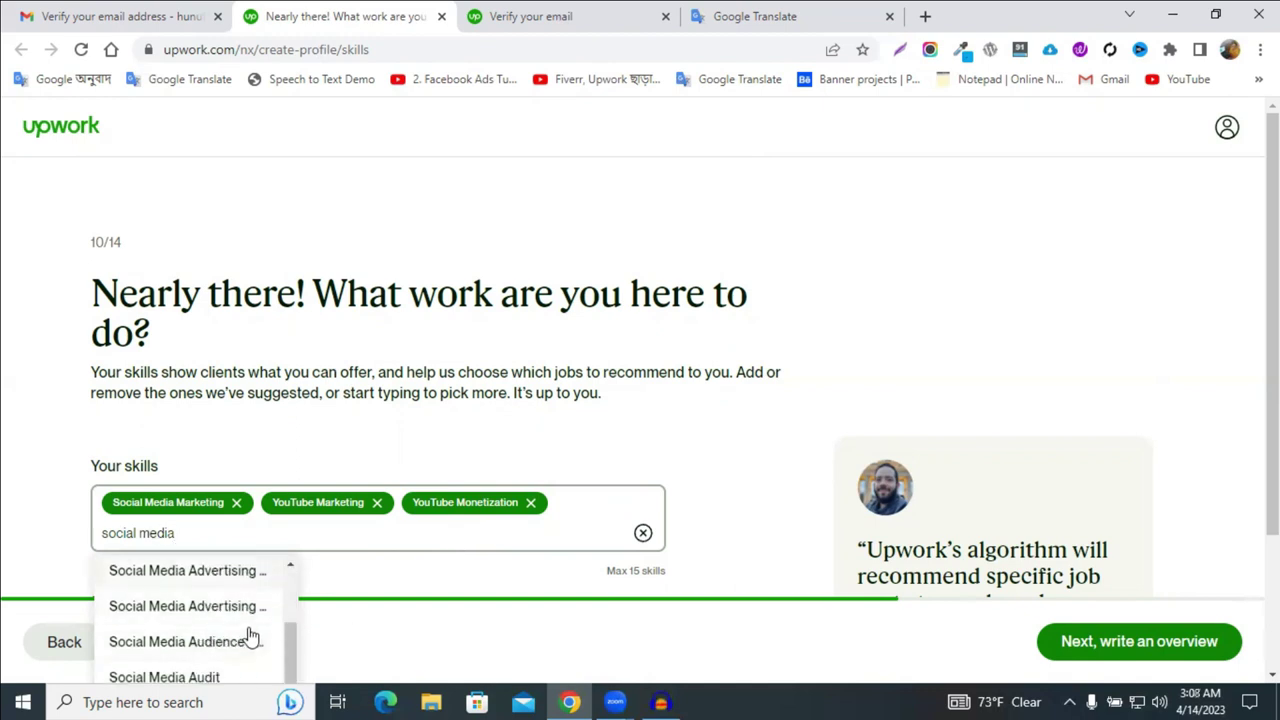
pyautogui.click(250, 632)
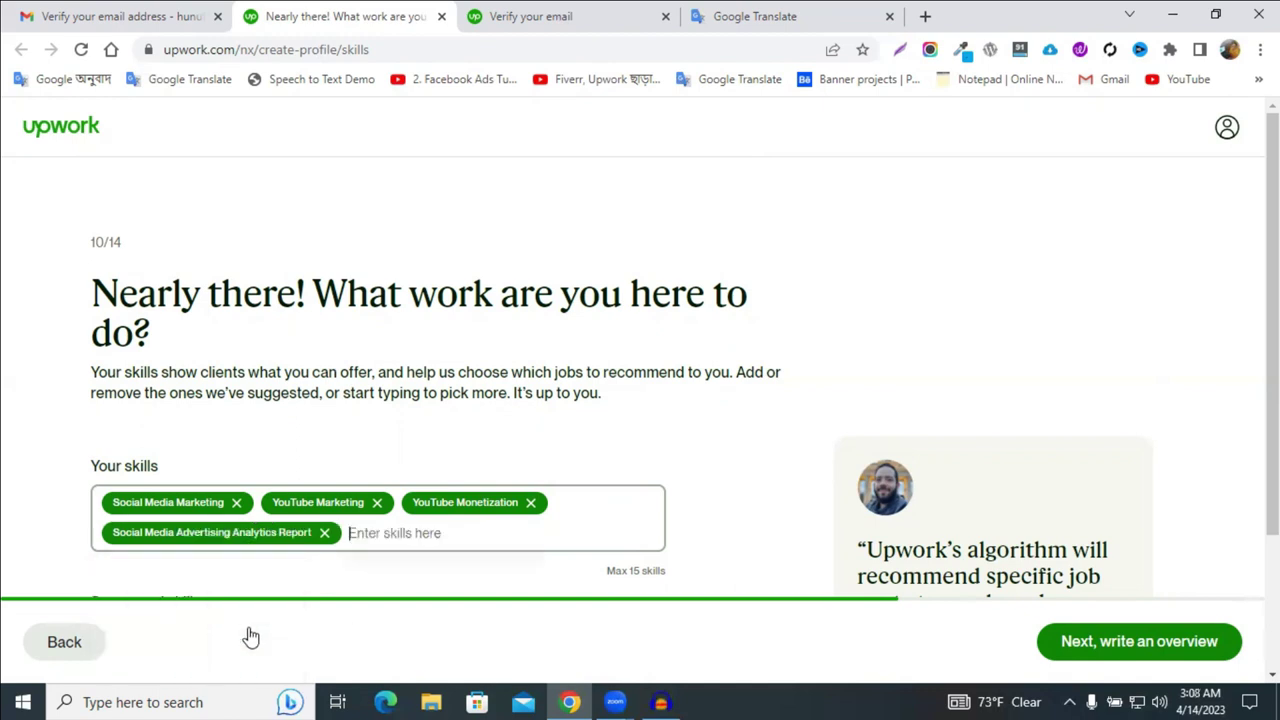
pyautogui.click(324, 532)
# Step: Find skills matching "social media" and add Social Media Advertising to the profile's skills
pyautogui.write('soc')
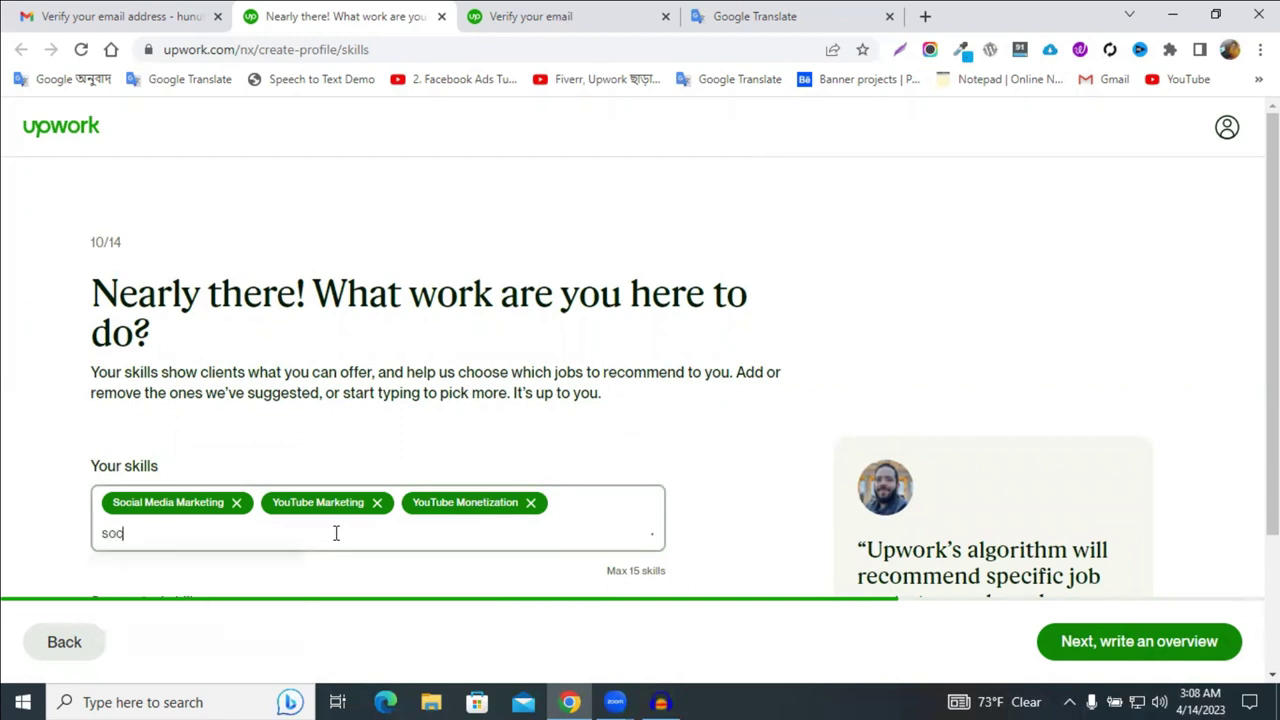
pyautogui.write('ial media')
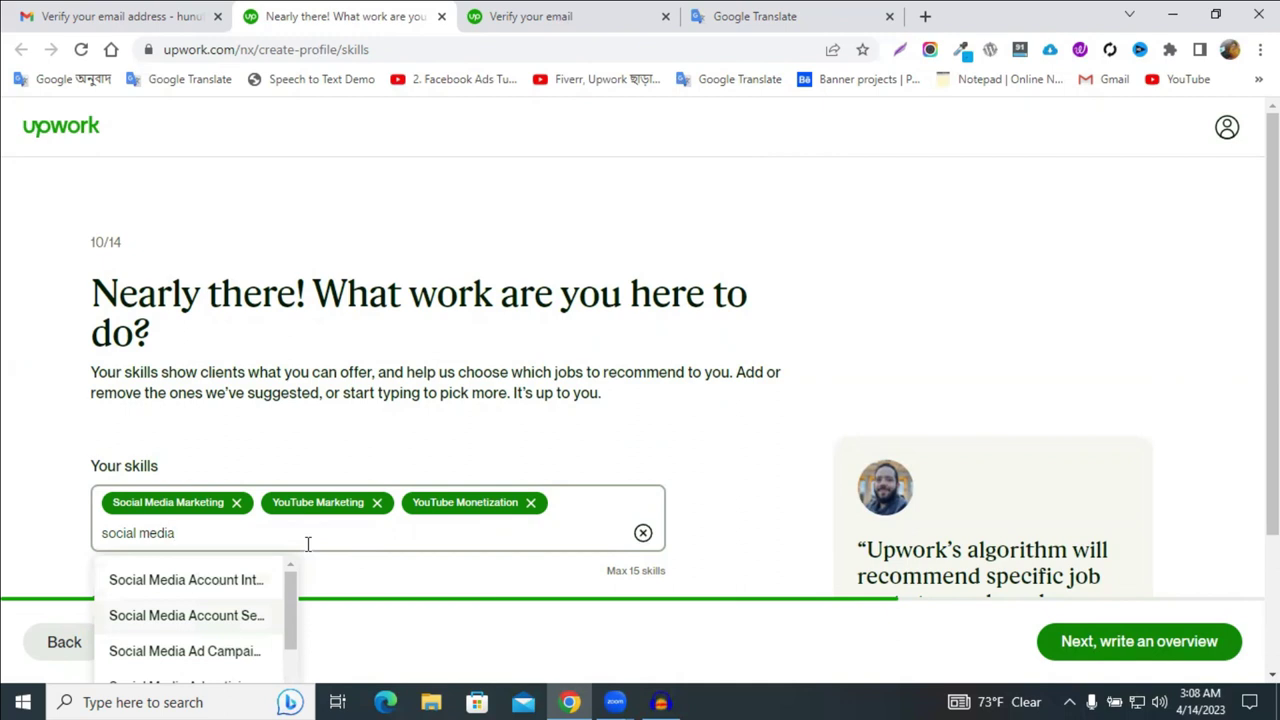
pyautogui.scroll(-1, 300, 537)
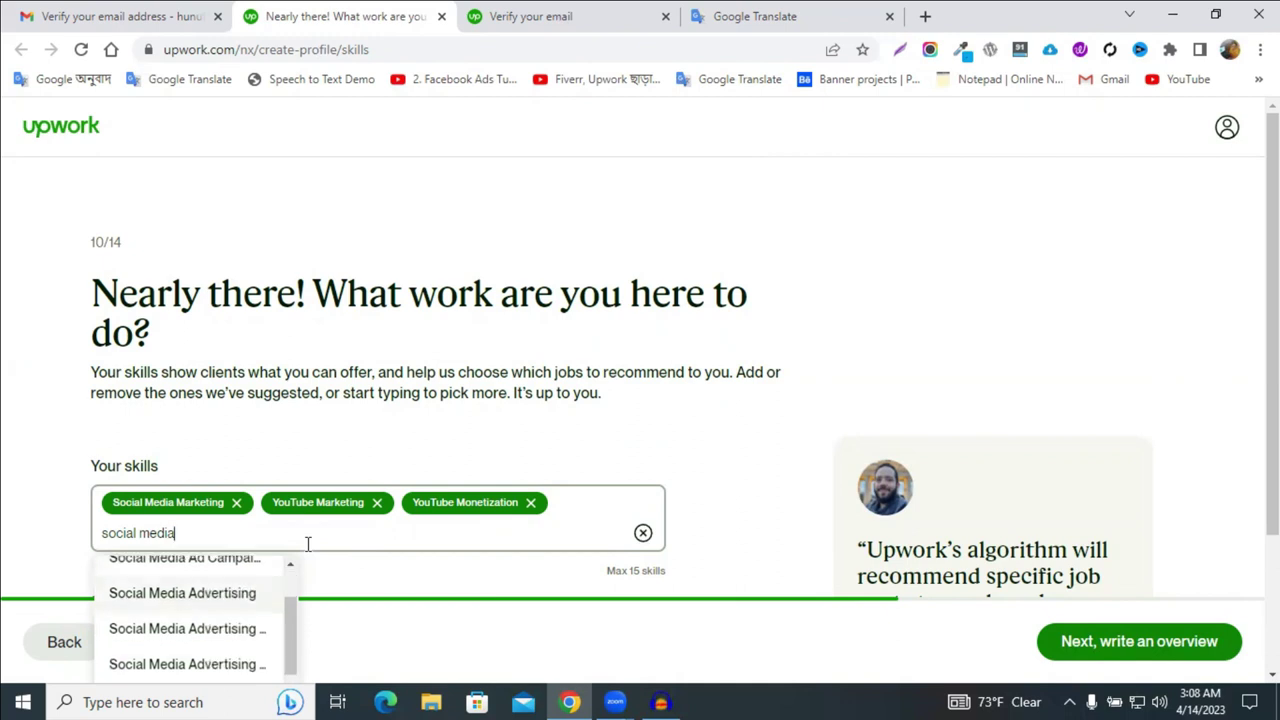
pyautogui.click(231, 631)
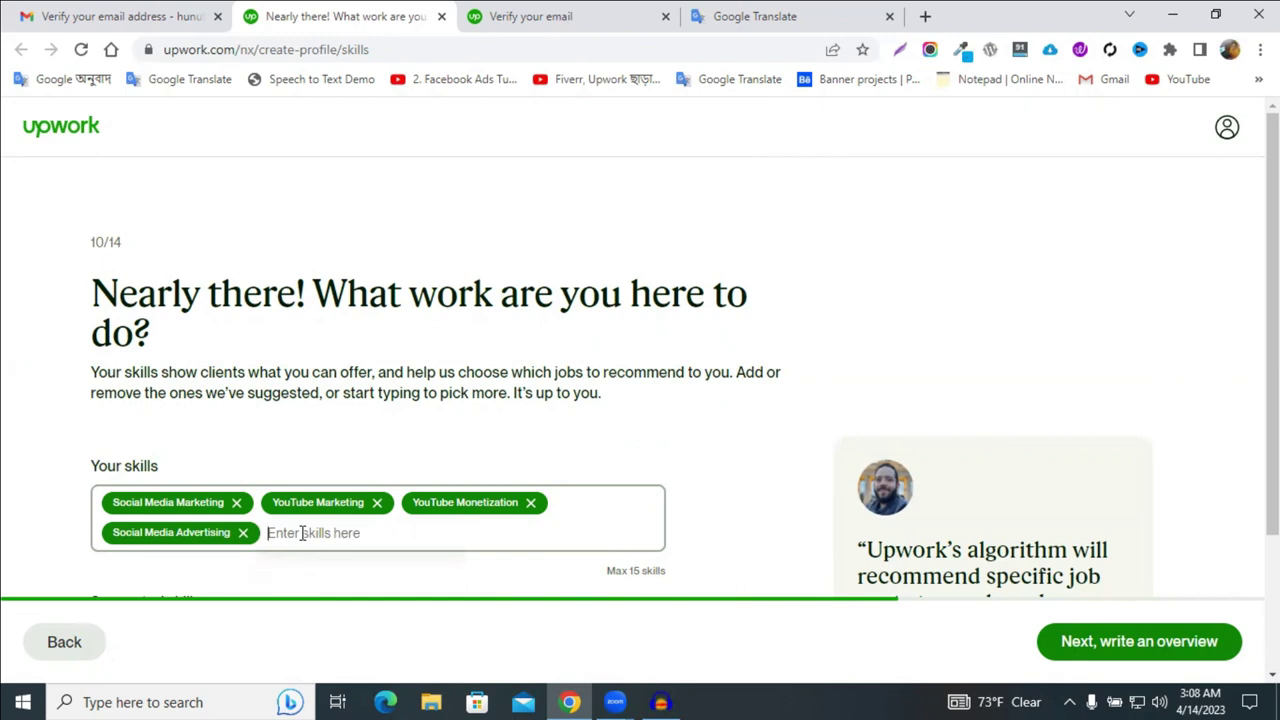
pyautogui.write('youtube')
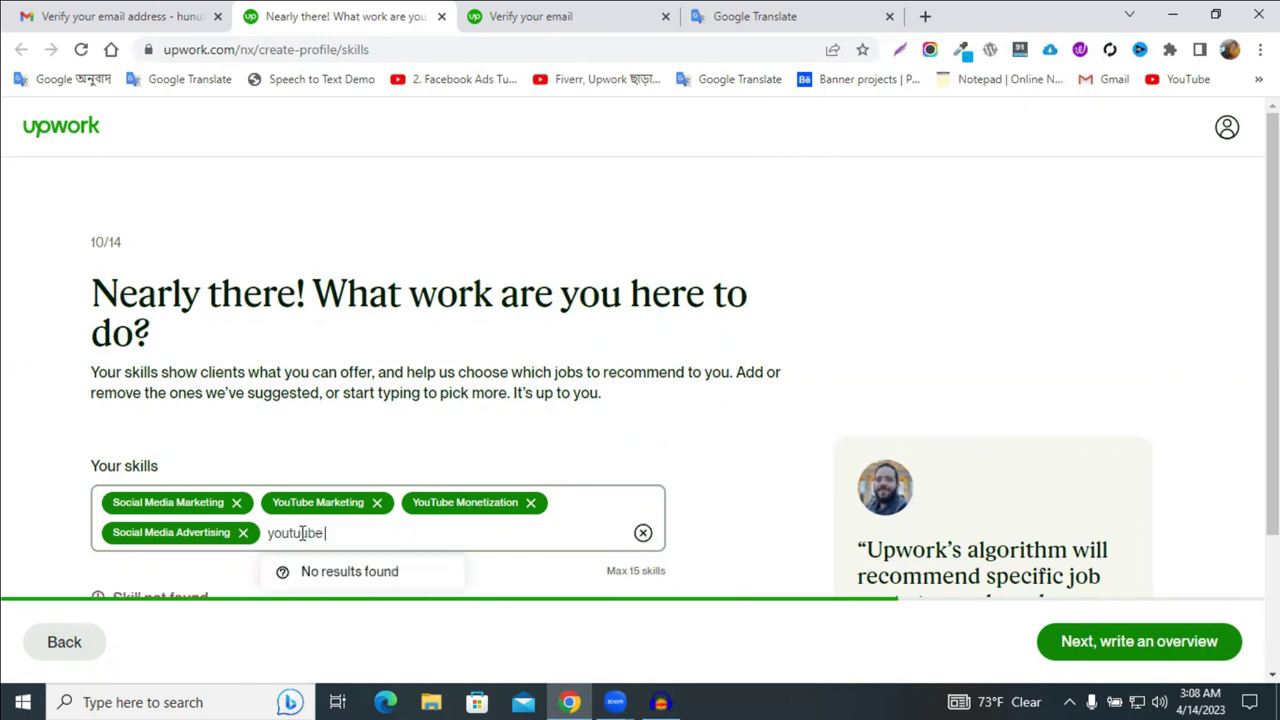
pyautogui.press('BackSpace')
pyautogui.press('BackSpace')
pyautogui.press('BackSpace')
pyautogui.press('BackSpace')
pyautogui.press('BackSpace')
pyautogui.press('BackSpace')
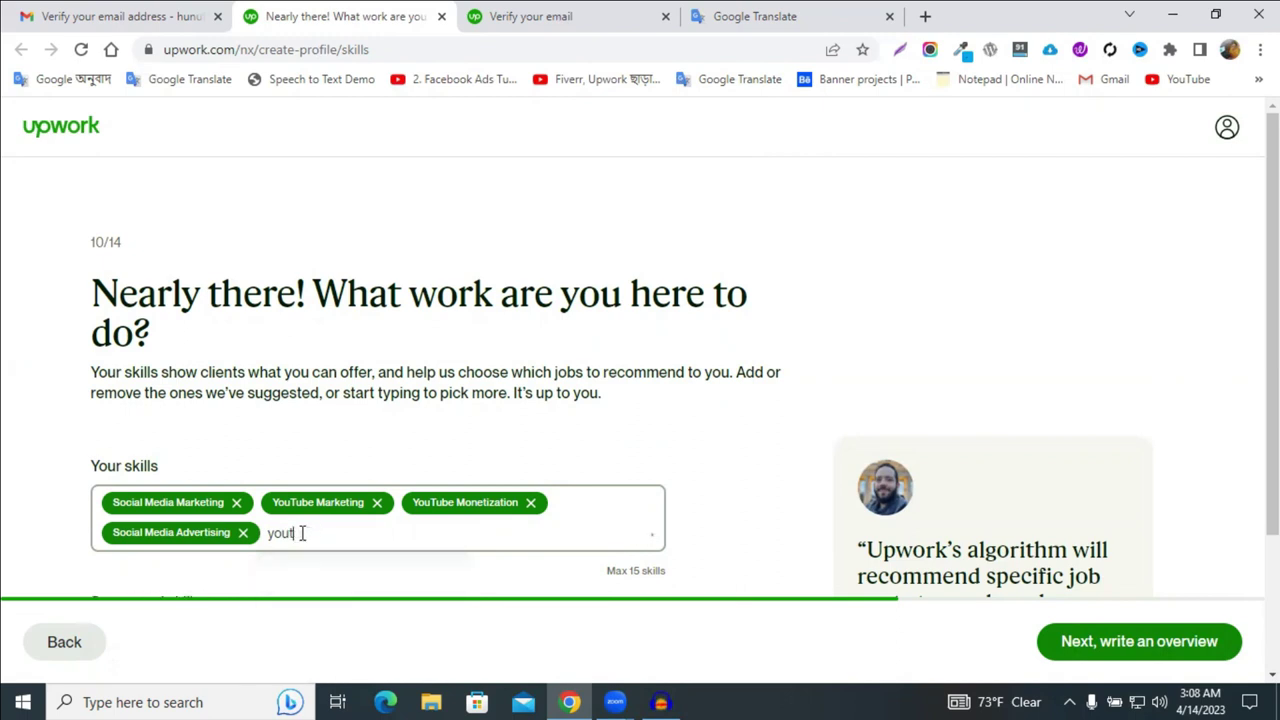
pyautogui.press('BackSpace')
pyautogui.press('BackSpace')
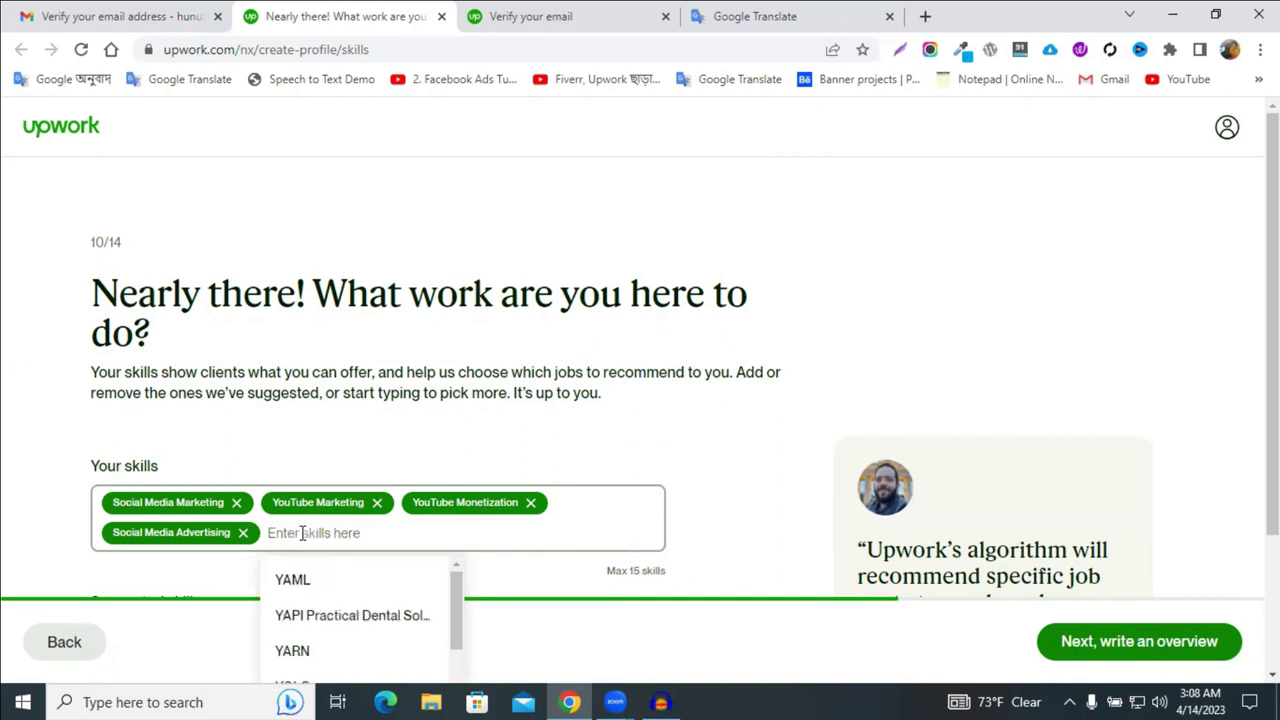
# Step: Find skills matching "keyword" and add Keyword Research to the profile's skills
pyautogui.write('keyword')
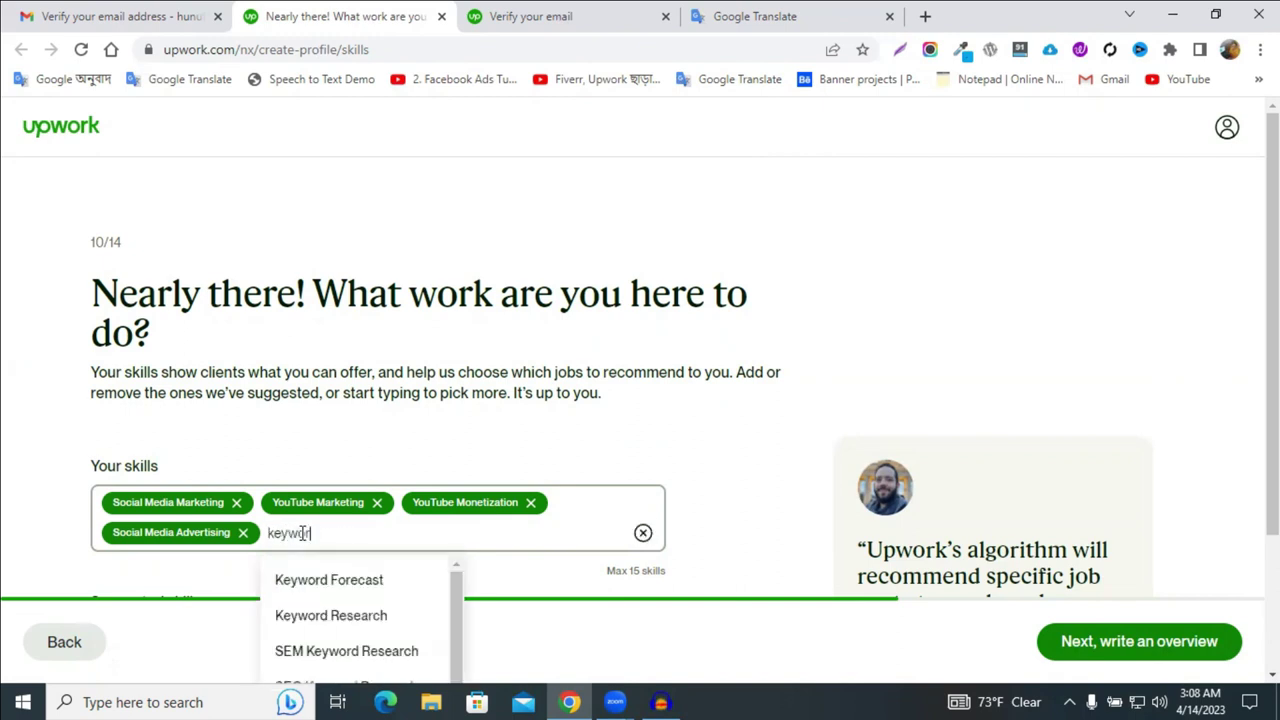
pyautogui.press('Down')
pyautogui.press('Down')
pyautogui.press('Return')
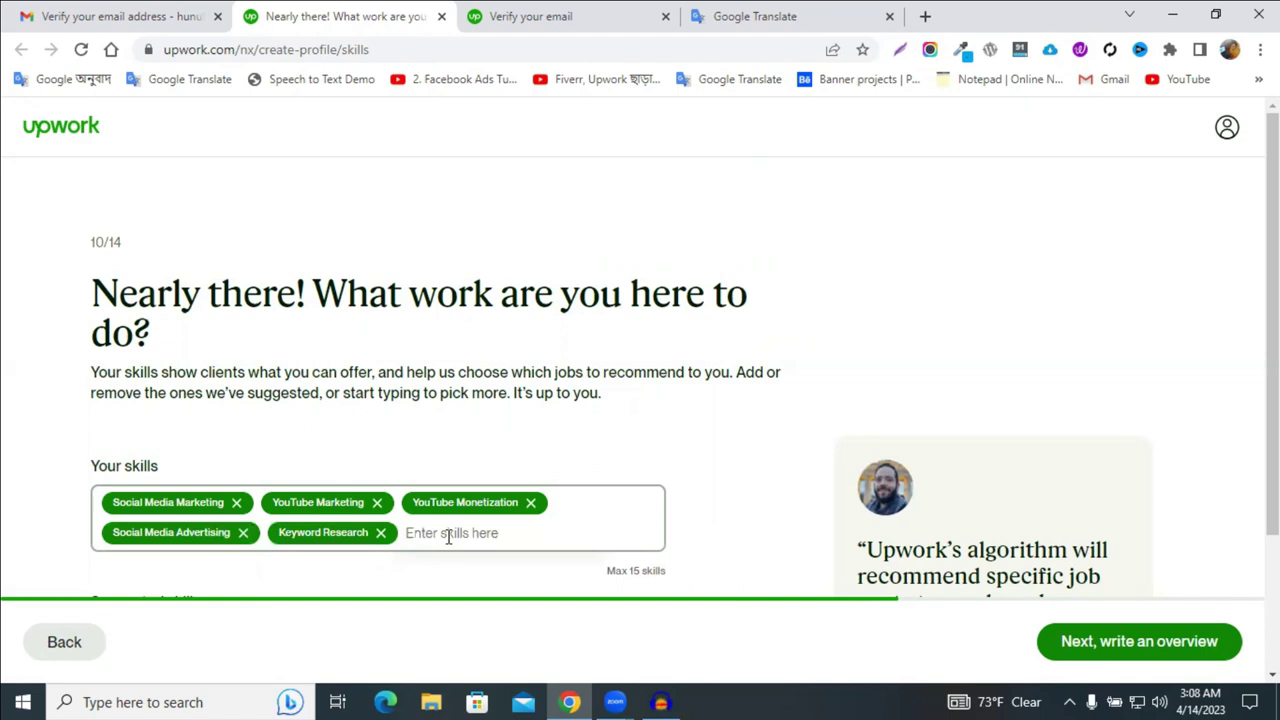
# Step: Find skills matching "facebook mar" and add Facebook Marketing to the profile's skills
pyautogui.write('facebook')
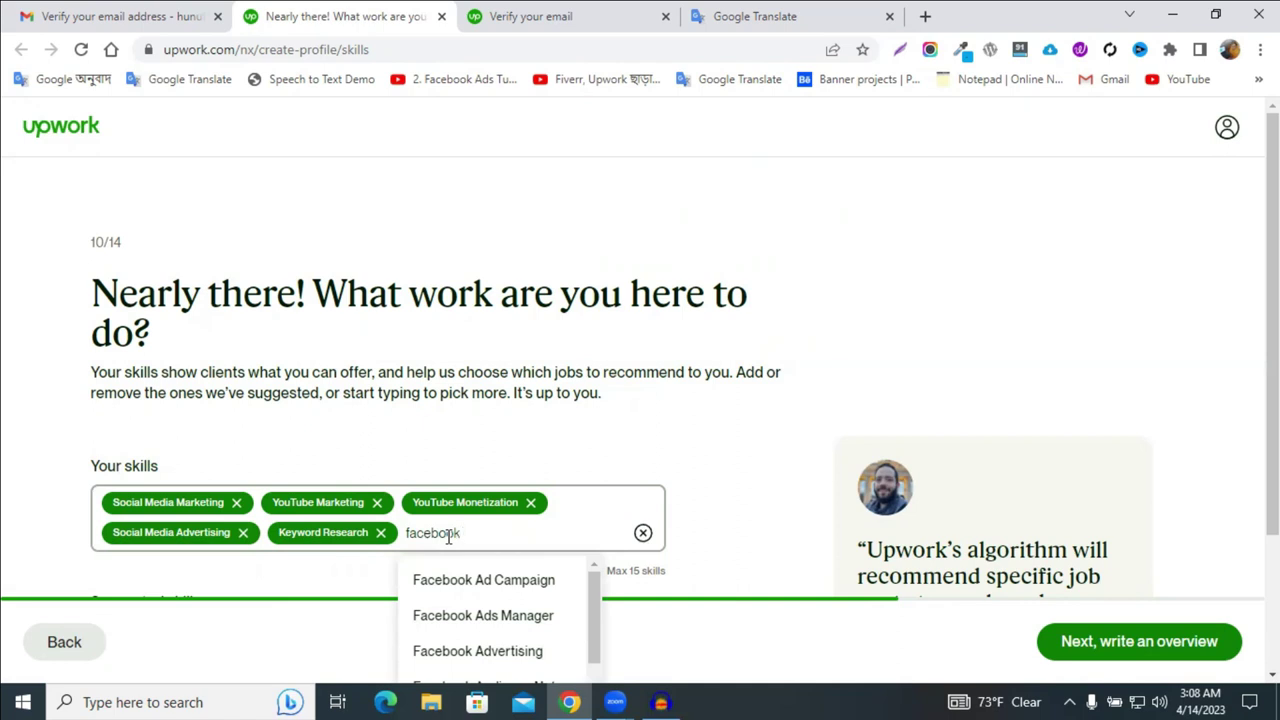
pyautogui.write(' mar')
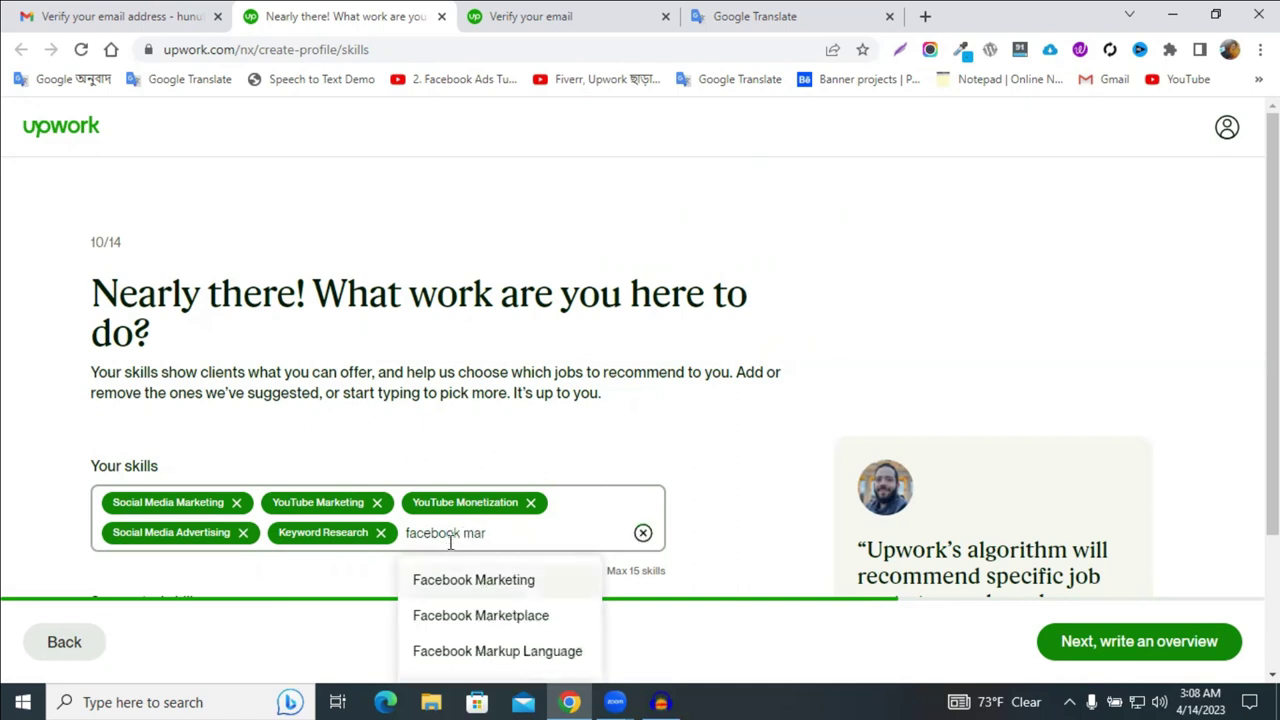
pyautogui.press('Return')
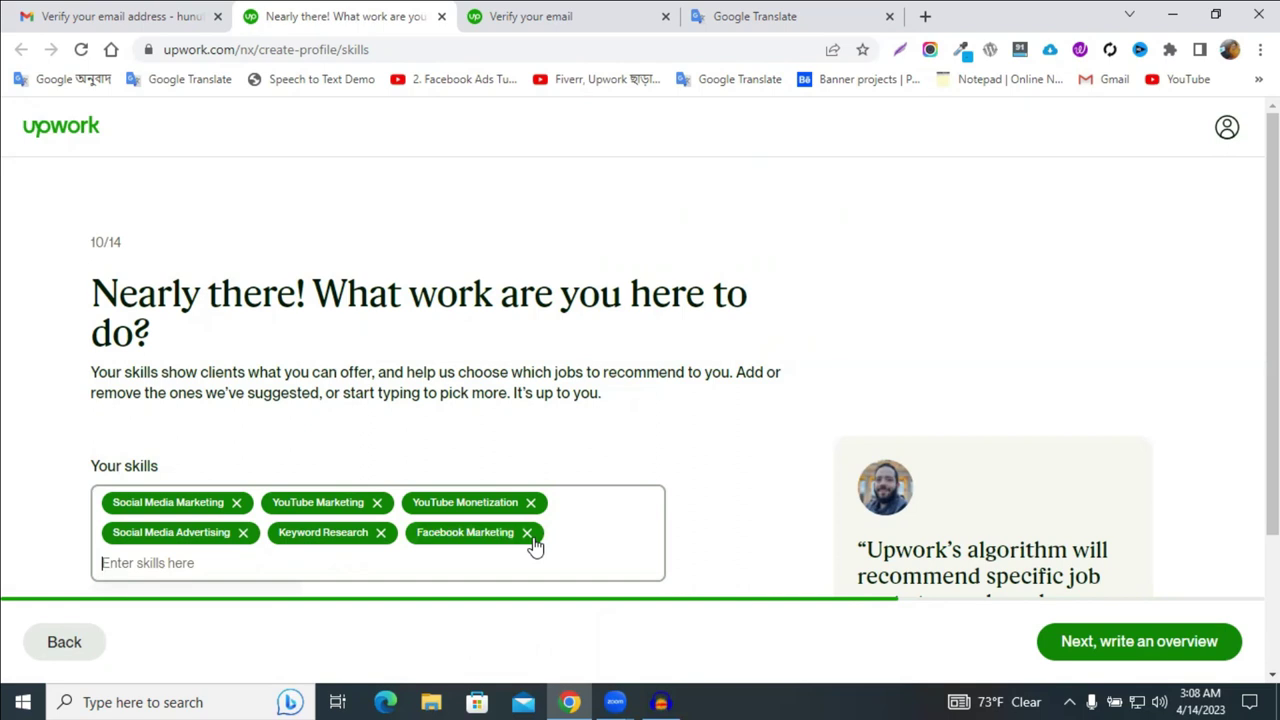
# Step: Look for a "facebook page" skill, then add Facebook Ad Campaign from the "facebook" matches to the profile's skills
pyautogui.write('facebook')
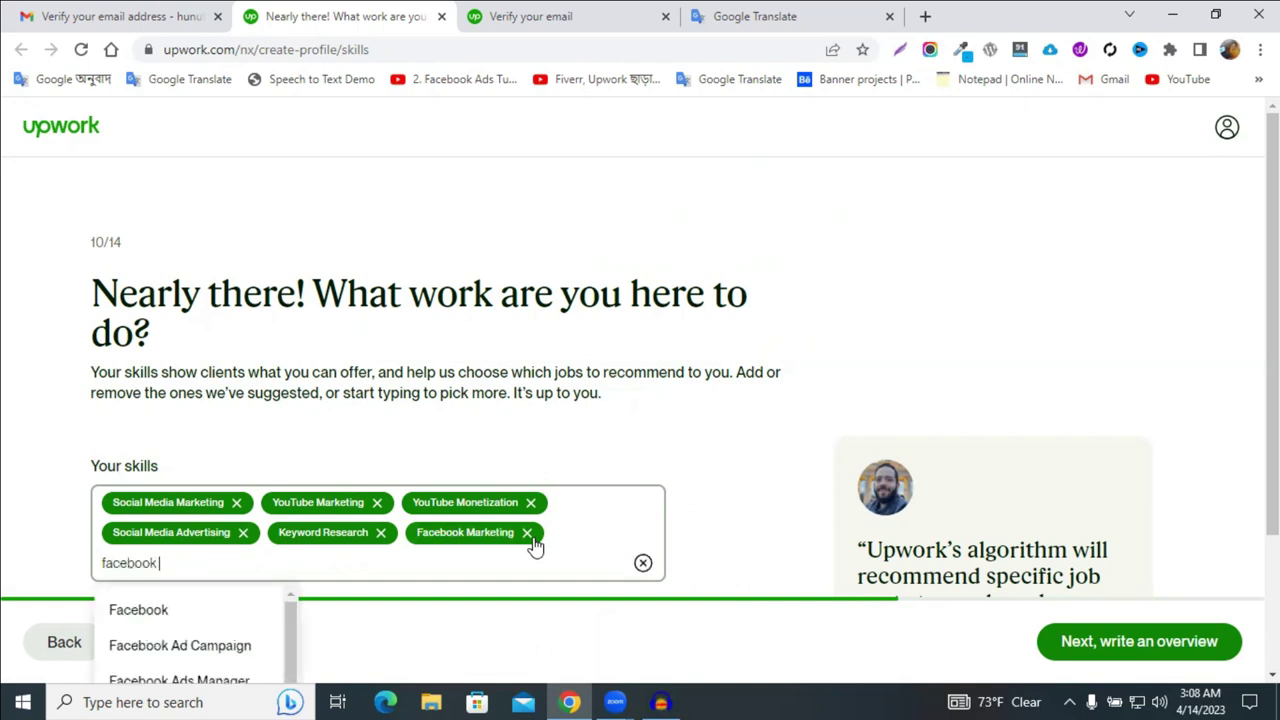
pyautogui.write(' page')
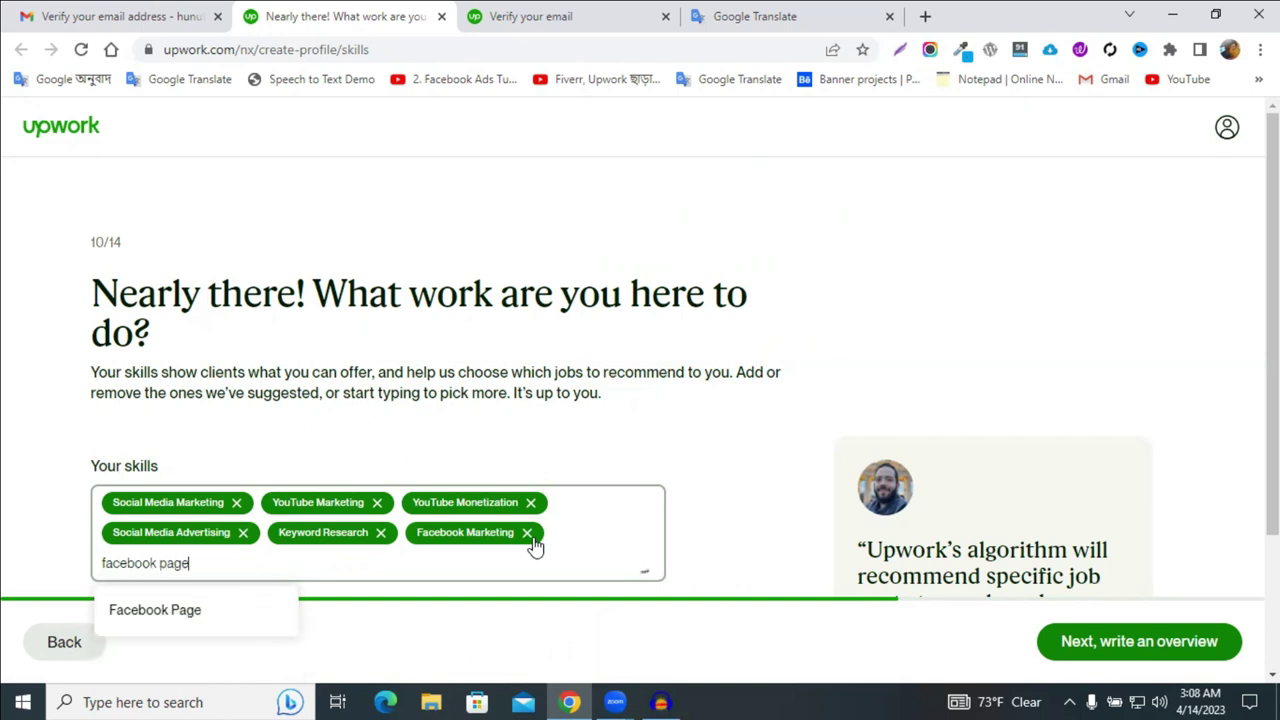
pyautogui.press('BackSpace')
pyautogui.press('BackSpace')
pyautogui.press('BackSpace')
pyautogui.press('BackSpace')
pyautogui.press('BackSpace')
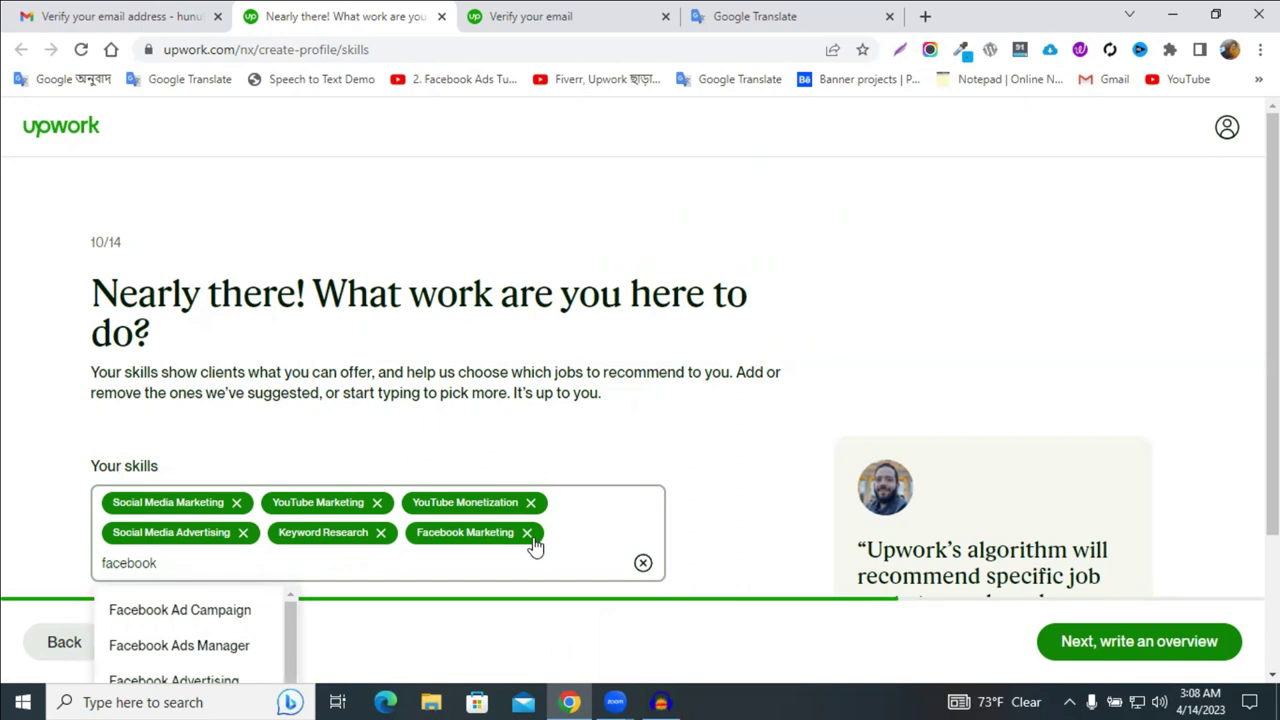
pyautogui.scroll(-1, 600, 500)
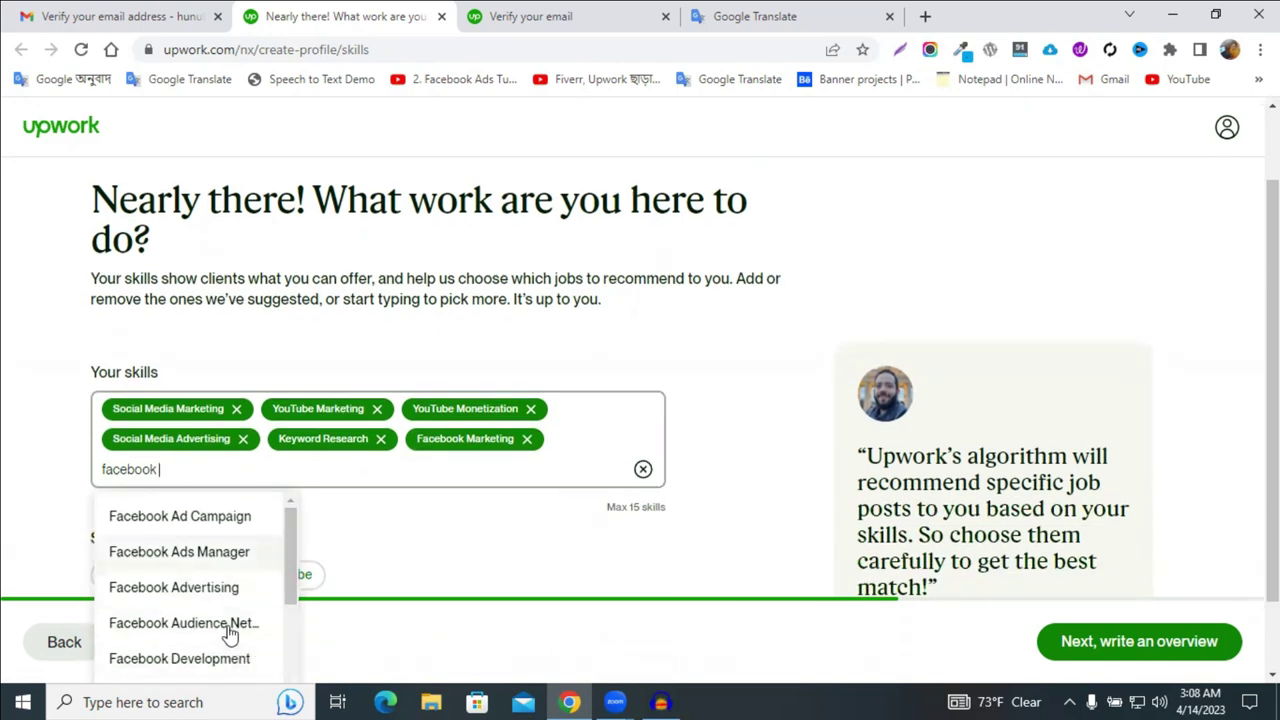
pyautogui.click(227, 518)
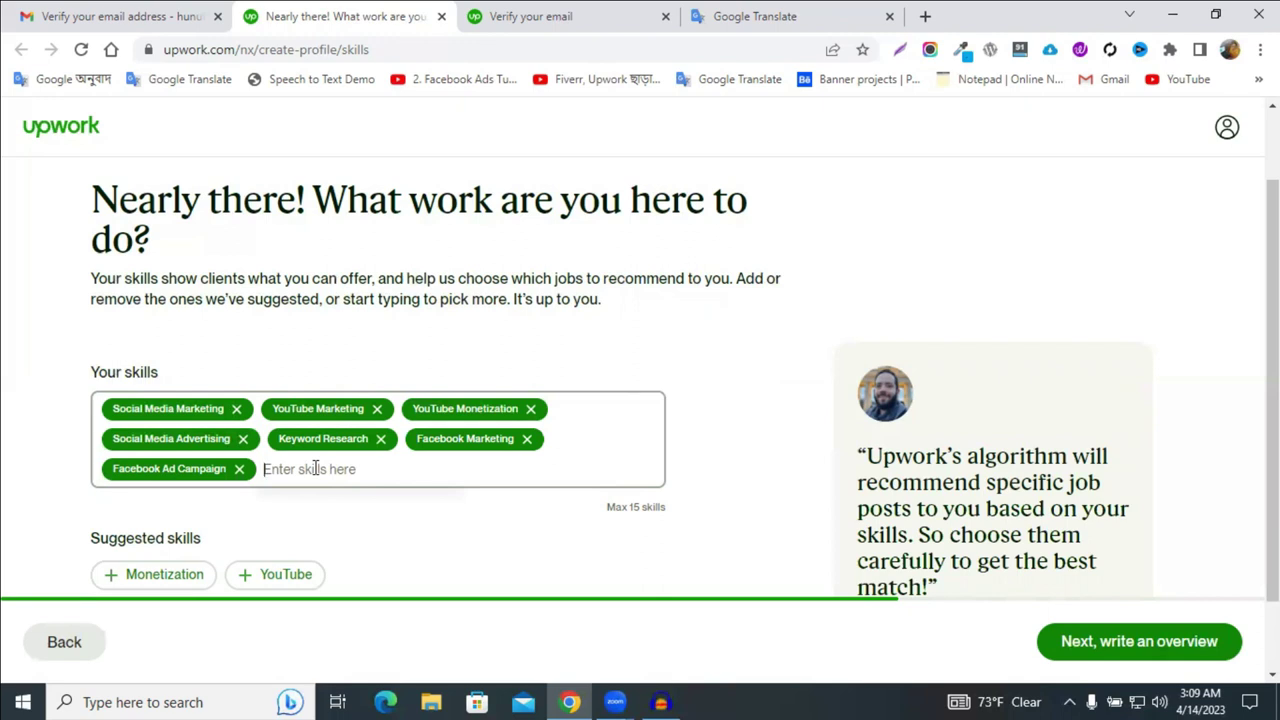
pyautogui.write('soc')
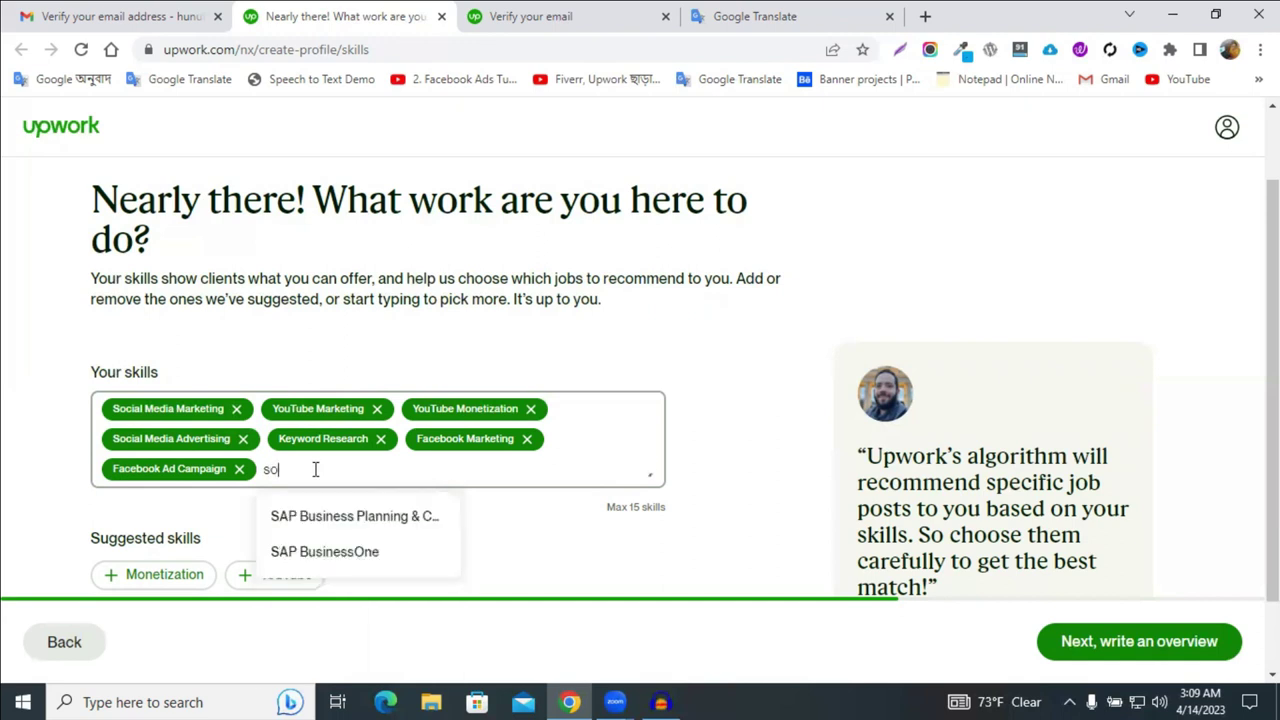
pyautogui.press('BackSpace')
pyautogui.press('BackSpace')
pyautogui.press('BackSpace')
pyautogui.press('BackSpace')
pyautogui.click(315, 469)
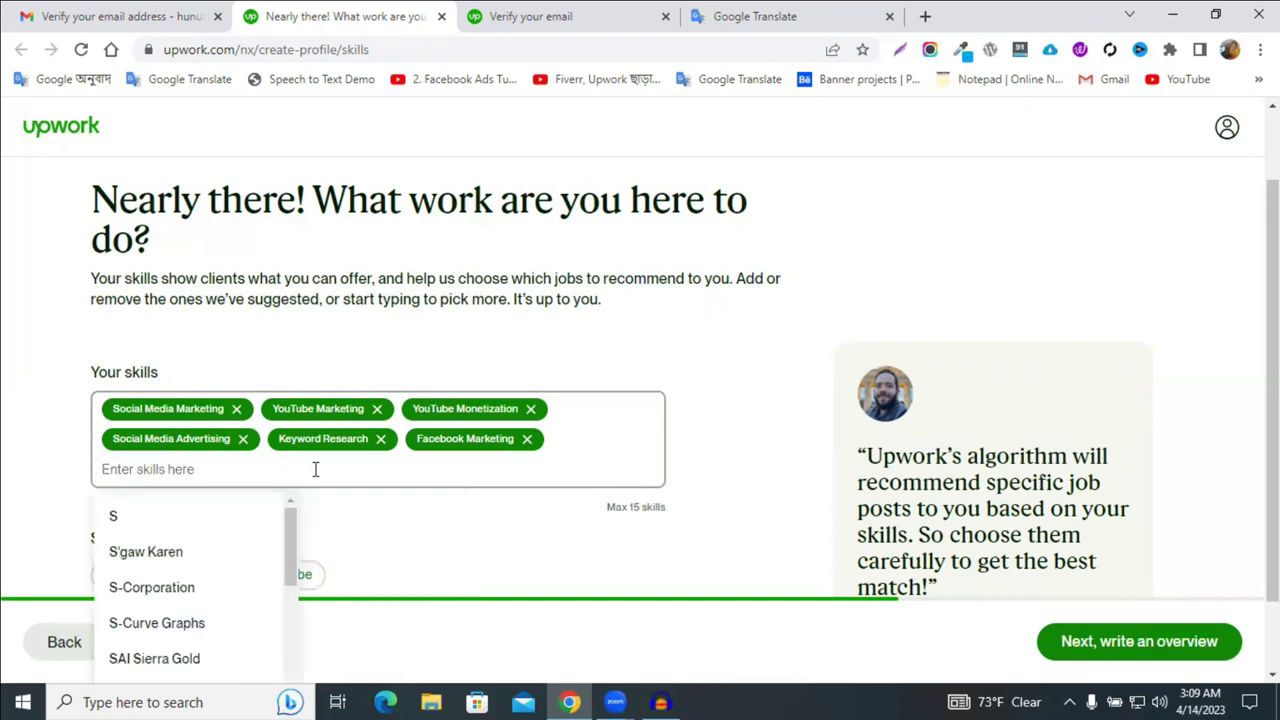
pyautogui.write('s')
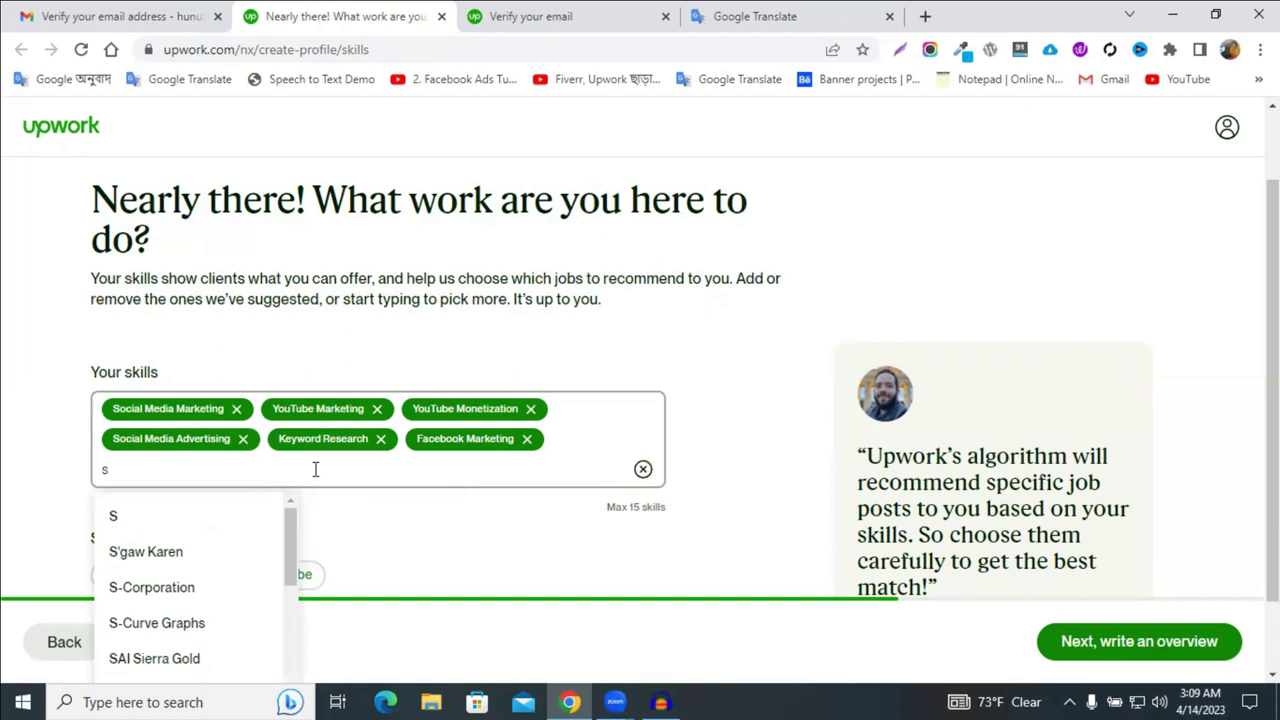
pyautogui.press('BackSpace')
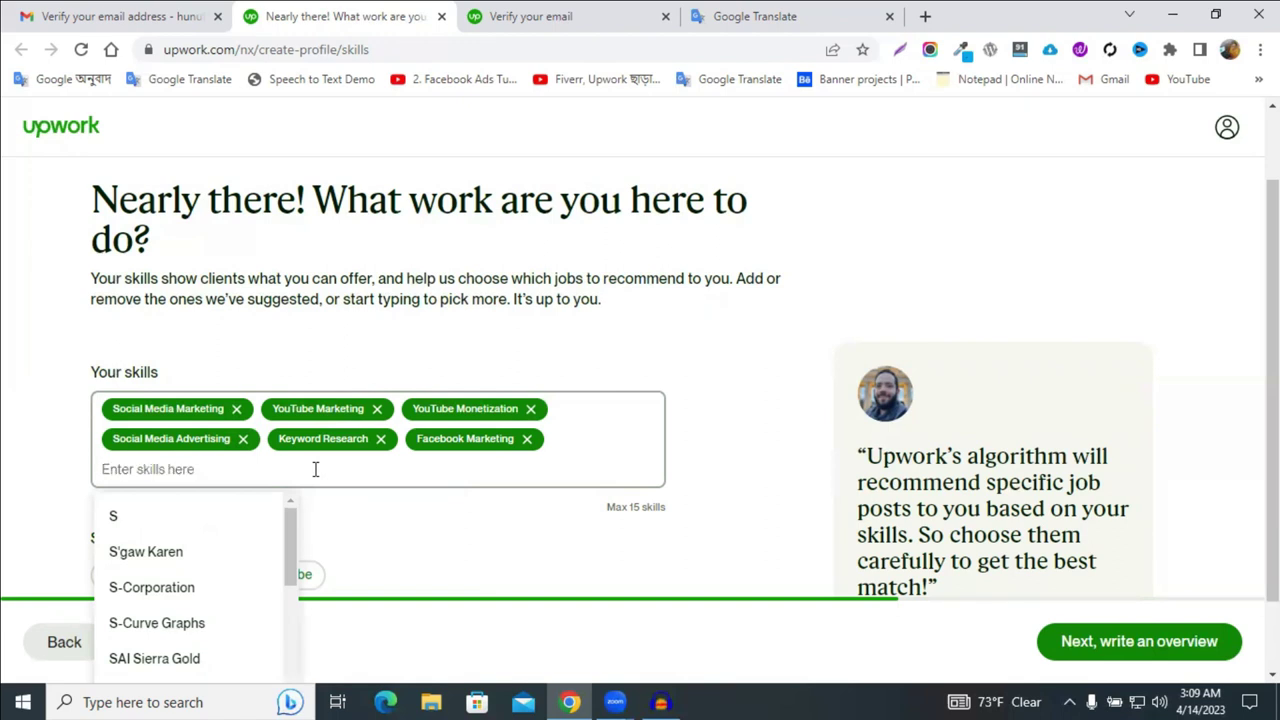
# Step: Add Instagram Marketing and Facebook Ad Campaign to the profile's skills
pyautogui.write('insta')
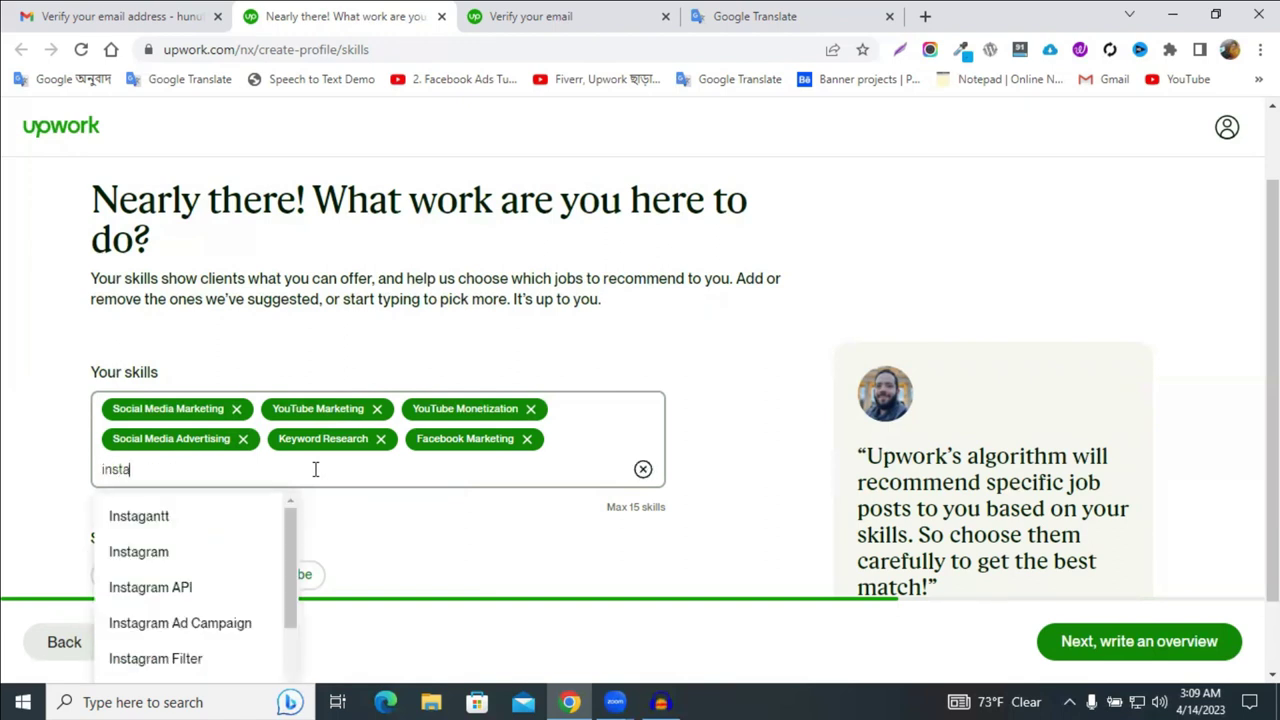
pyautogui.scroll(-1, 249, 540)
pyautogui.click(240, 542)
pyautogui.write('facebook')
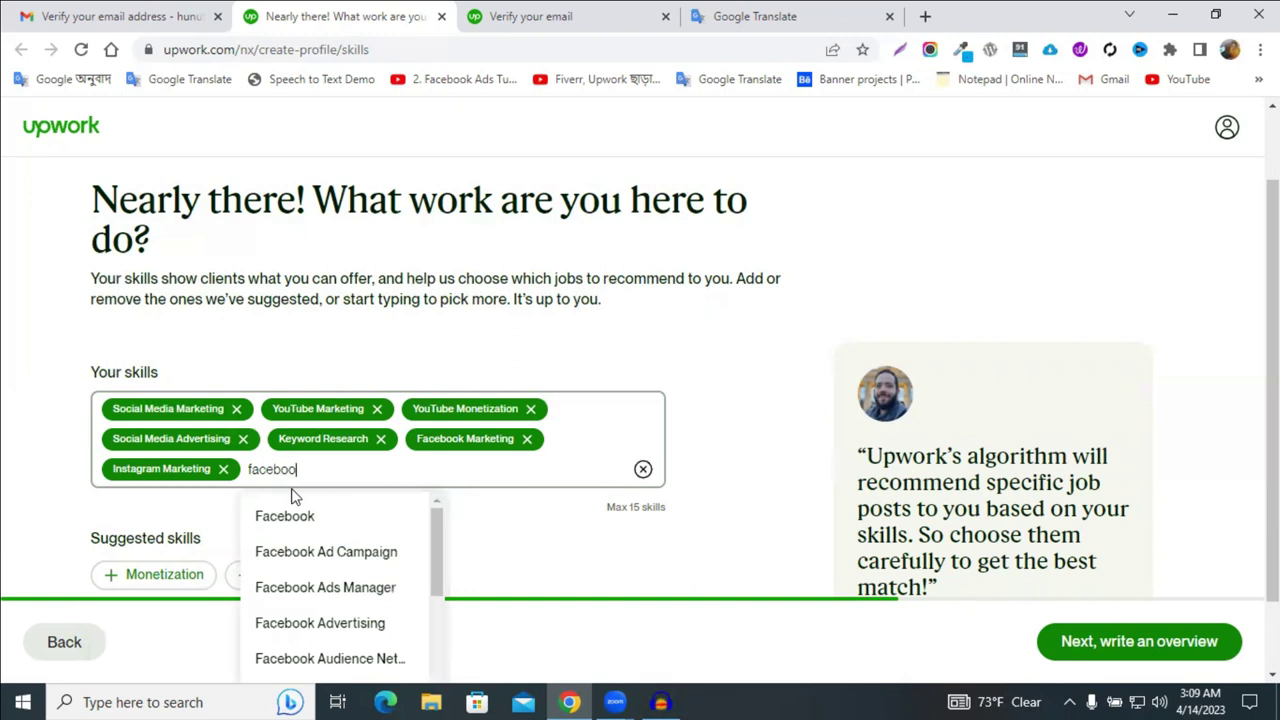
pyautogui.click(340, 526)
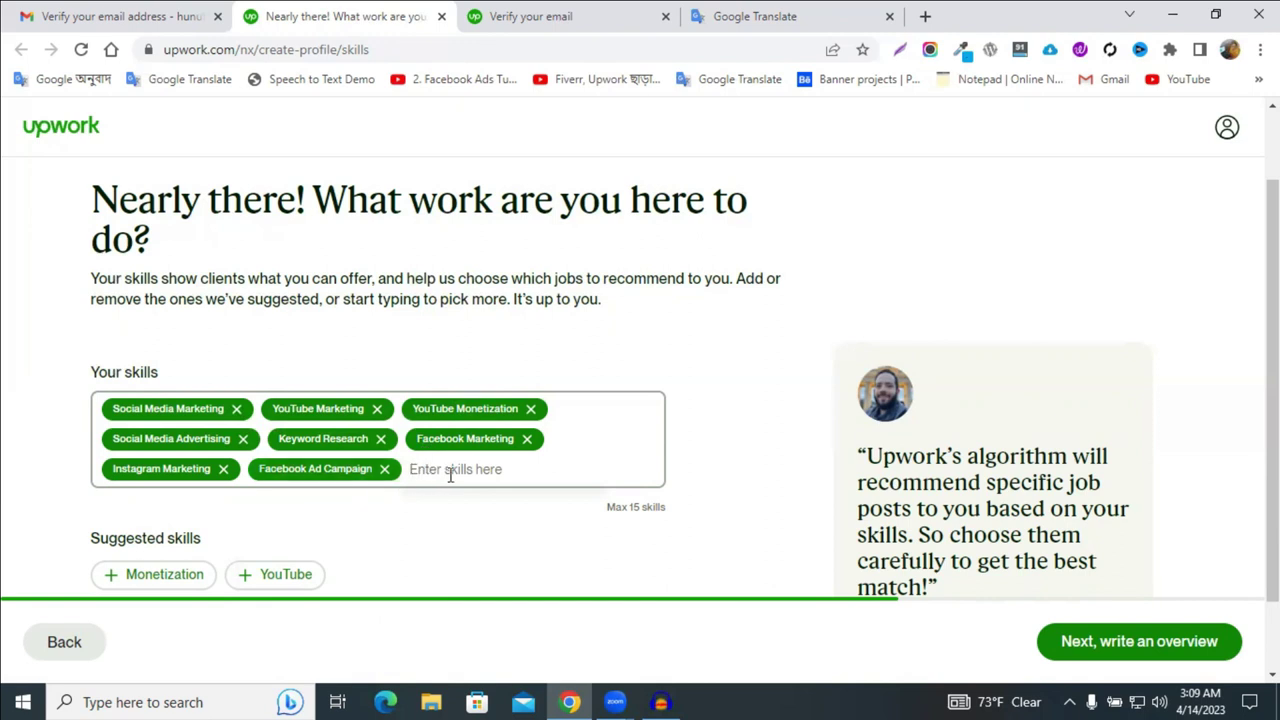
# Step: Add SEO Backlinking and Social Media Management to the profile's skills
pyautogui.write('seo')
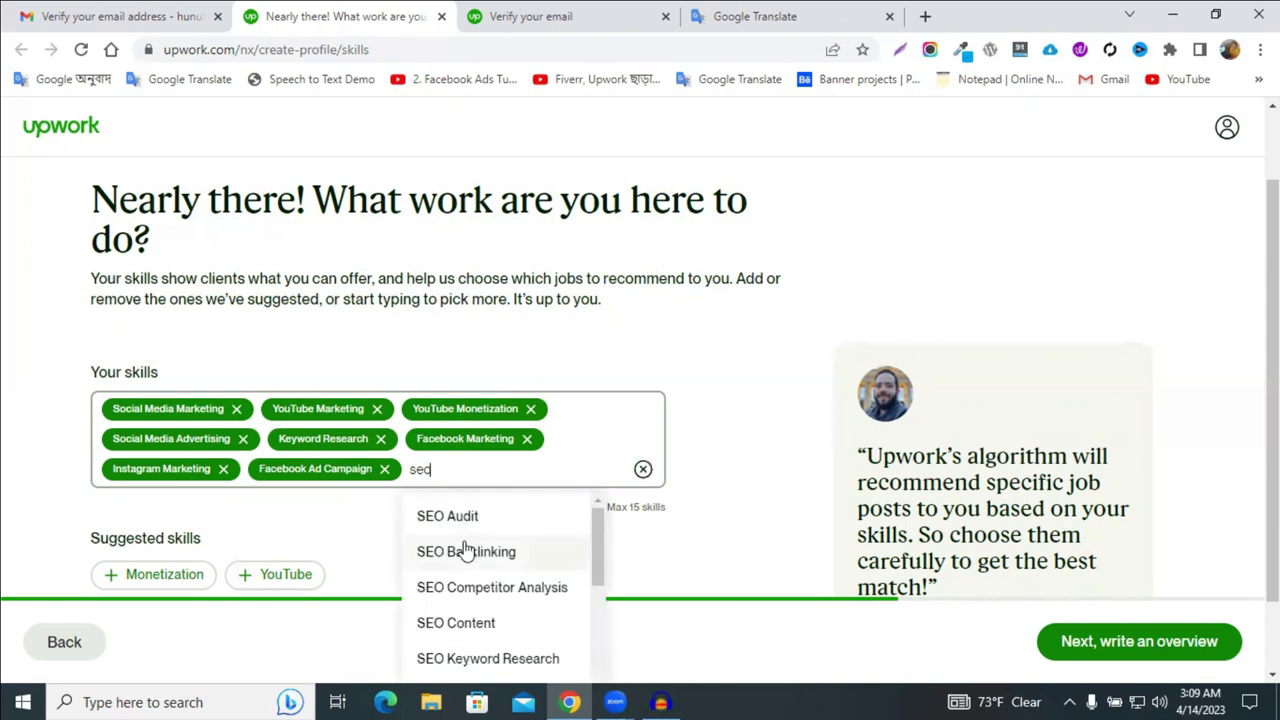
pyautogui.click(466, 551)
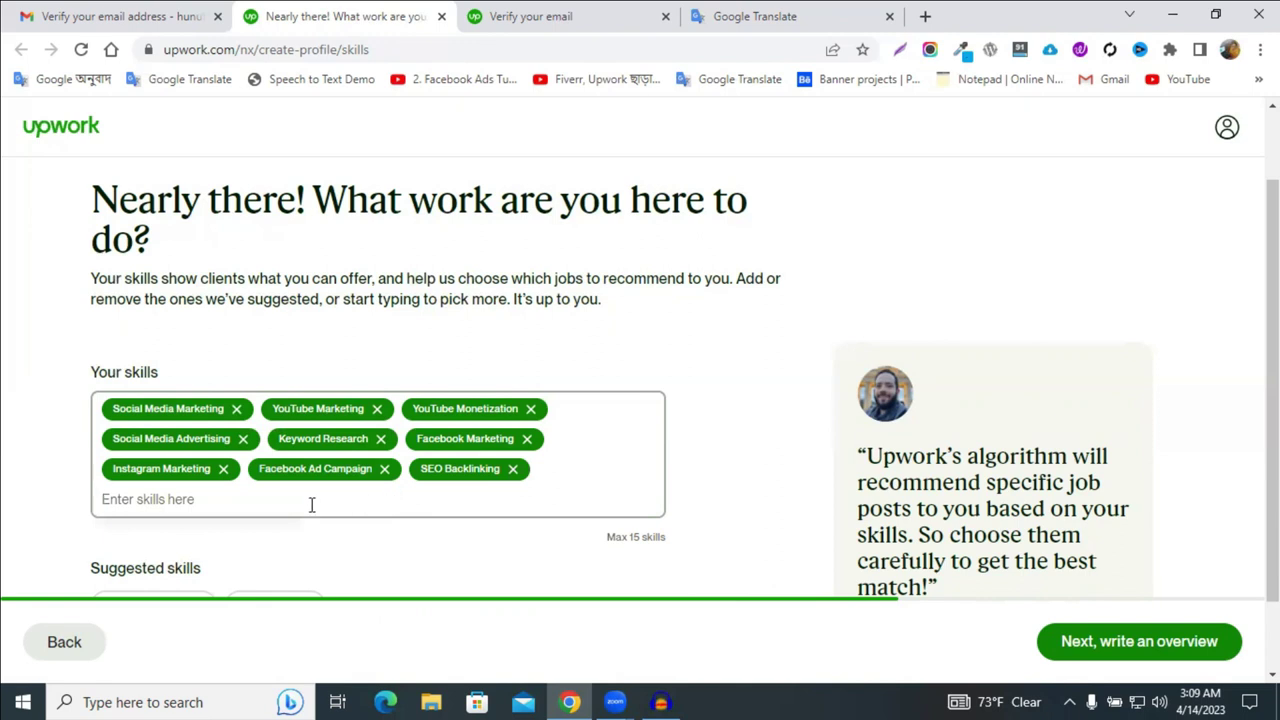
pyautogui.write('social')
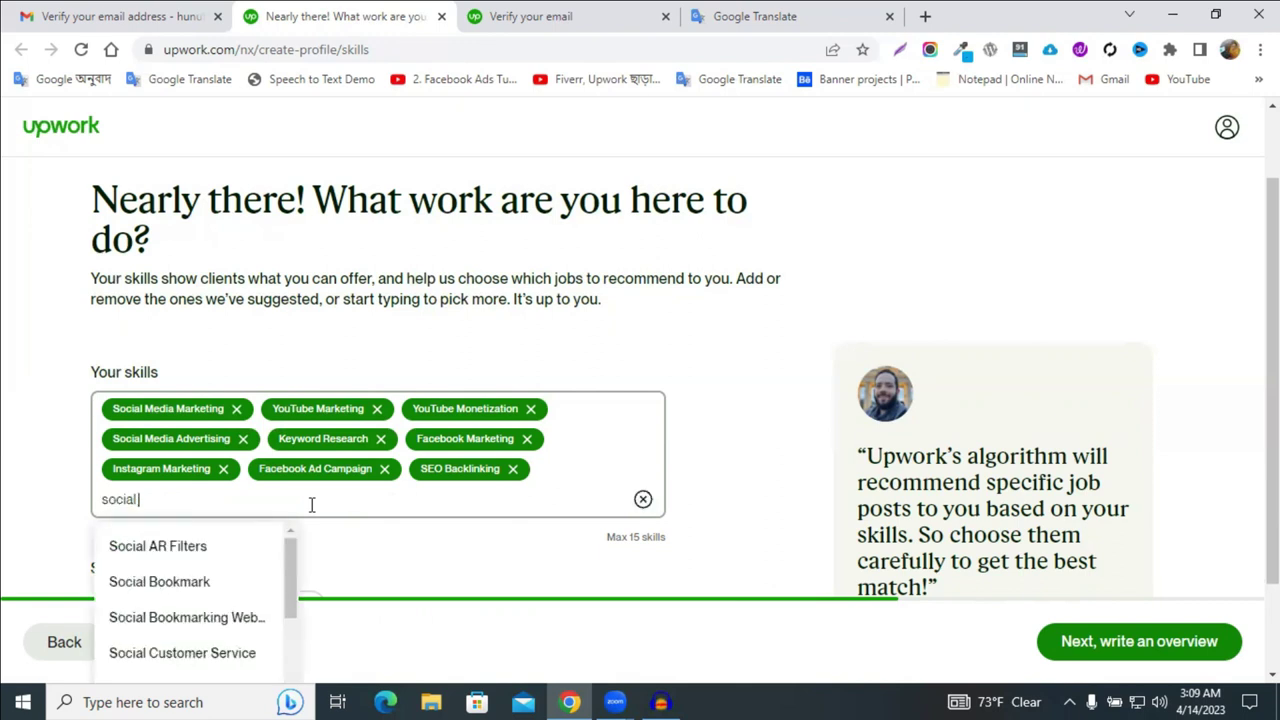
pyautogui.write(' media')
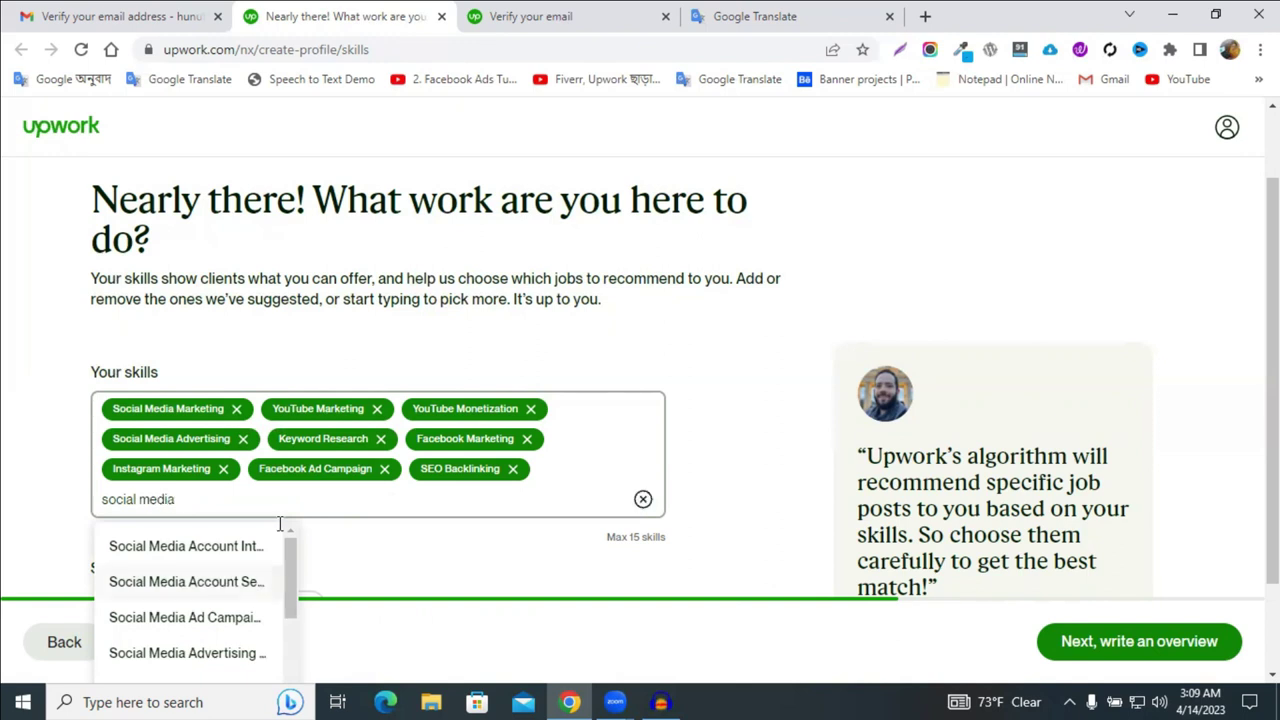
pyautogui.scroll(-1, 250, 615)
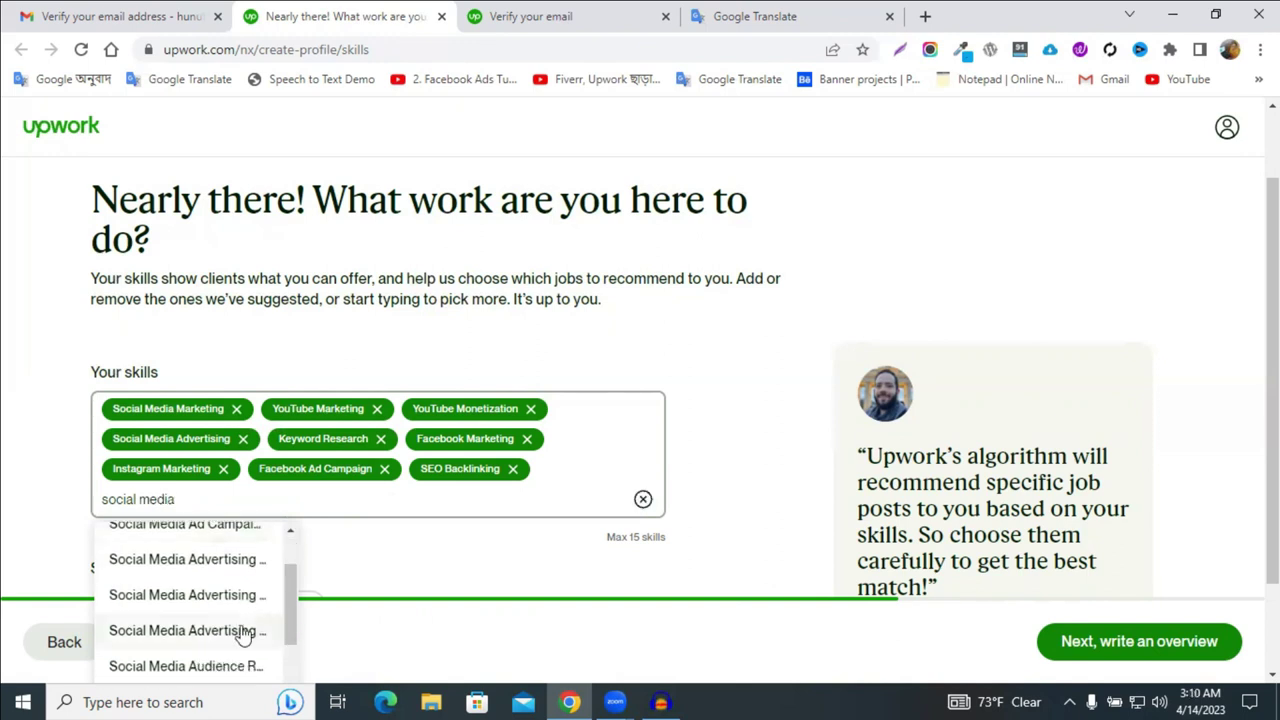
pyautogui.write('mana')
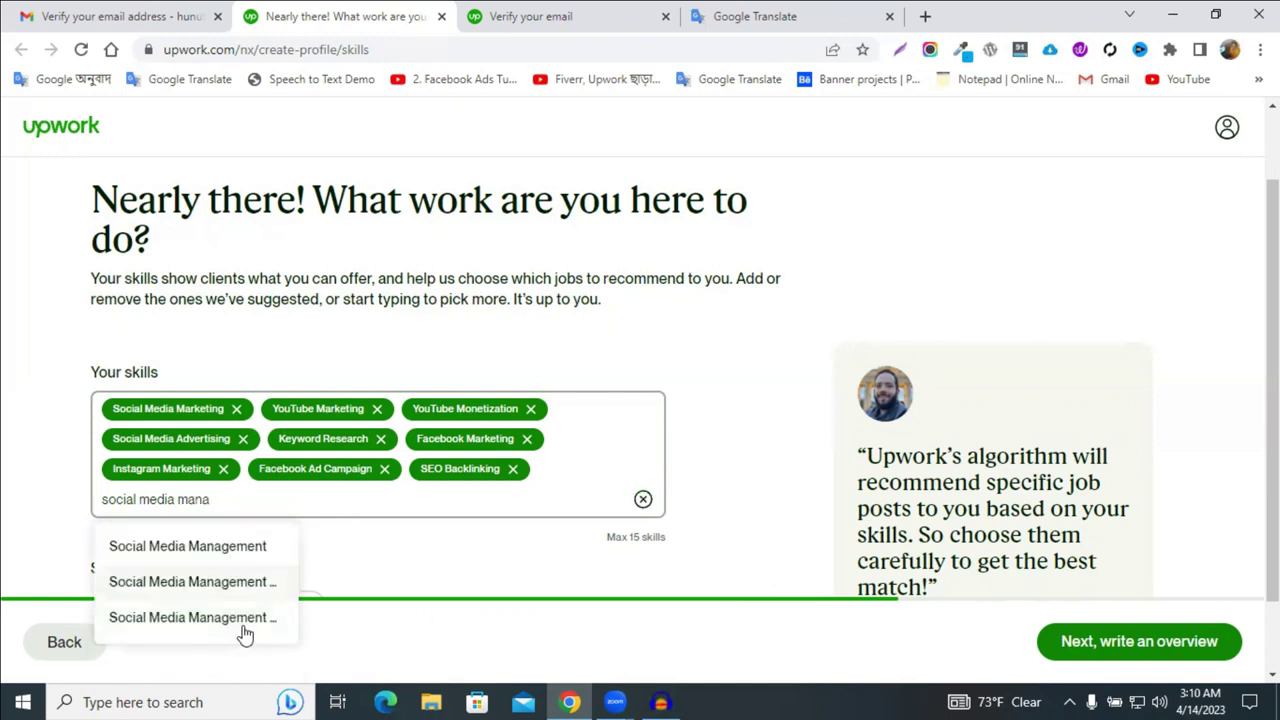
pyautogui.click(237, 546)
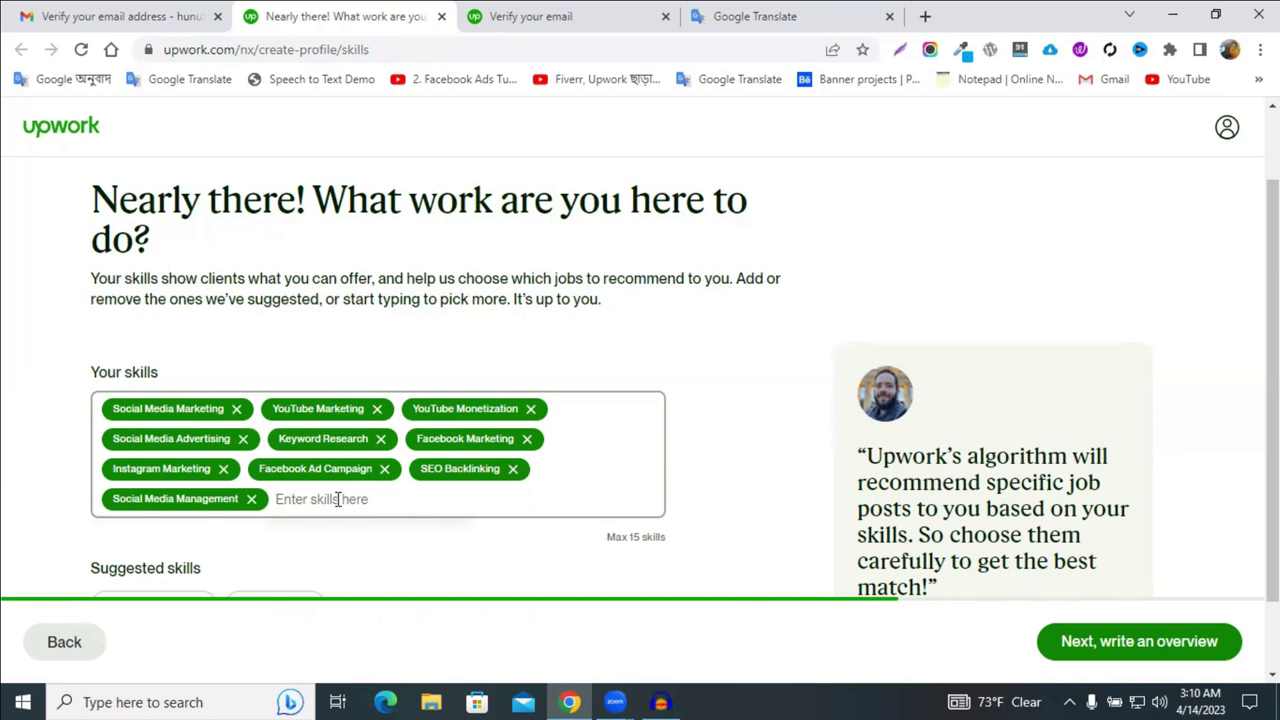
# Step: Add YouTube SEO and YouTube Subscribers to the profile's skills
pyautogui.write('youtube seo')
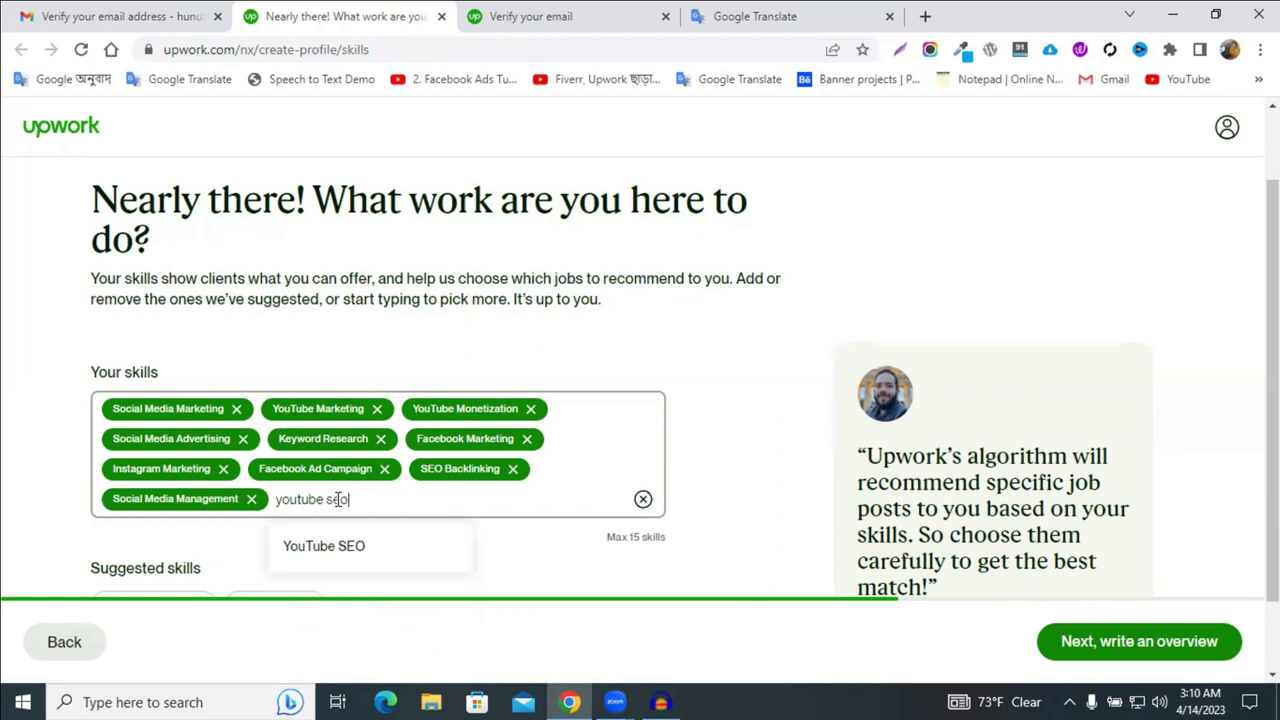
pyautogui.click(340, 548)
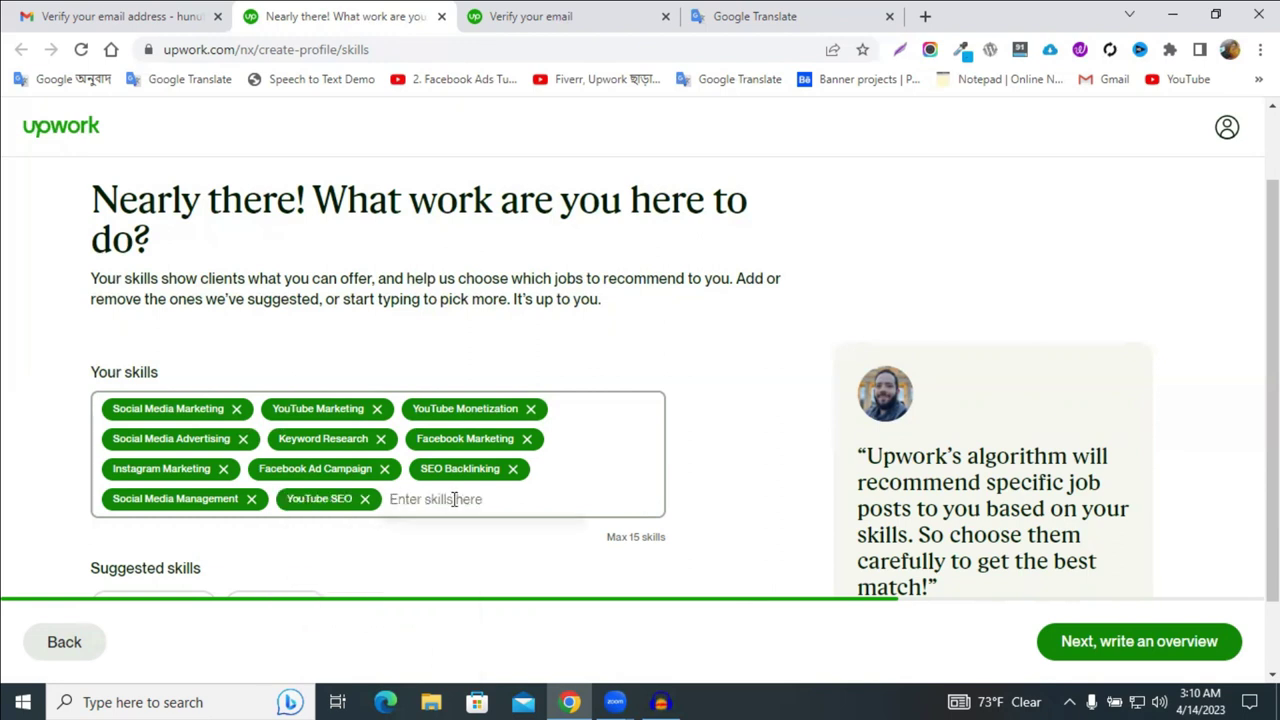
pyautogui.write('you')
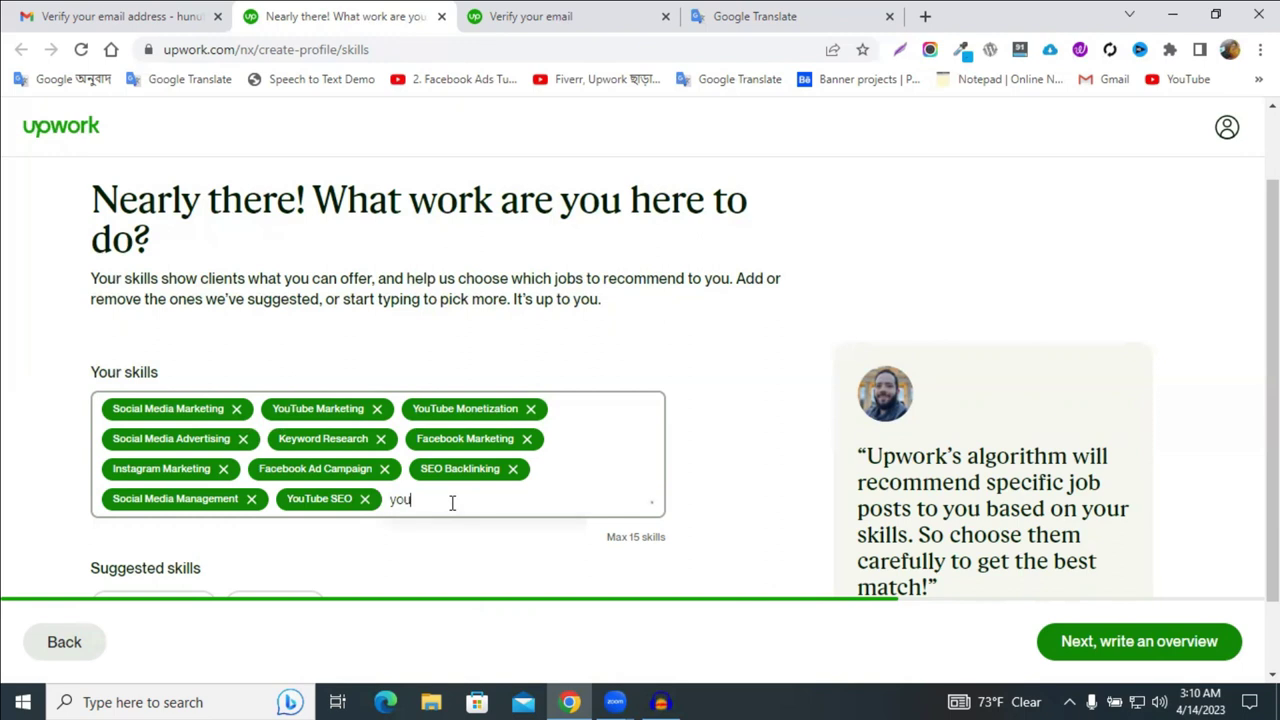
pyautogui.write('tube sub')
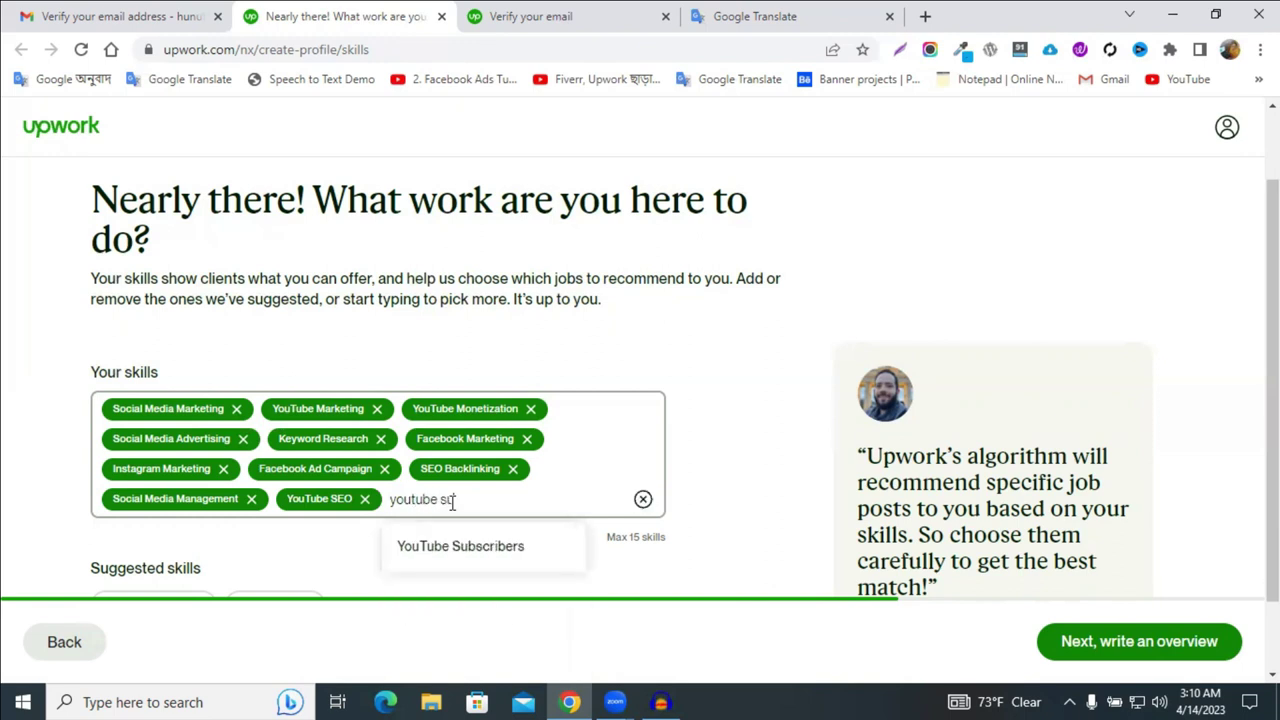
pyautogui.click(460, 543)
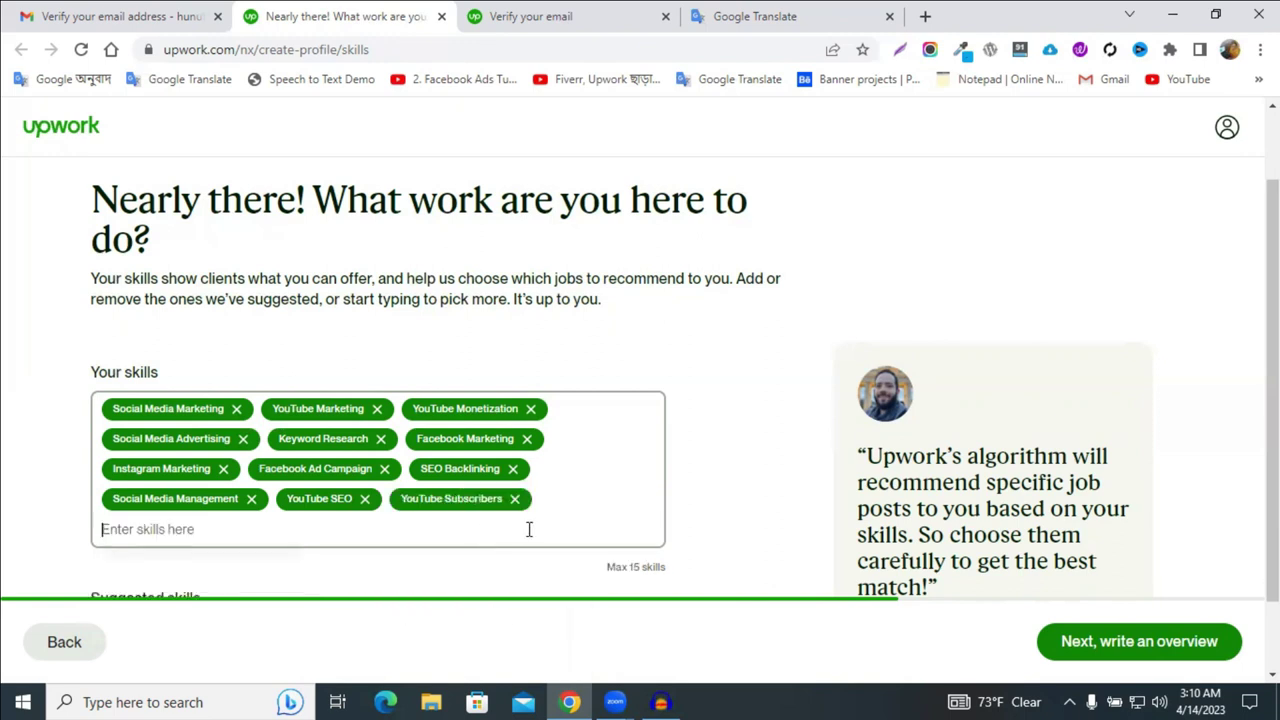
# Step: Search the skills for "facebook fo" and "facebook li", browse the general "facebook" matches, and clear the search
pyautogui.write('face')
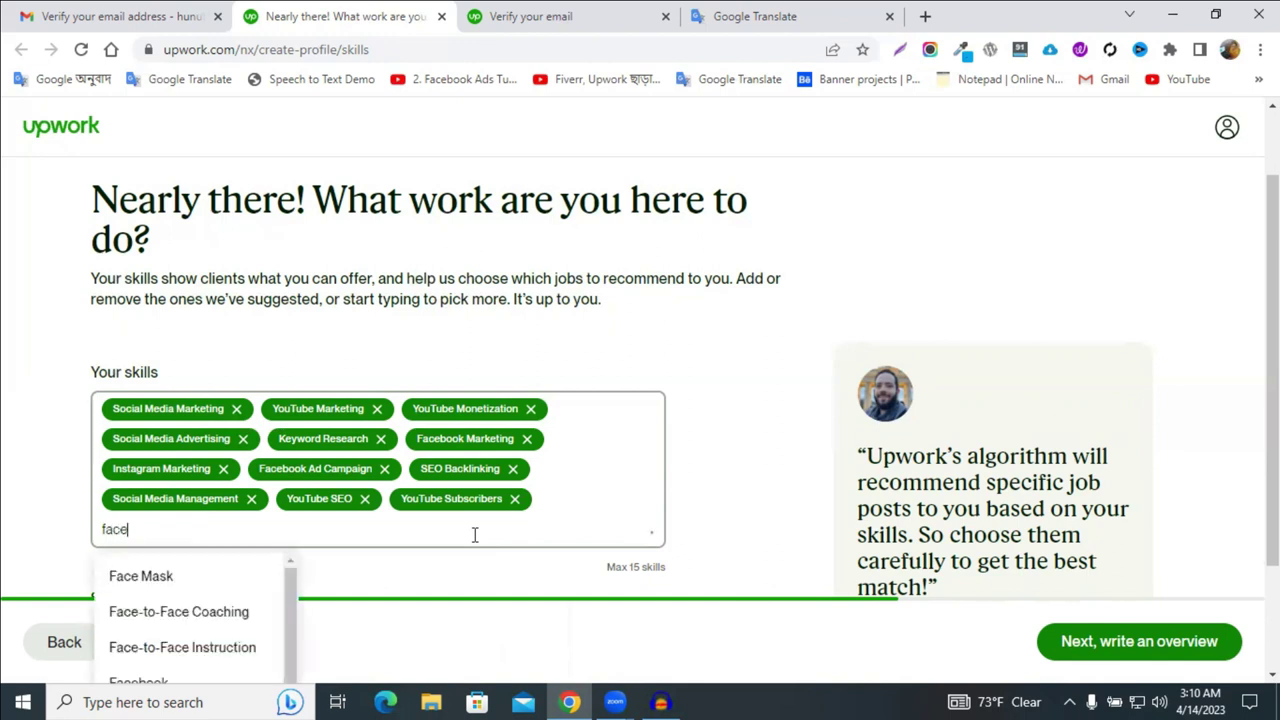
pyautogui.write('book')
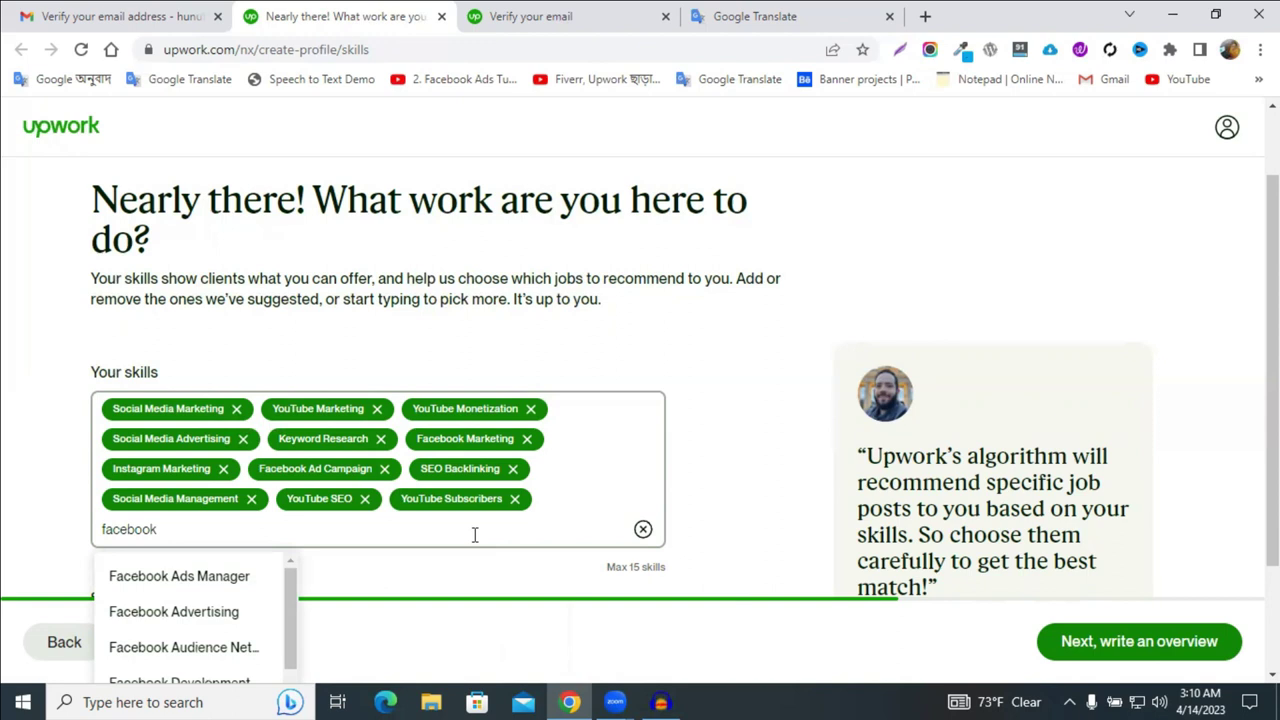
pyautogui.write(' fo')
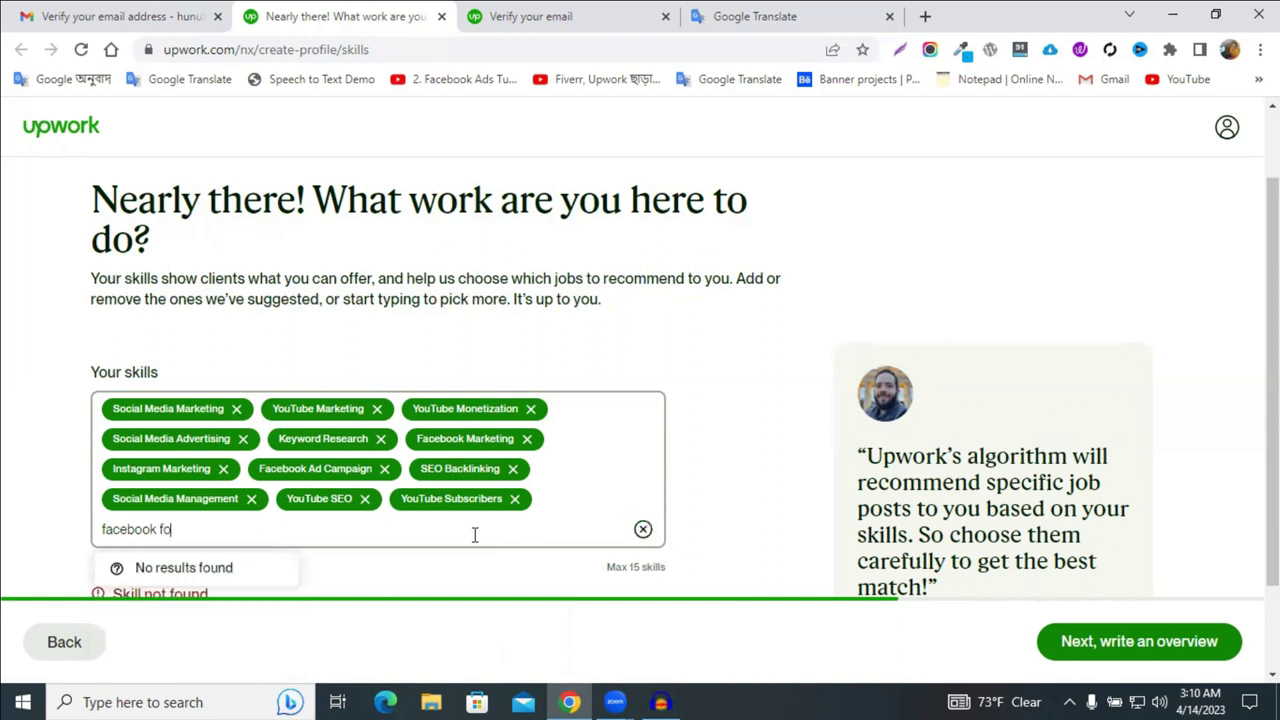
pyautogui.press('BackSpace')
pyautogui.press('BackSpace')
pyautogui.press('BackSpace')
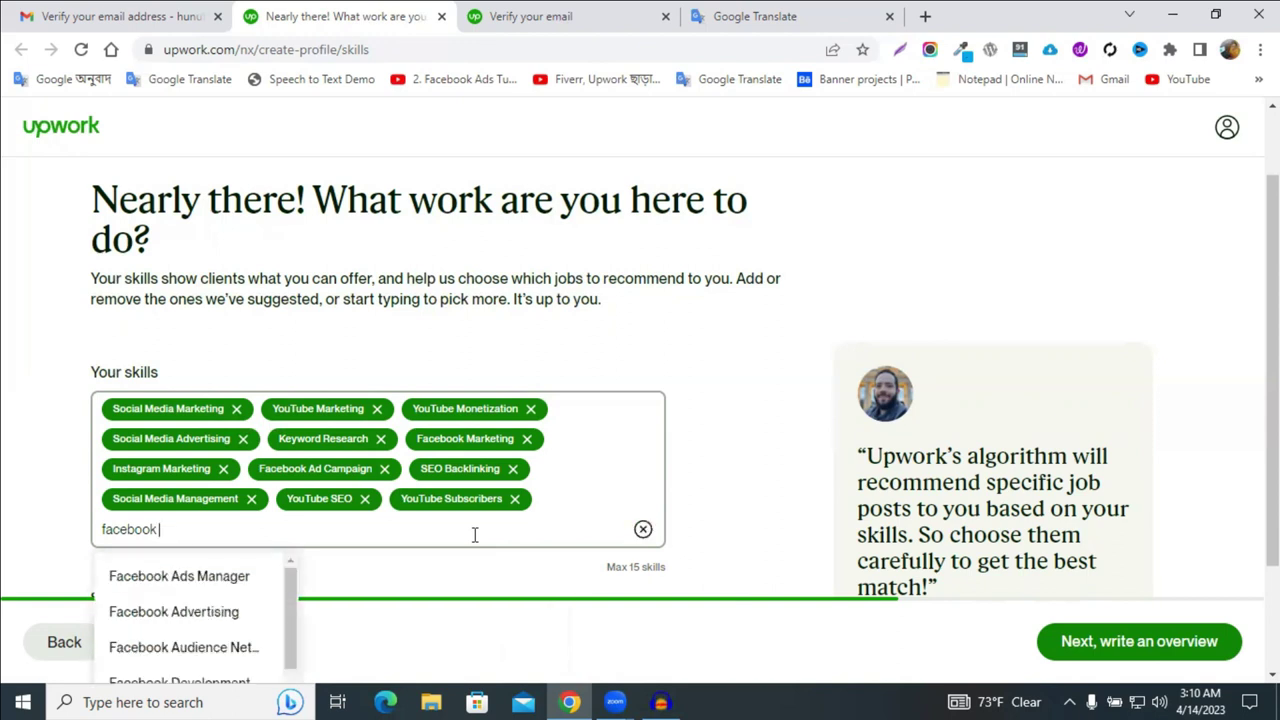
pyautogui.write('li')
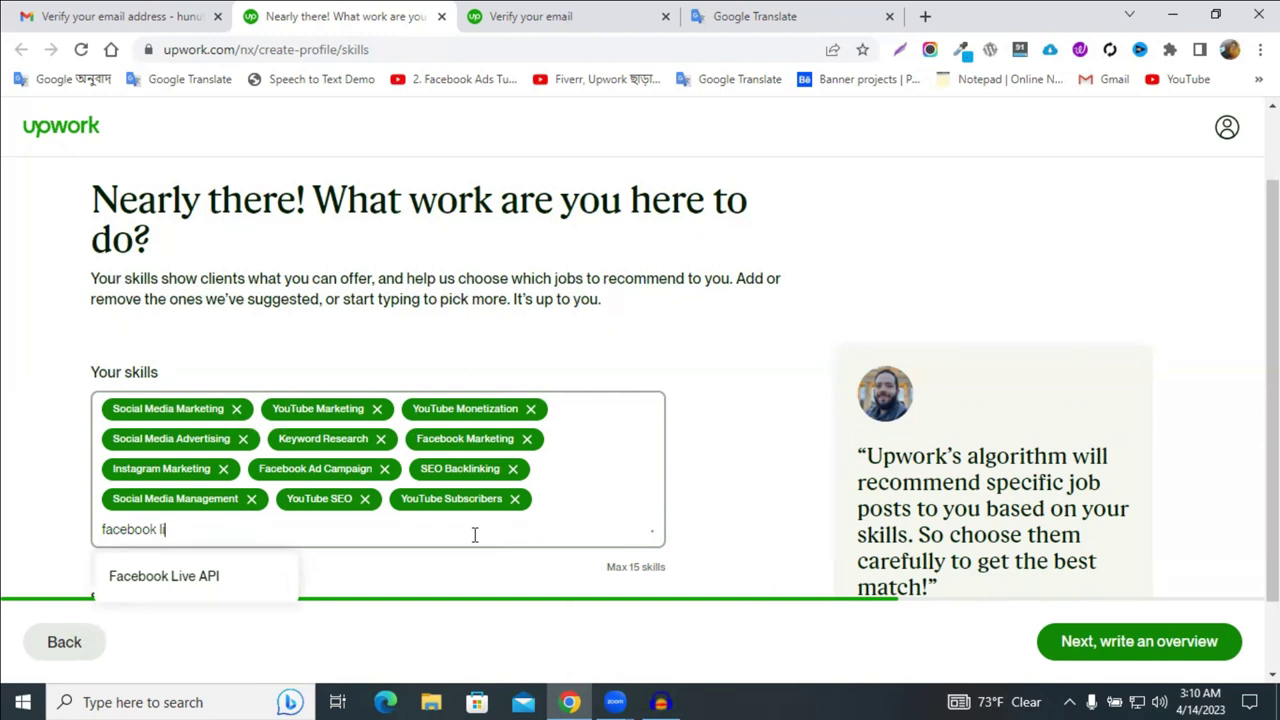
pyautogui.write('k')
pyautogui.press('BackSpace')
pyautogui.press('BackSpace')
pyautogui.press('BackSpace')
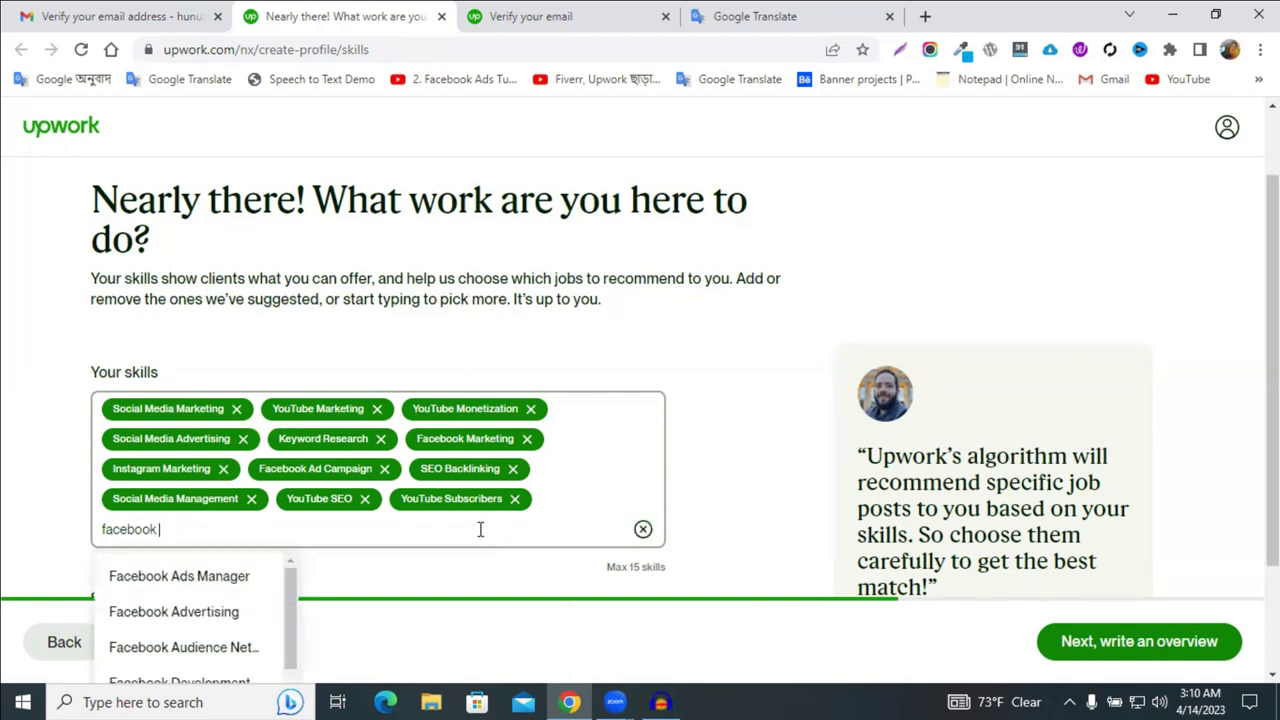
pyautogui.scroll(-5, 150, 636)
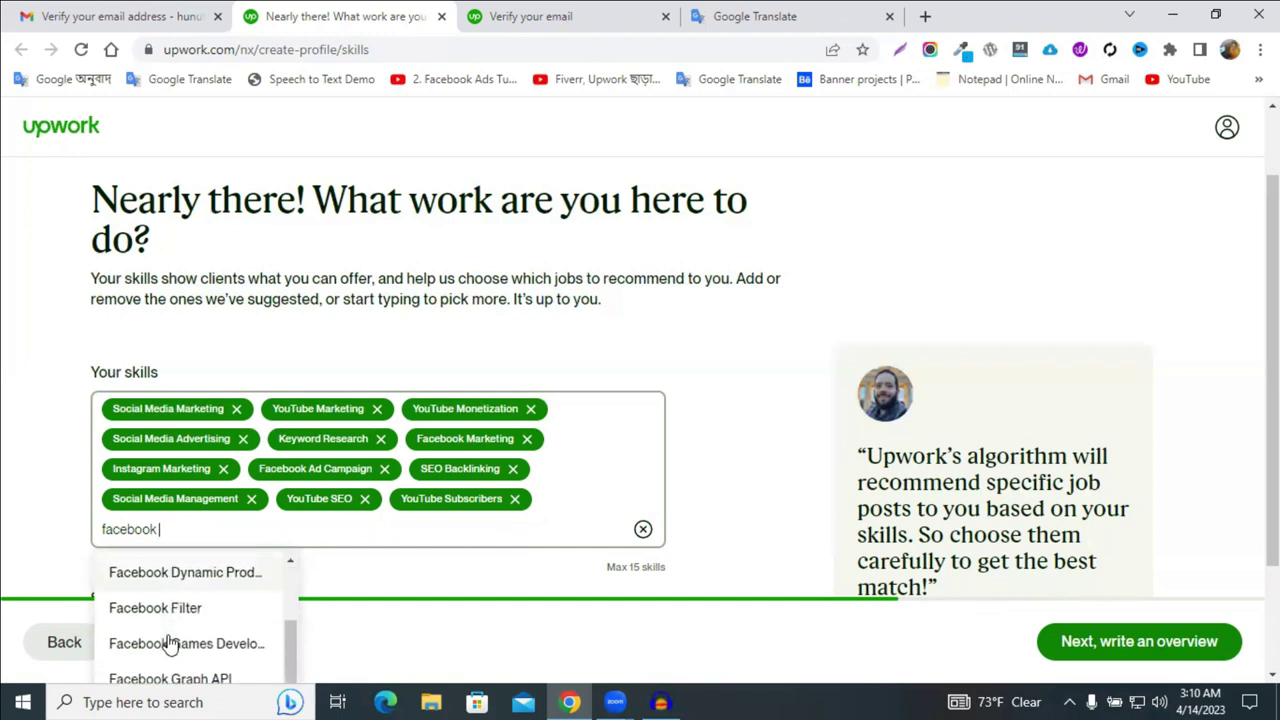
pyautogui.scroll(-3, 218, 640)
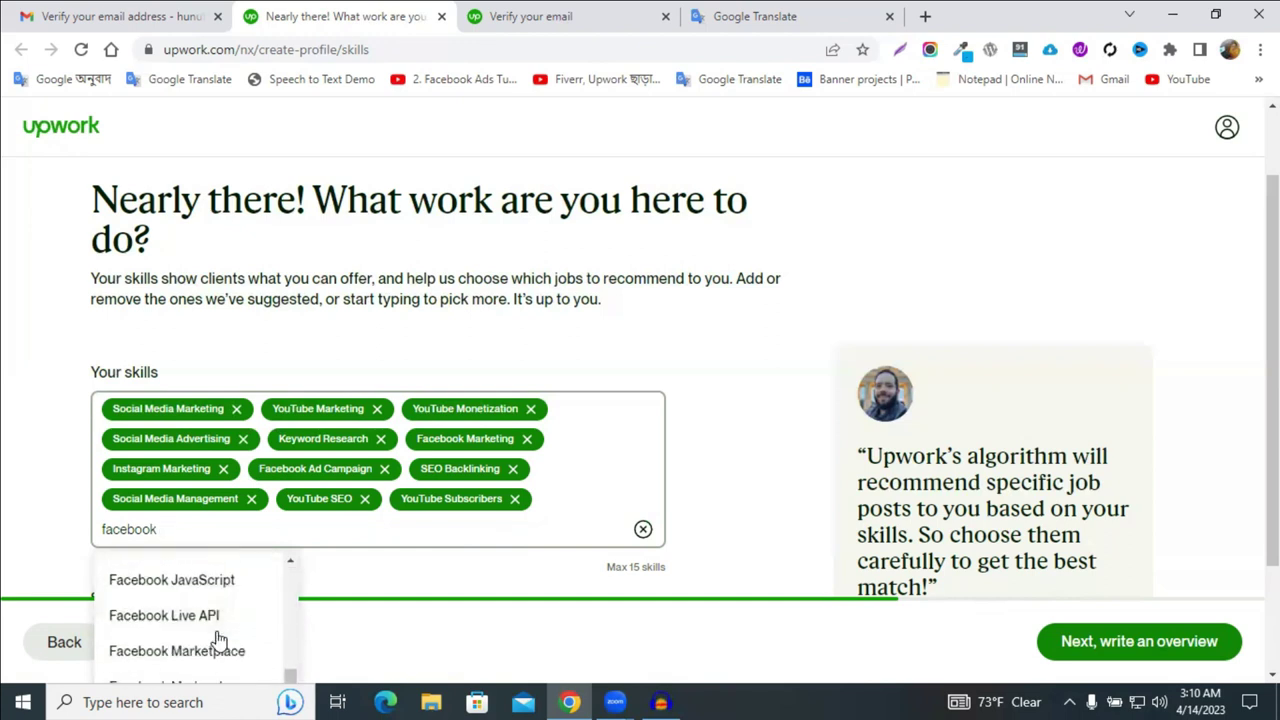
pyautogui.scroll(-2, 240, 640)
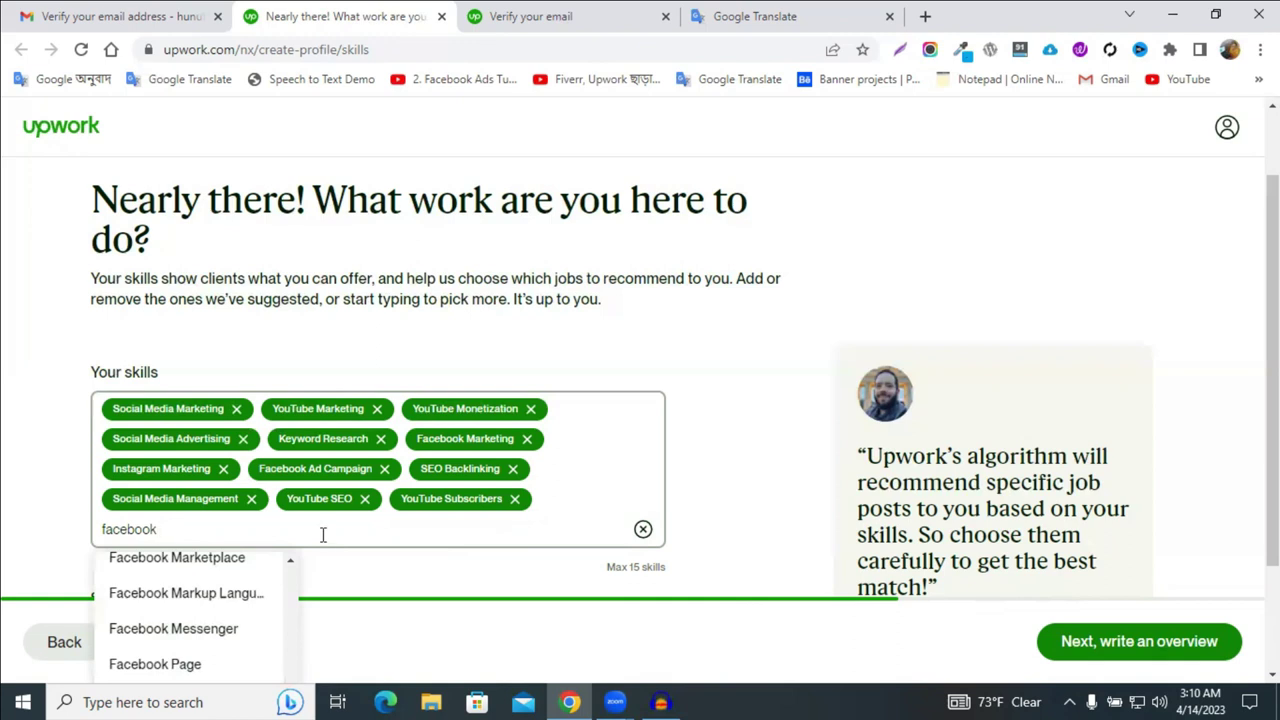
pyautogui.hotkey('ctrl', 'a')
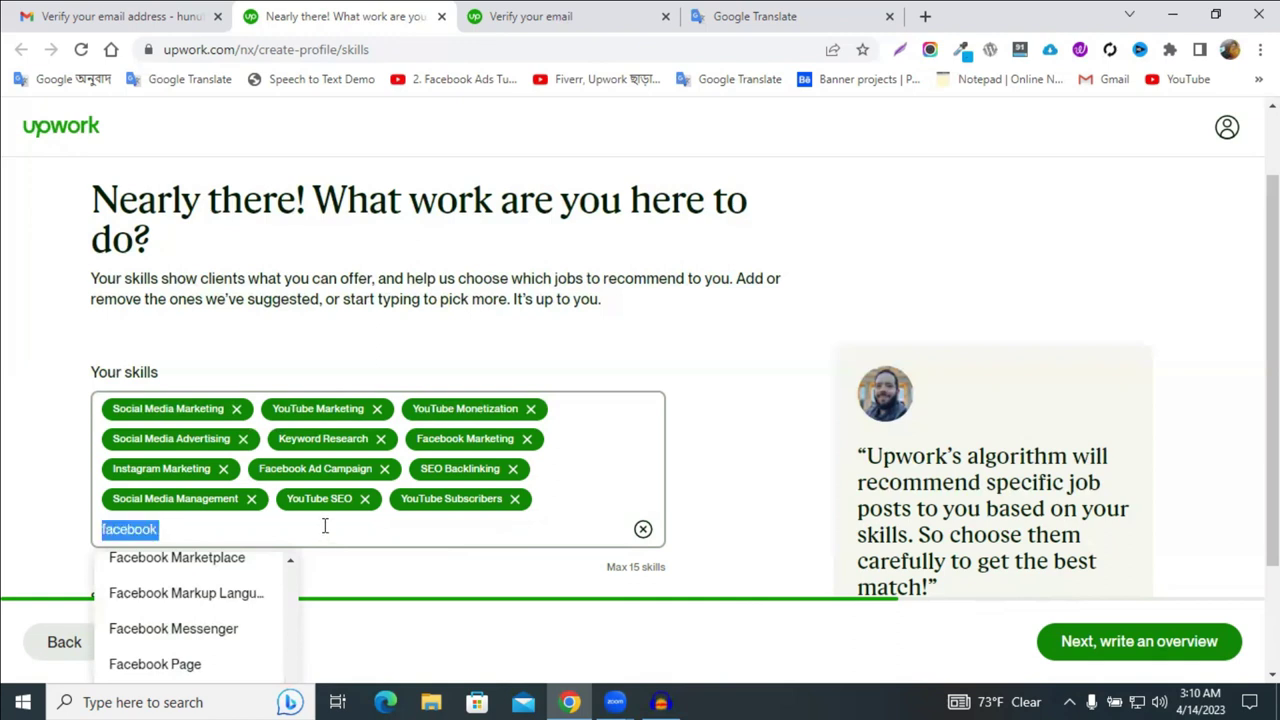
pyautogui.press('BackSpace')
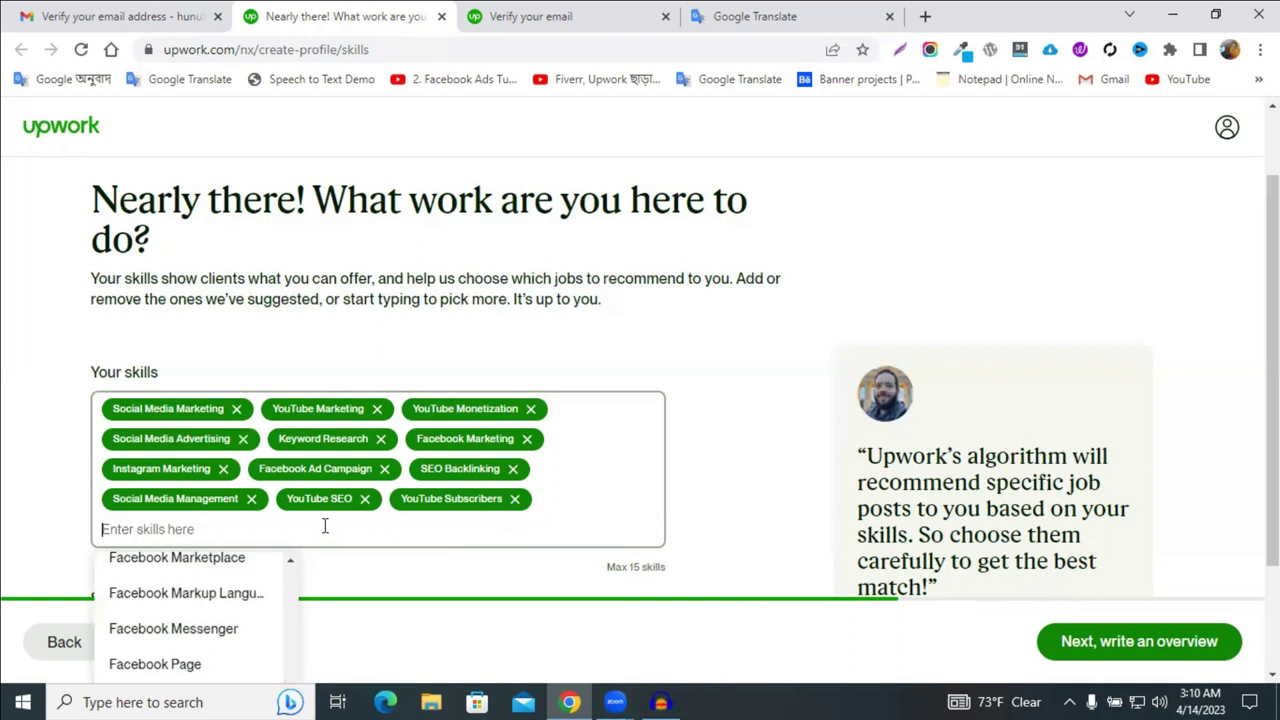
# Step: Try to find a skill matching "on page seo", including with an underscore after "on", and clear the entry
pyautogui.write('on')
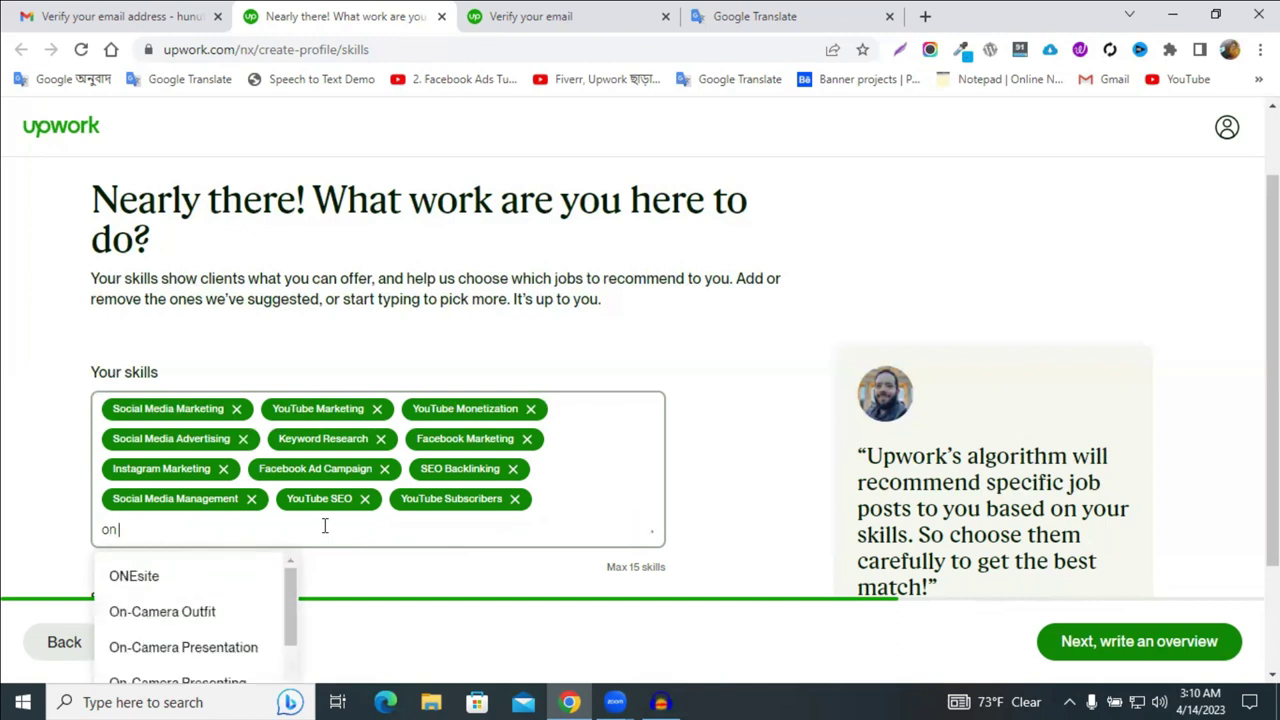
pyautogui.write(' page ')
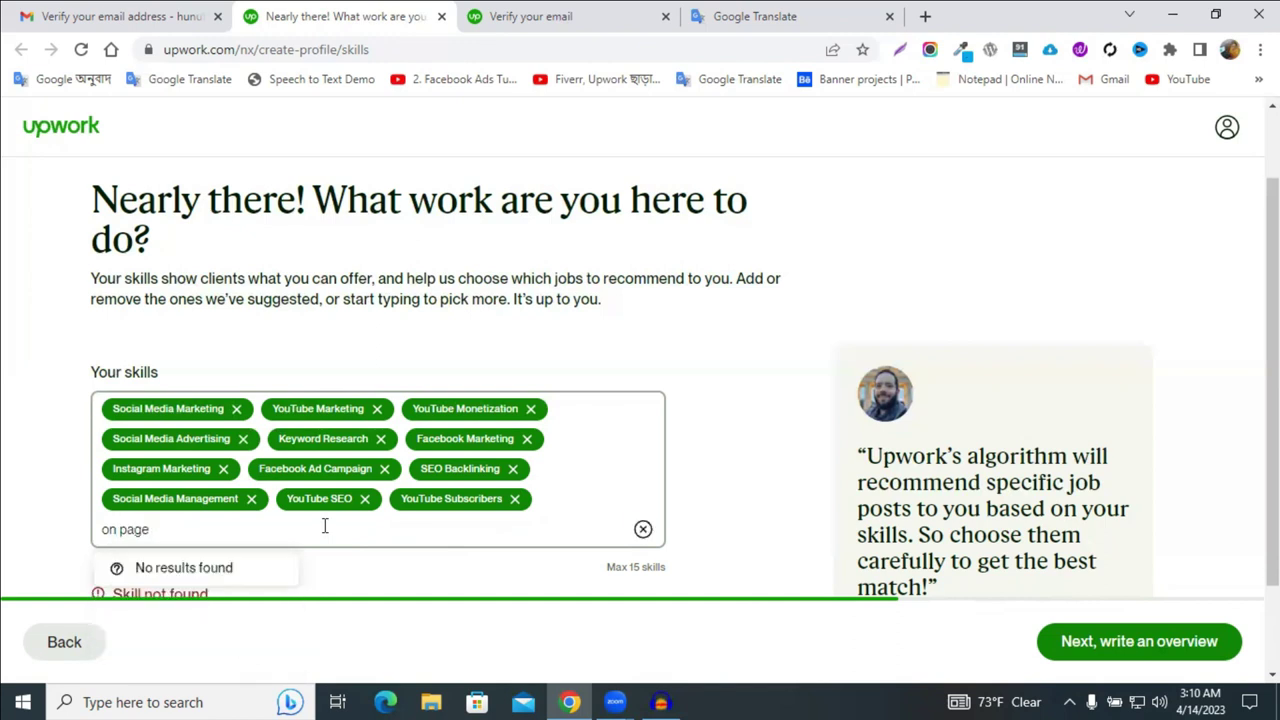
pyautogui.write('seo')
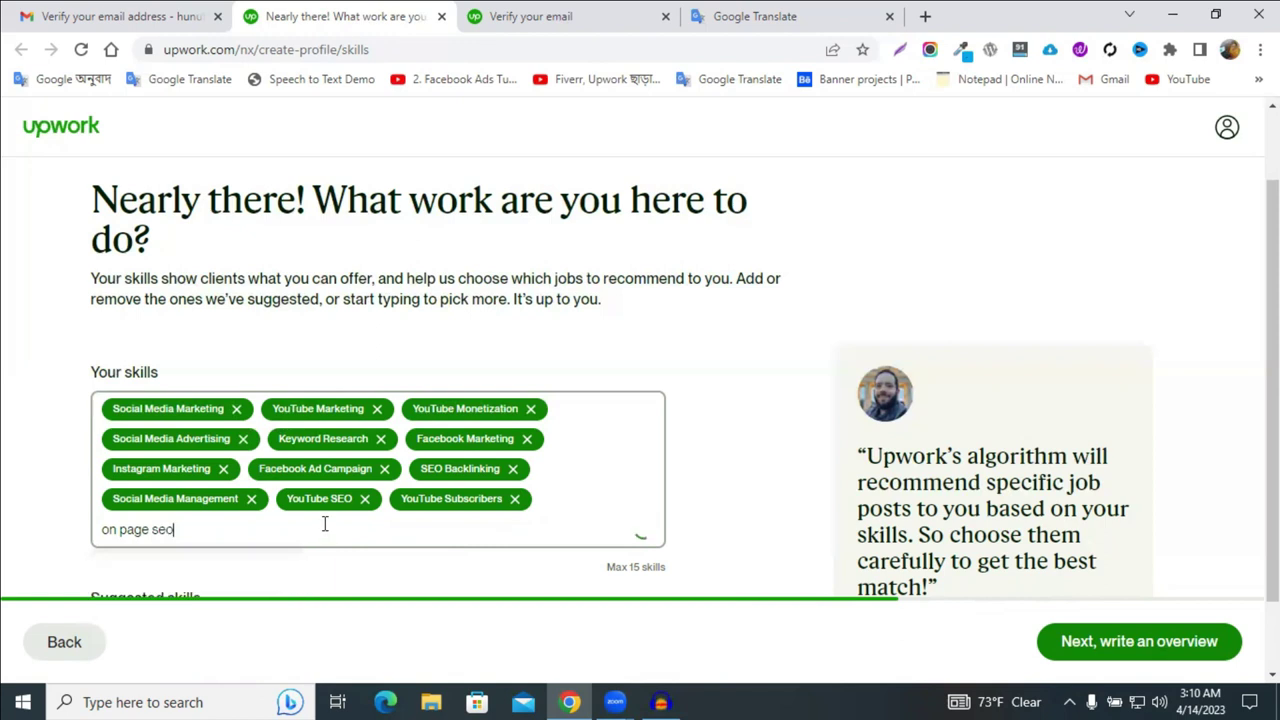
pyautogui.tripleClick(168, 532)
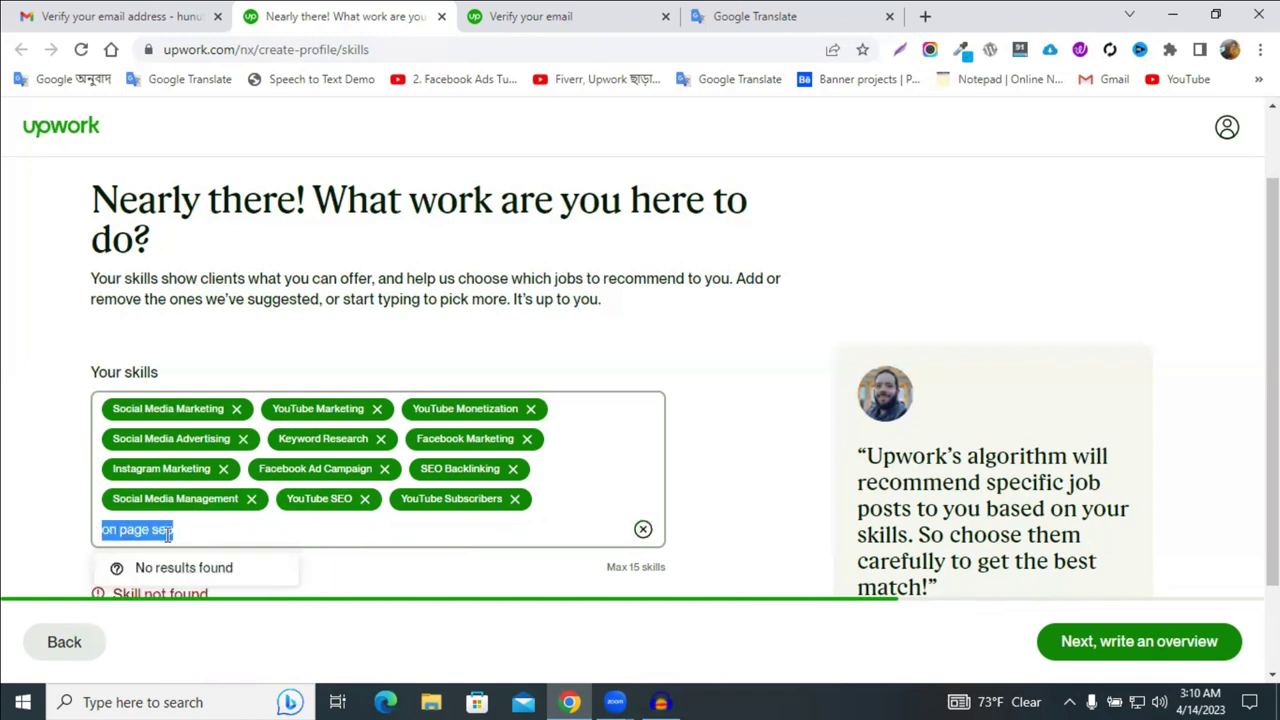
pyautogui.click(139, 531)
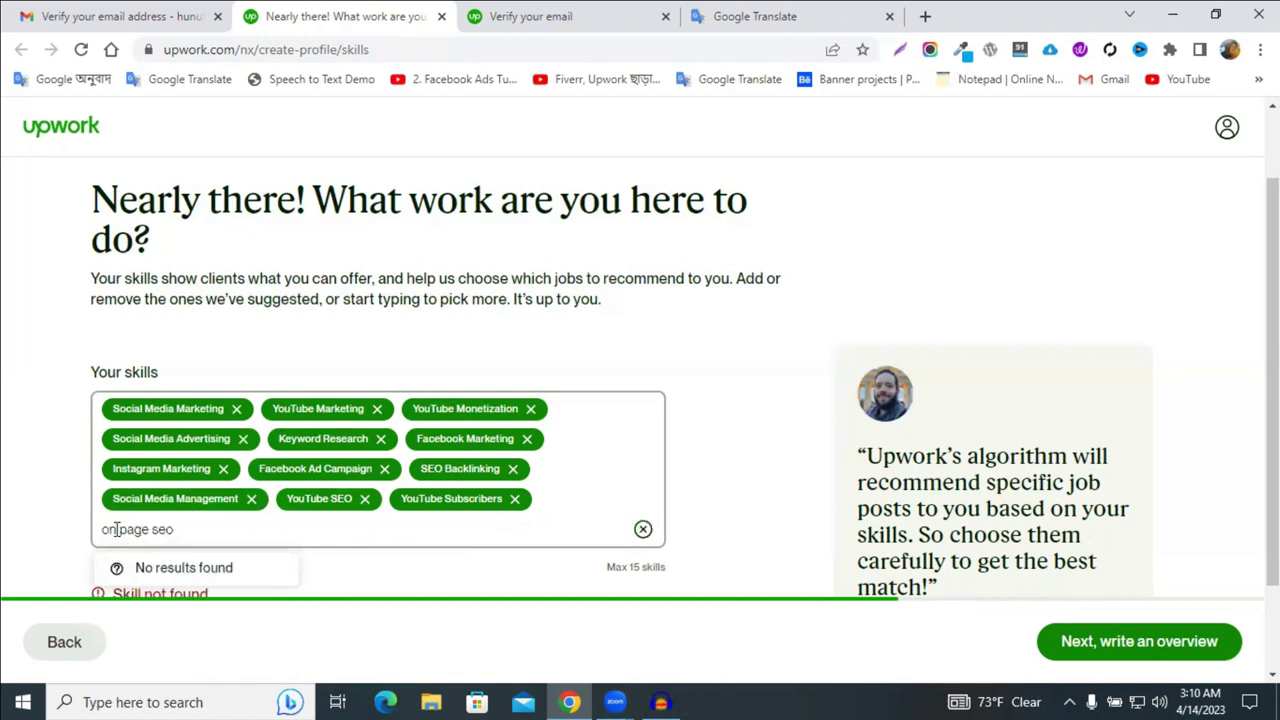
pyautogui.doubleClick(118, 530)
pyautogui.click(118, 530)
pyautogui.press('BackSpace')
pyautogui.write('_')
pyautogui.hotkey('ctrl', 'a')
pyautogui.press('BackSpace')
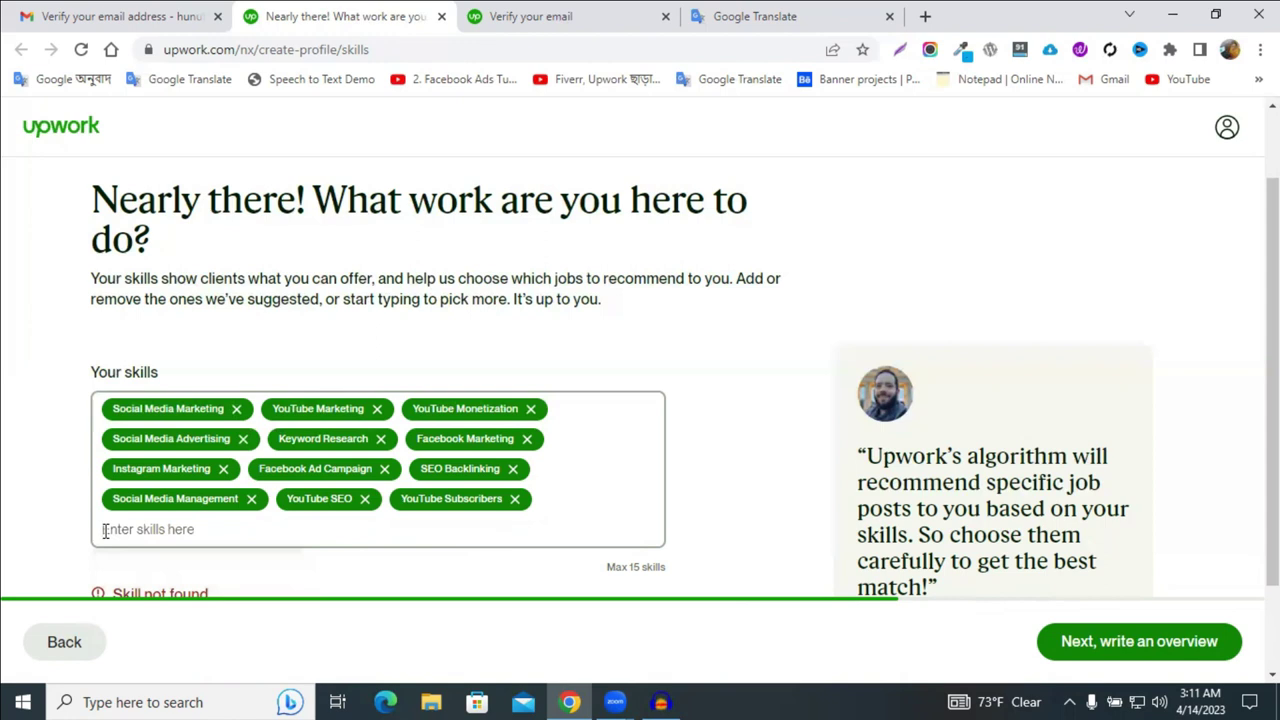
# Step: Find the "On-Page" matches and add On-Page SEO to the profile's skills
pyautogui.write('On')
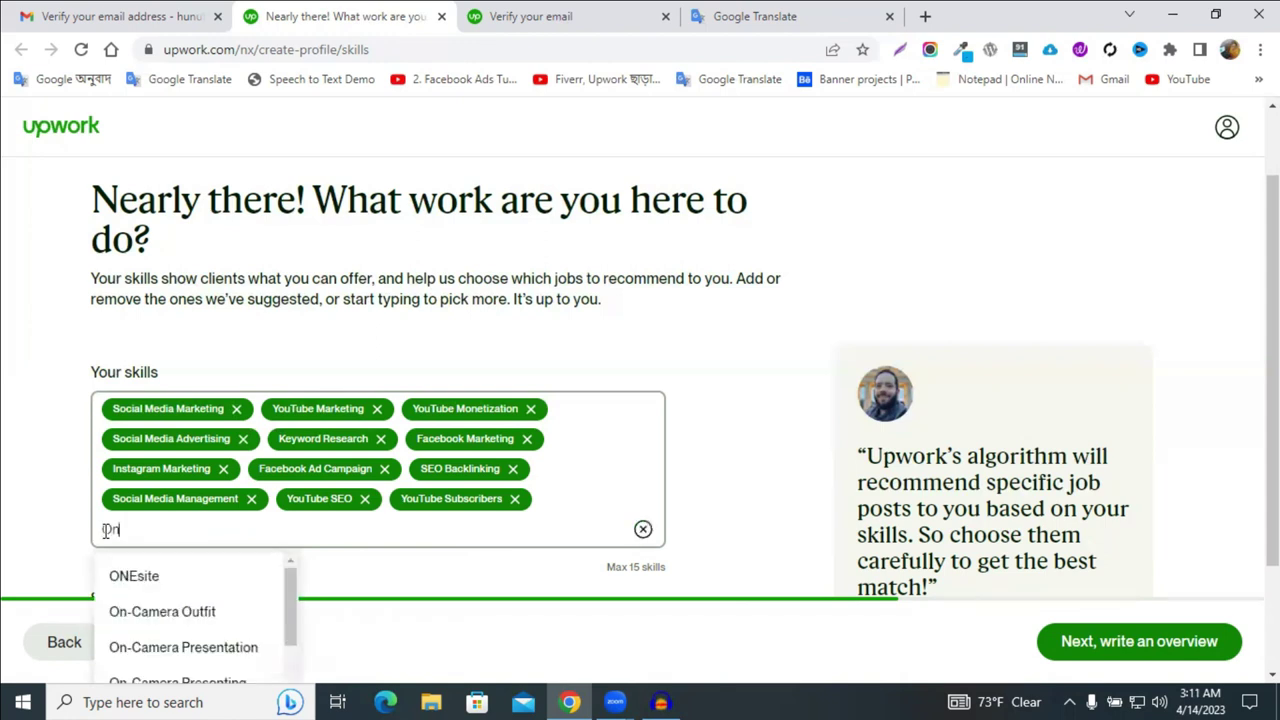
pyautogui.write('_')
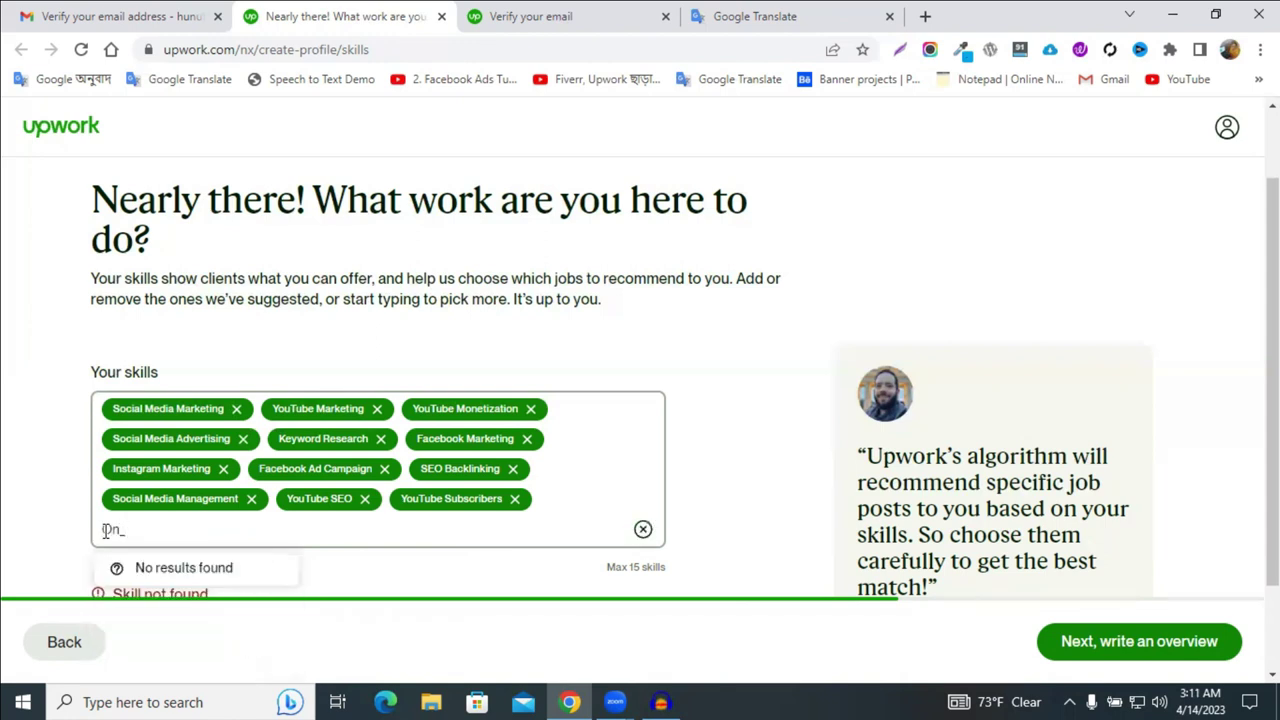
pyautogui.press('BackSpace')
pyautogui.write('-')
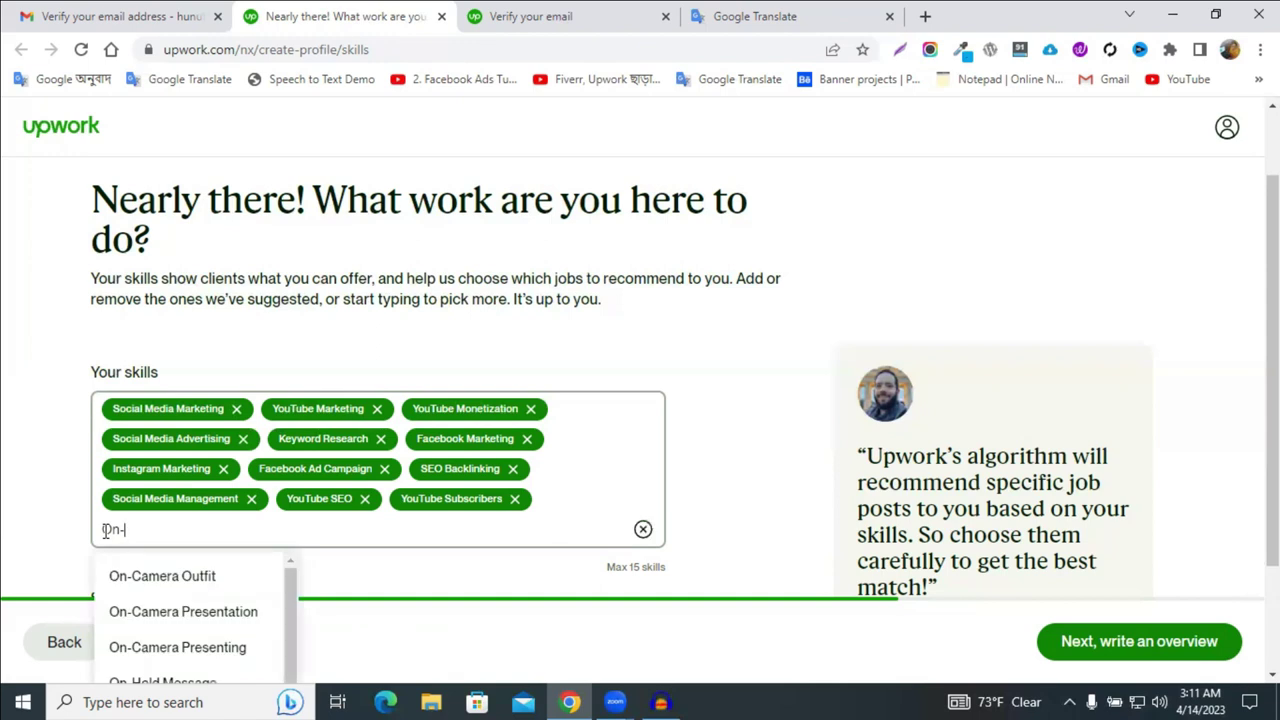
pyautogui.write('Page')
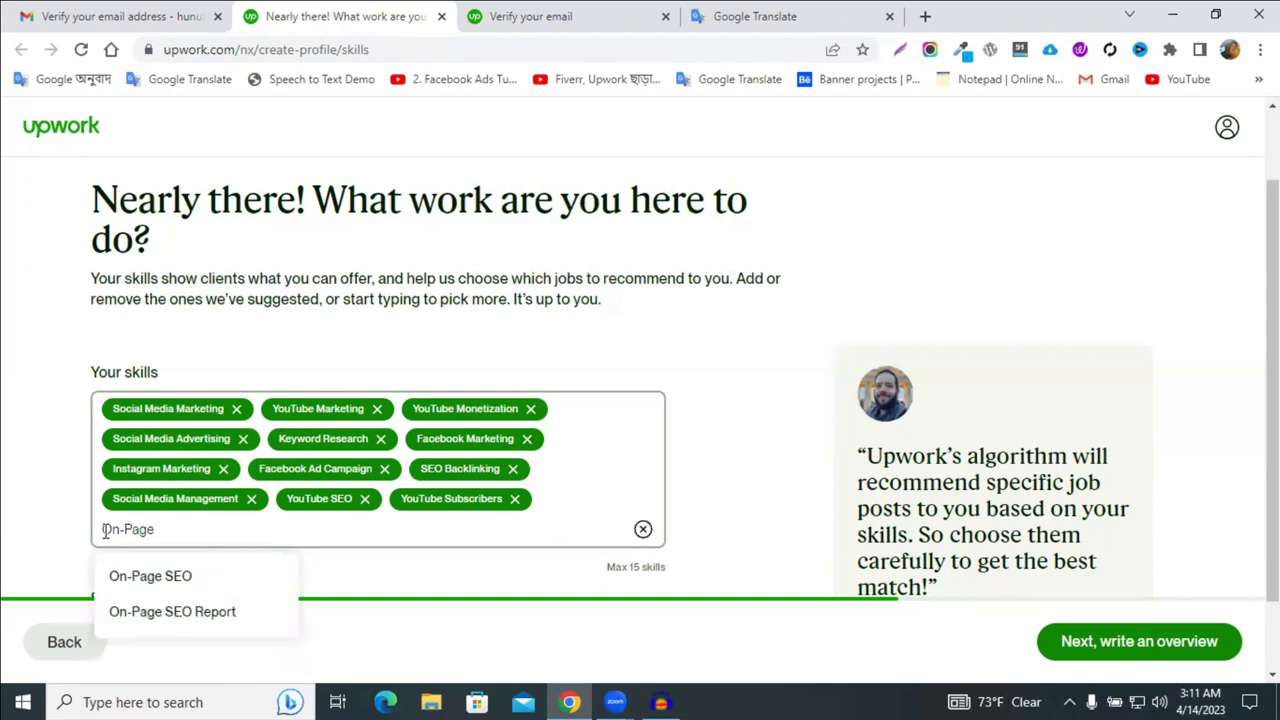
pyautogui.click(180, 580)
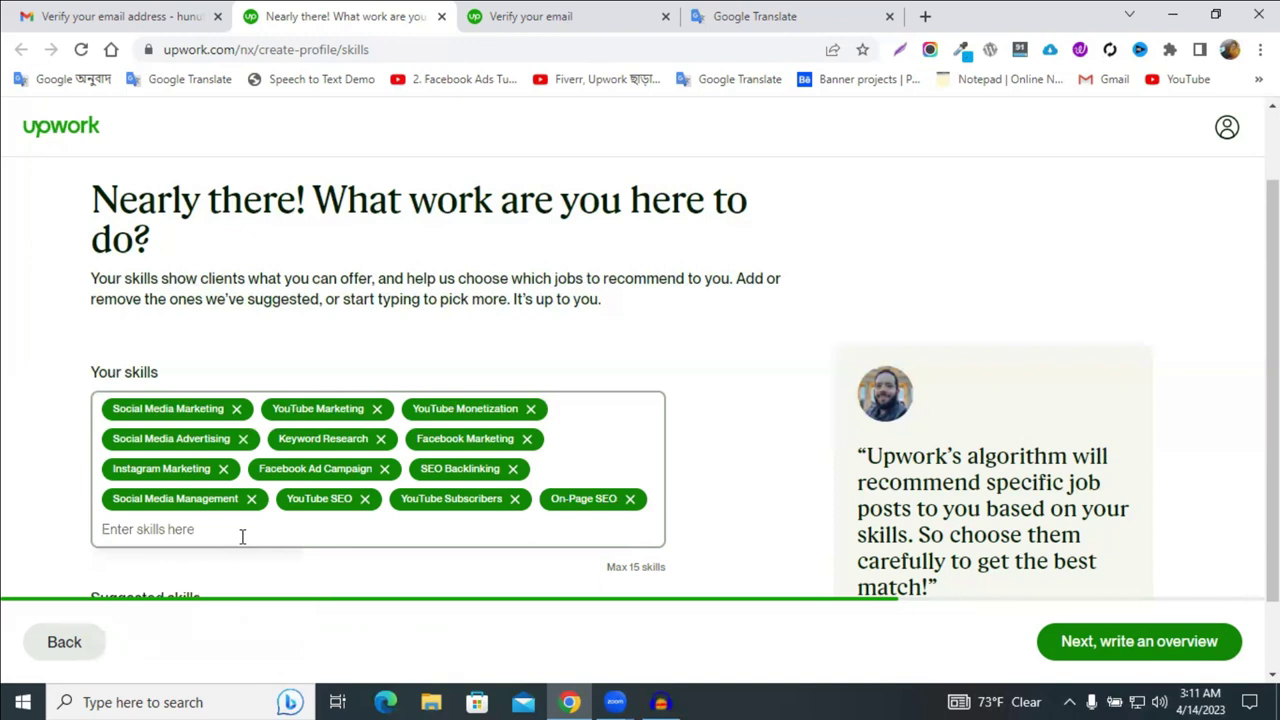
# Step: Find and add Technical SEO to the profile's skills
pyautogui.write('T')
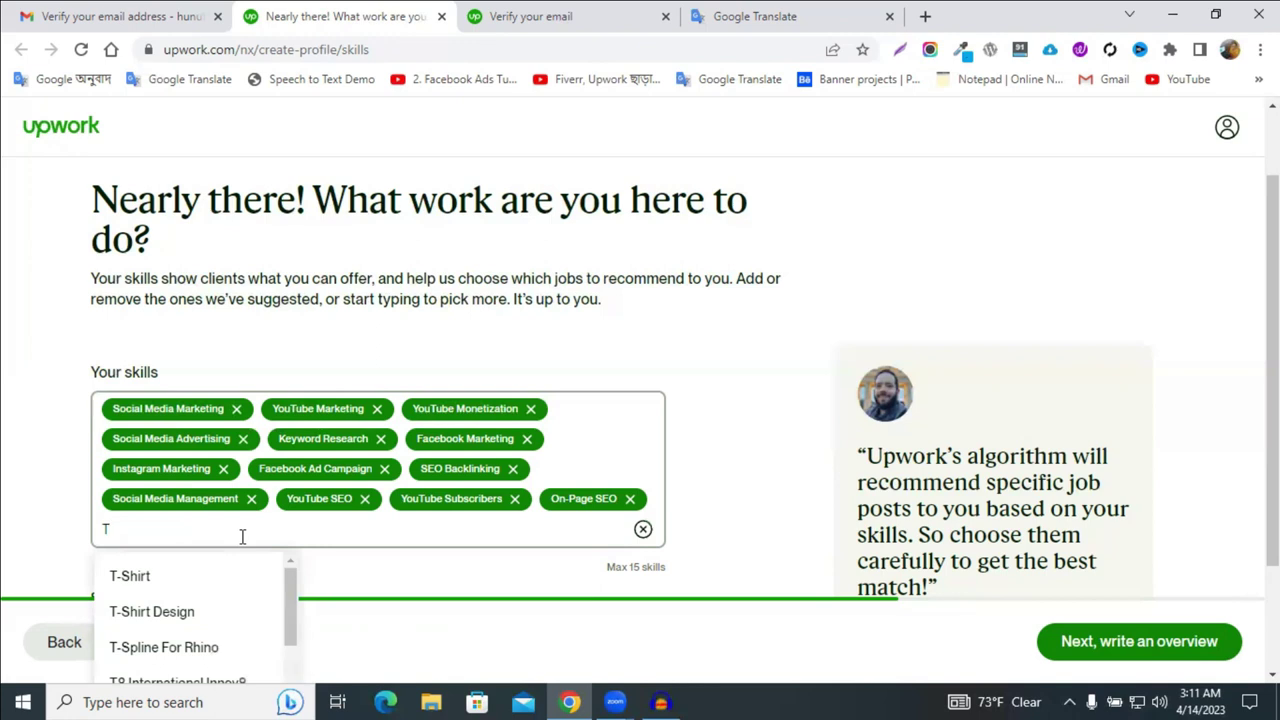
pyautogui.write('ec')
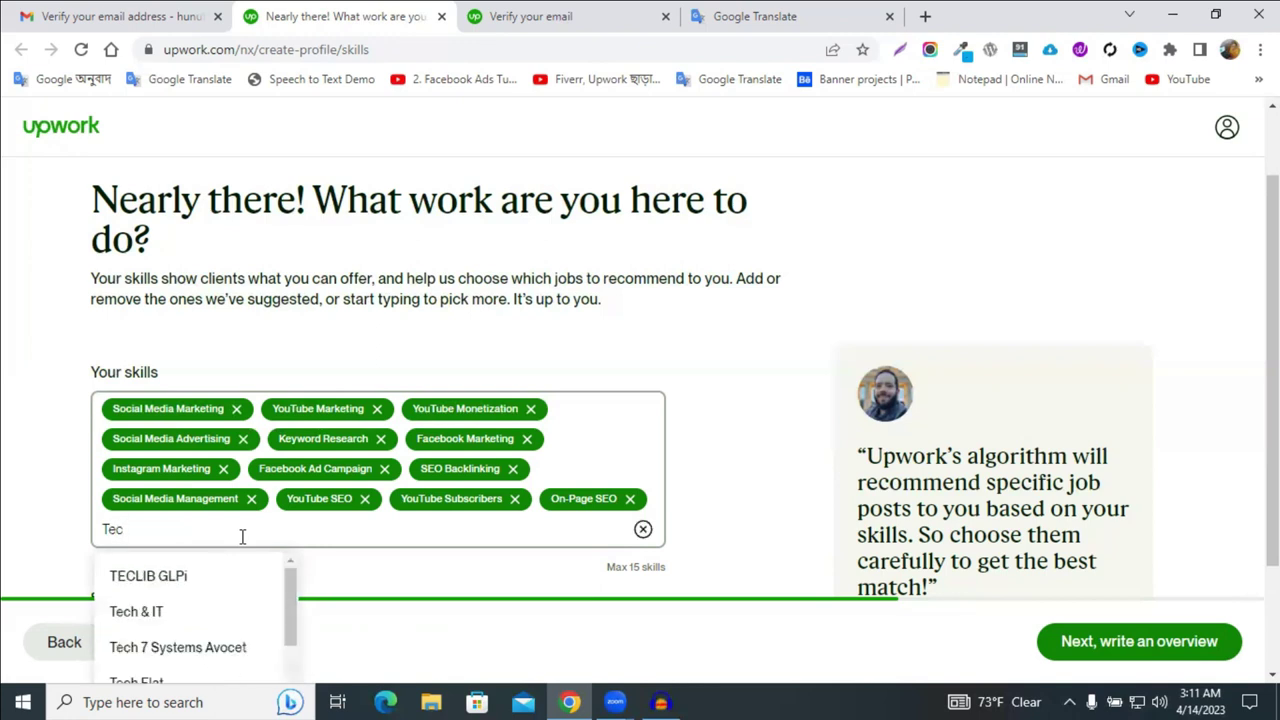
pyautogui.write('inak')
pyautogui.press('BackSpace')
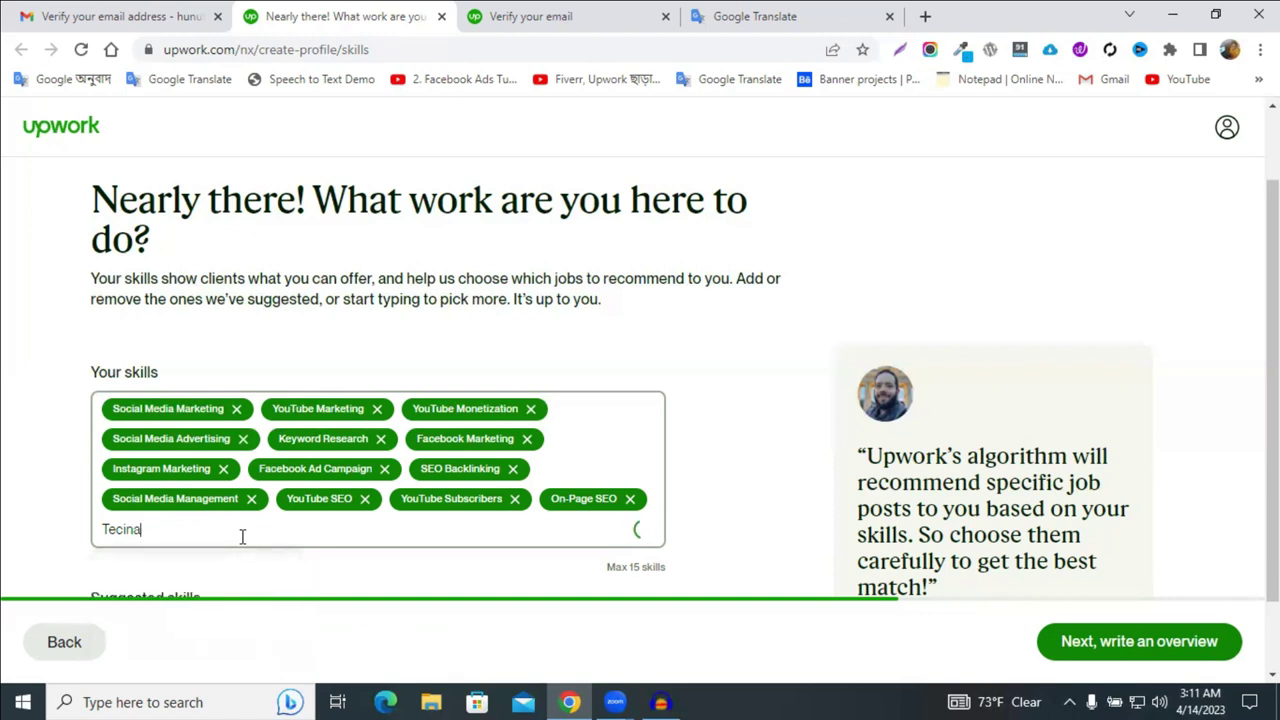
pyautogui.write('l')
pyautogui.press('BackSpace')
pyautogui.press('BackSpace')
pyautogui.press('BackSpace')
pyautogui.press('BackSpace')
pyautogui.write('hin')
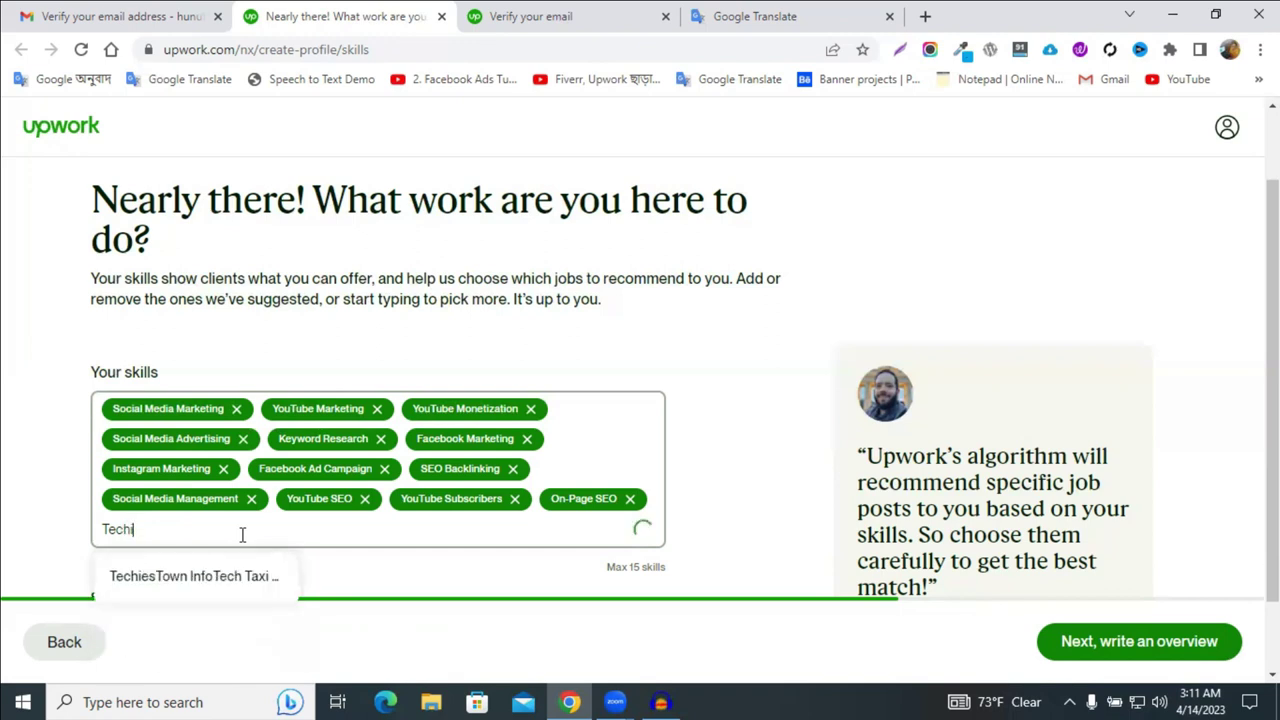
pyautogui.press('BackSpace')
pyautogui.press('BackSpace')
pyautogui.press('BackSpace')
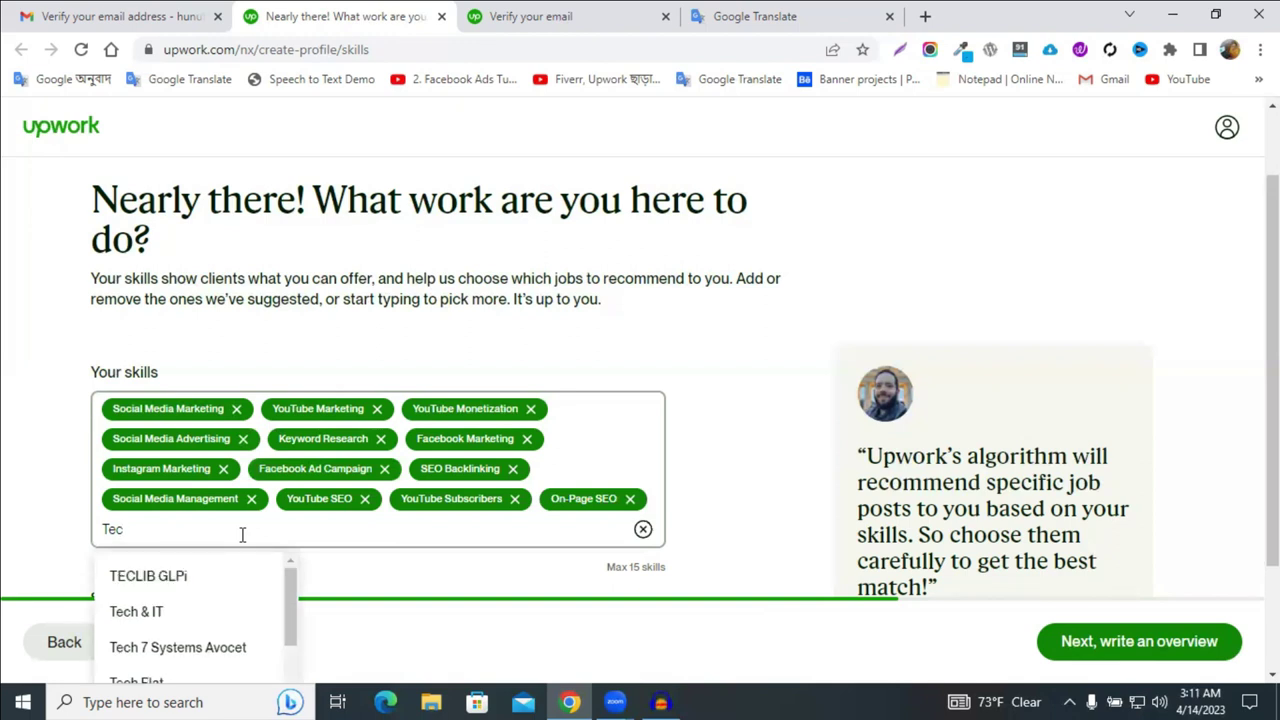
pyautogui.write('hi')
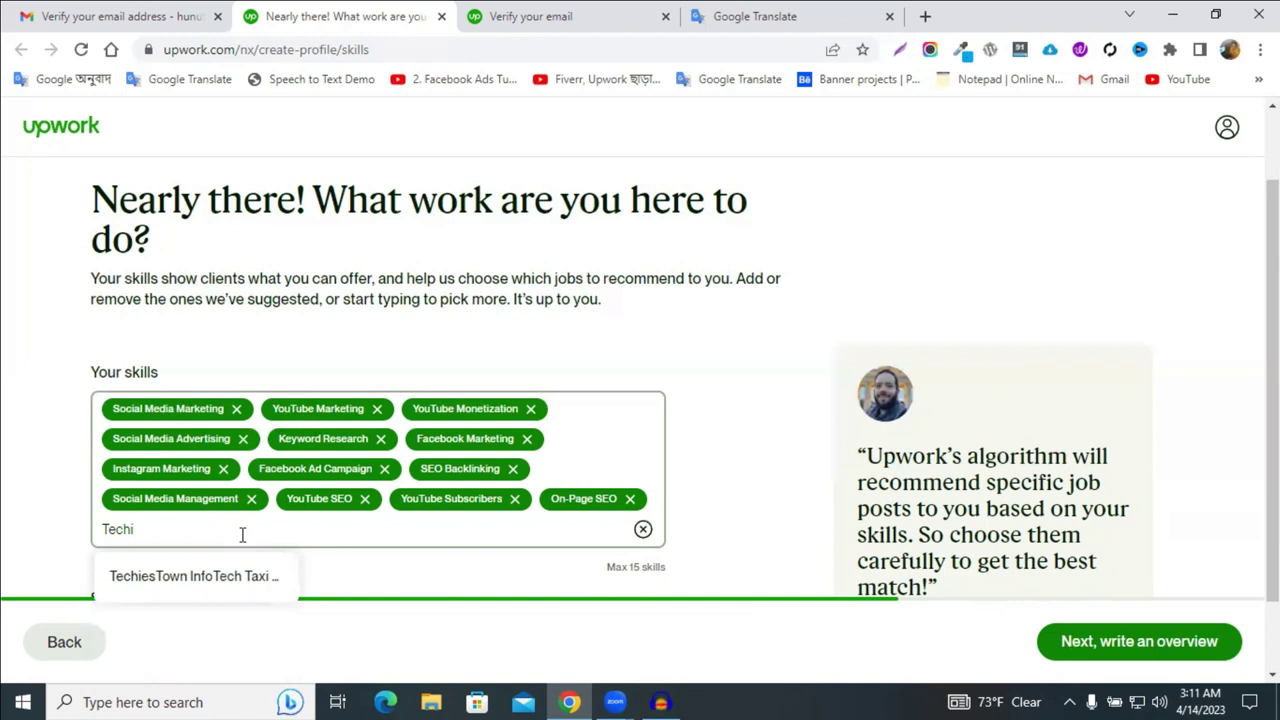
pyautogui.press('BackSpace')
pyautogui.write('nica')
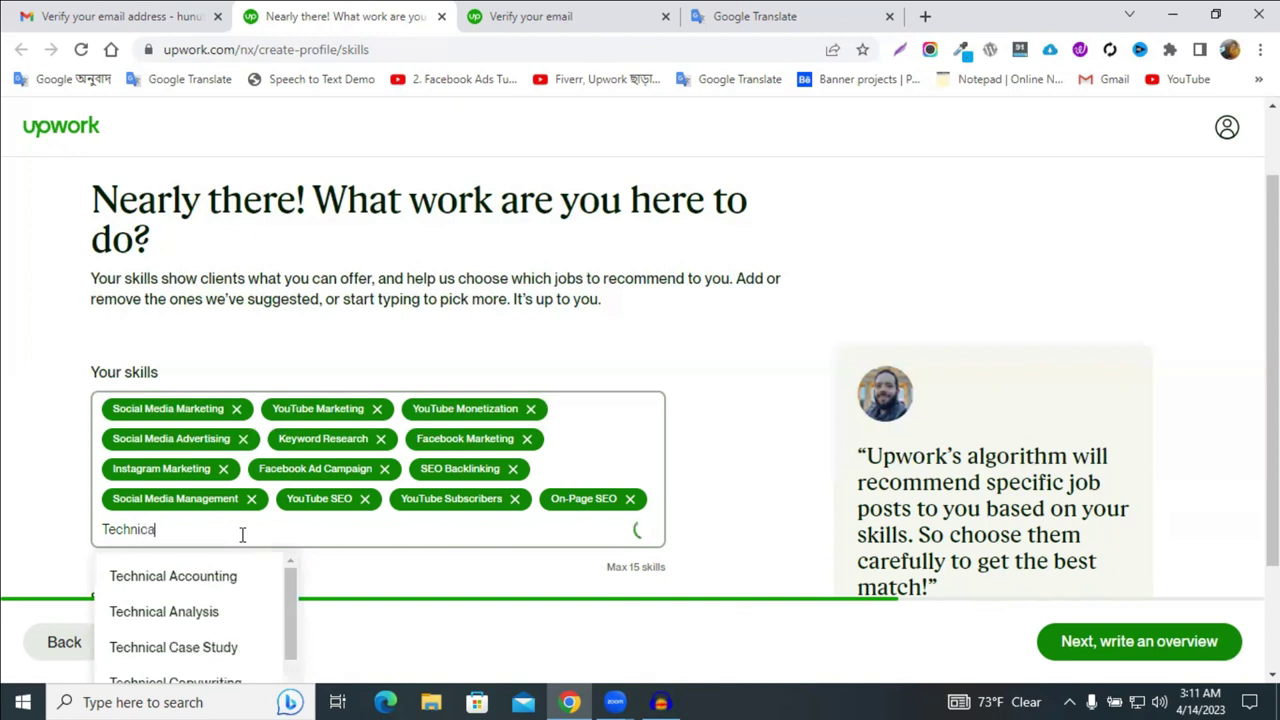
pyautogui.write('l seo')
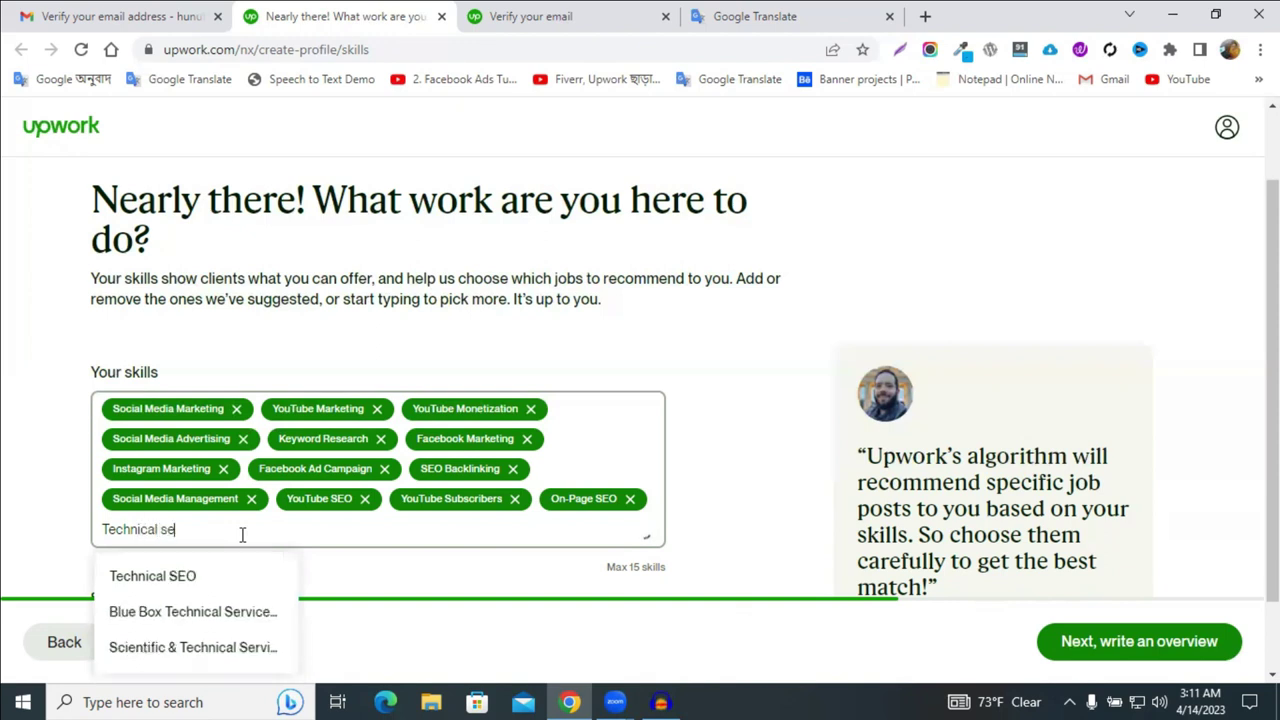
pyautogui.click(174, 577)
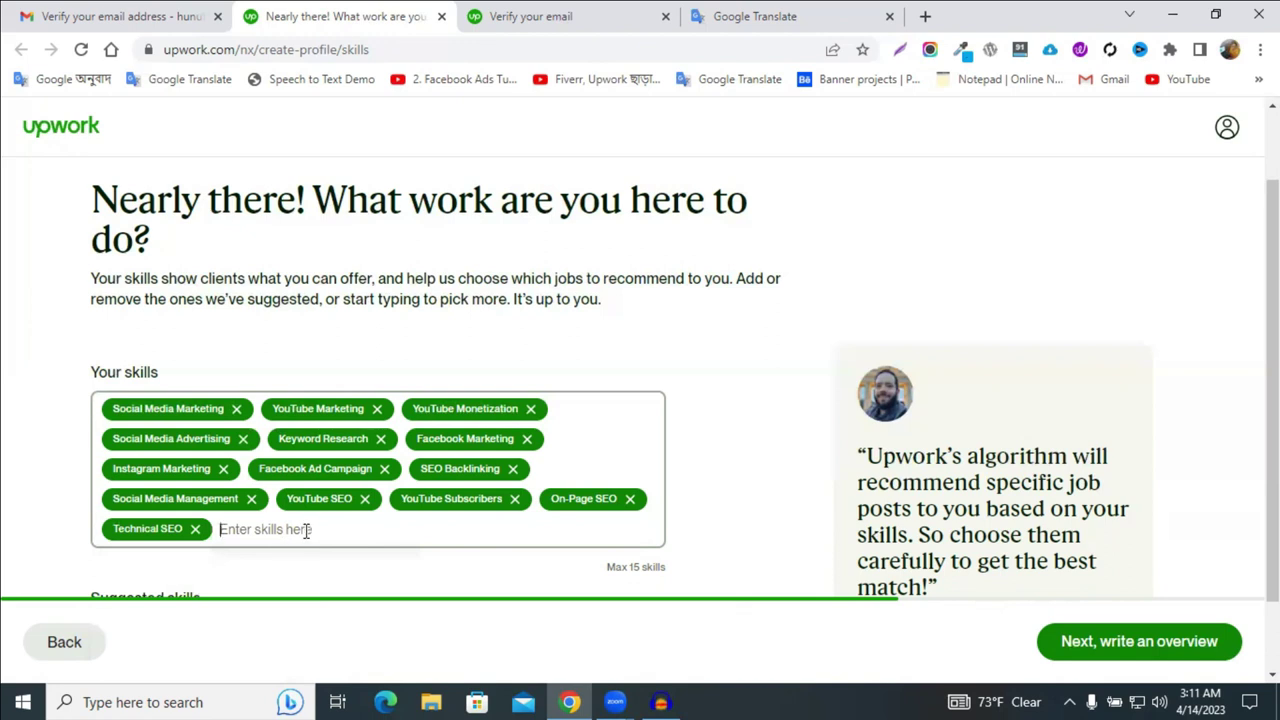
# Step: Add Off-Page SEO and the suggested Monetization skill to the profile's skills
pyautogui.write('Off')
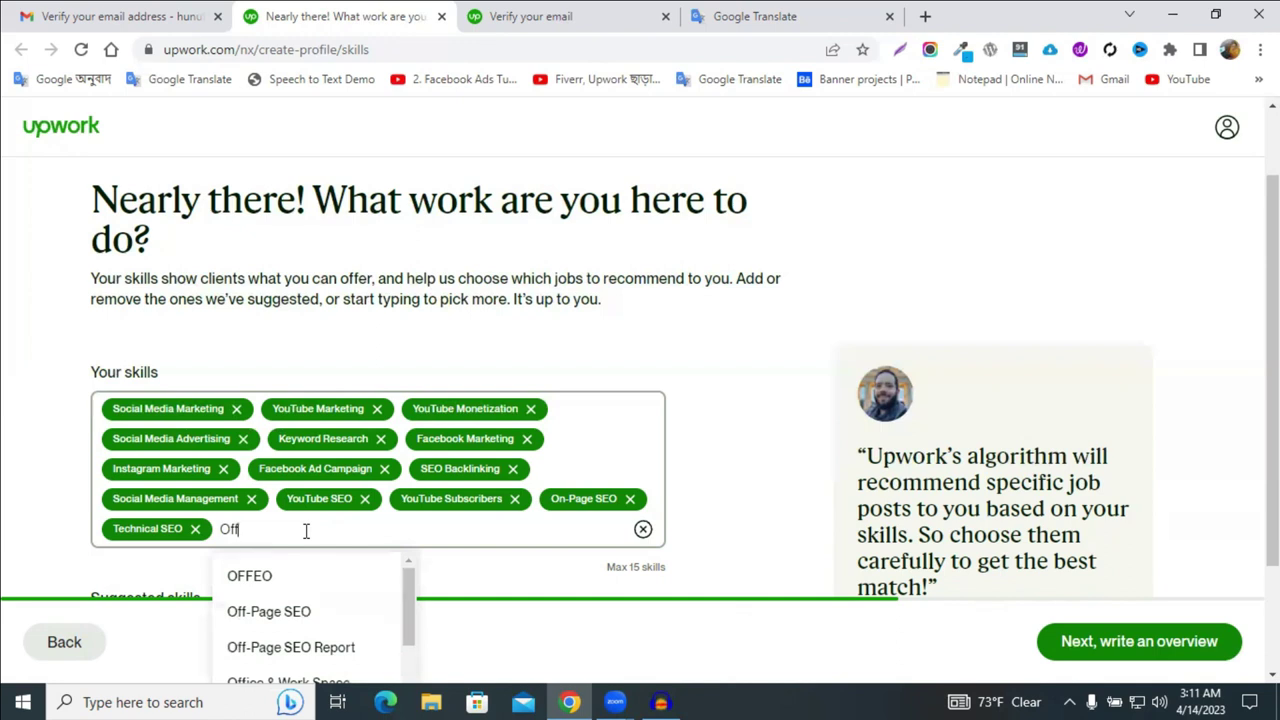
pyautogui.press('Down')
pyautogui.press('Down')
pyautogui.press('Return')
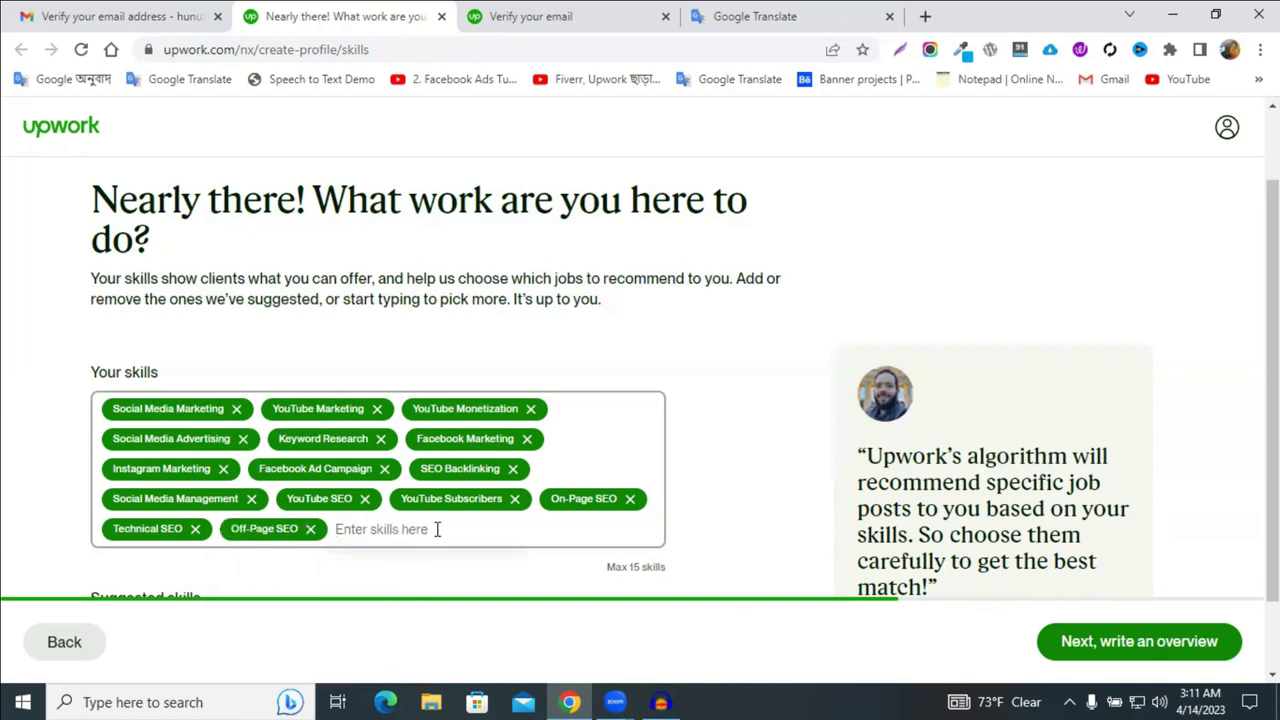
pyautogui.scroll(-1, 760, 470)
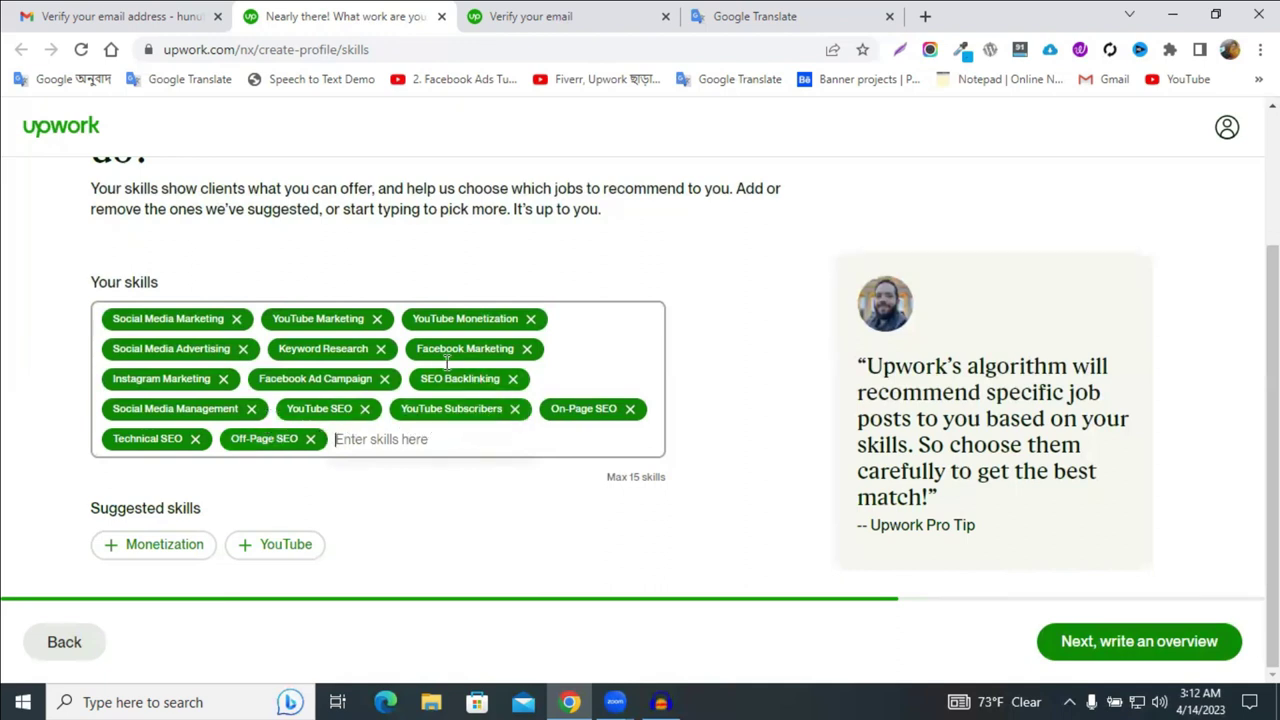
pyautogui.click(112, 550)
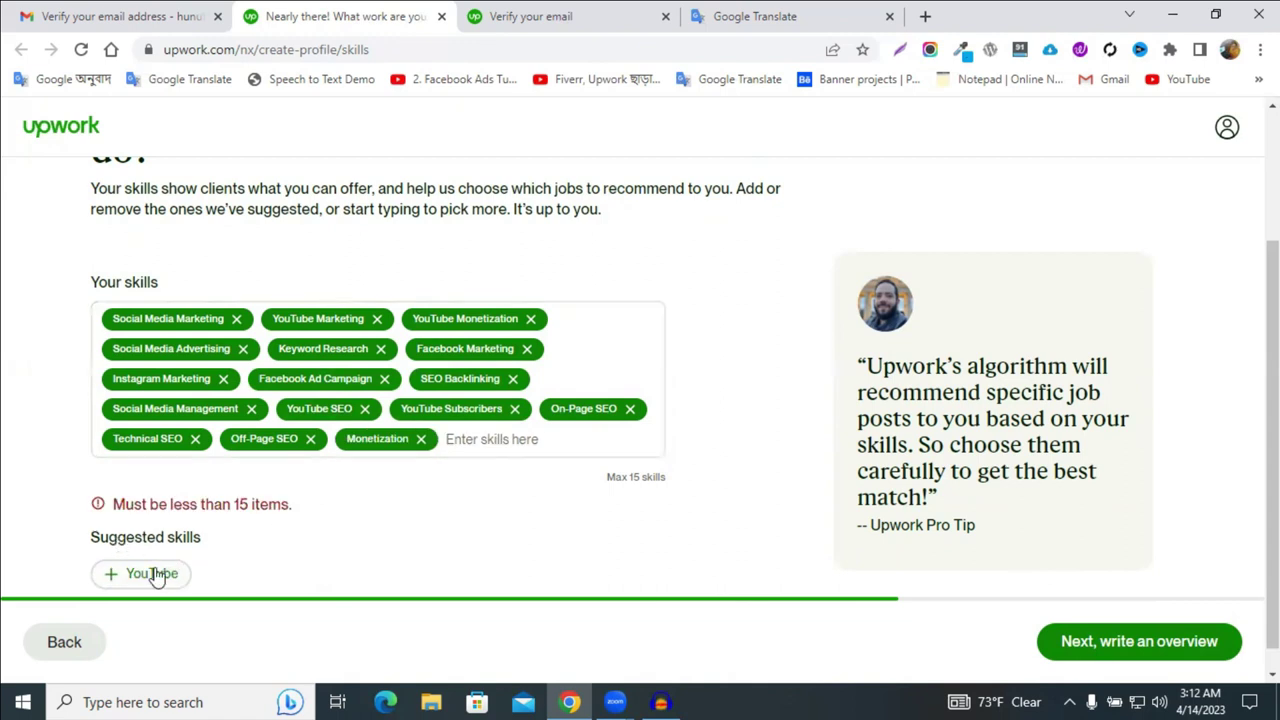
pyautogui.click(110, 573)
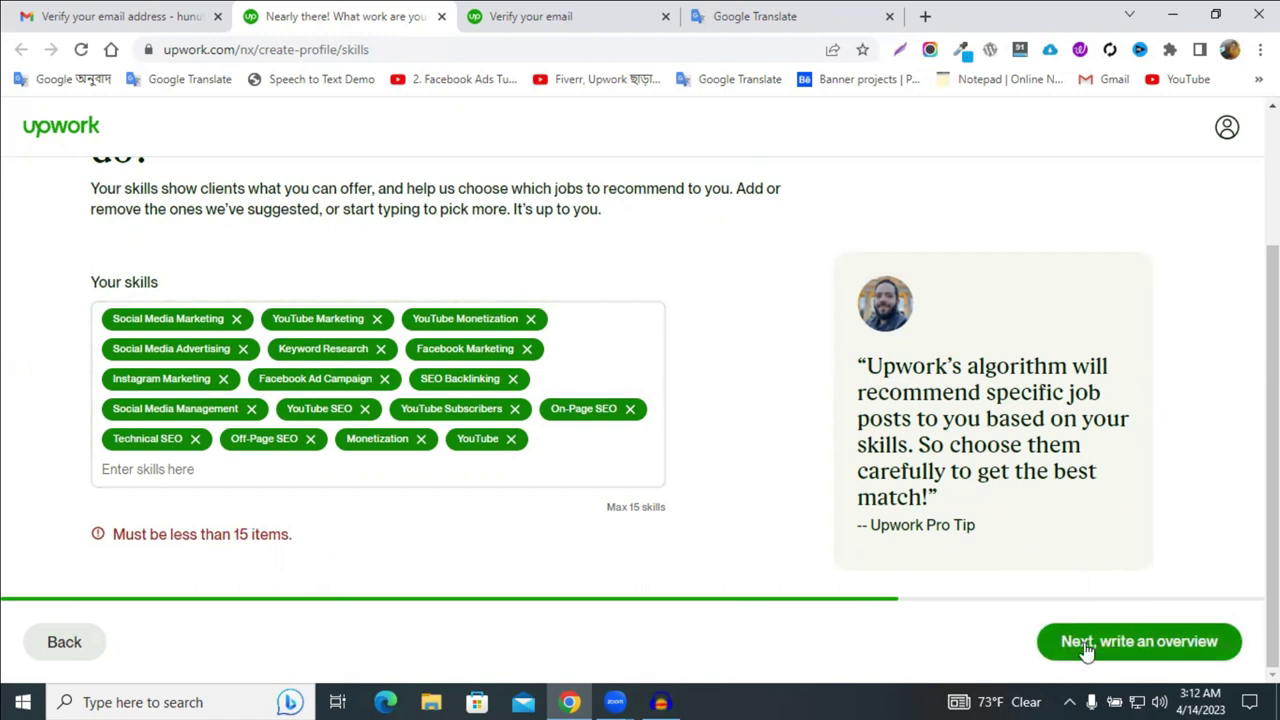
pyautogui.click(510, 453)
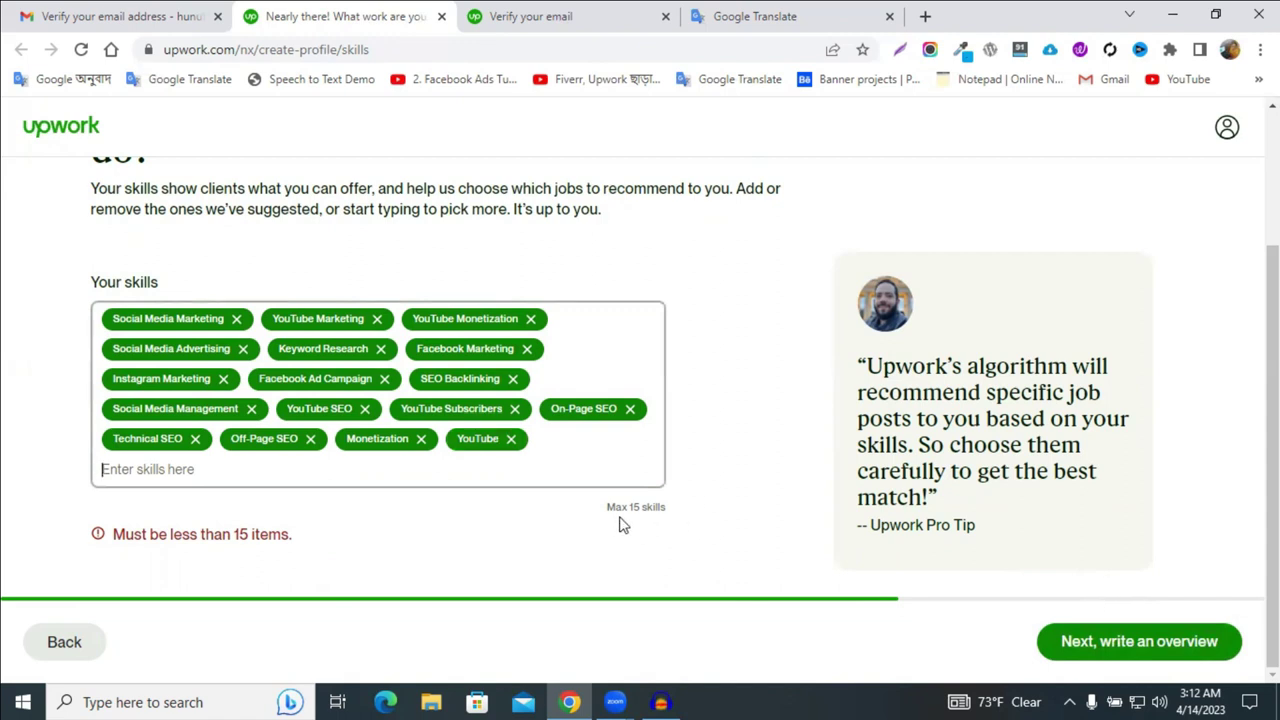
pyautogui.click(511, 440)
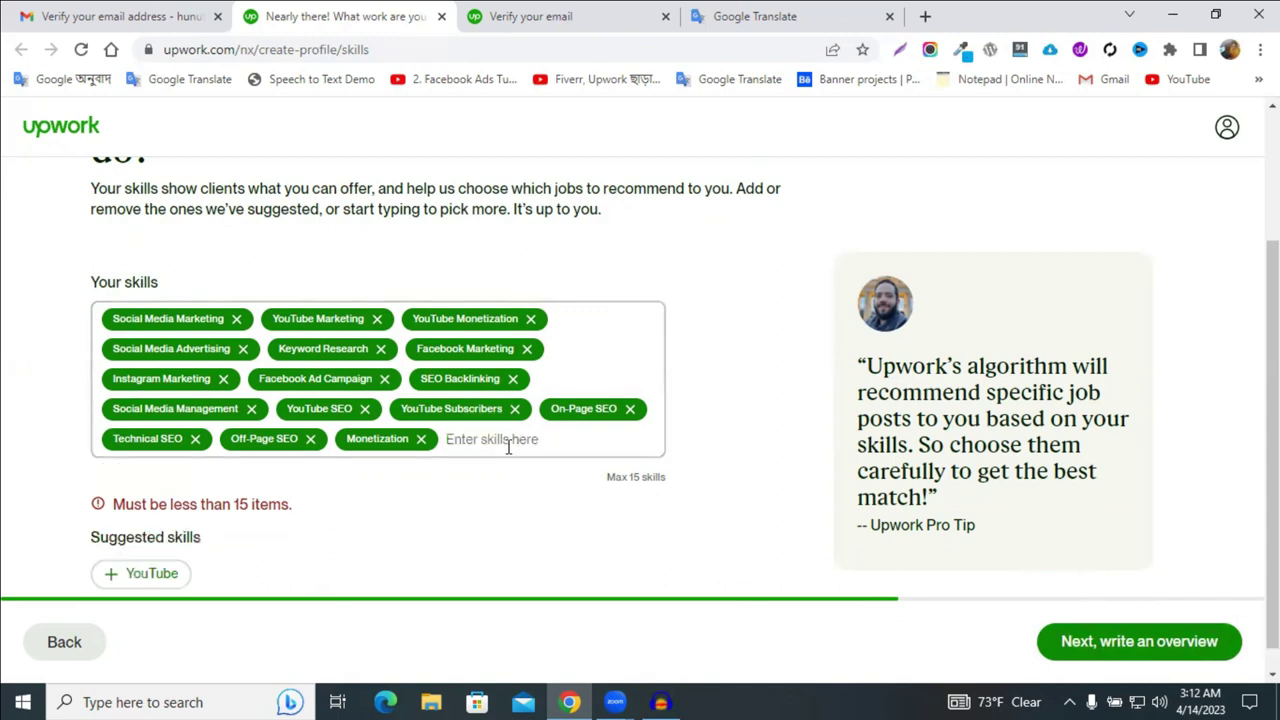
# Step: Remove Monetization from the profile's skills and continue to the overview page
pyautogui.click(420, 440)
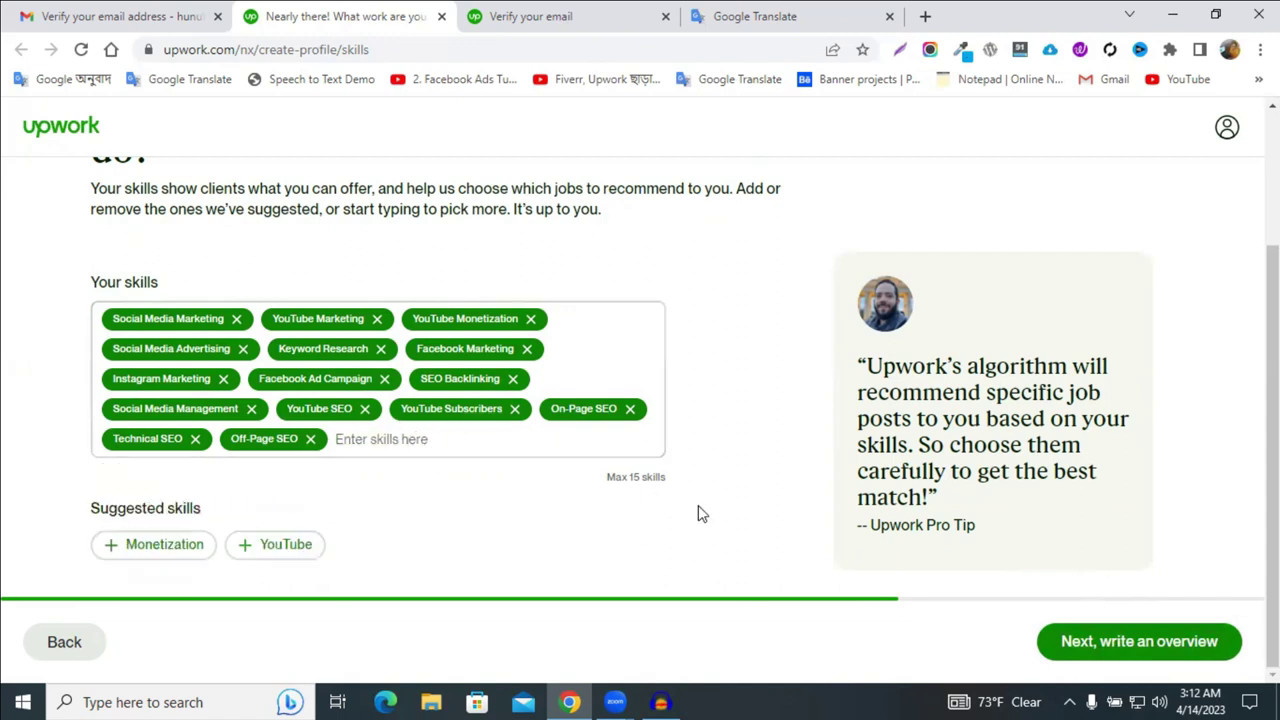
pyautogui.click(1085, 644)
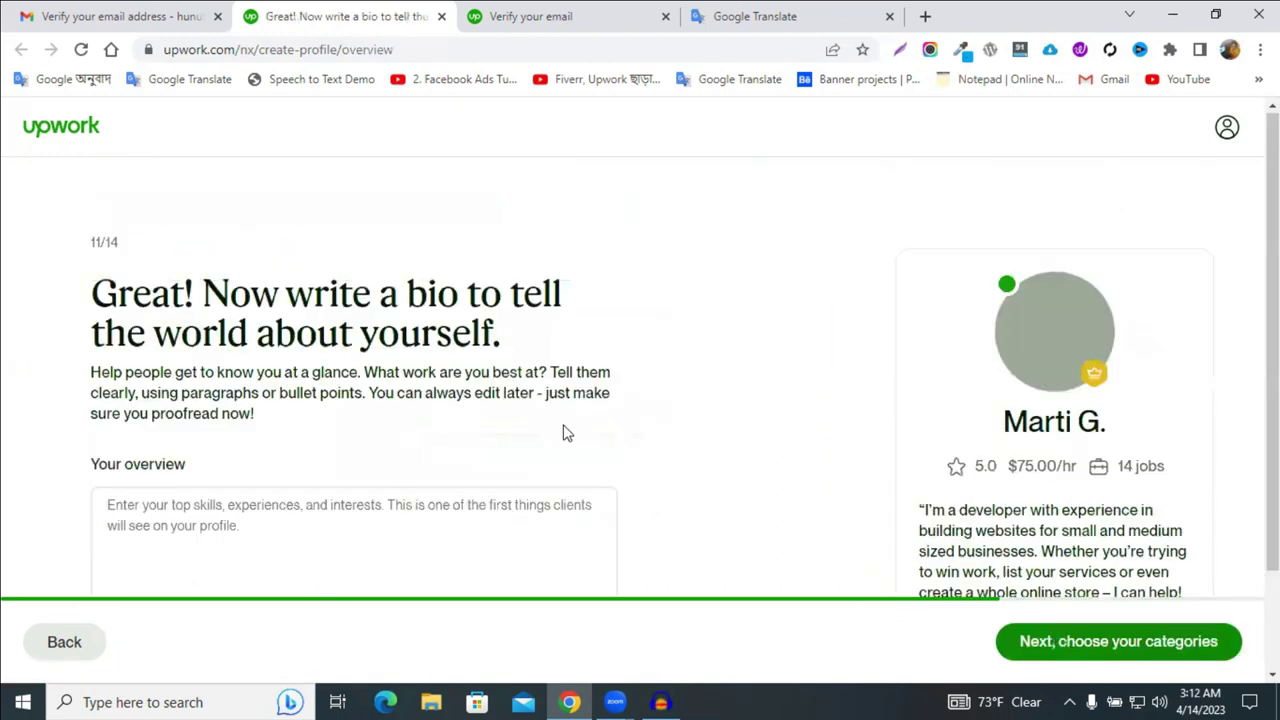
# Step: Open Facebook in a new tab and copy the prepared YouTube and social media expert bio from the Messenger chat
pyautogui.scroll(-1, 593, 383)
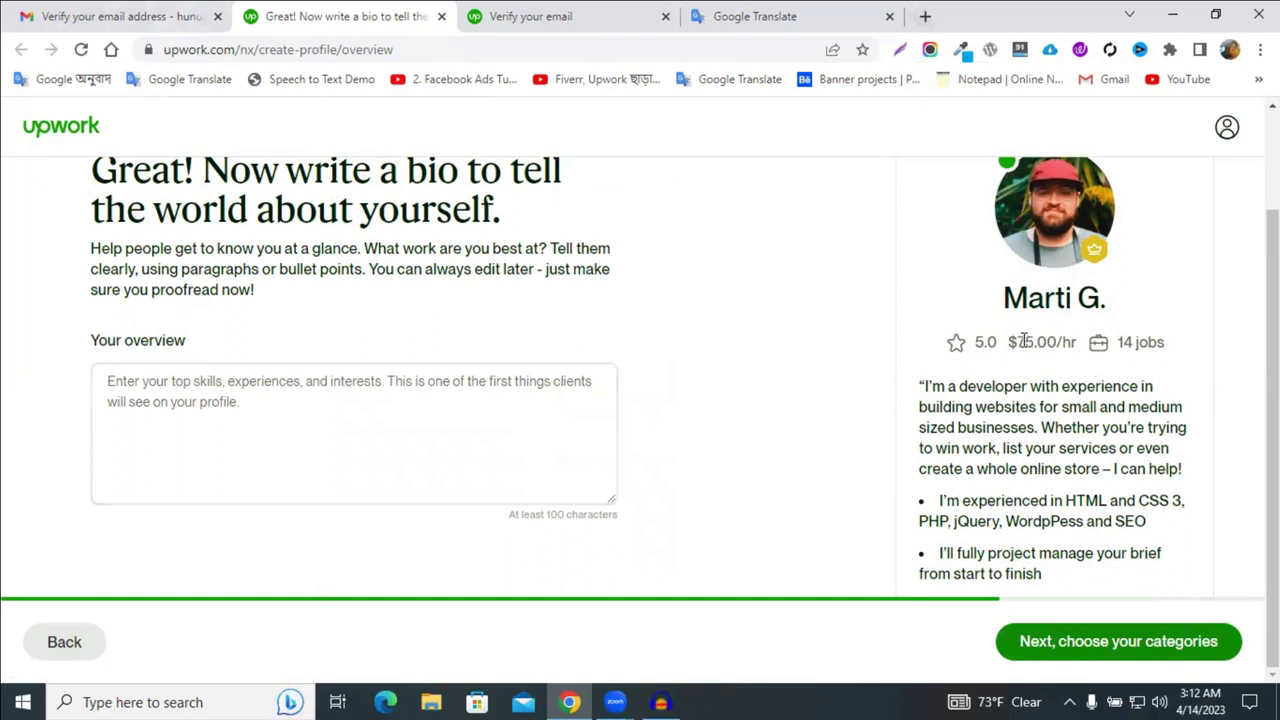
pyautogui.scroll(1, 1072, 406)
pyautogui.scroll(-1, 1058, 447)
pyautogui.moveTo(1045, 577); pyautogui.dragTo(963, 469)
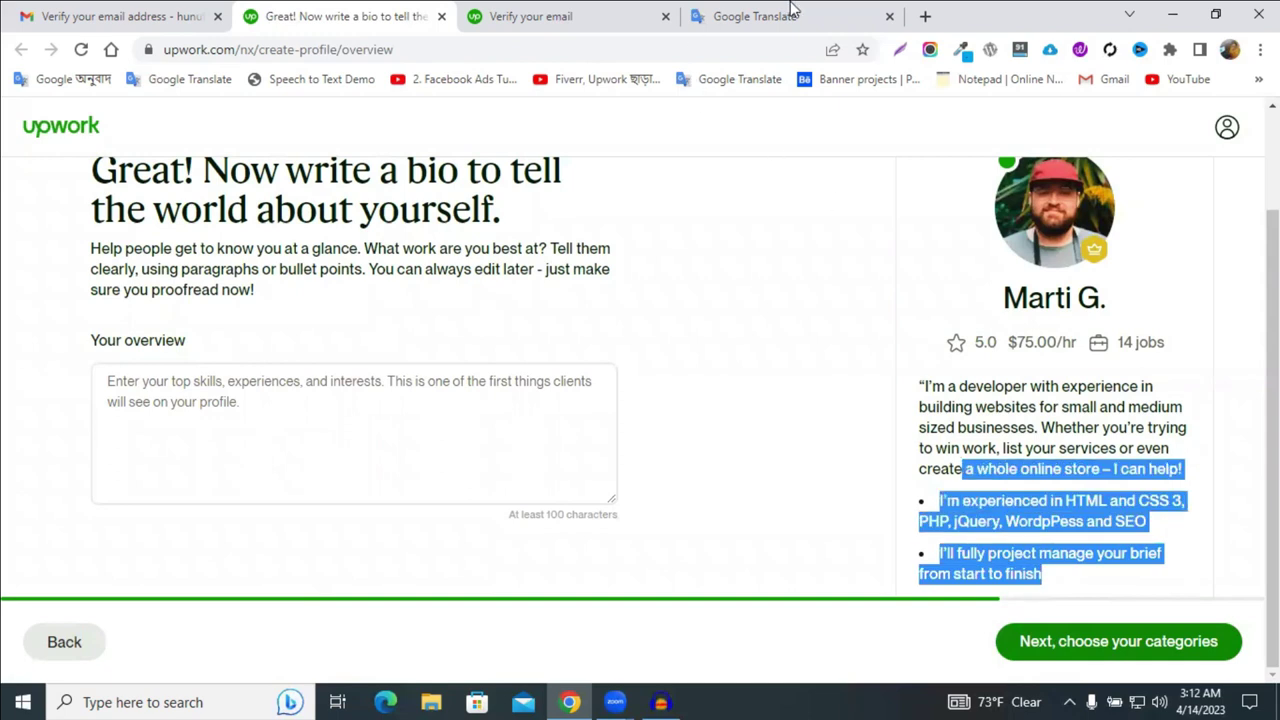
pyautogui.click(922, 15)
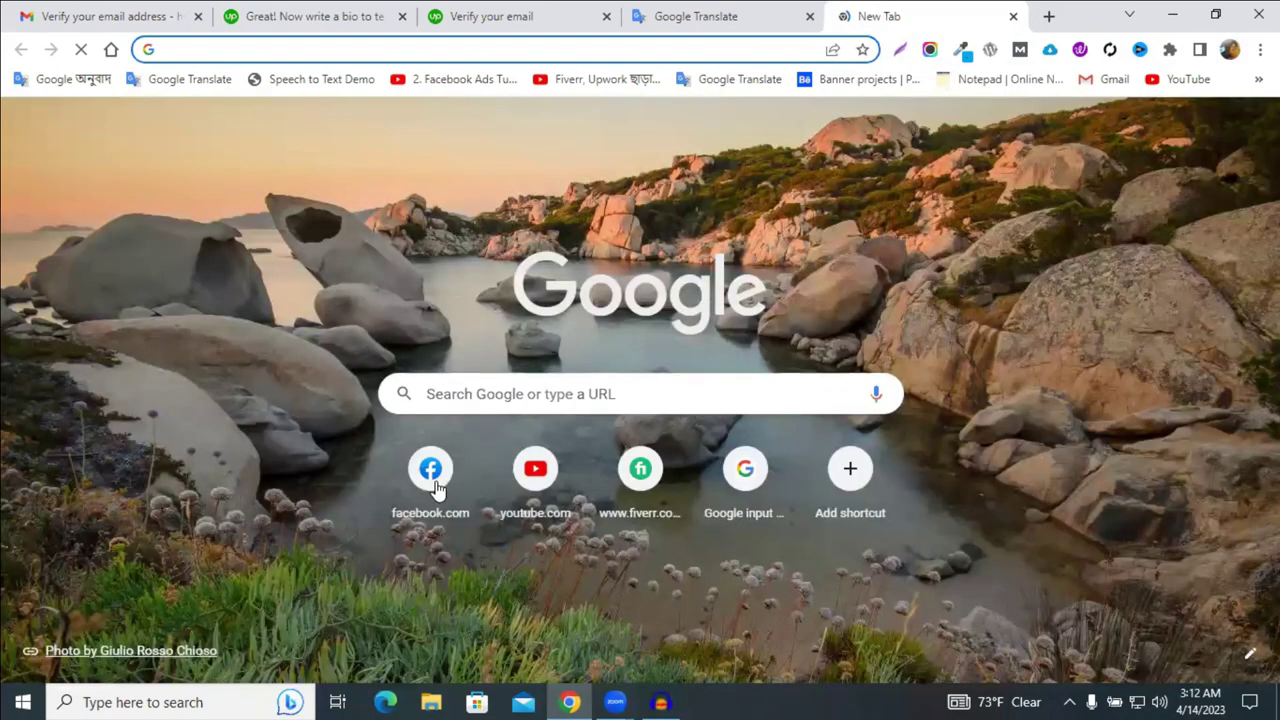
pyautogui.click(440, 490)
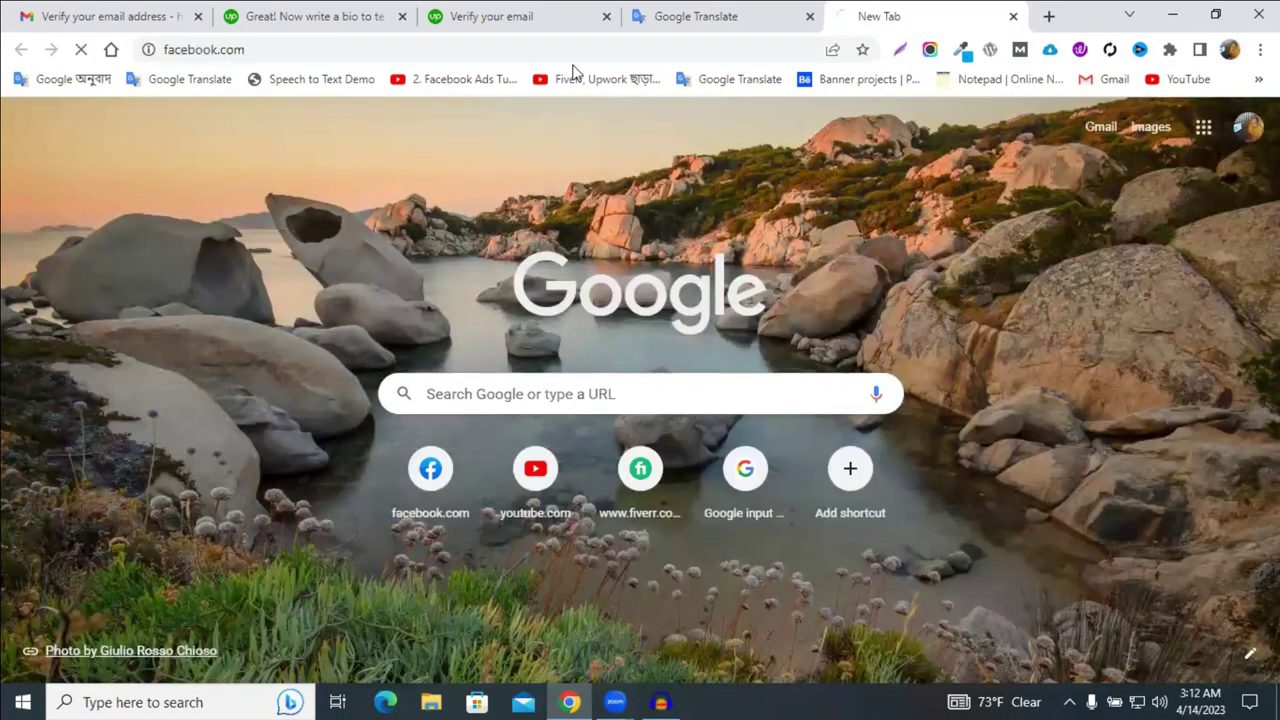
pyautogui.click(519, 8)
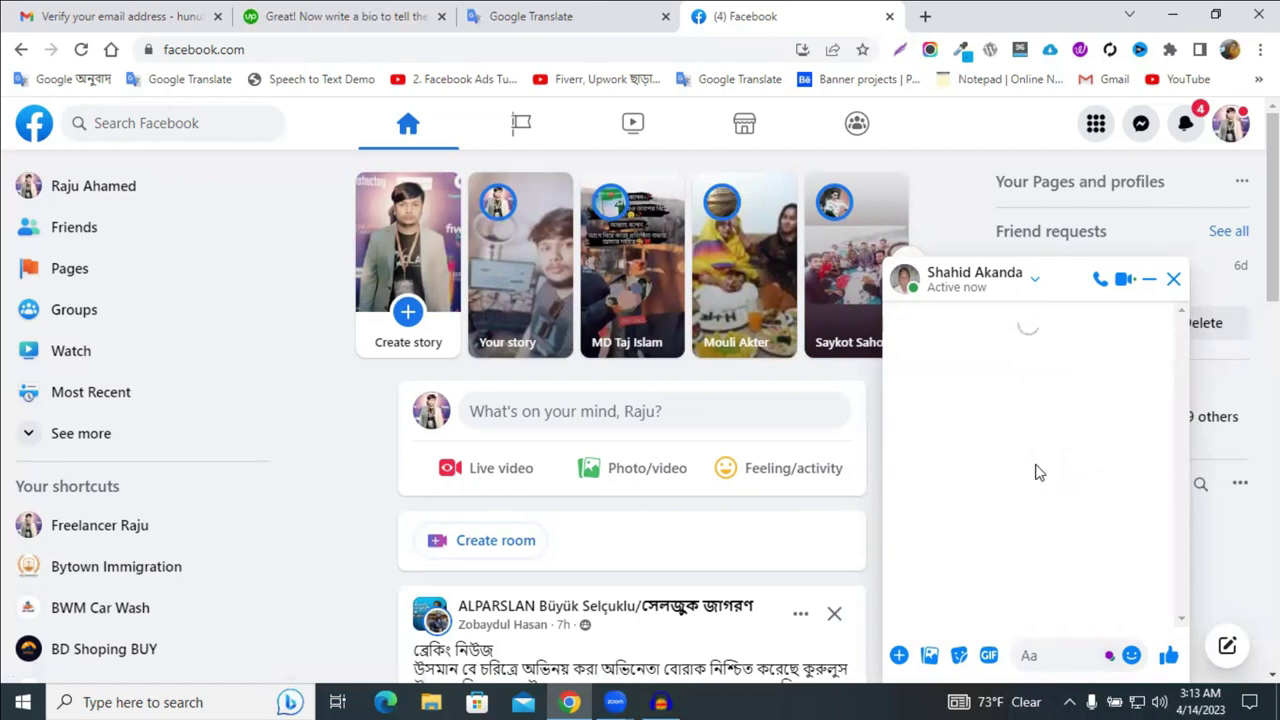
pyautogui.moveTo(984, 605); pyautogui.dragTo(936, 475)
pyautogui.rightClick(1003, 505)
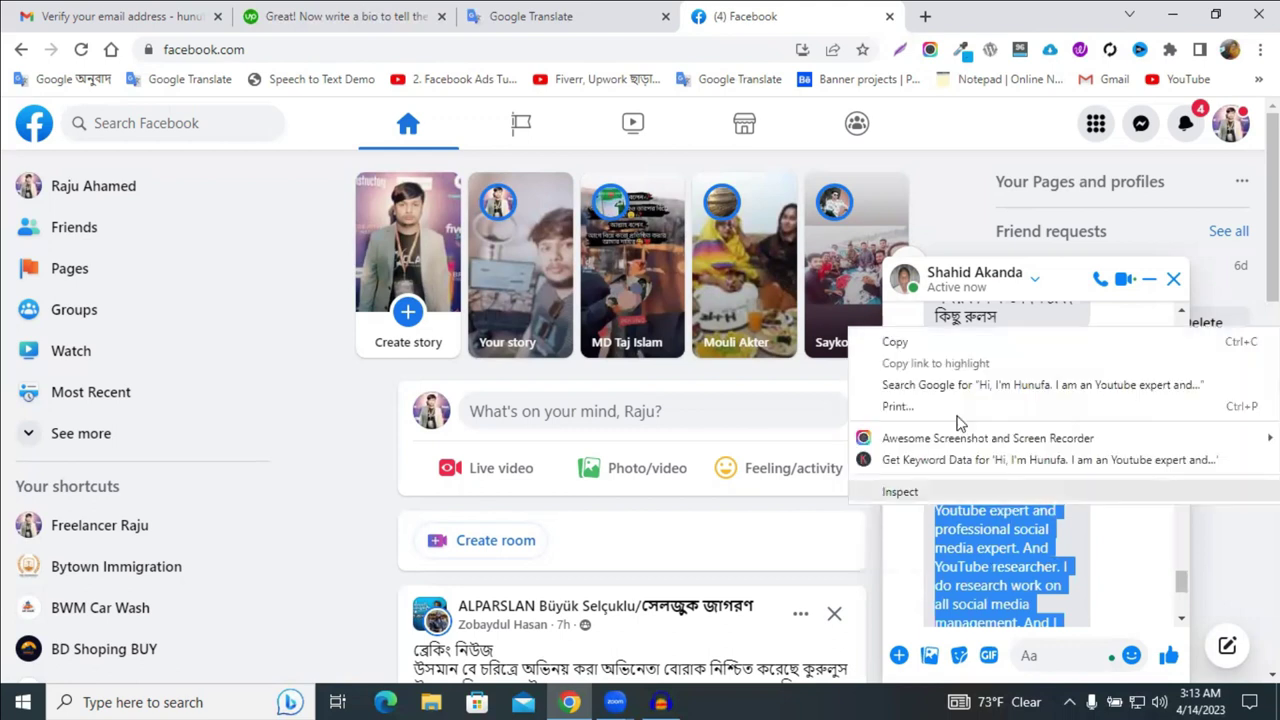
pyautogui.click(923, 341)
# Step: Return to the Upwork profile, paste the copied bio into the overview, and correct the article before "Youtube expert" to "a"
pyautogui.click(345, 16)
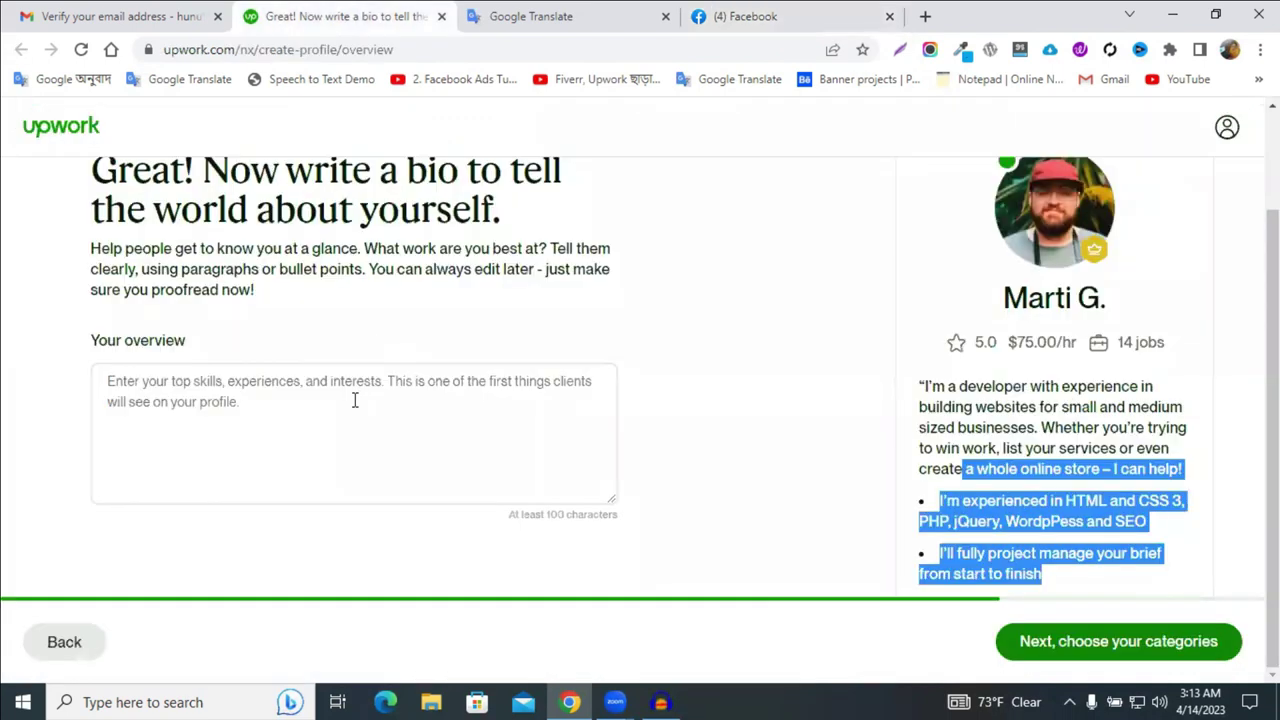
pyautogui.rightClick(360, 400)
pyautogui.click(440, 226)
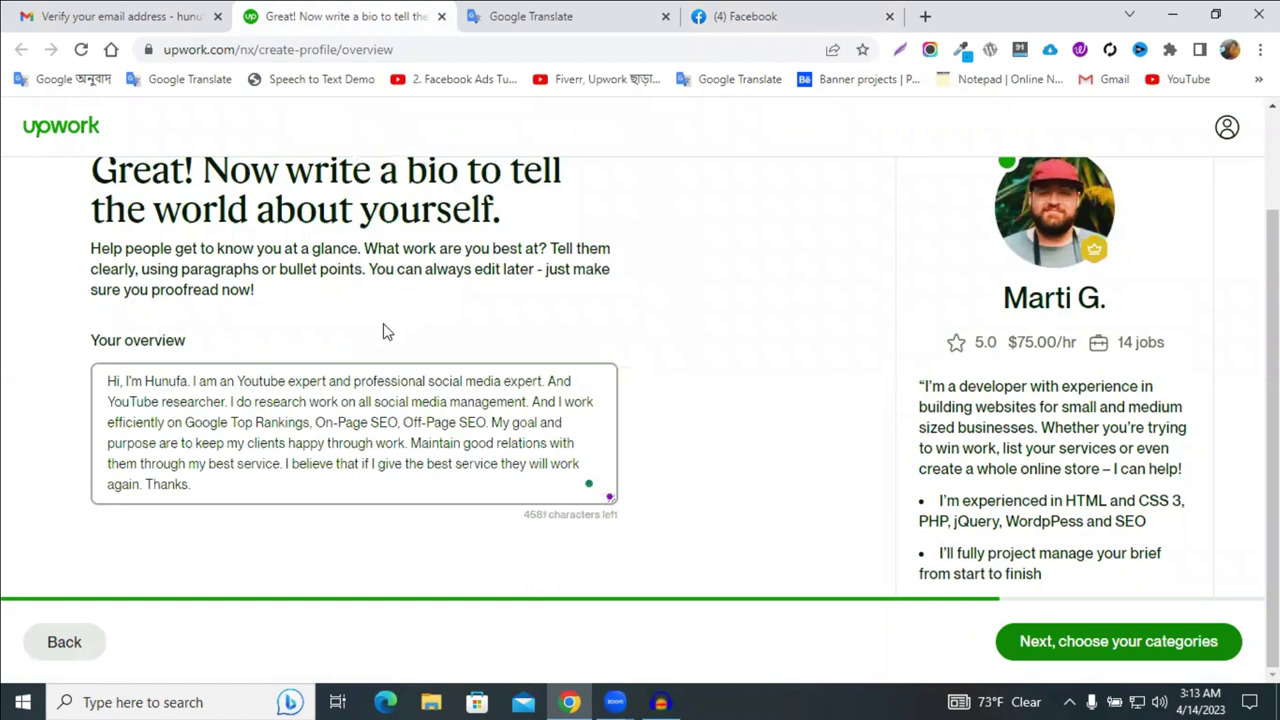
pyautogui.moveTo(255, 381)
pyautogui.click(253, 425)
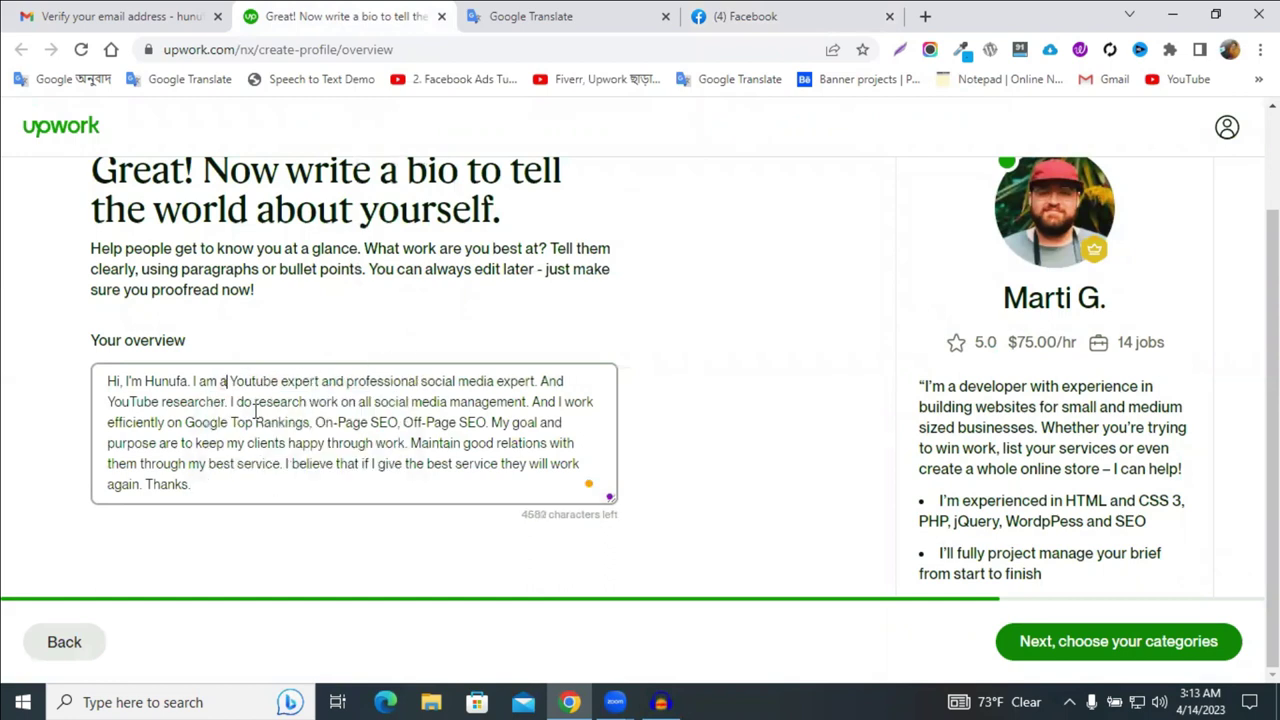
# Step: Continue to the main services page and add the suggested Digital Marketing service
pyautogui.click(1045, 643)
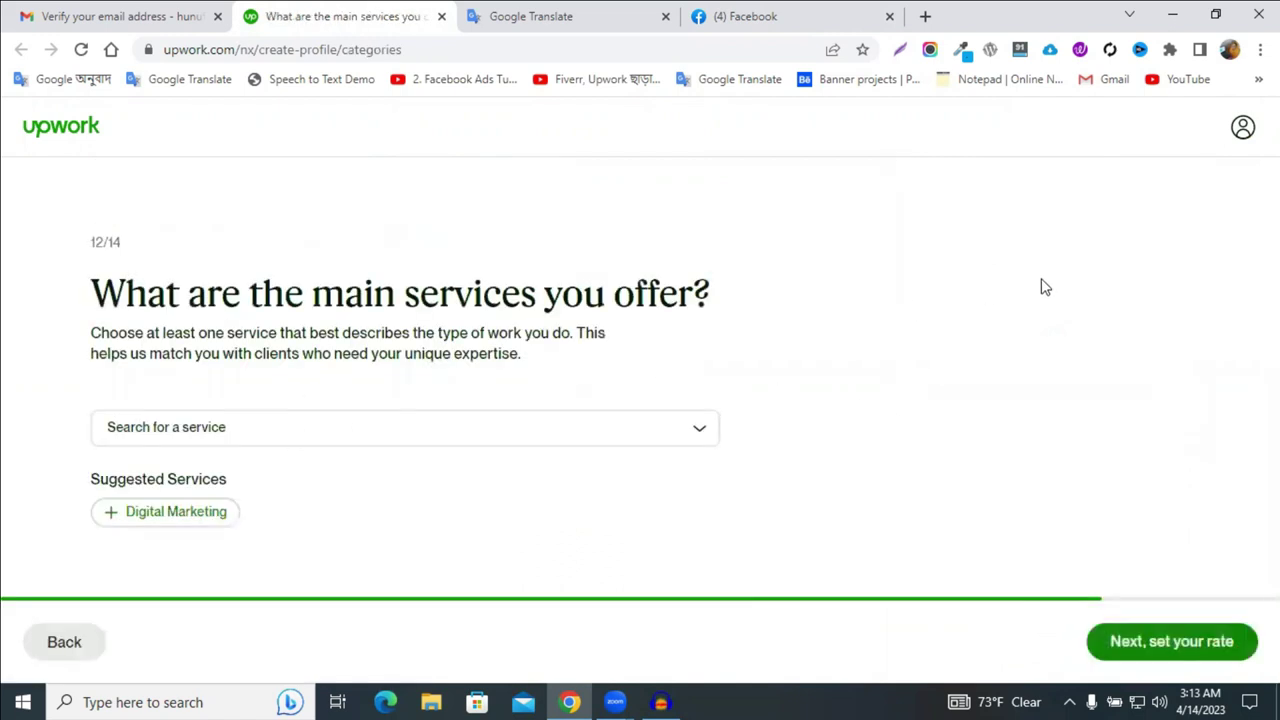
pyautogui.click(114, 514)
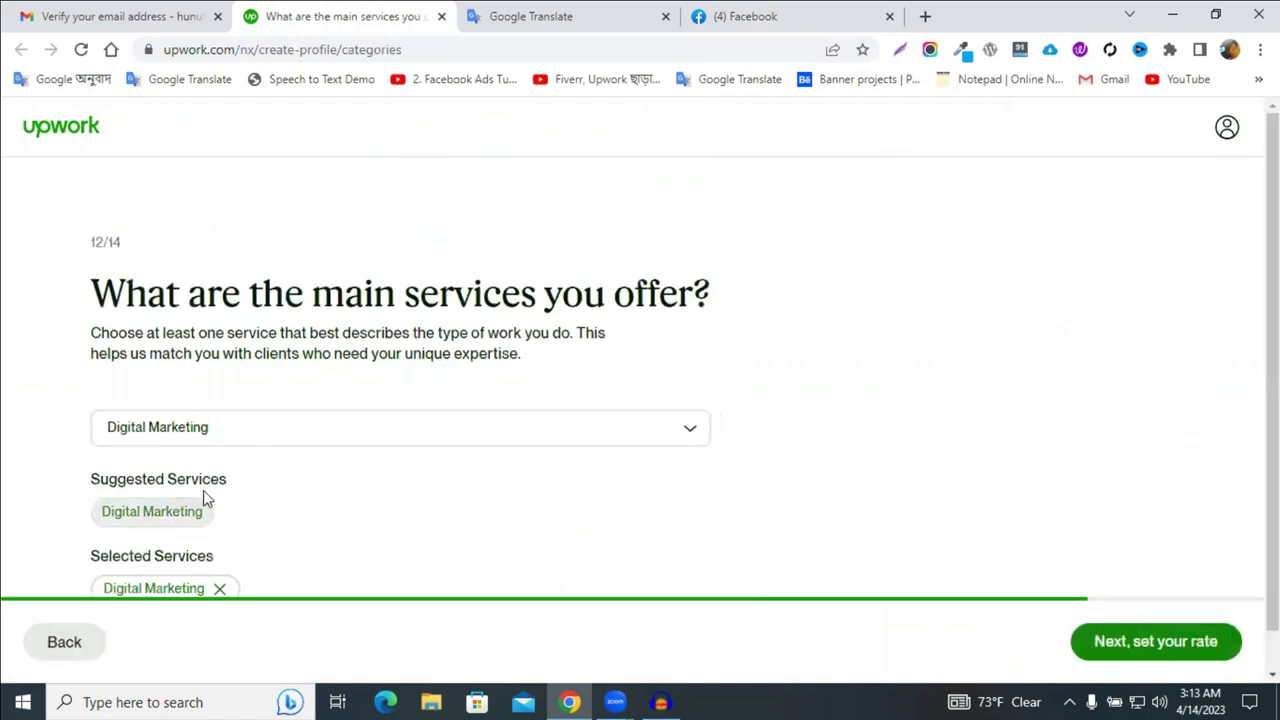
pyautogui.scroll(-1, 314, 431)
# Step: Look through the service categories and add Lead Generation & Telemarketing and Marketing, PR & Brand Strategy from Sales & Marketing
pyautogui.click(322, 397)
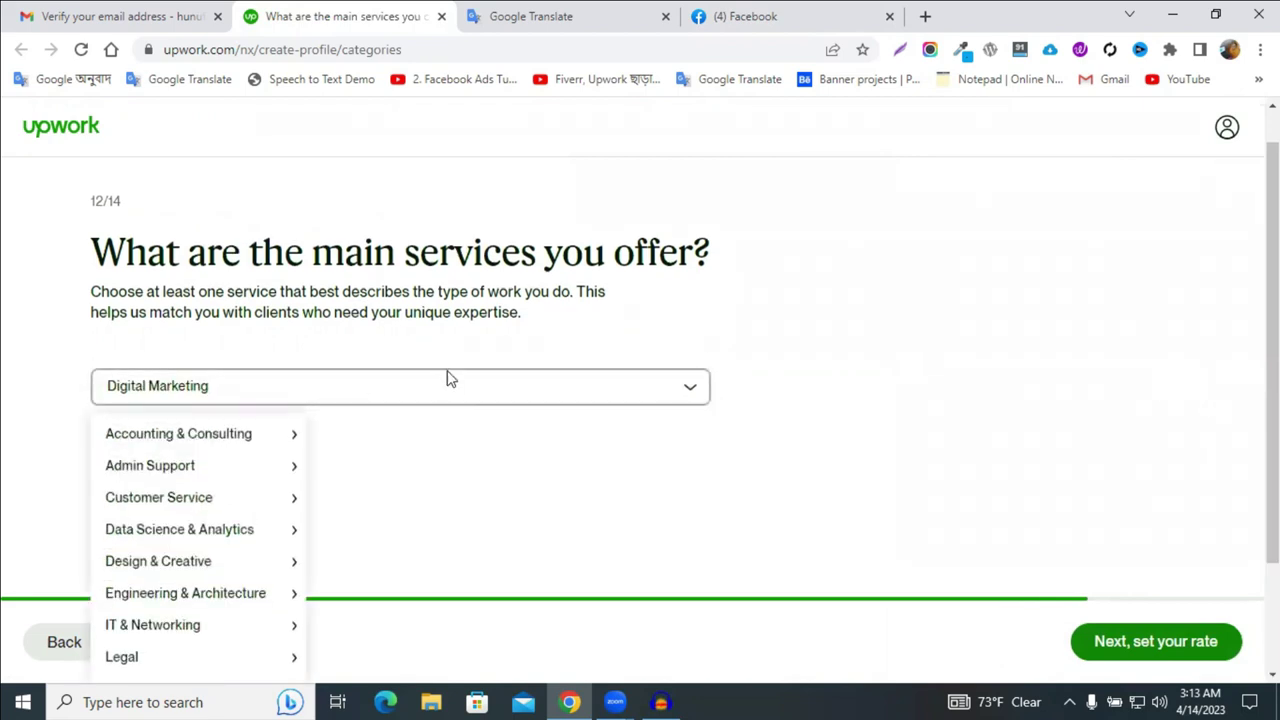
pyautogui.scroll(-2, 771, 309)
pyautogui.moveTo(175, 300)
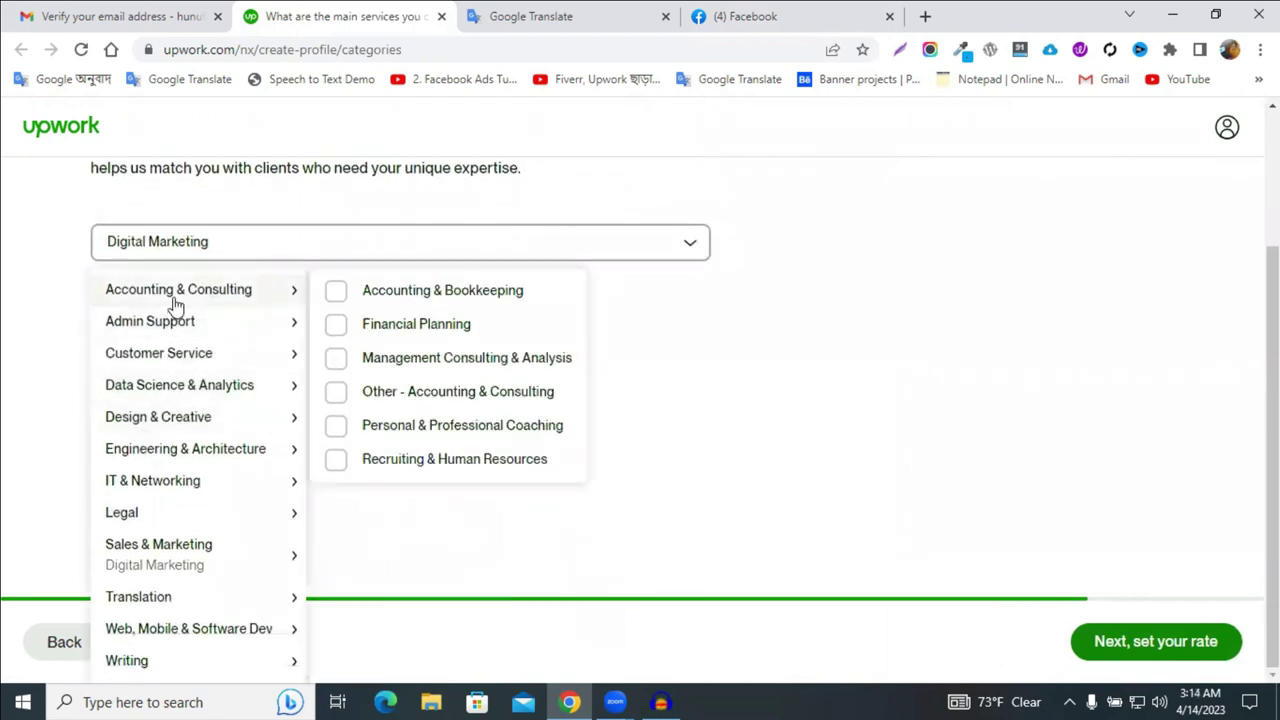
pyautogui.moveTo(180, 322)
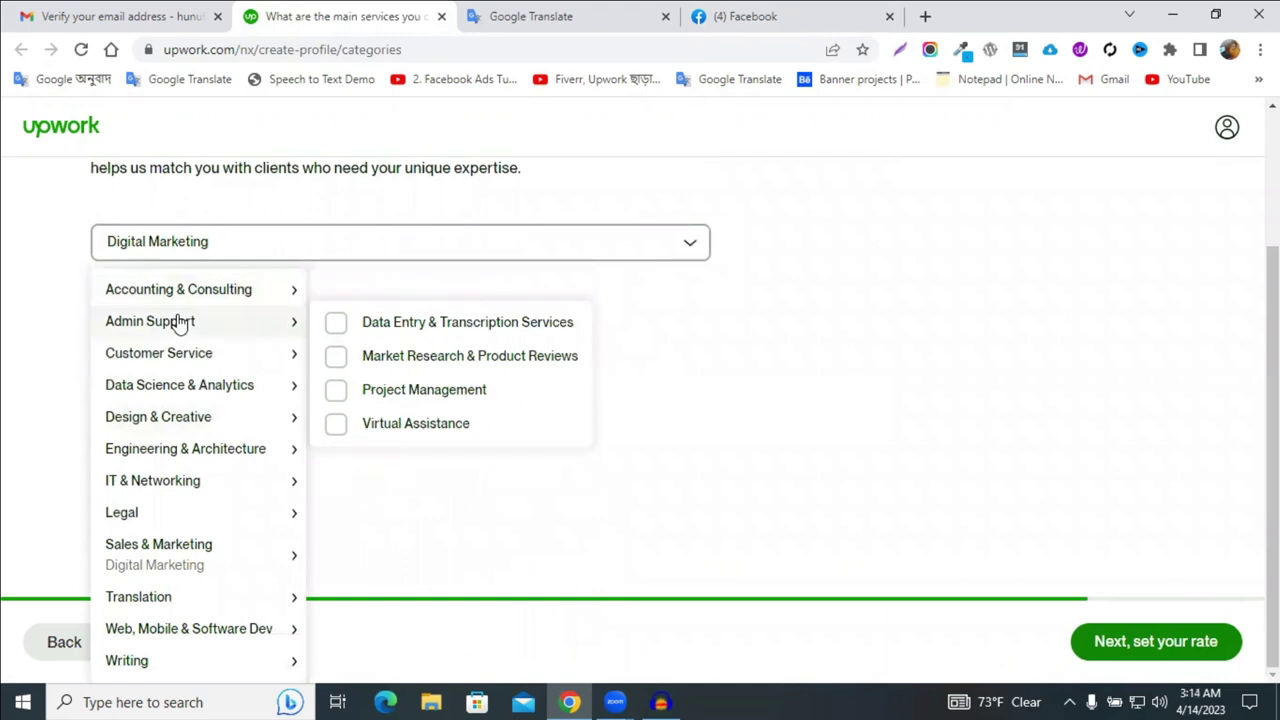
pyautogui.moveTo(168, 352)
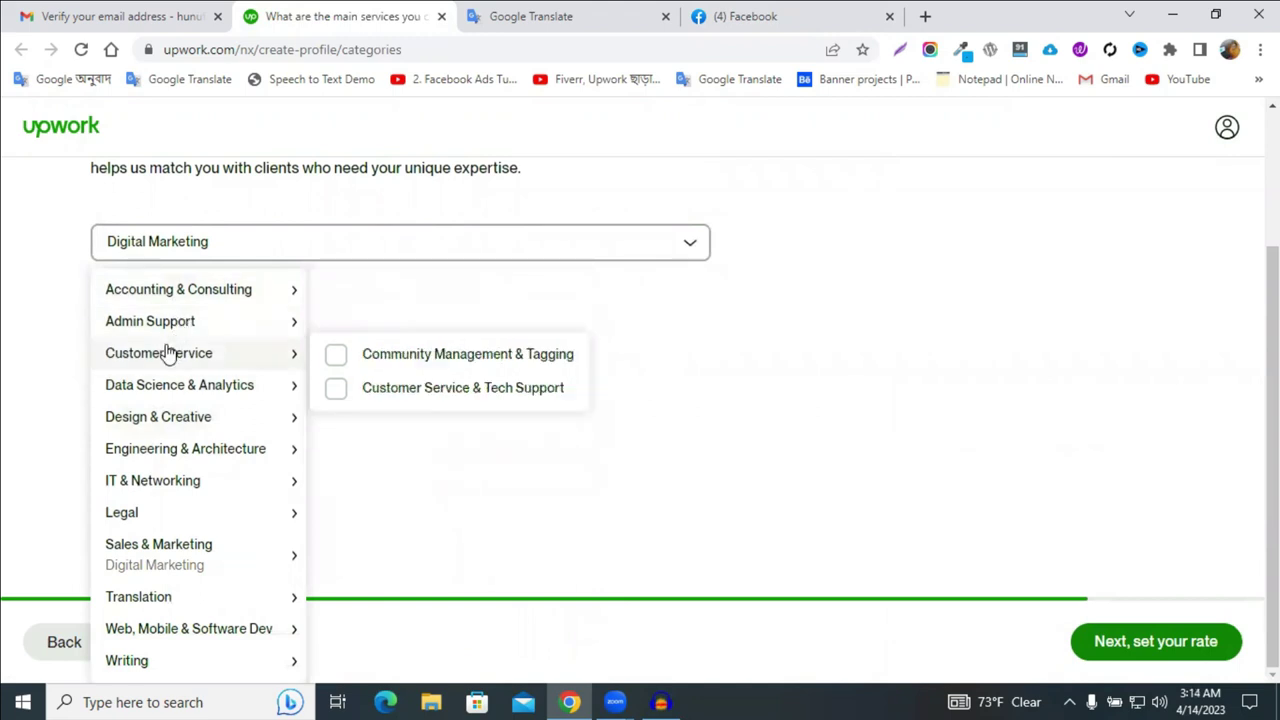
pyautogui.moveTo(160, 420)
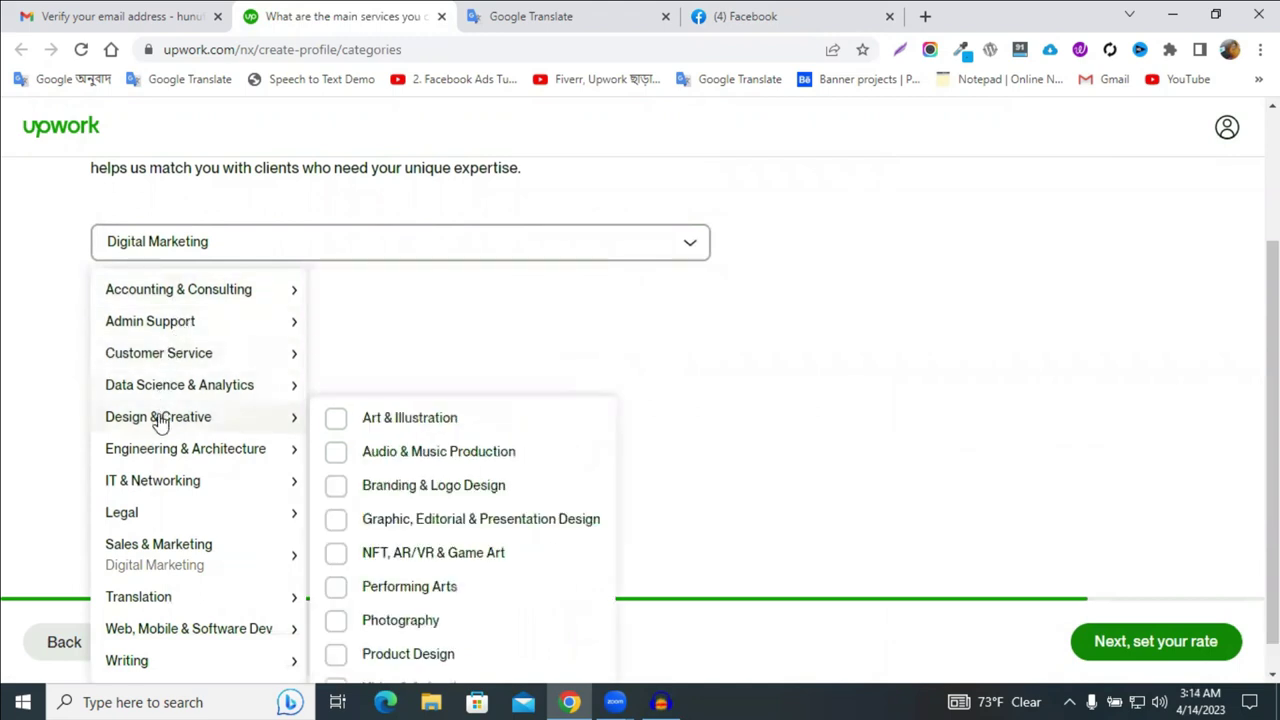
pyautogui.moveTo(157, 453)
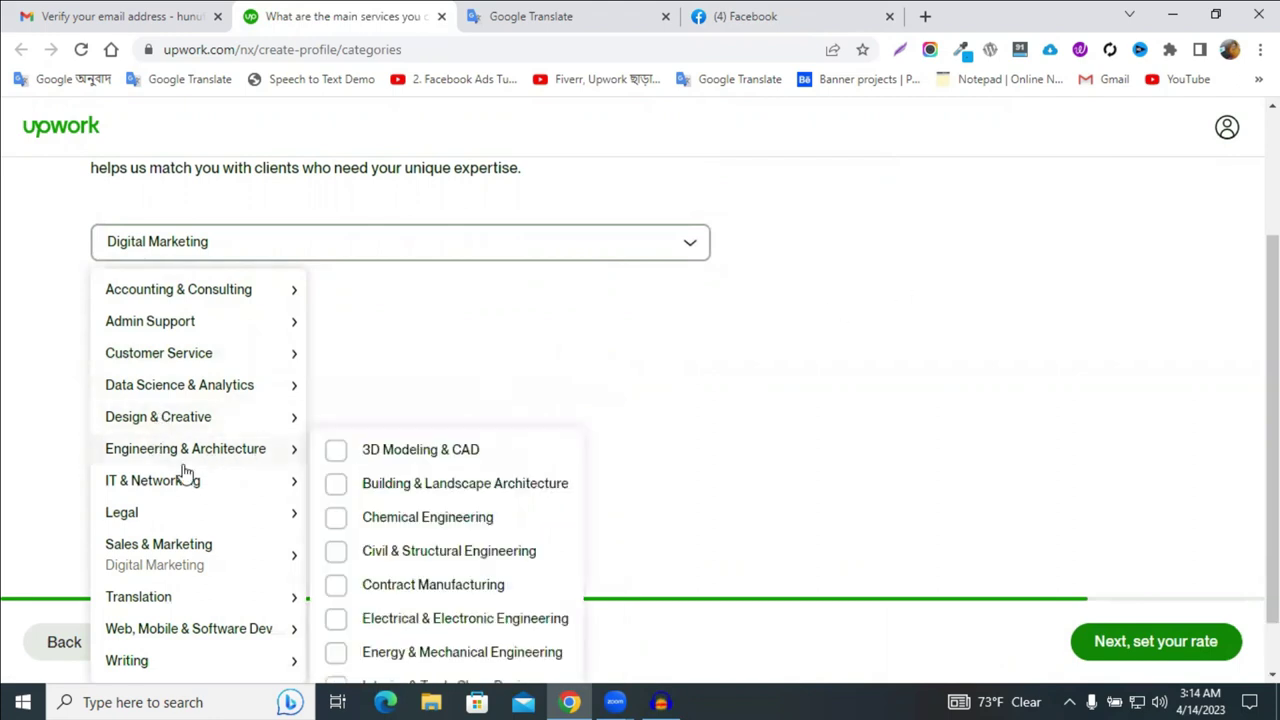
pyautogui.moveTo(173, 483)
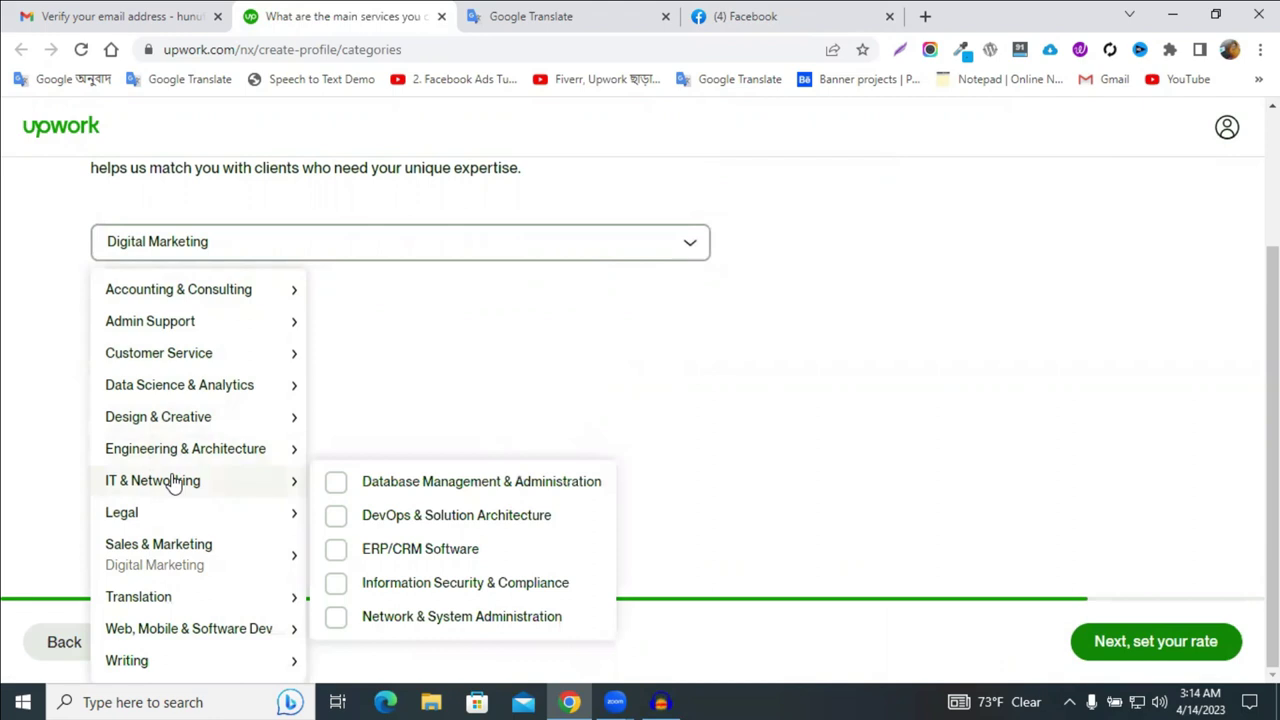
pyautogui.moveTo(170, 513)
pyautogui.moveTo(165, 548)
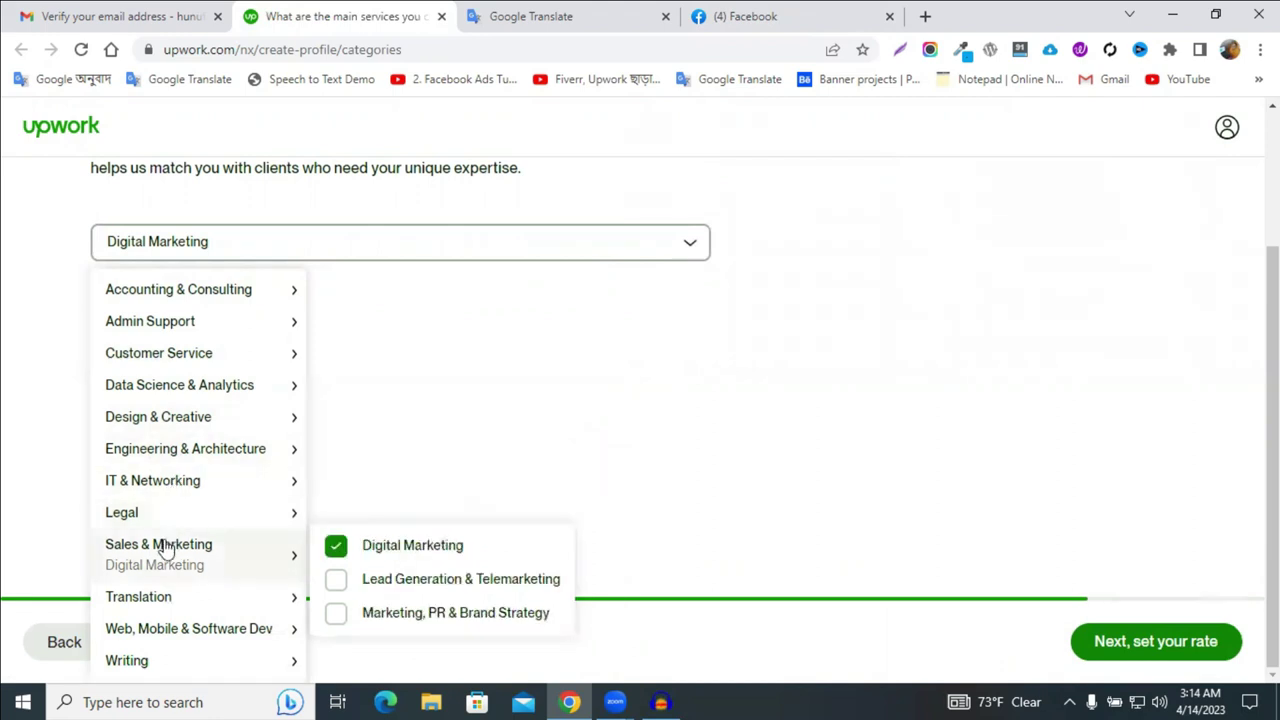
pyautogui.click(335, 579)
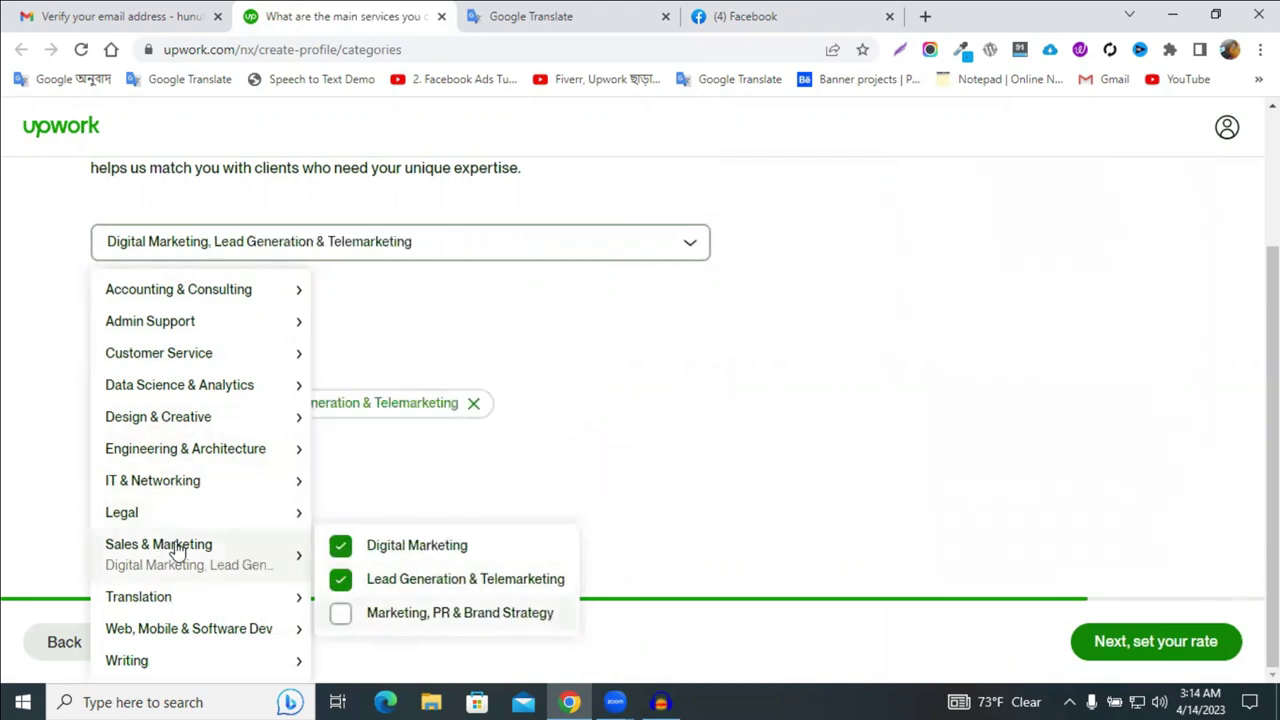
pyautogui.click(335, 613)
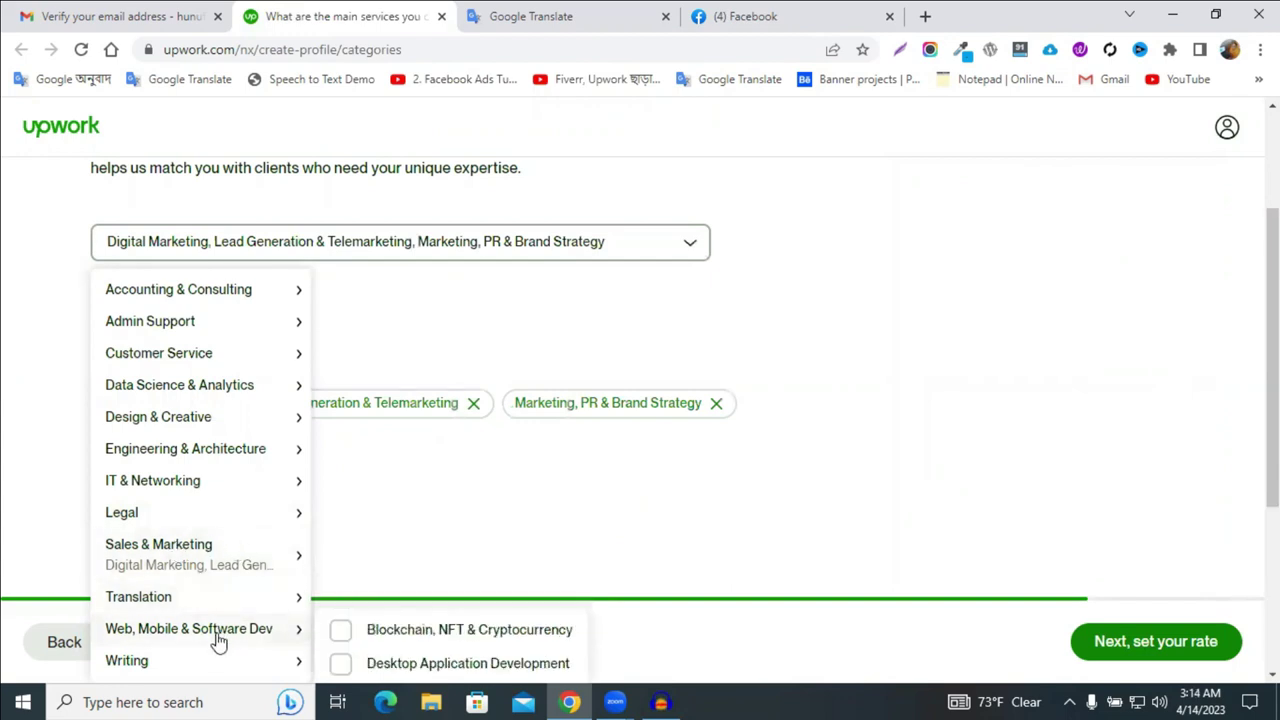
# Step: Examine the services offered under Translation, Web, Mobile & Software Dev and Writing, and close the service list
pyautogui.moveTo(204, 657)
pyautogui.scroll(1, 200, 651)
pyautogui.scroll(-1, 686, 322)
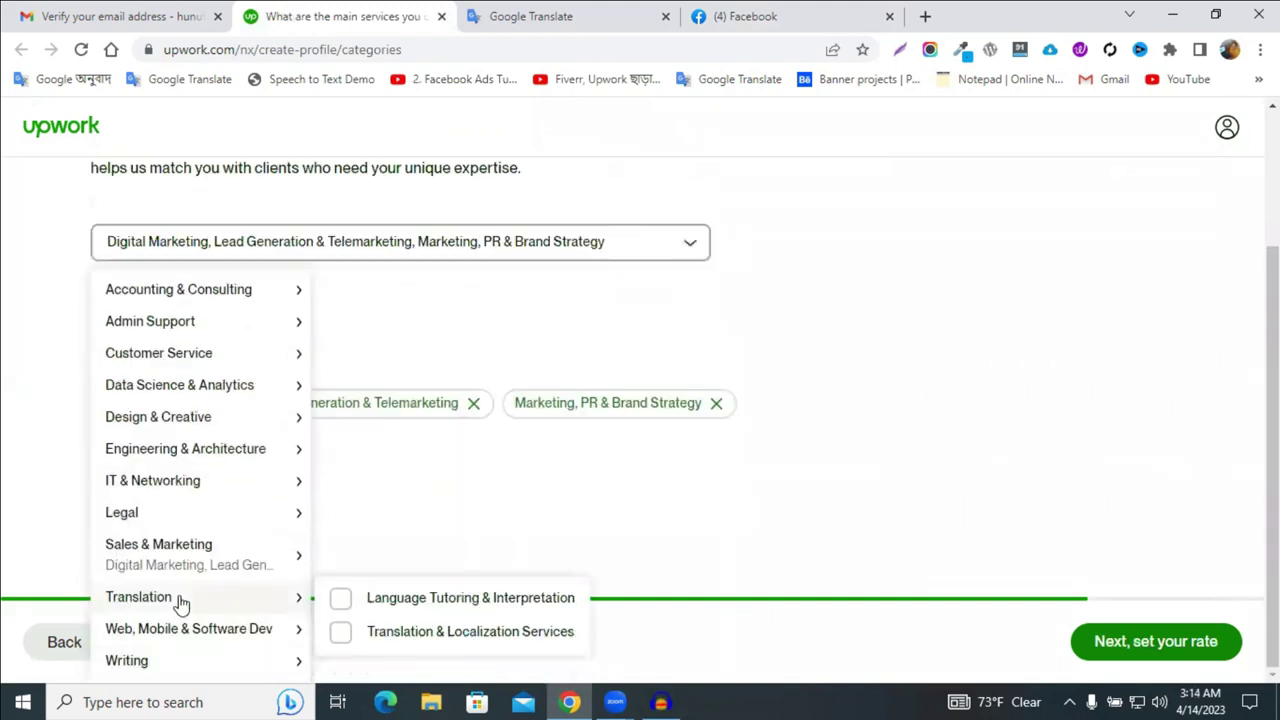
pyautogui.moveTo(171, 563)
pyautogui.scroll(-1, 160, 640)
pyautogui.scroll(1, 153, 620)
pyautogui.scroll(-1, 150, 640)
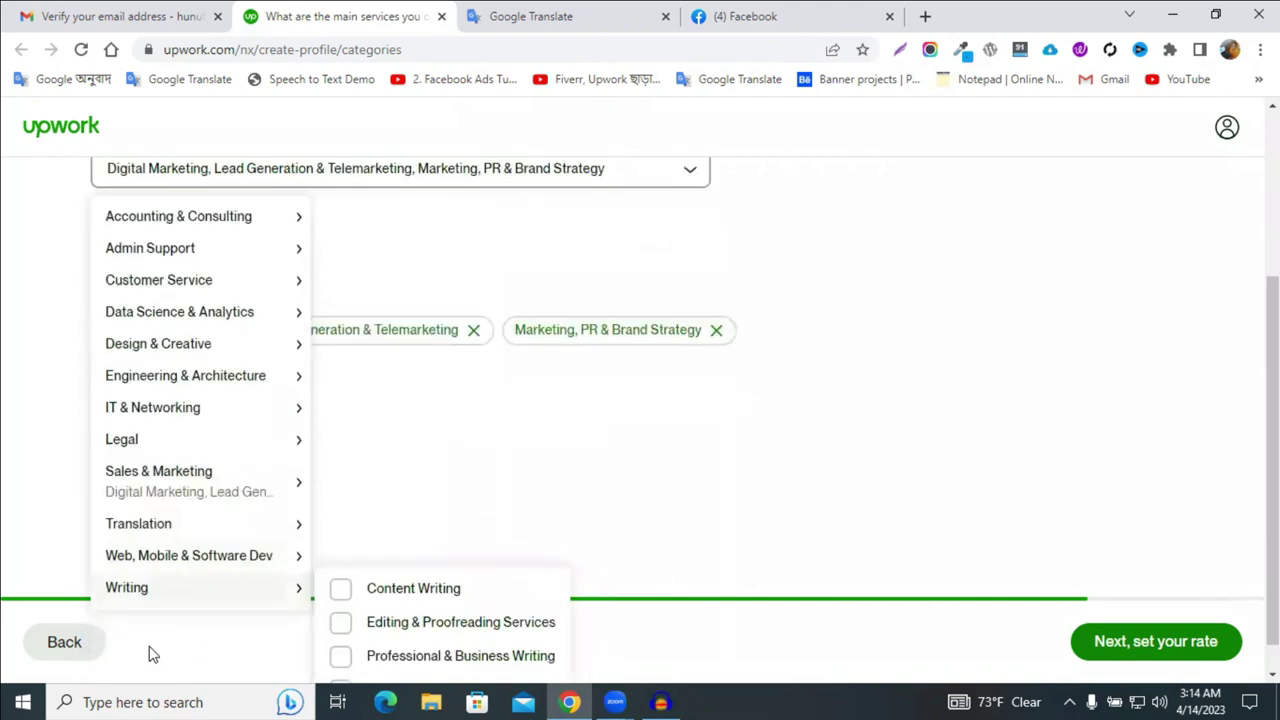
pyautogui.scroll(1, 150, 640)
pyautogui.scroll(-1, 120, 635)
pyautogui.scroll(1, 128, 620)
pyautogui.scroll(-1, 132, 620)
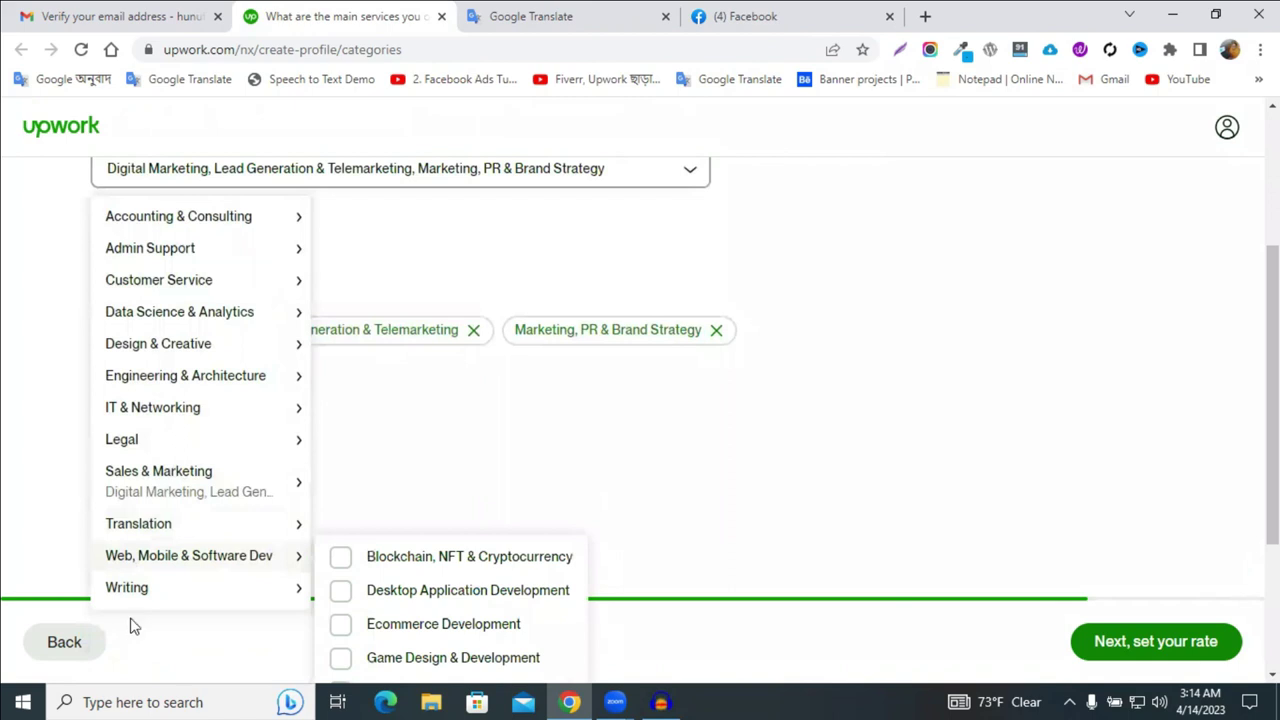
pyautogui.scroll(1, 137, 648)
pyautogui.scroll(-1, 275, 665)
pyautogui.scroll(1, 306, 666)
pyautogui.scroll(-1, 103, 628)
pyautogui.scroll(1, 70, 500)
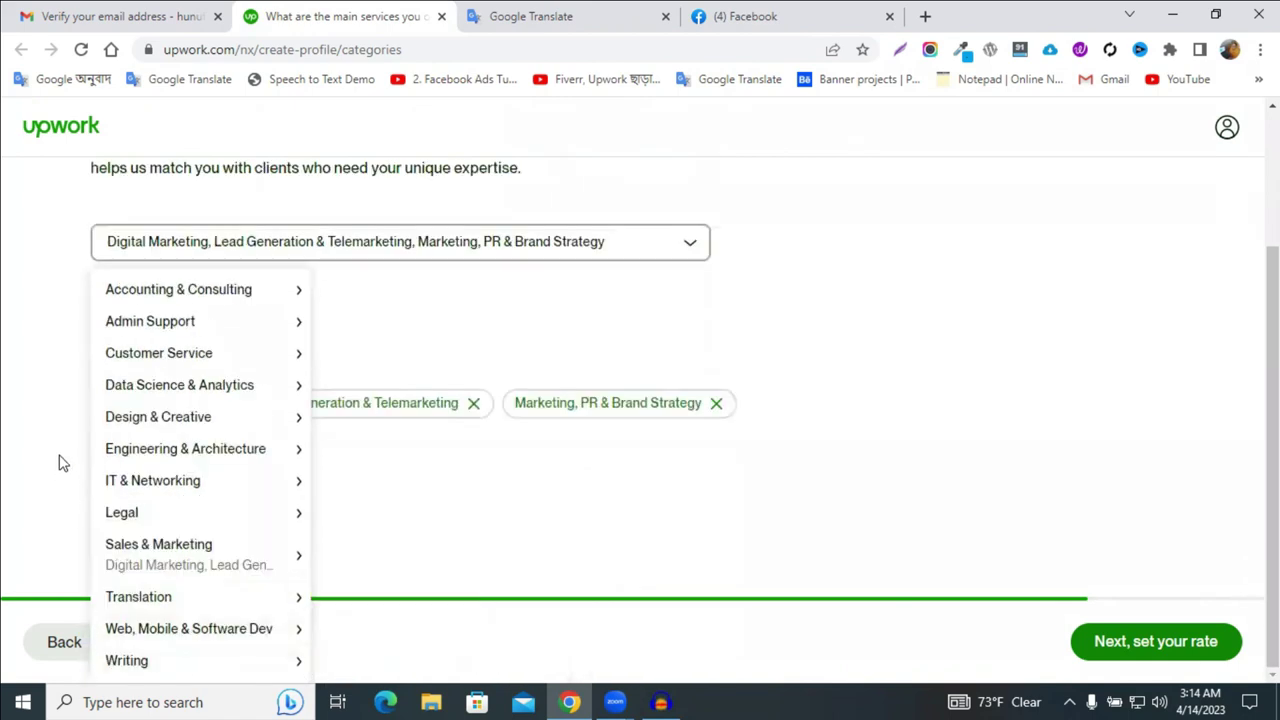
pyautogui.scroll(-1, 58, 462)
pyautogui.scroll(1, 20, 410)
pyautogui.click(42, 378)
pyautogui.scroll(2, 42, 378)
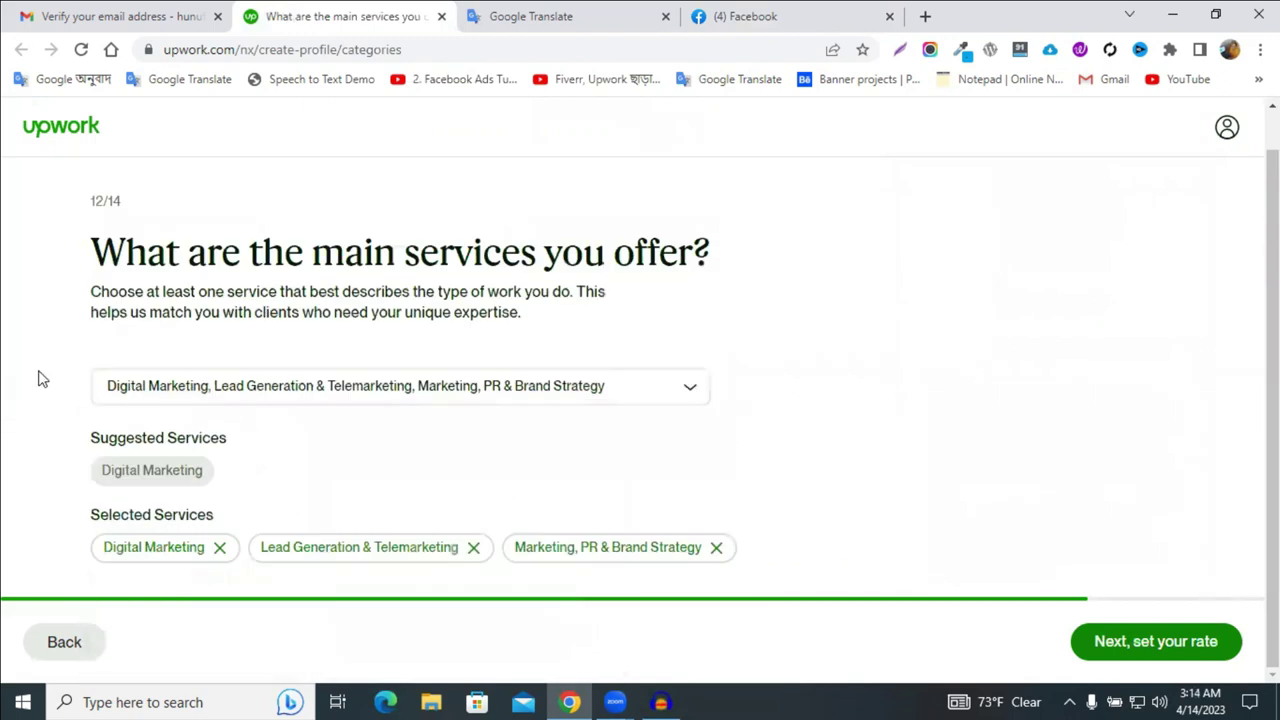
# Step: Zoom the page out to 80% and review the Writing and Web, Mobile & Software Dev services again
pyautogui.hotkey('ctrl', '-')
pyautogui.hotkey('ctrl', '-')
pyautogui.click(182, 366)
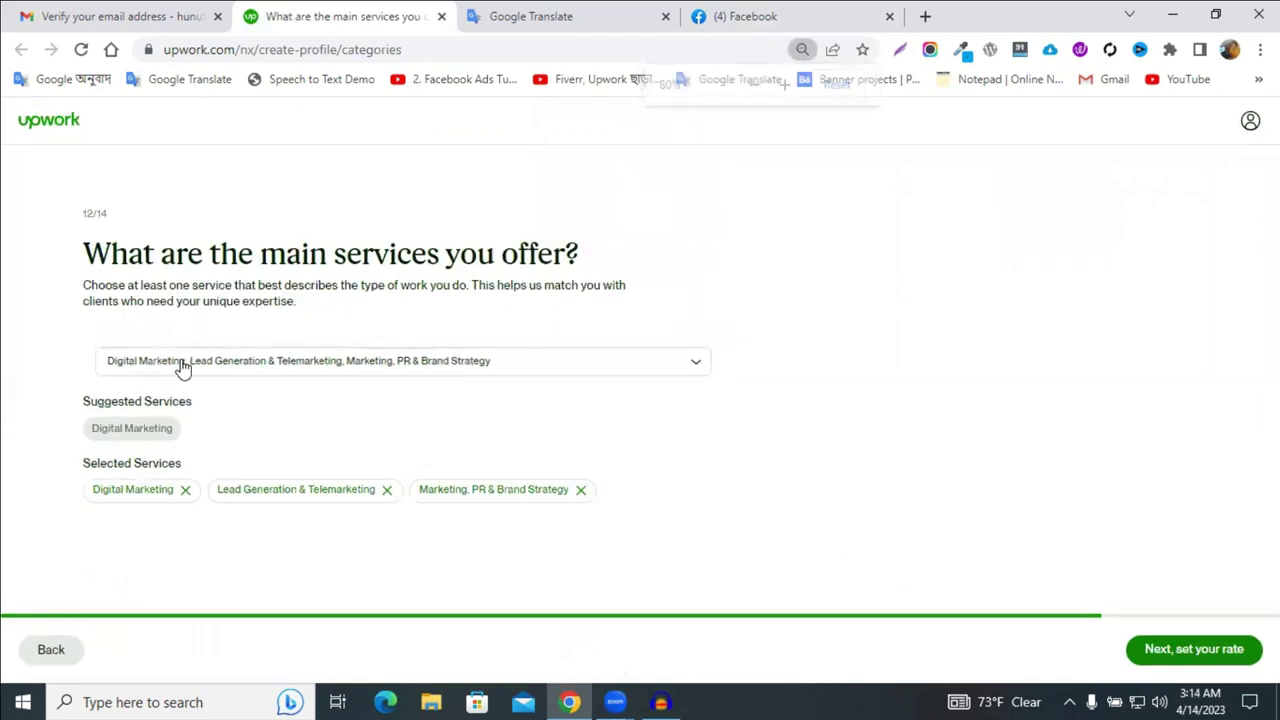
pyautogui.scroll(-1, 178, 538)
pyautogui.moveTo(140, 668)
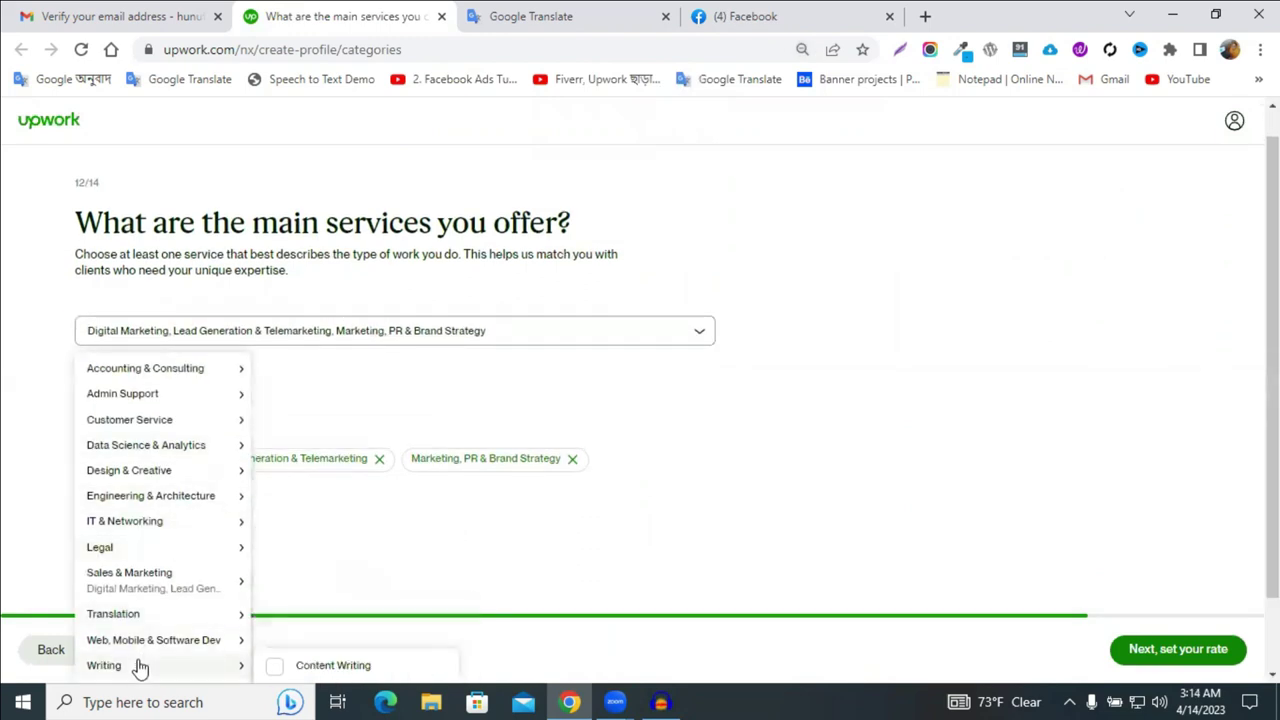
pyautogui.moveTo(166, 646)
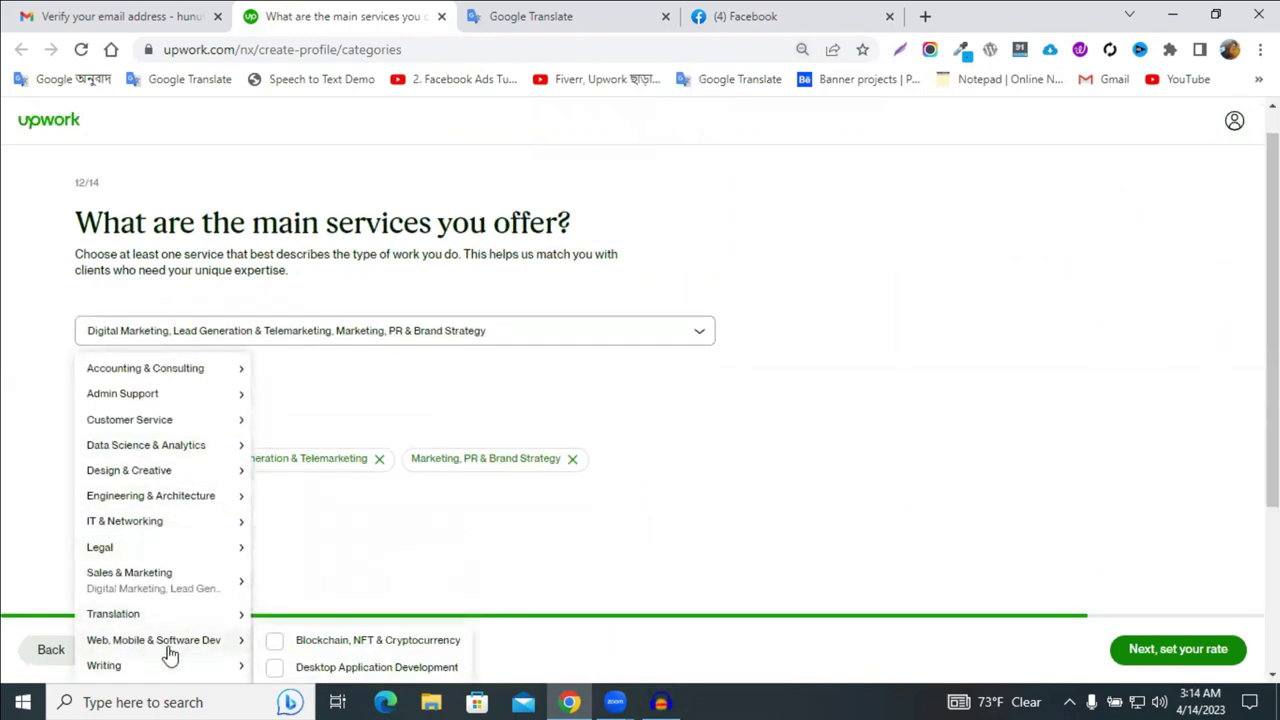
pyautogui.click(820, 399)
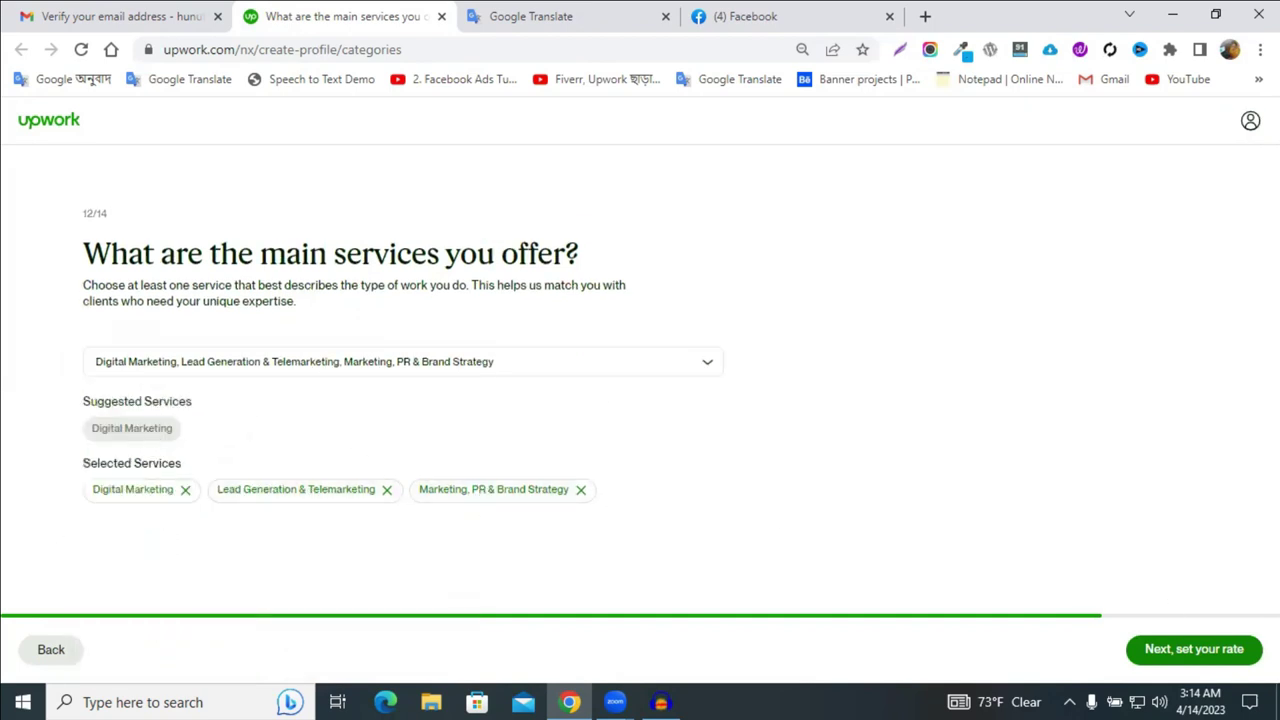
# Step: Continue to the hourly rate page, zoom it to 90%, and enter an hourly rate of $100.00
pyautogui.click(1183, 652)
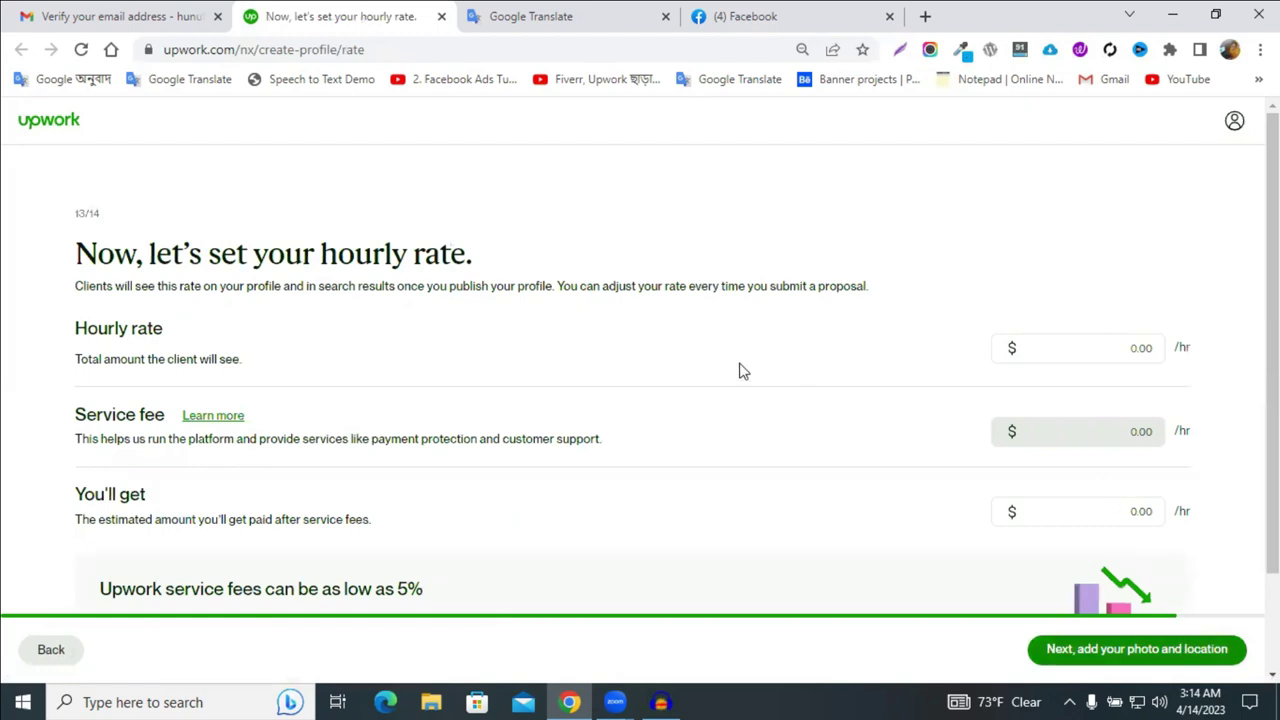
pyautogui.hotkey('ctrl', '+')
pyautogui.hotkey('ctrl', '+')
pyautogui.hotkey('ctrl', '+')
pyautogui.hotkey('ctrl', '-')
pyautogui.hotkey('ctrl', '-')
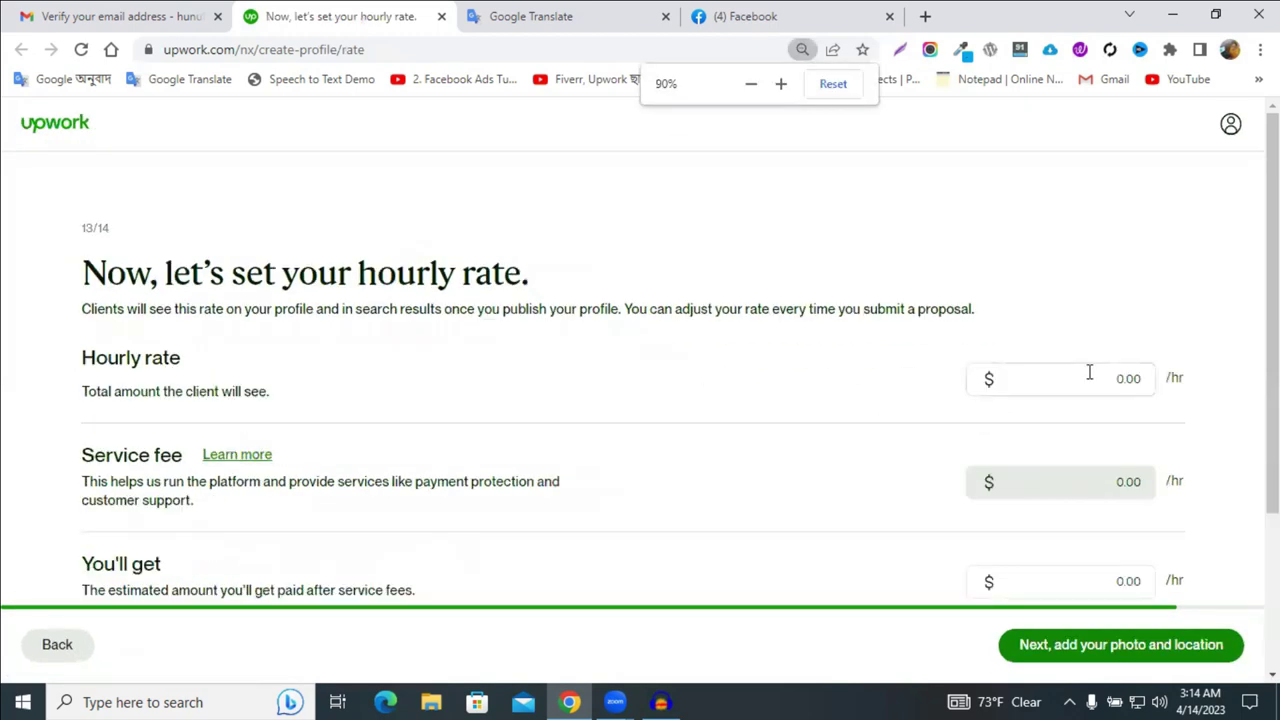
pyautogui.click(1055, 384)
pyautogui.write('100.00')
pyautogui.click(752, 376)
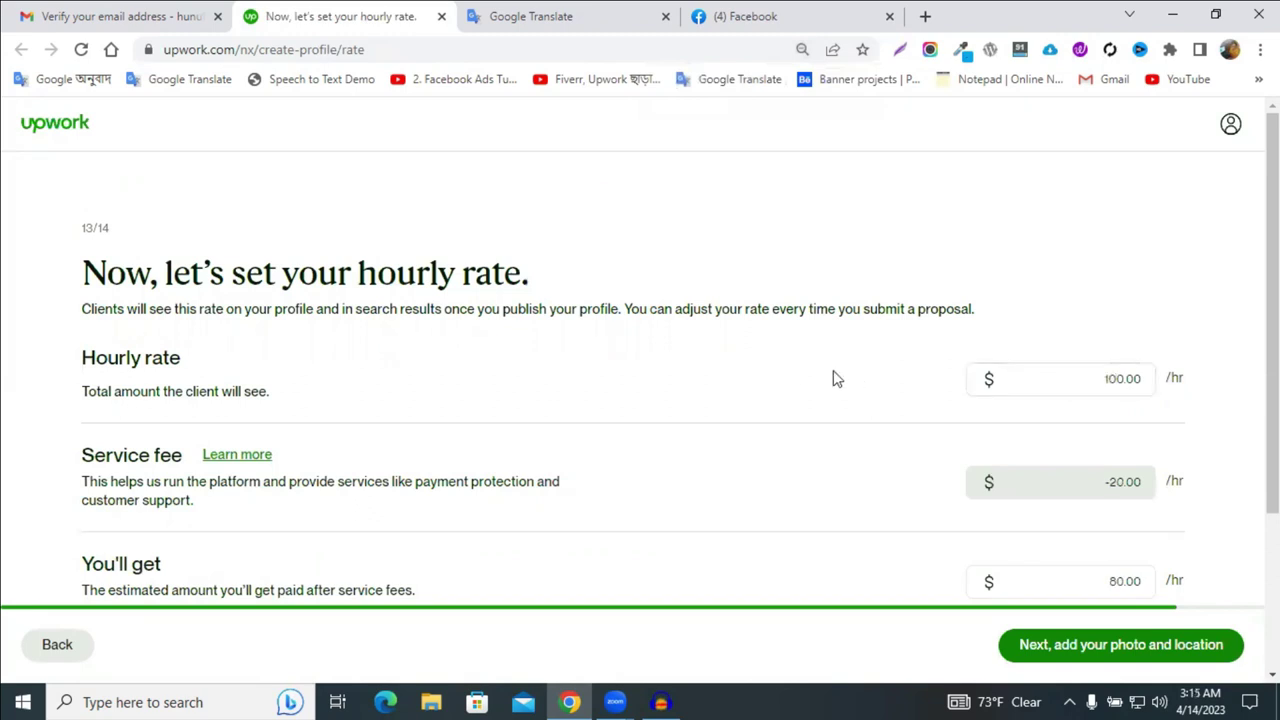
pyautogui.scroll(-1, 954, 531)
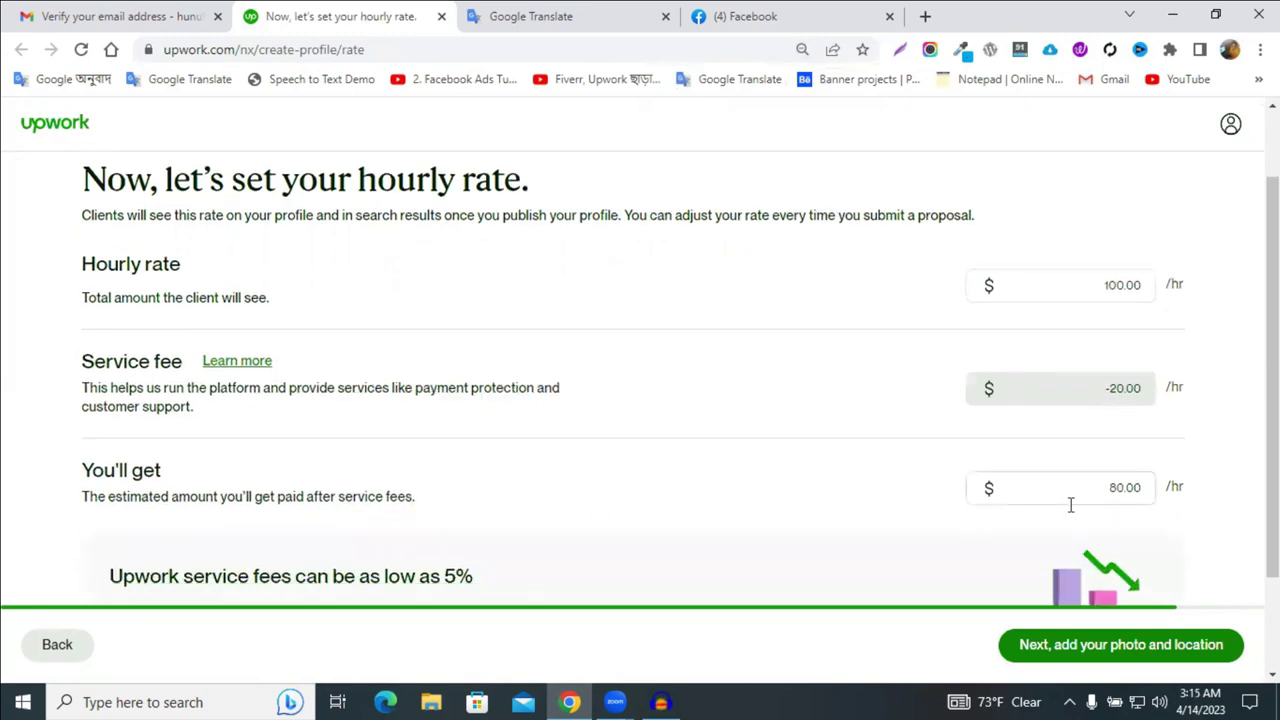
pyautogui.scroll(-1, 540, 487)
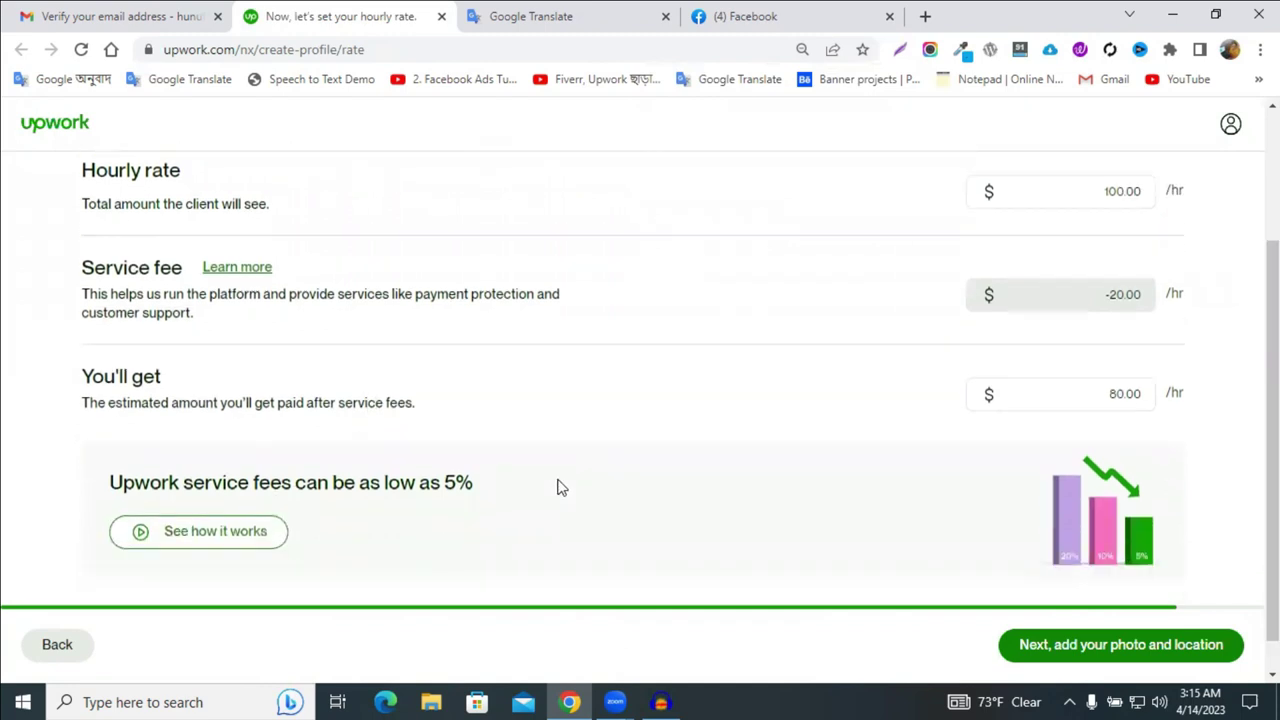
# Step: Change the hourly rate to $10.00 and continue to the photo and location page
pyautogui.click(1117, 190)
pyautogui.press('BackSpace')
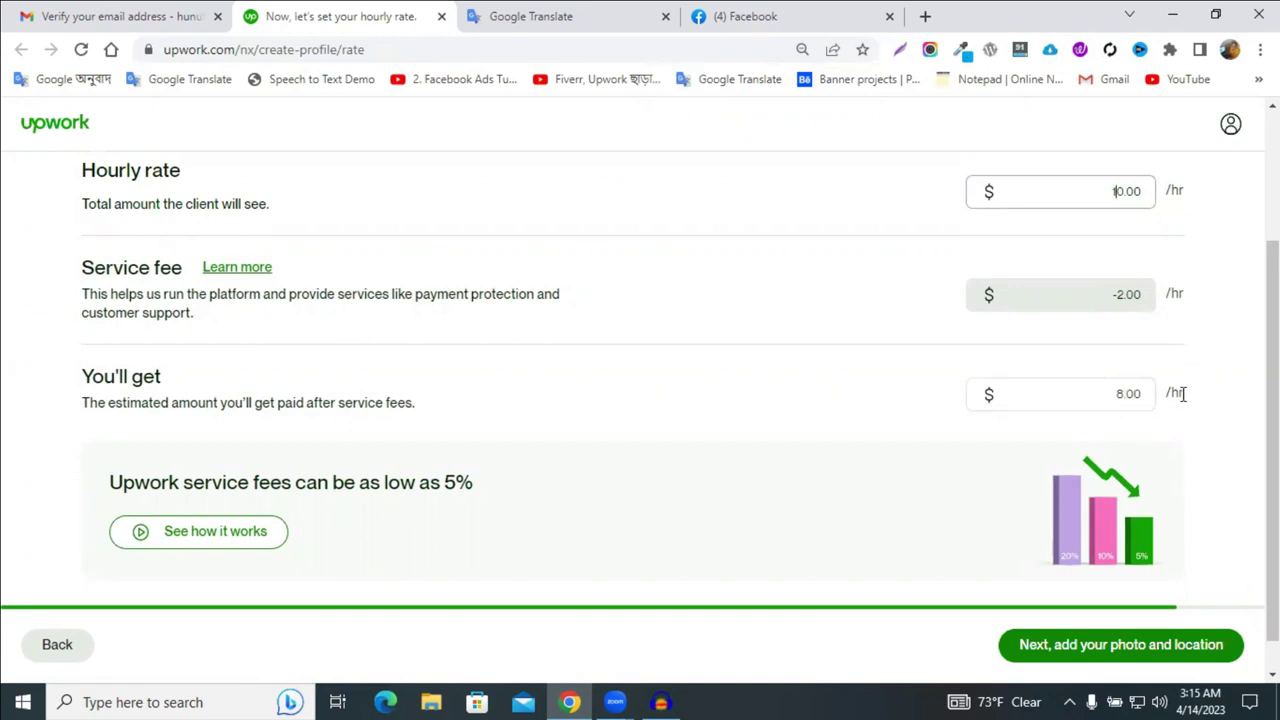
pyautogui.scroll(-1, 1183, 398)
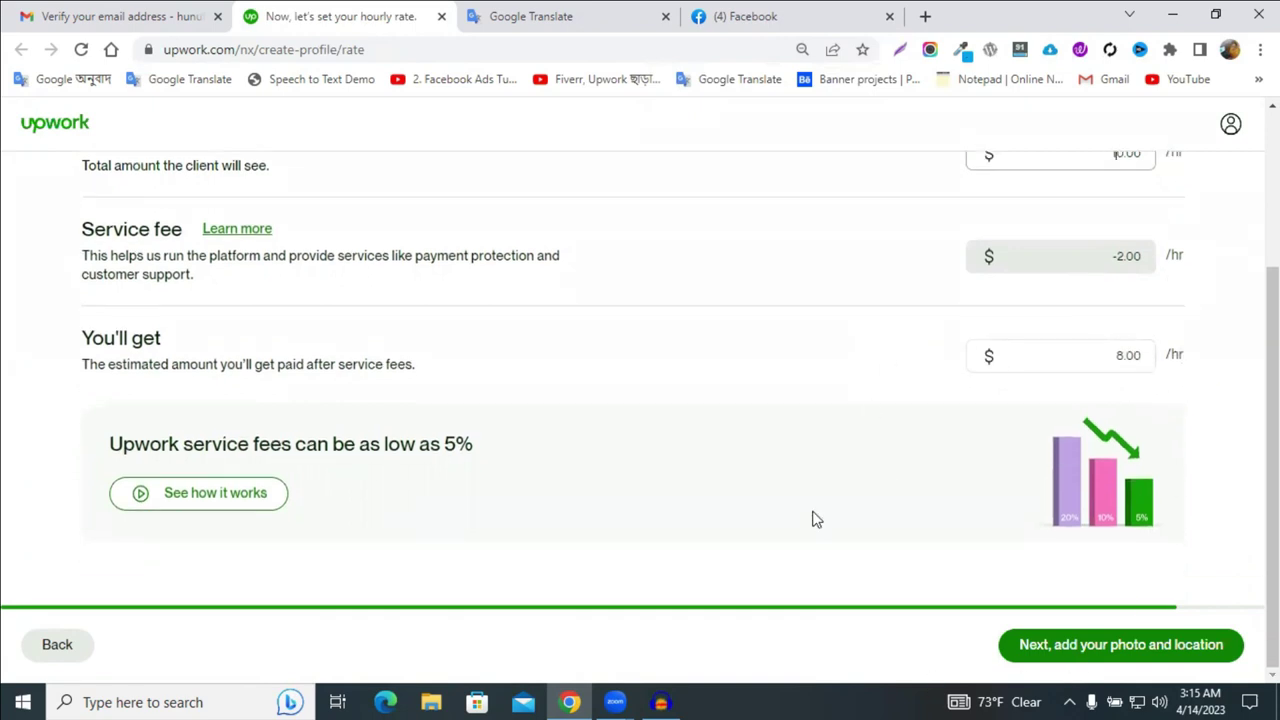
pyautogui.scroll(1, 1060, 430)
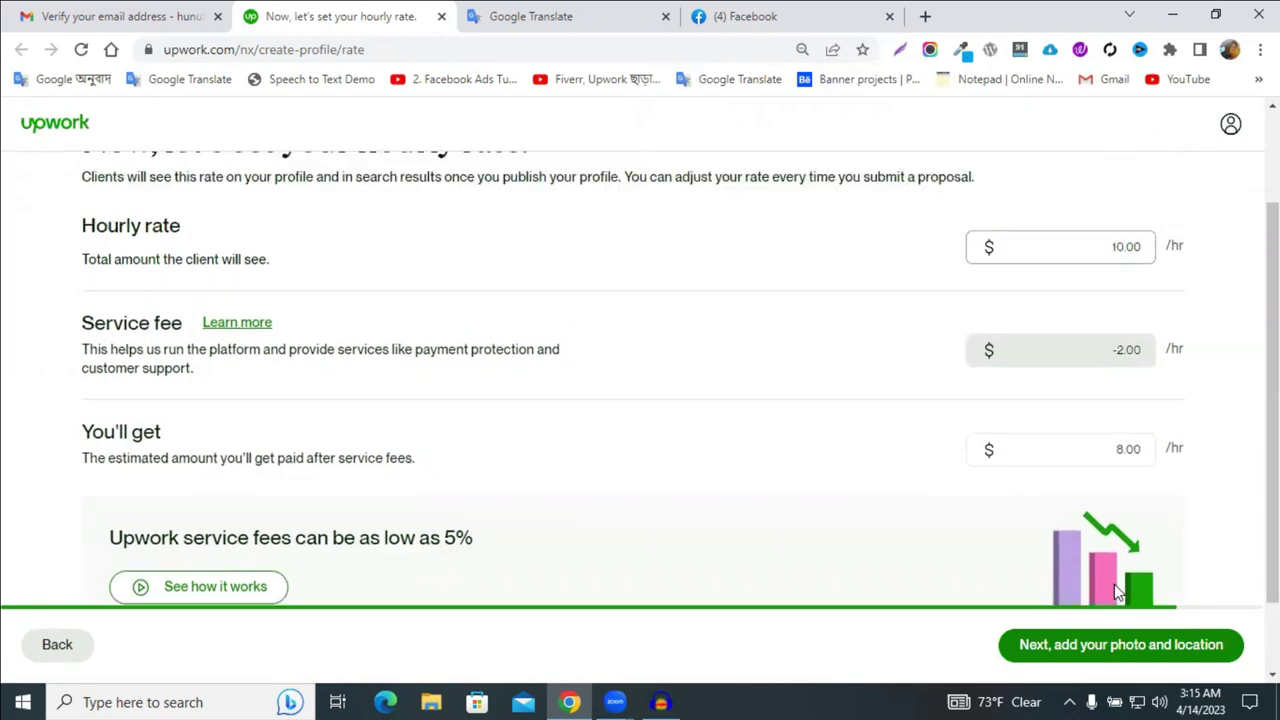
pyautogui.click(1068, 660)
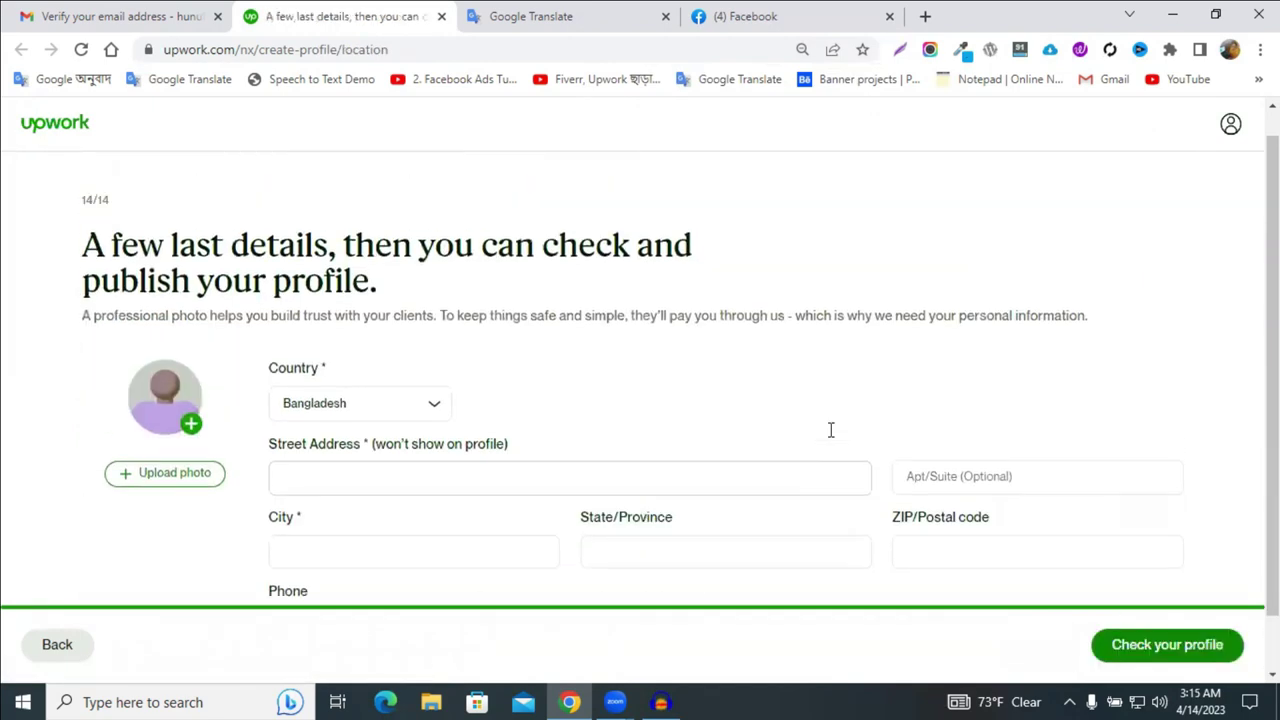
# Step: Upload today's JPG portrait from the Downloads folder and attach it as the profile photo
pyautogui.scroll(-1, 1000, 350)
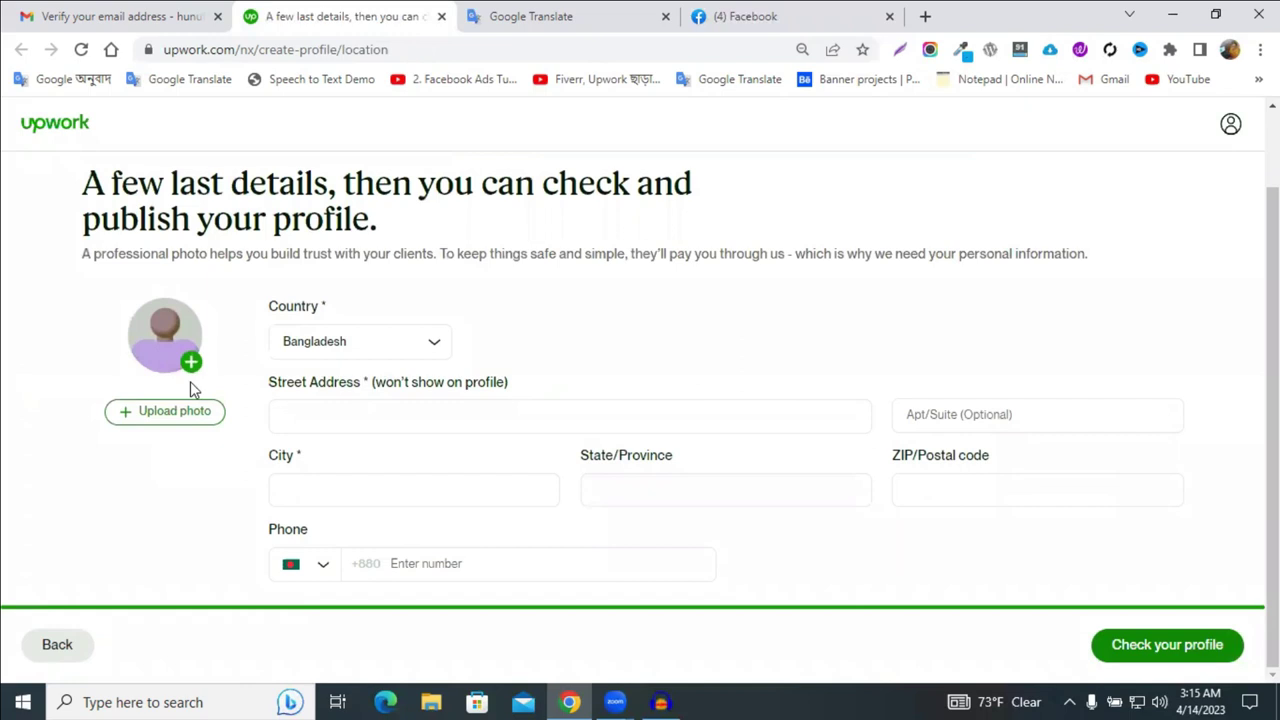
pyautogui.click(171, 417)
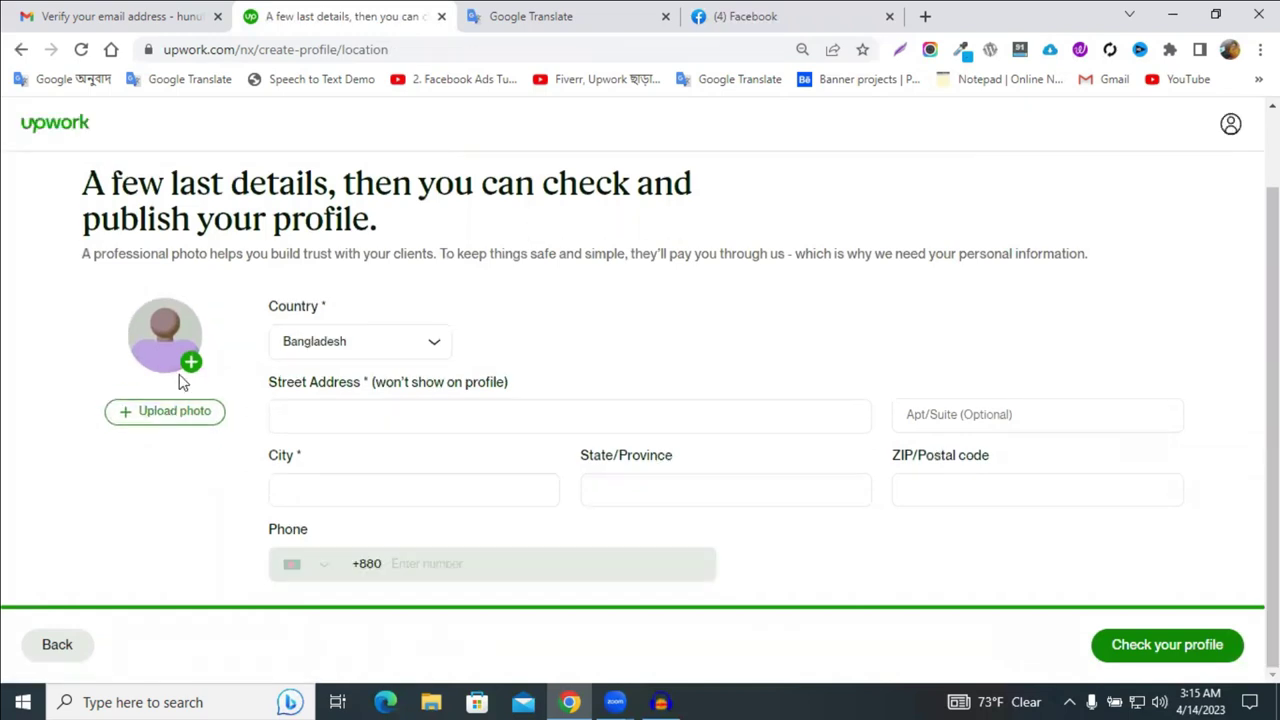
pyautogui.click(182, 378)
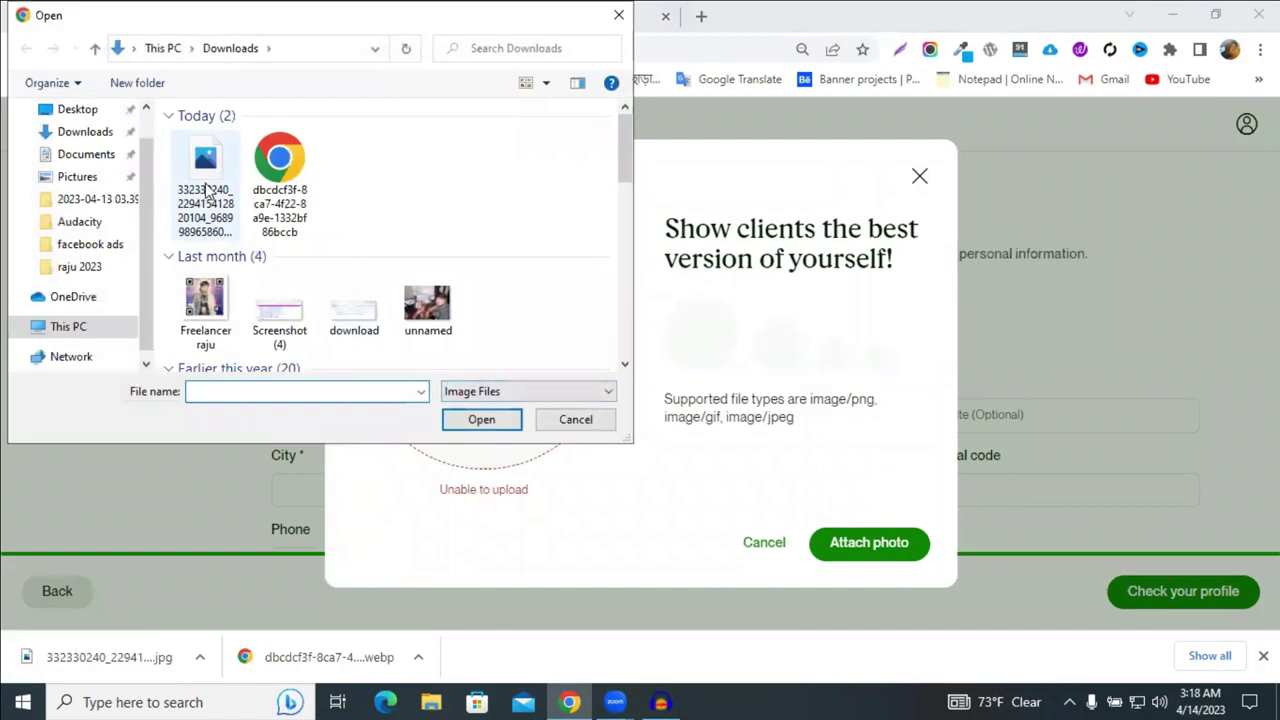
pyautogui.click(205, 185)
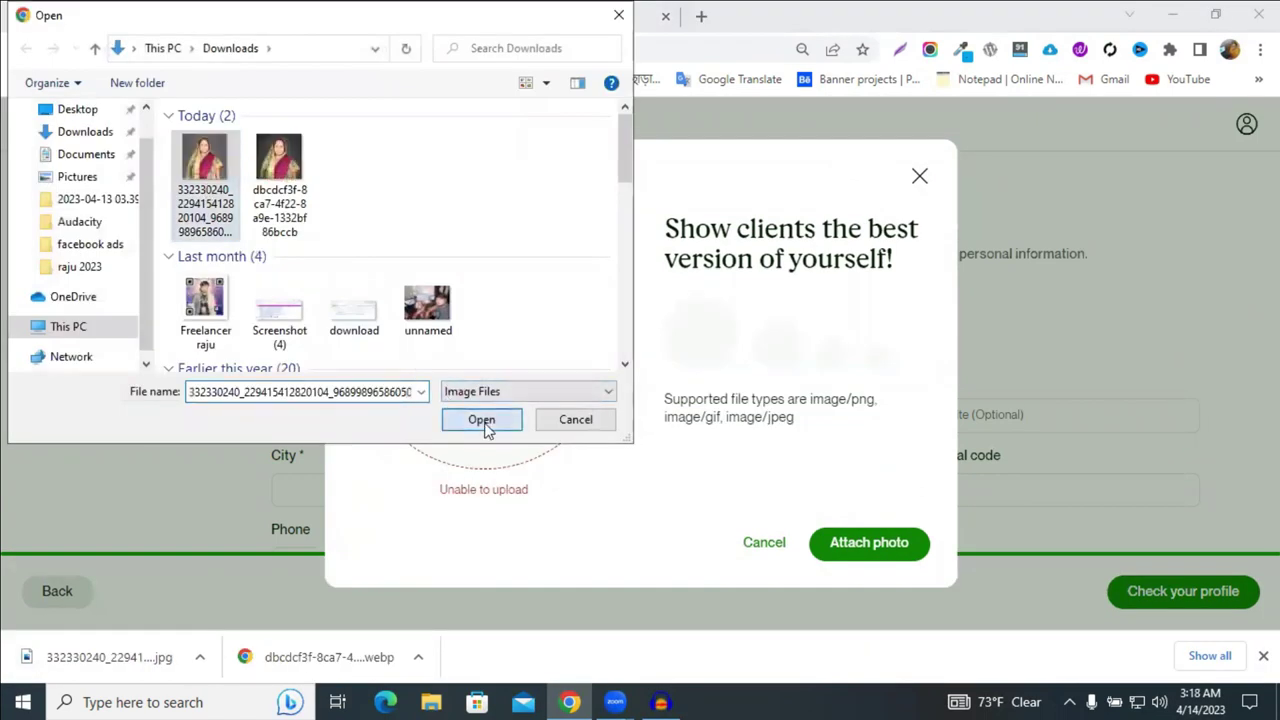
pyautogui.click(483, 420)
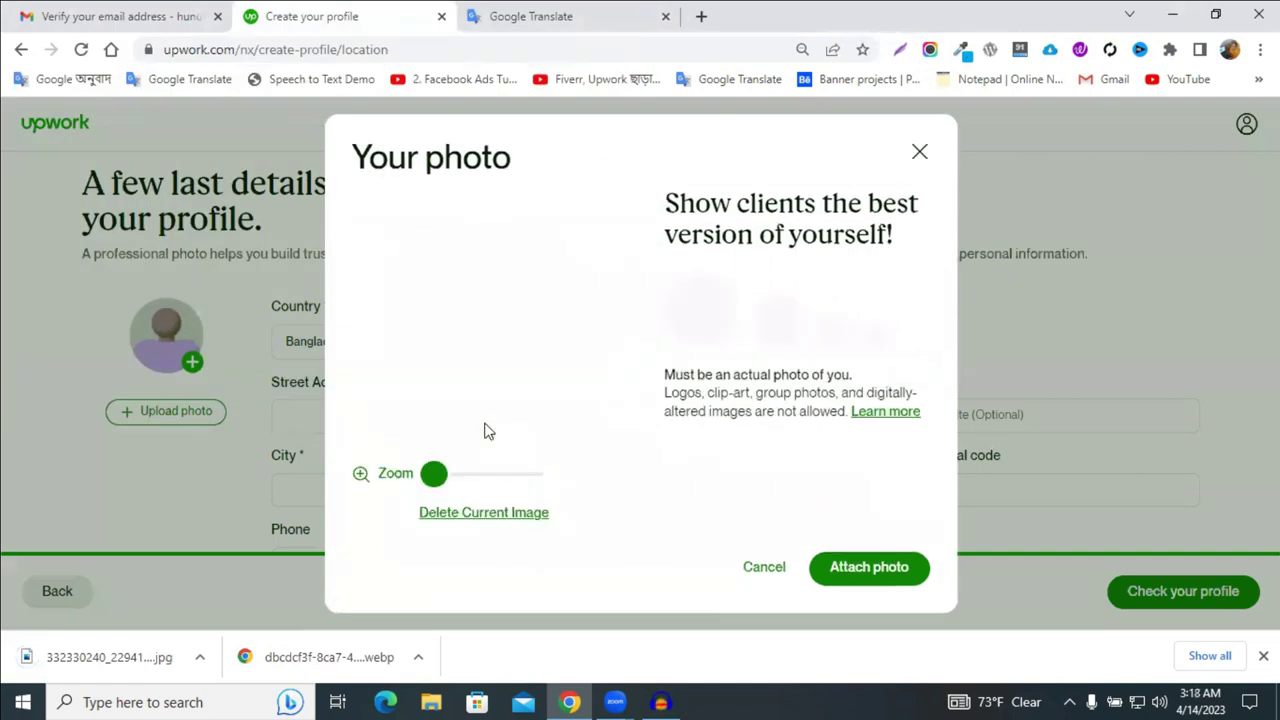
pyautogui.moveTo(434, 473)
pyautogui.mouseDown()
pyautogui.moveTo(449, 473)
pyautogui.moveTo(433, 473)
pyautogui.mouseUp()
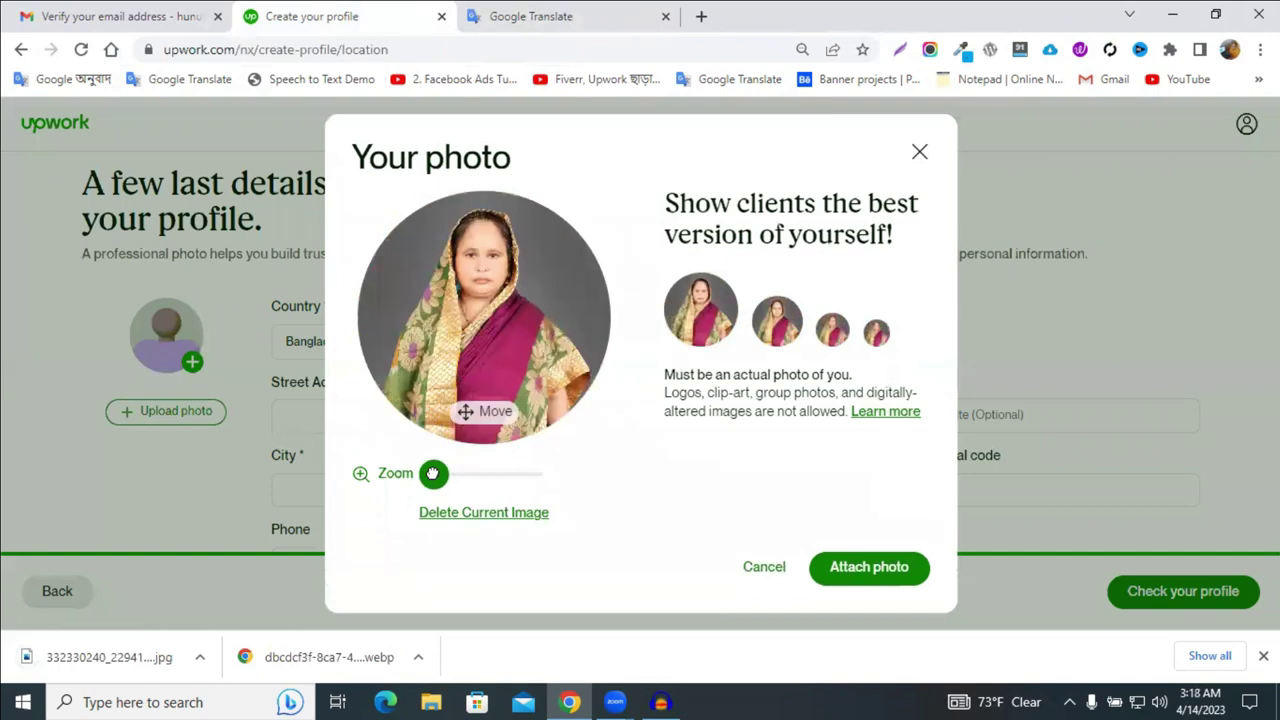
pyautogui.press('Return')
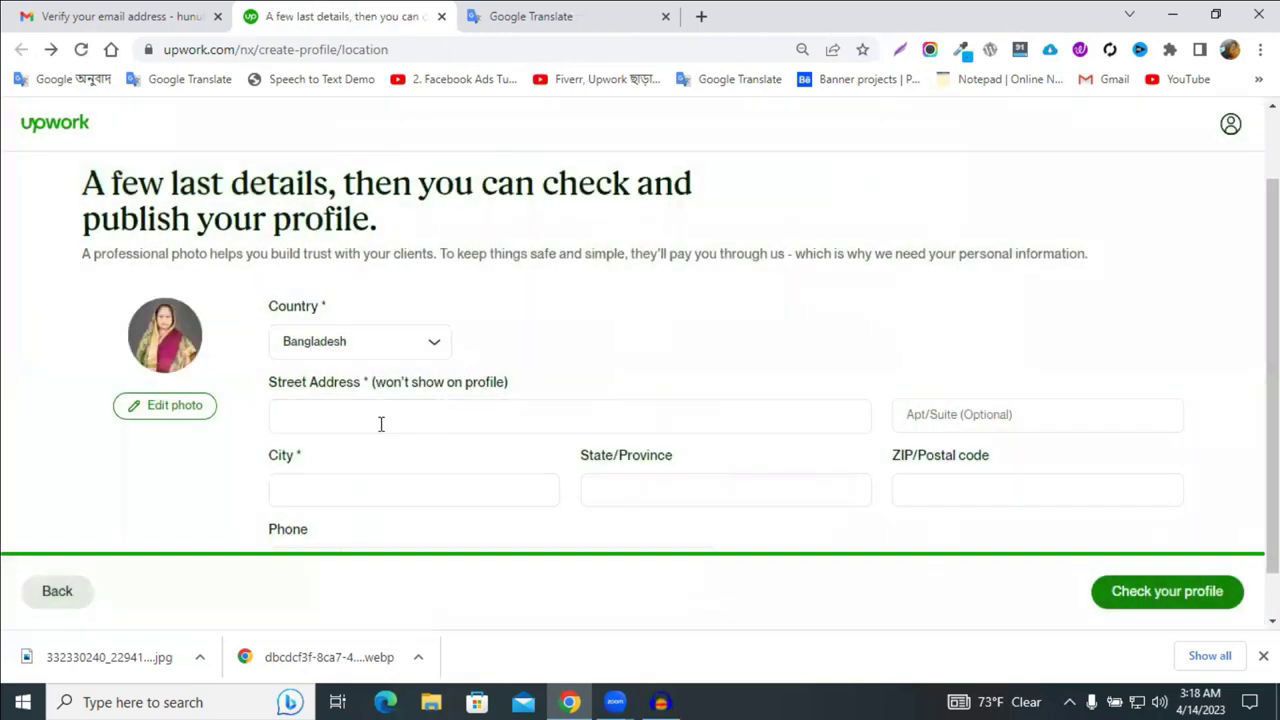
# Step: Fill in the freelancer's street address and check the spelling suggestions for its first word without applying any
pyautogui.click(380, 418)
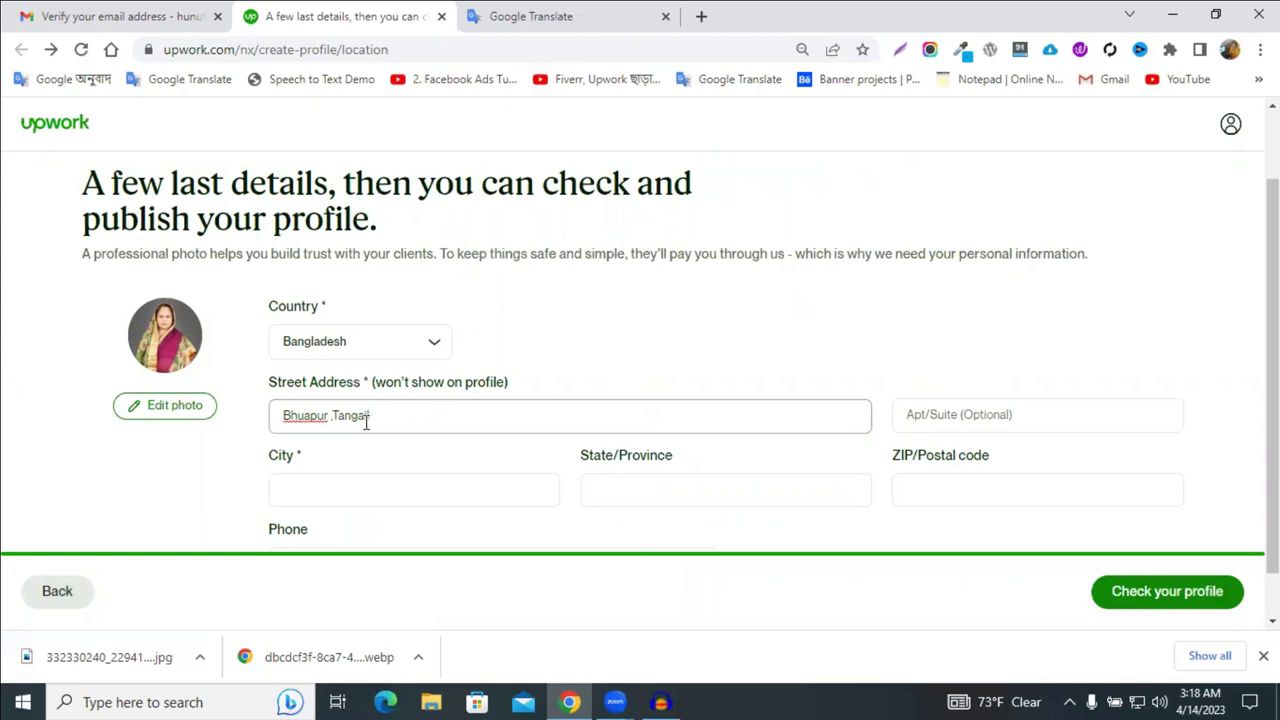
pyautogui.rightClick(293, 415)
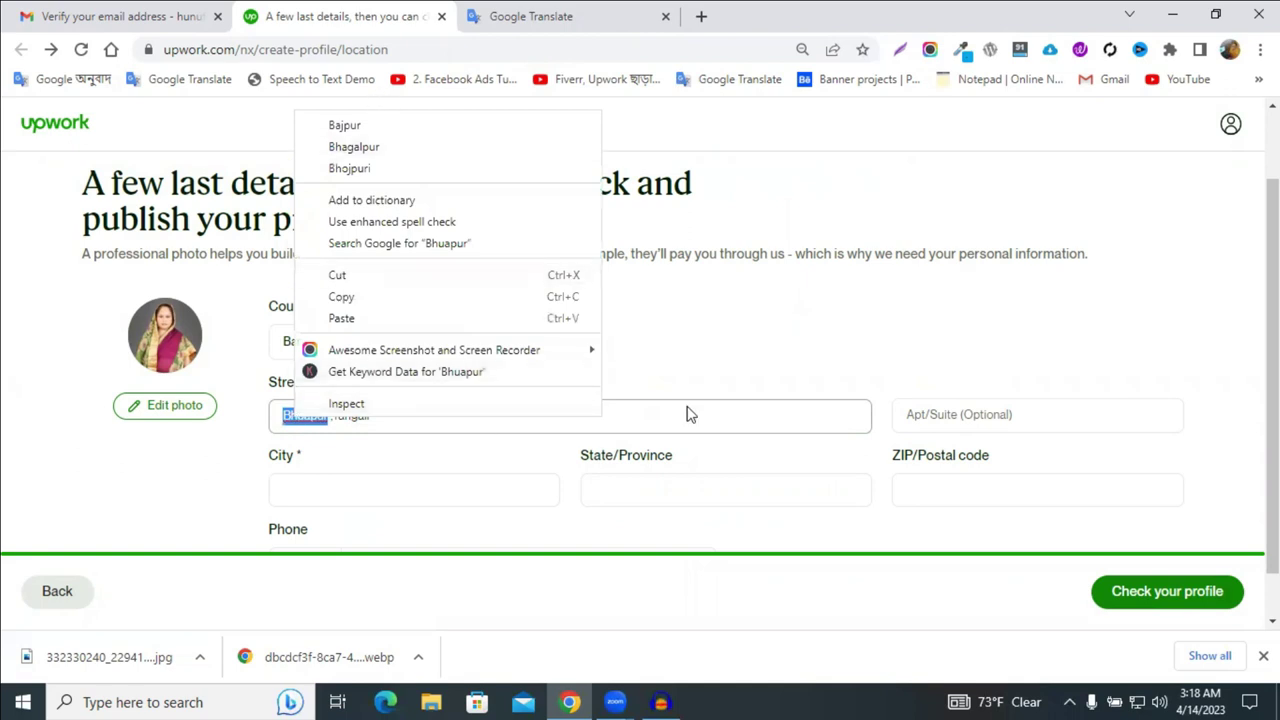
pyautogui.click(778, 418)
pyautogui.click(969, 418)
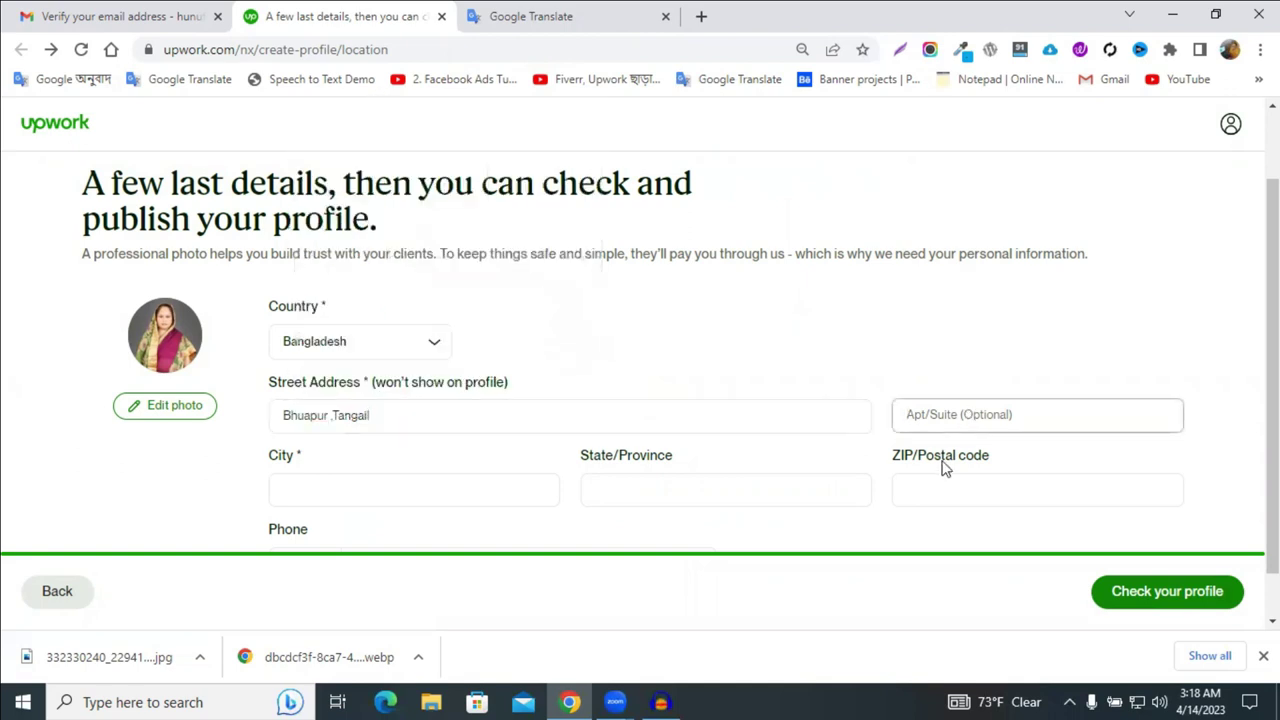